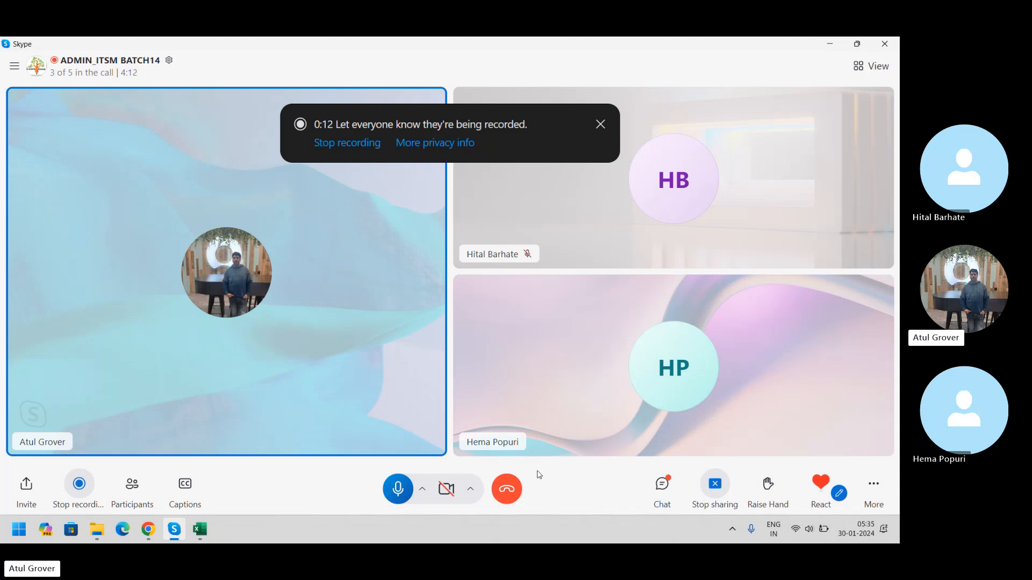
Step: Switch to the browser and open the email Notifications list by filtering the navigator for notifications
click(149, 529)
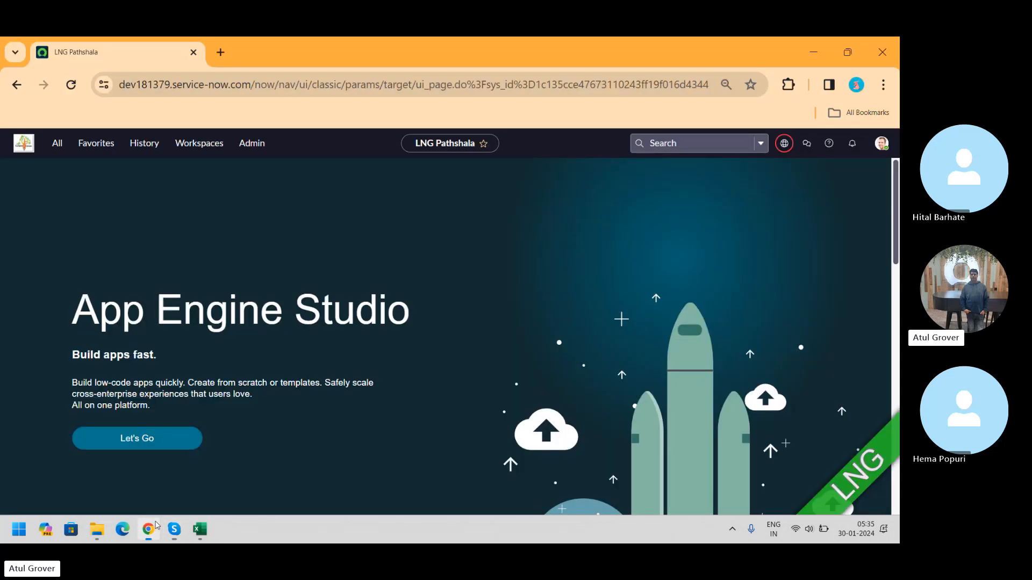
click(57, 143)
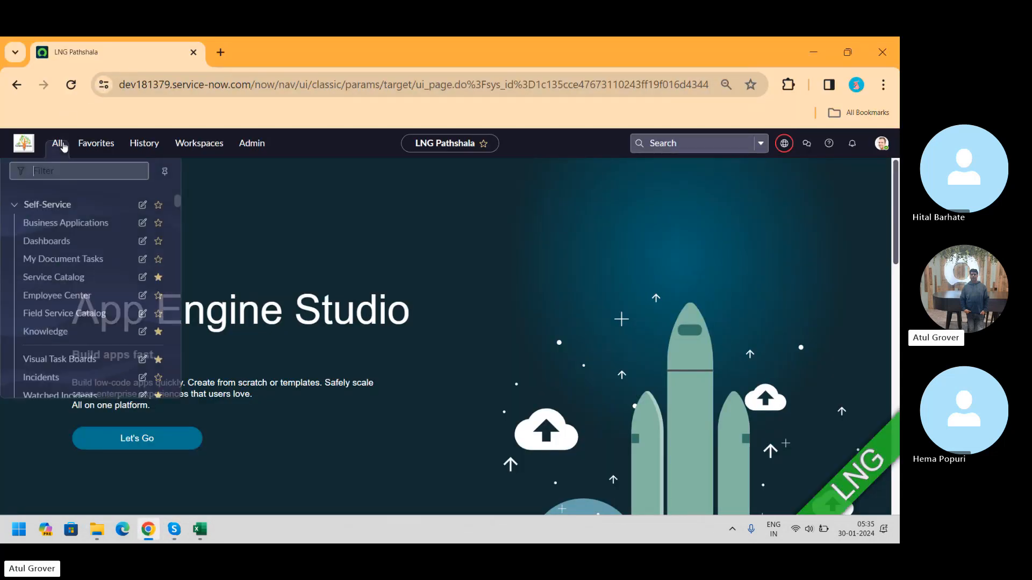
text(notific)
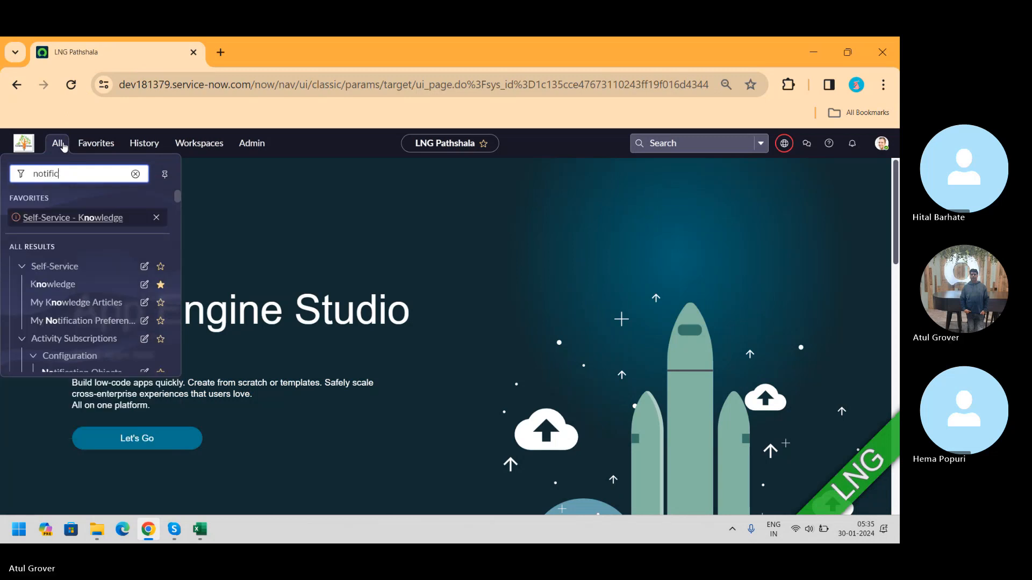
text(ations)
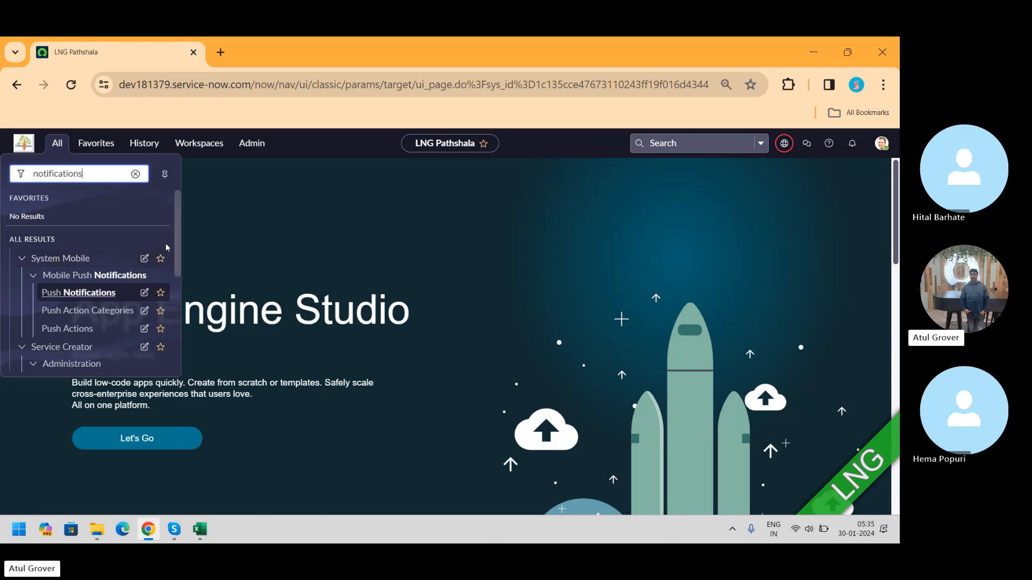
drag(178, 226, 178, 231)
scroll(86, 306, down, 3)
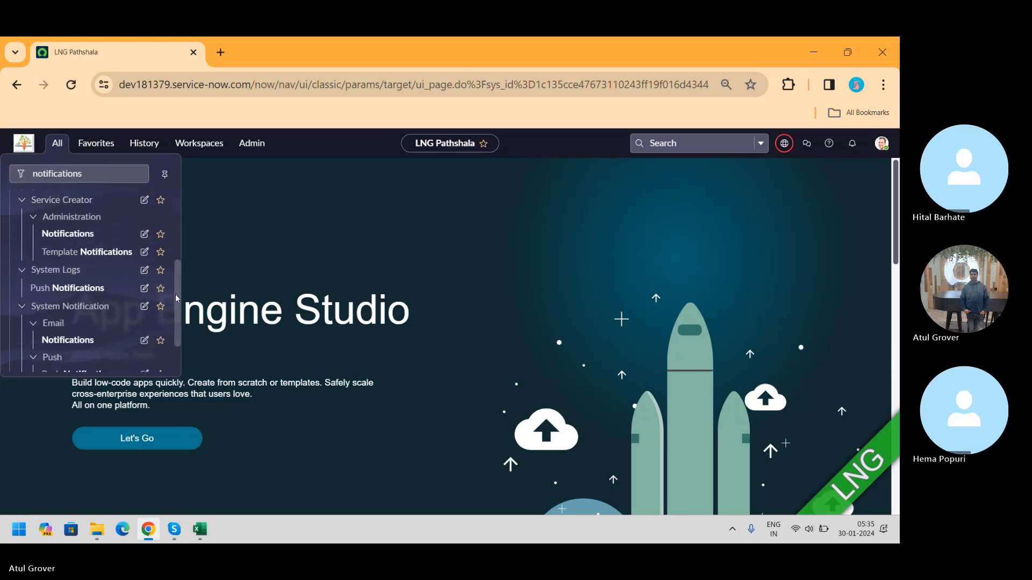
click(86, 297)
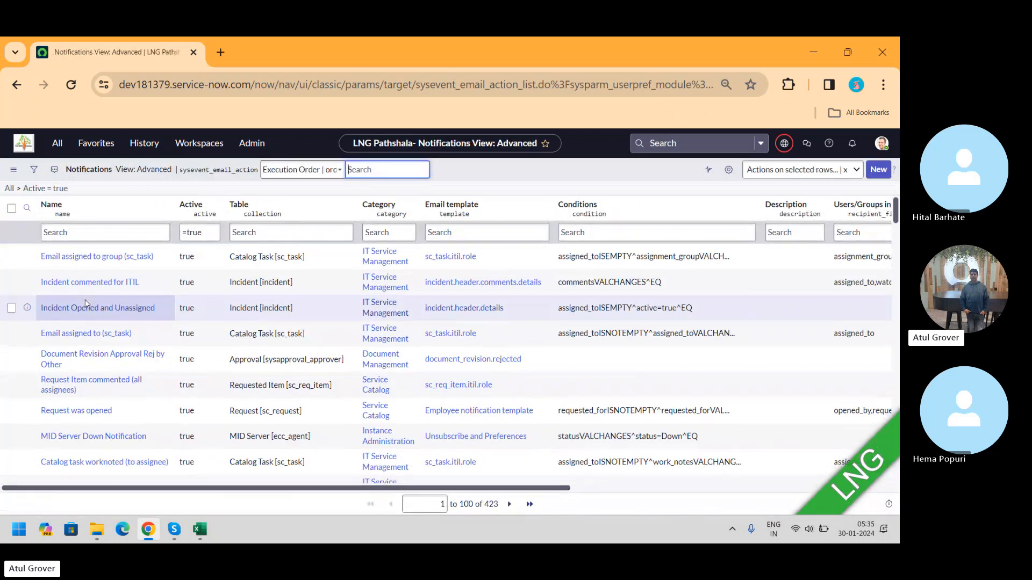
Step: Filter notifications by name lng and open the LNG Pathshala notification
click(104, 231)
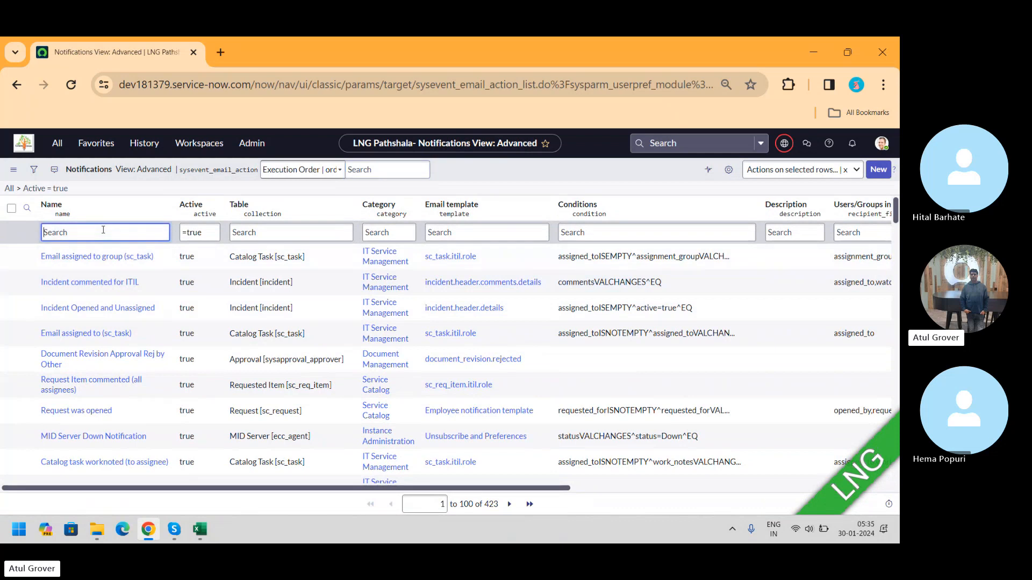
text(lng)
key(Return)
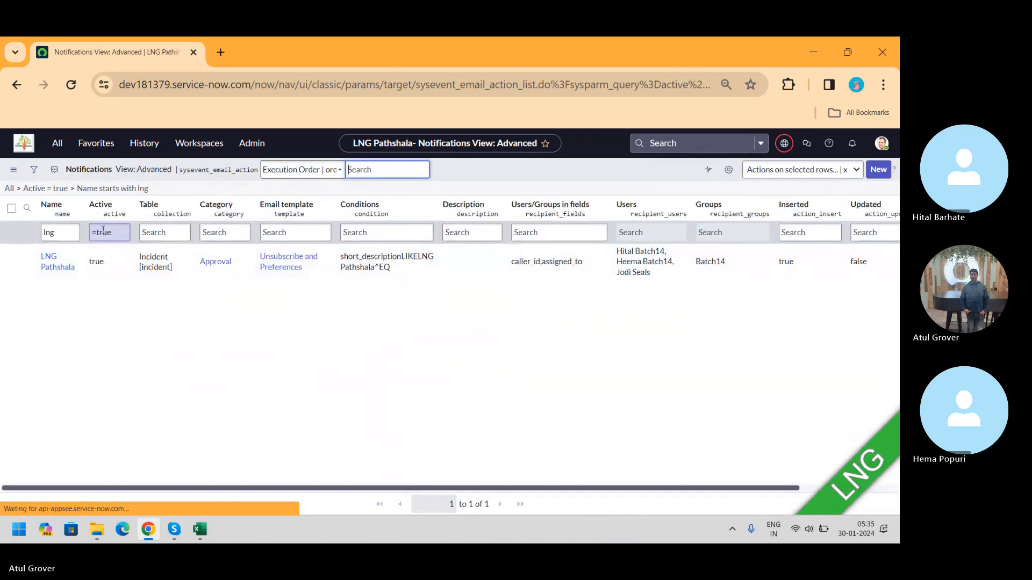
click(56, 274)
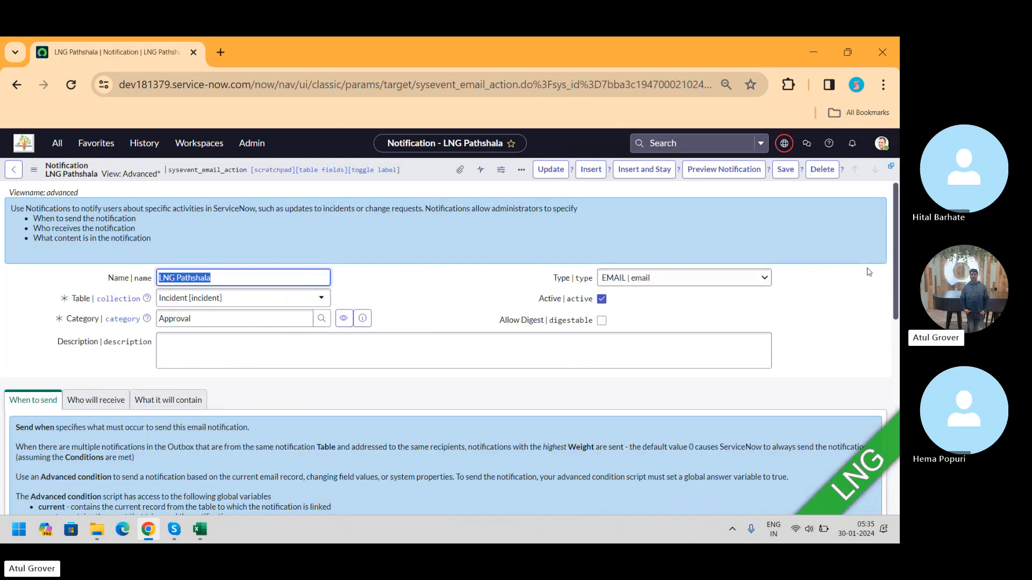
Step: Set the notification's Send when option to Event is fired
drag(897, 218, 897, 270)
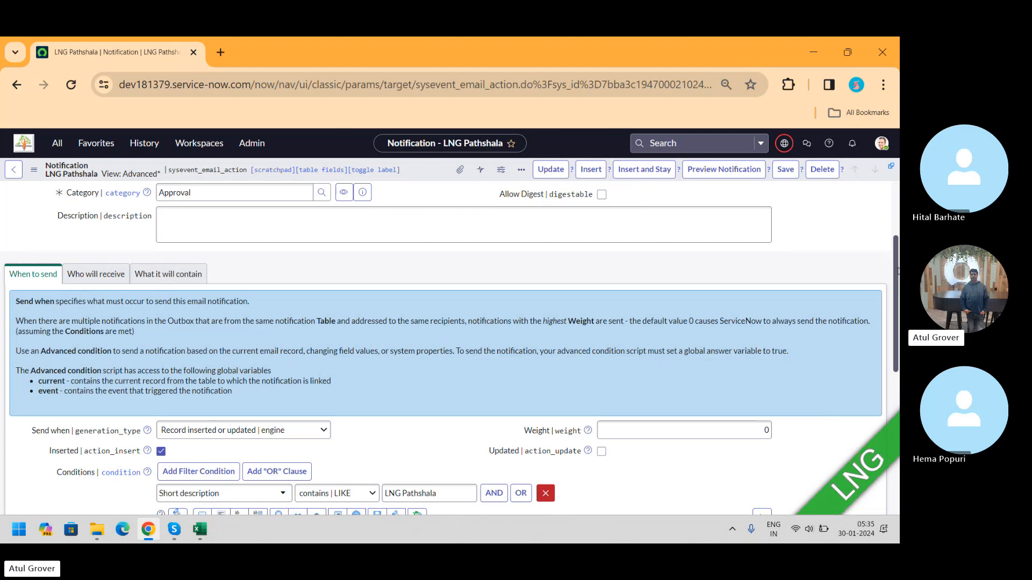
scroll(897, 271, down, 2)
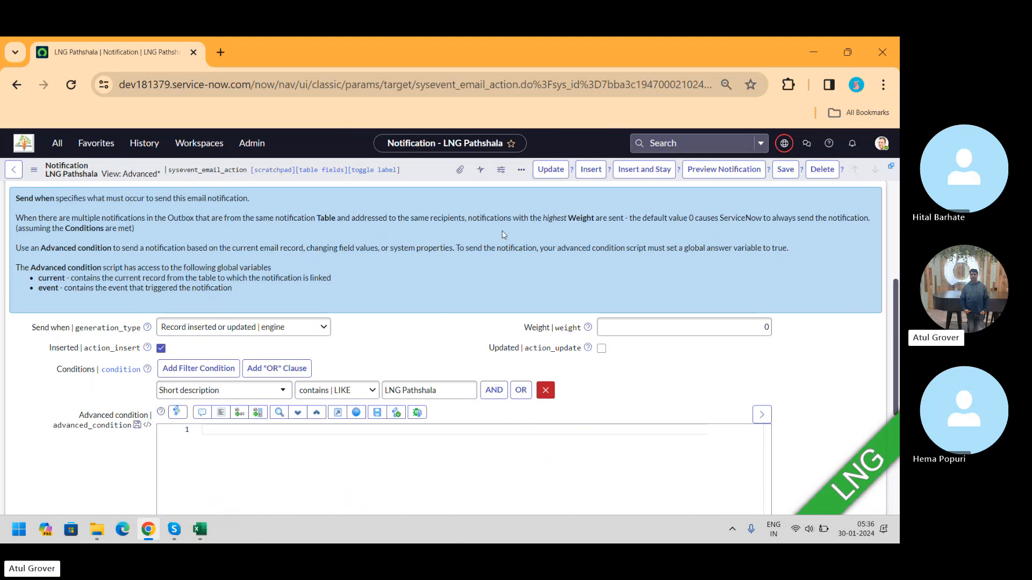
click(225, 329)
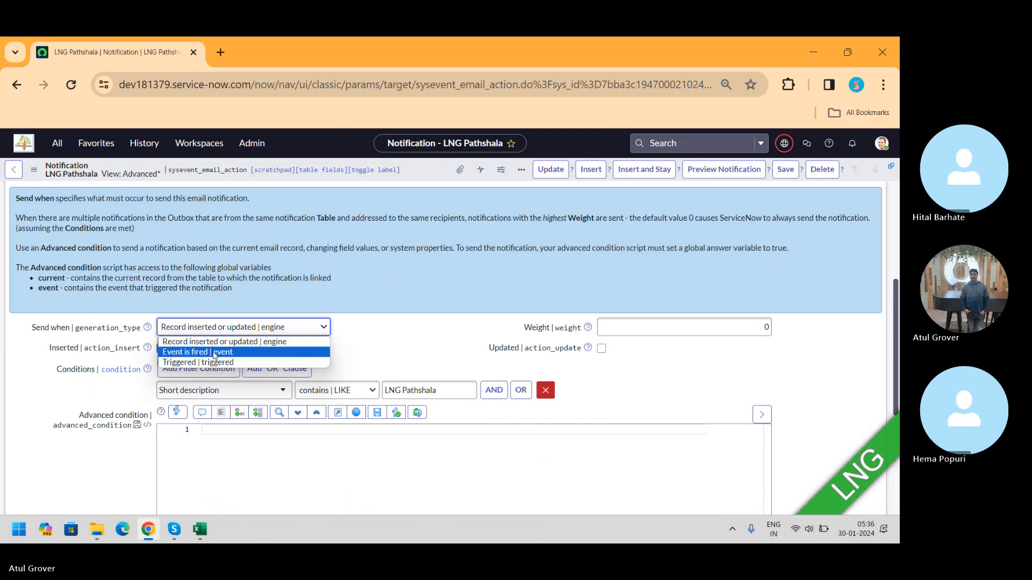
click(214, 352)
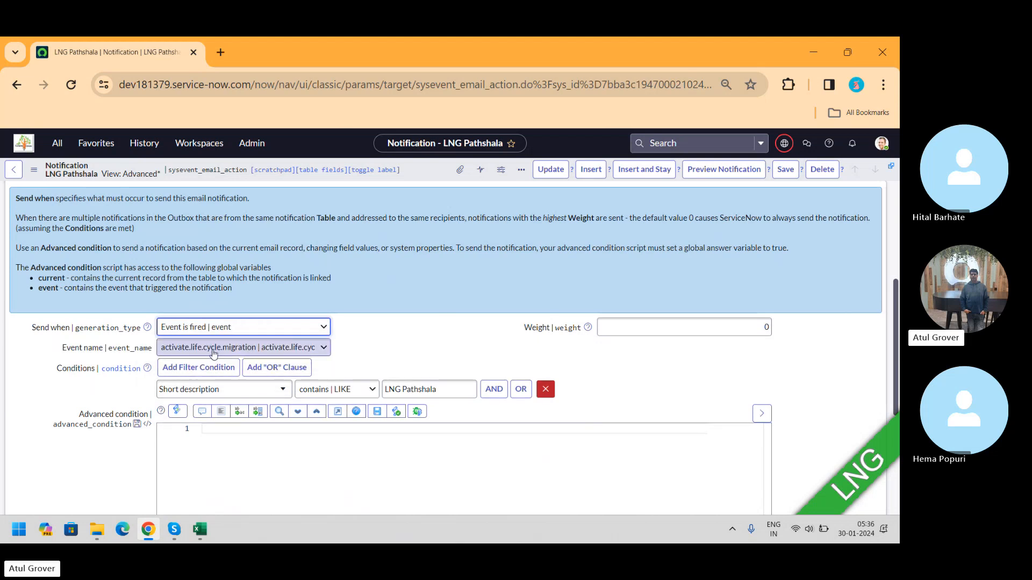
Step: Browse the available Event name options for the notification
click(235, 353)
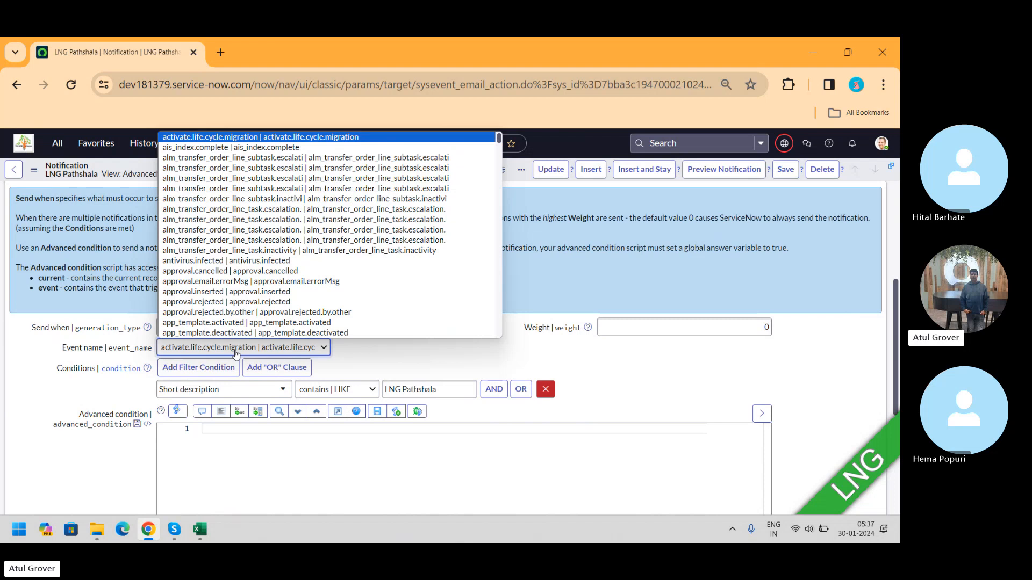
scroll(218, 293, down, 1)
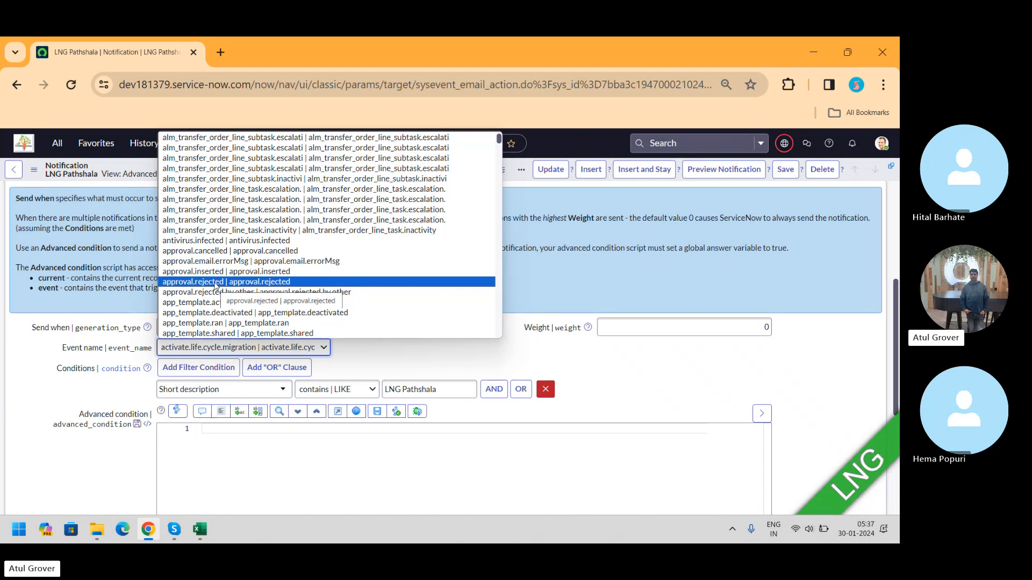
click(381, 367)
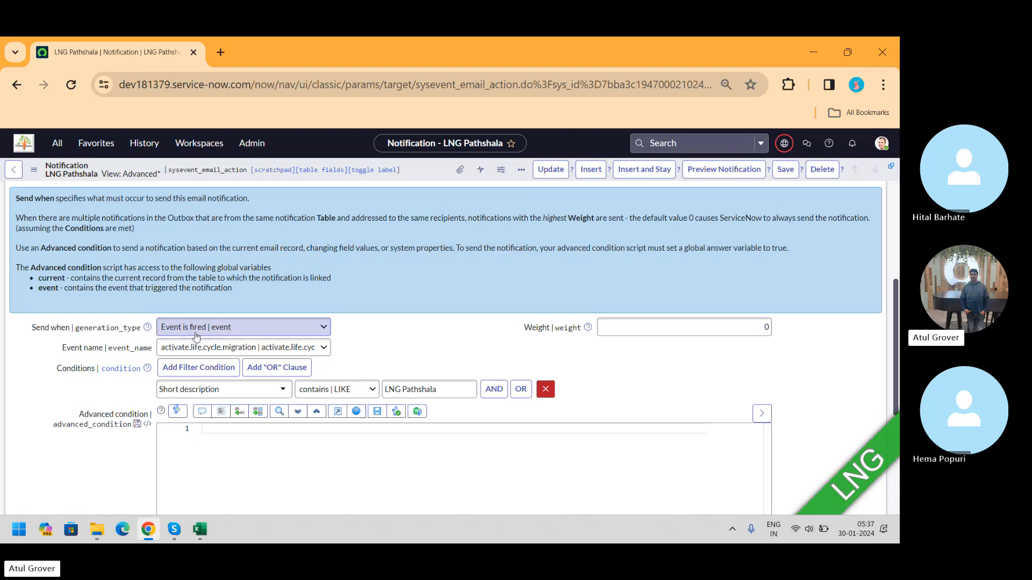
click(218, 330)
click(380, 342)
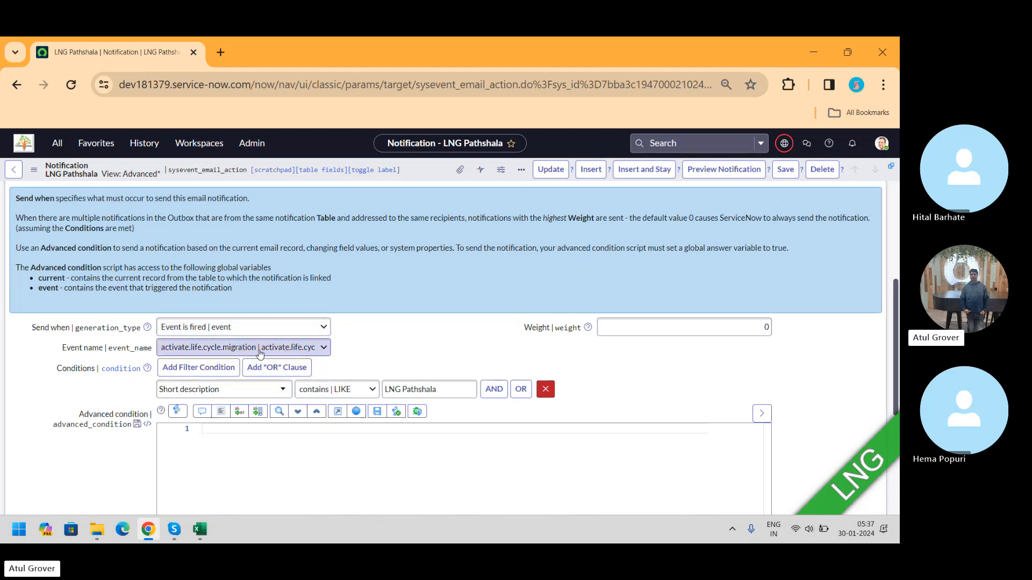
Step: Open the dictionary configuration of the Event name field, leaving the unsaved notification
right_click(96, 352)
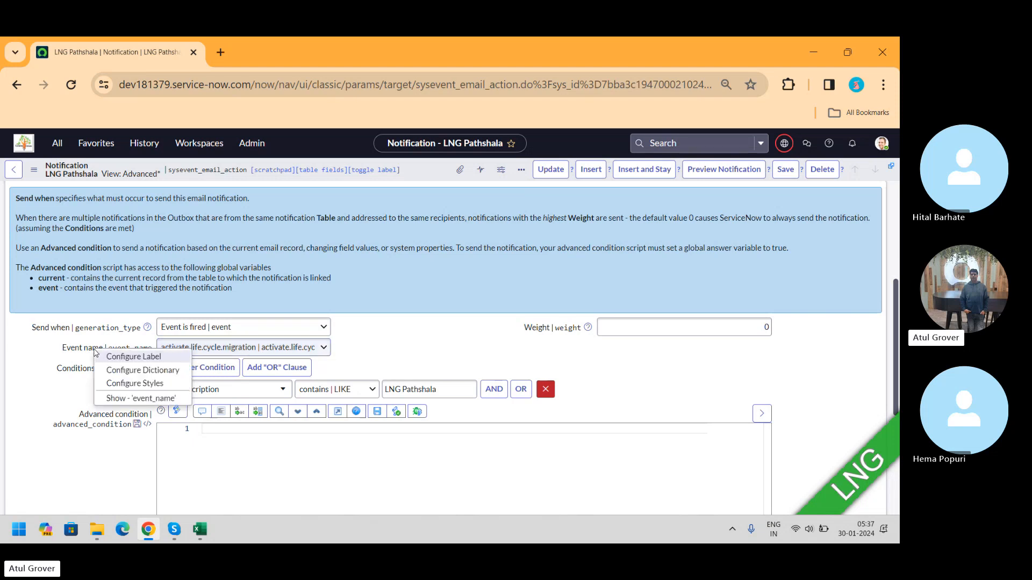
click(115, 376)
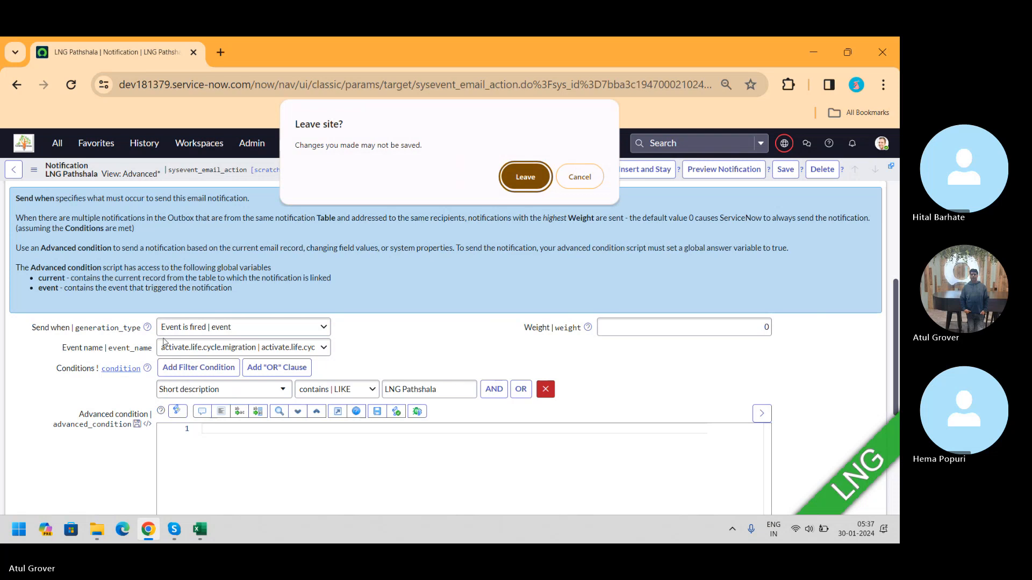
click(507, 179)
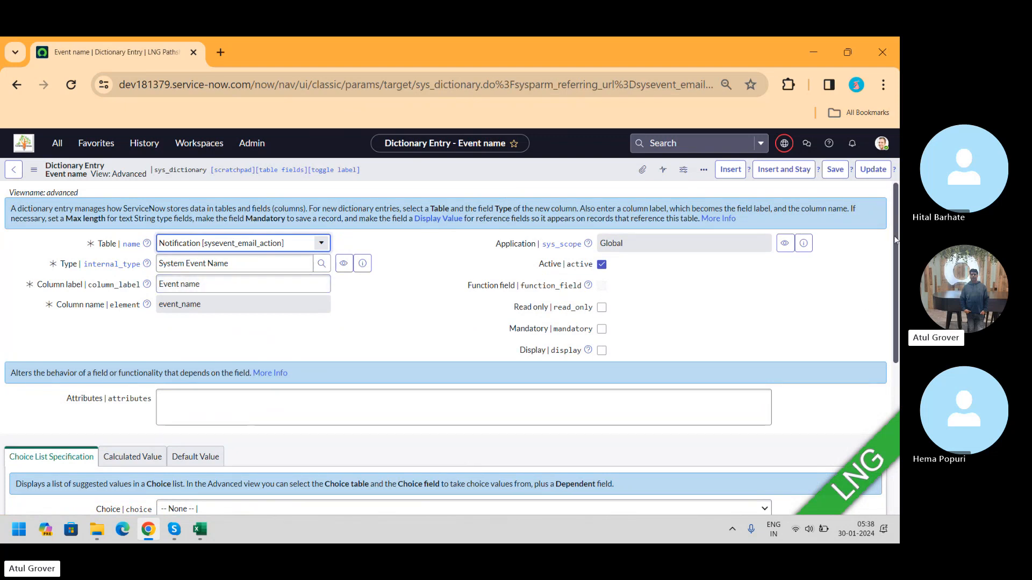
Step: Open the event Registry by filtering the navigator for event
scroll(875, 378, down, 5)
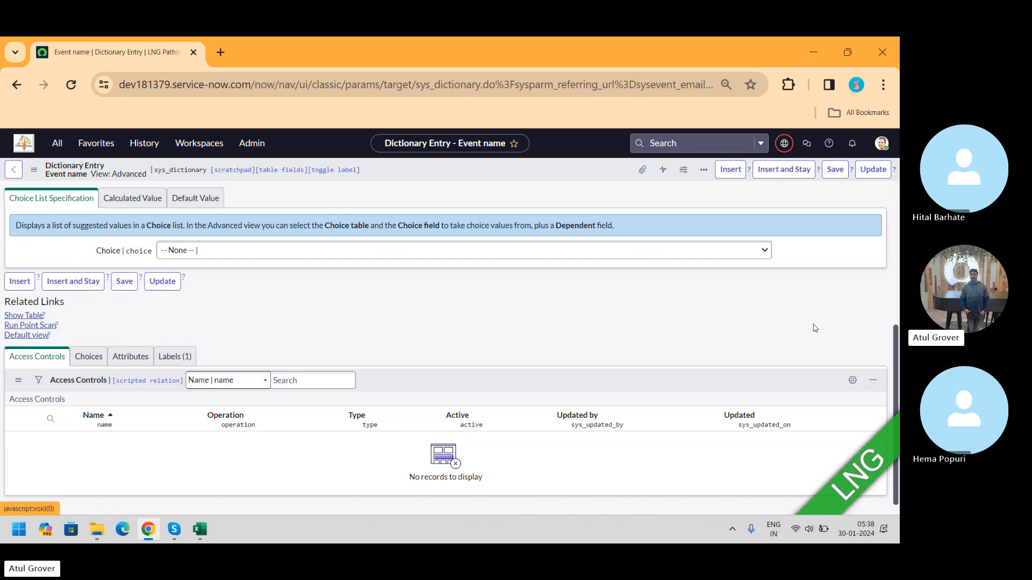
click(59, 143)
text(event)
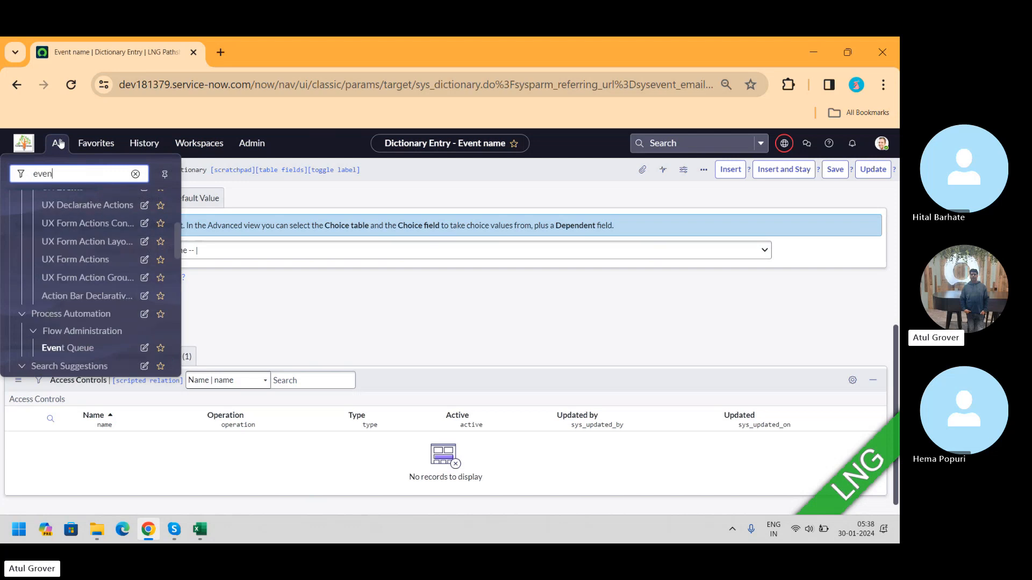
click(180, 232)
drag(181, 232, 179, 315)
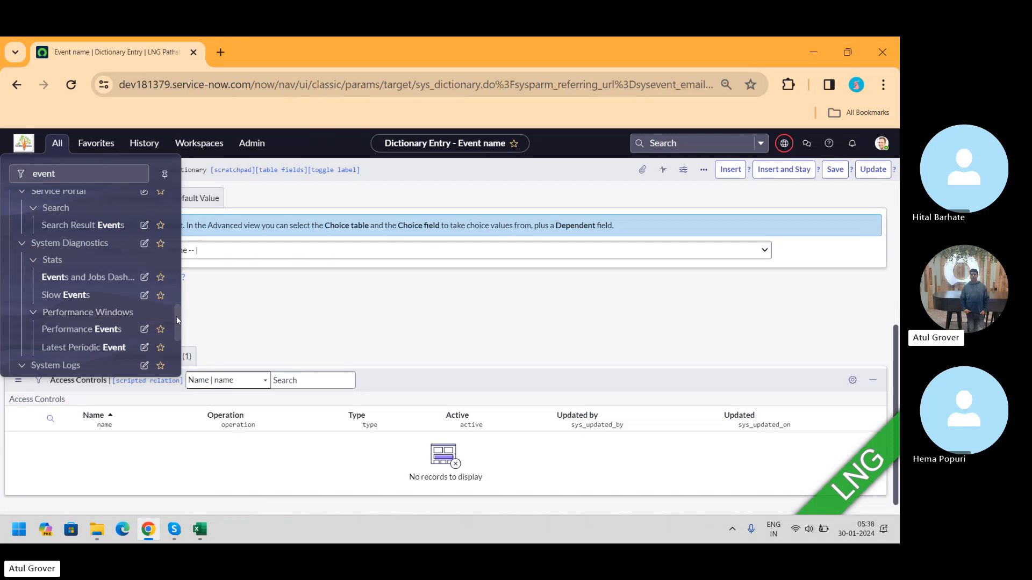
drag(177, 323, 176, 353)
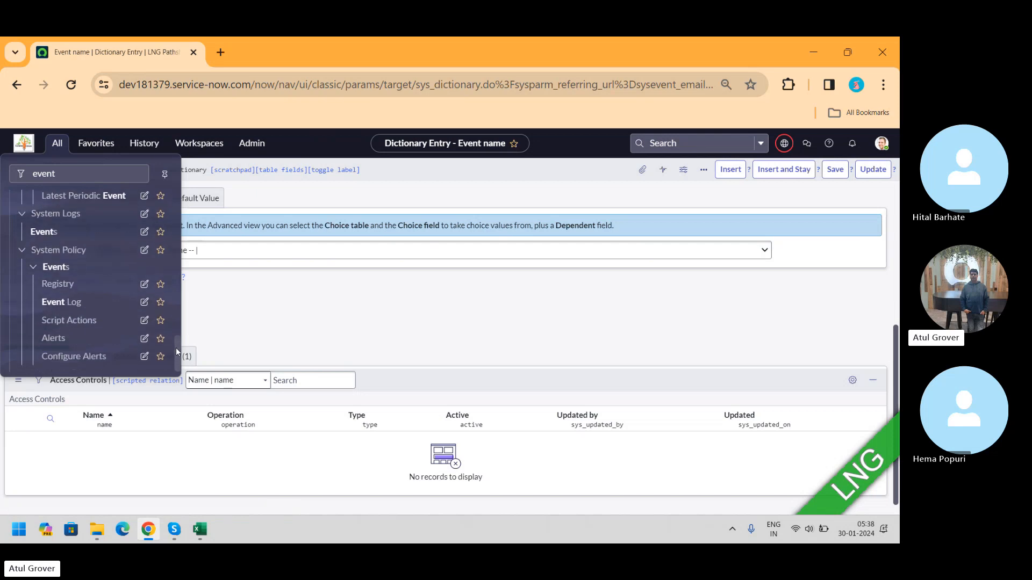
click(58, 285)
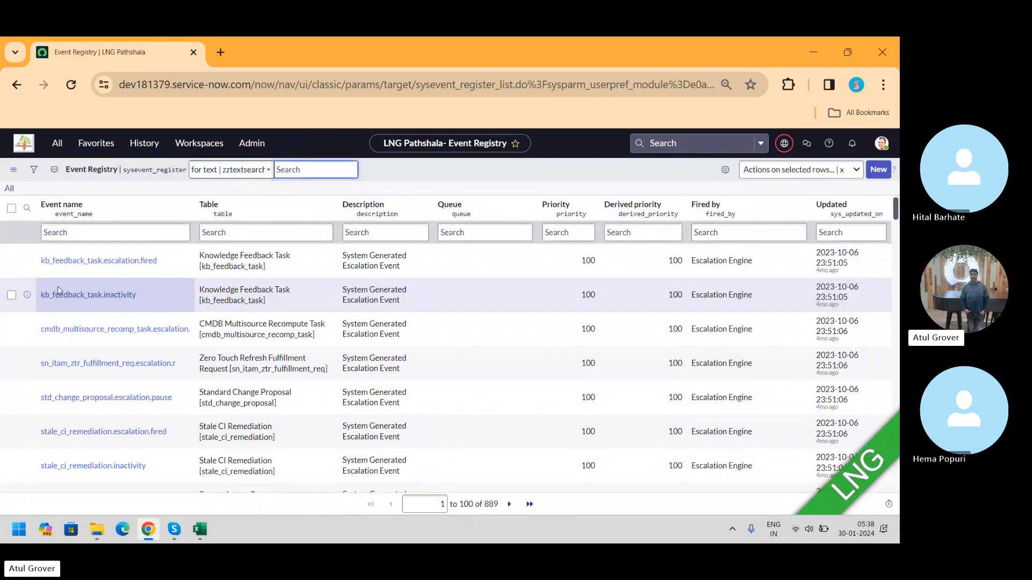
Step: Filter the event registry for event names containing appro
click(122, 232)
text(*)
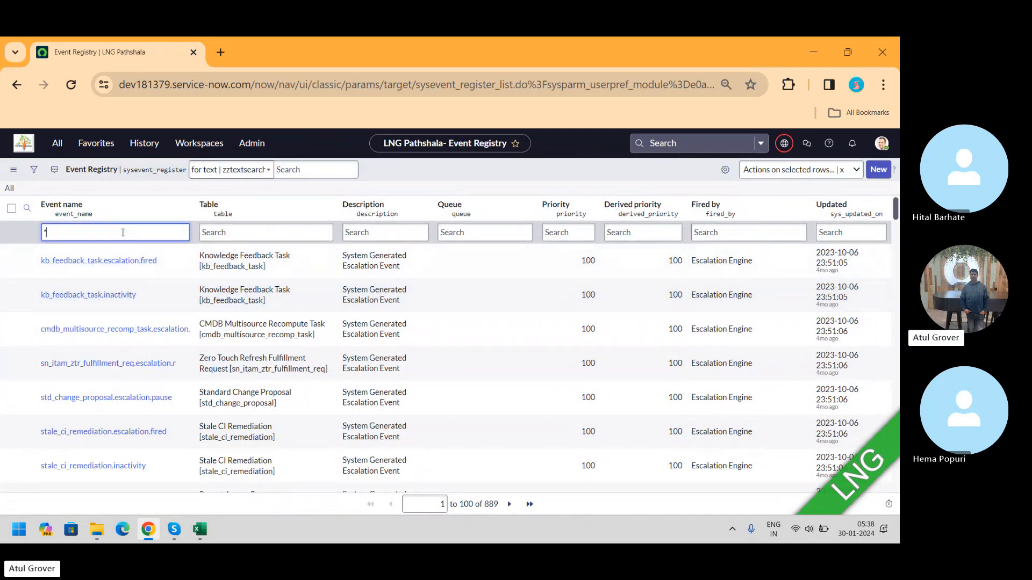
text(appro)
key(Return)
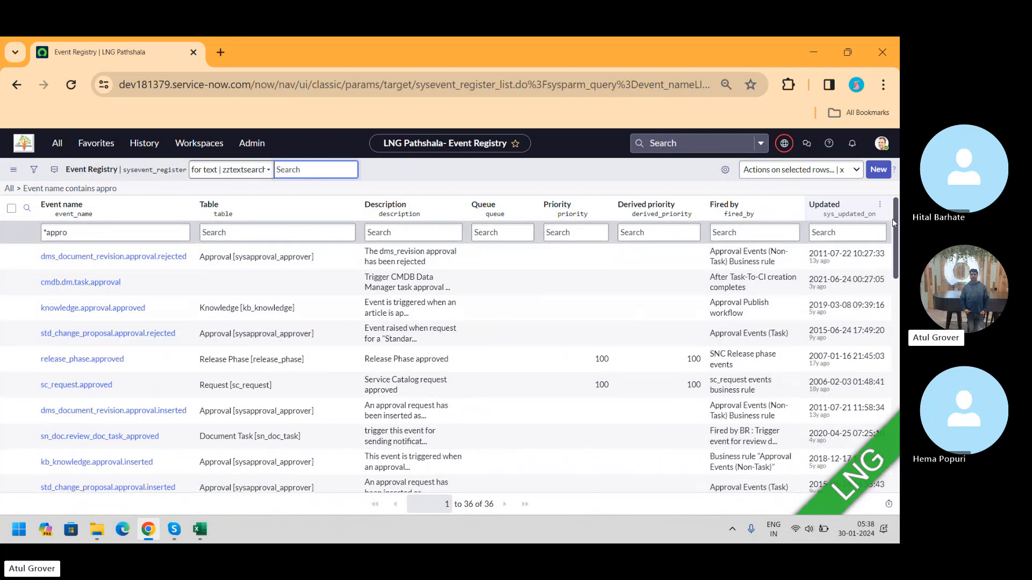
Step: Open and examine the sc_task.approval.inserted event registration
scroll(446, 344, down, 3)
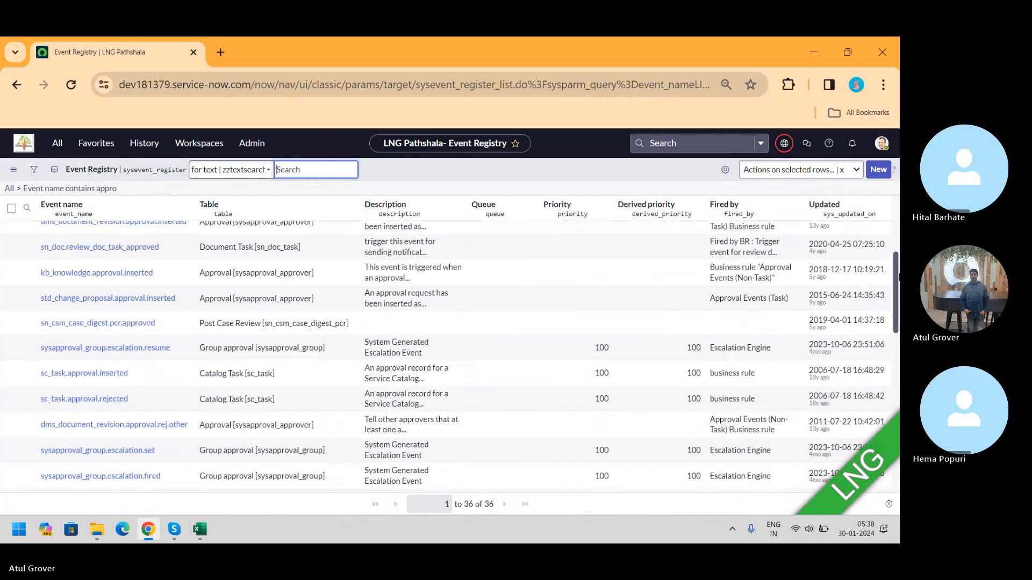
scroll(446, 355, down, 1)
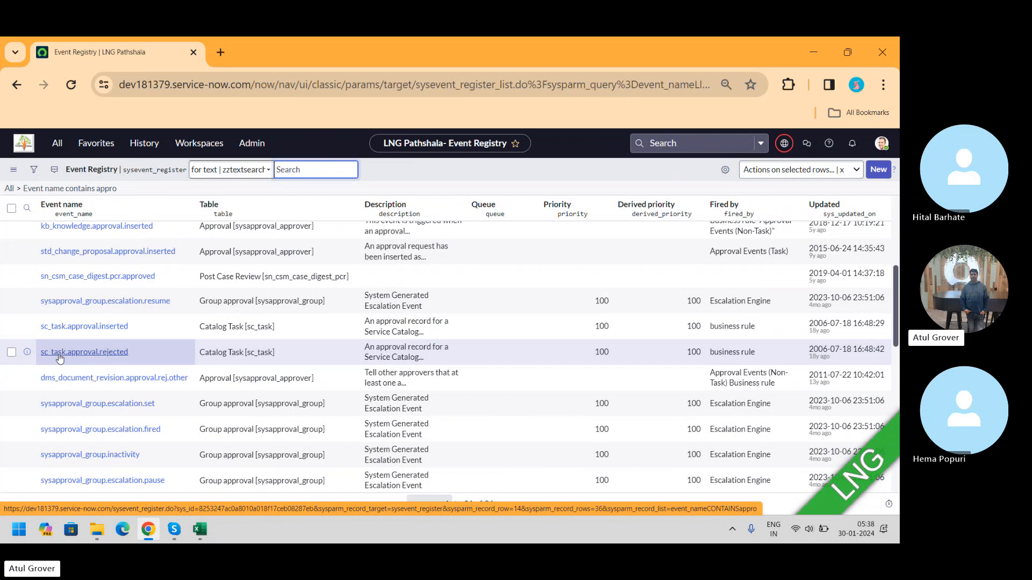
click(81, 330)
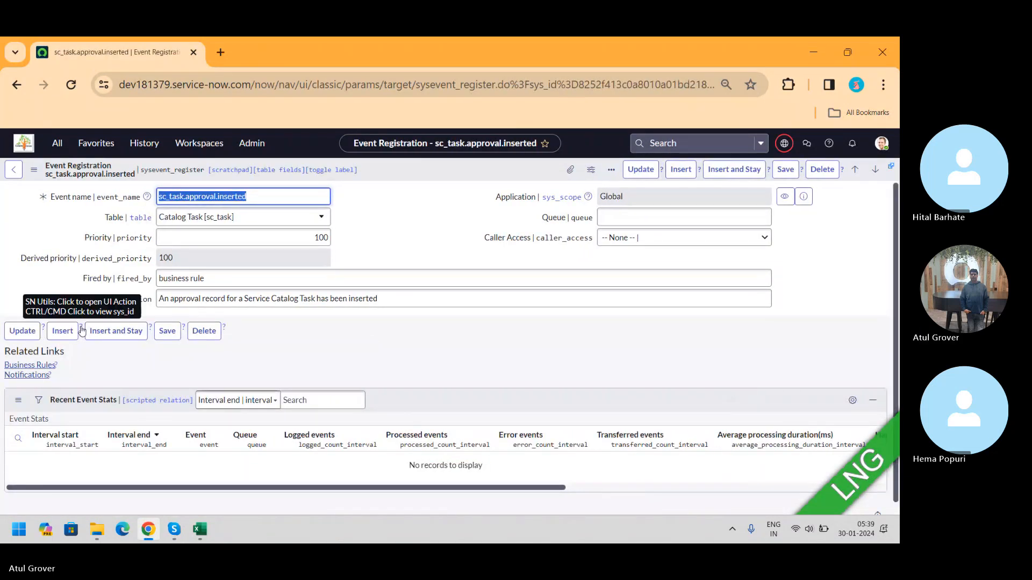
click(234, 281)
click(90, 287)
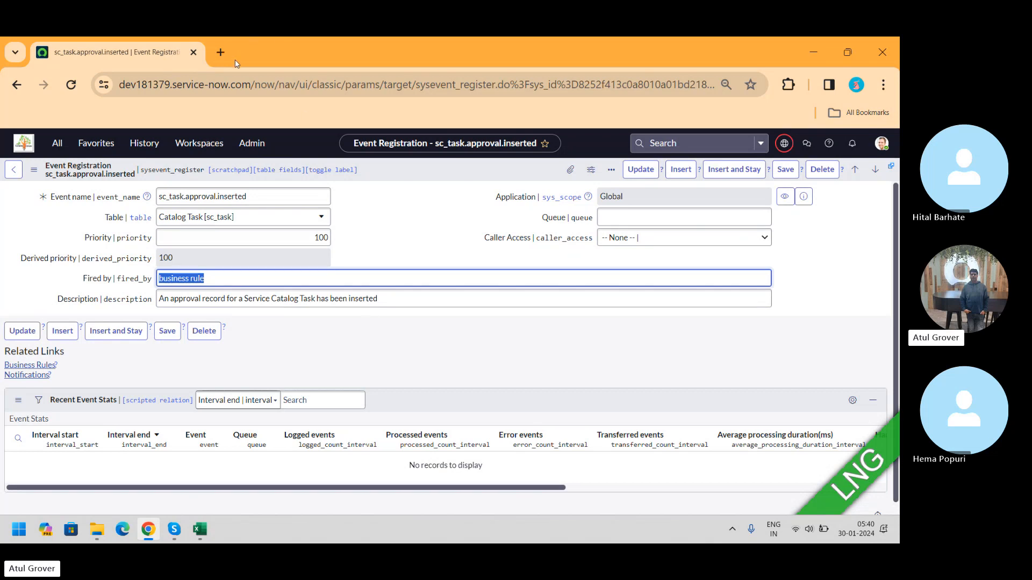
Step: Open the ServiceNow Developers site developer.servicenow.com in a new tab
click(220, 52)
text(developer.servicenow.com/dev.do#!/home)
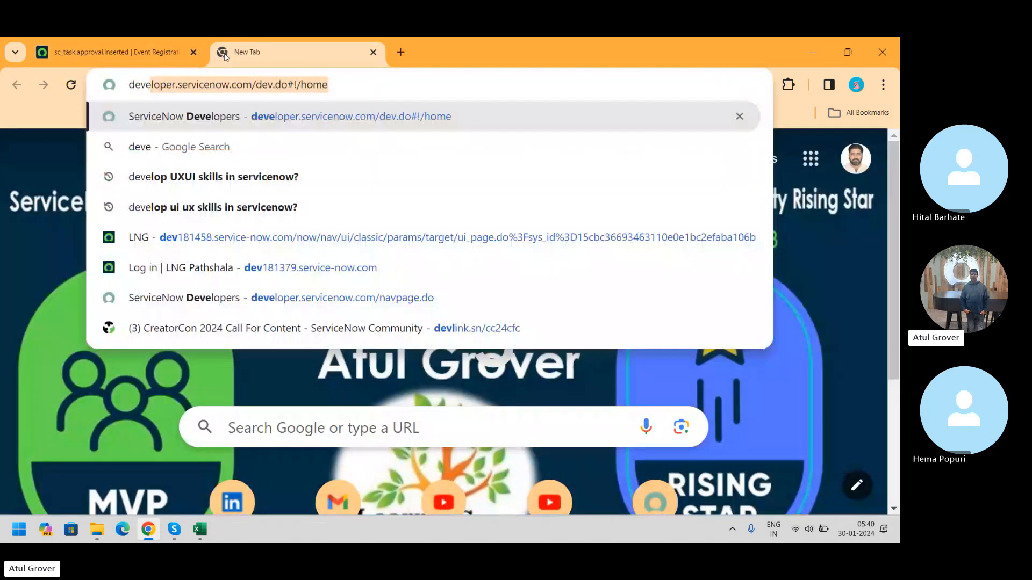
key(Return)
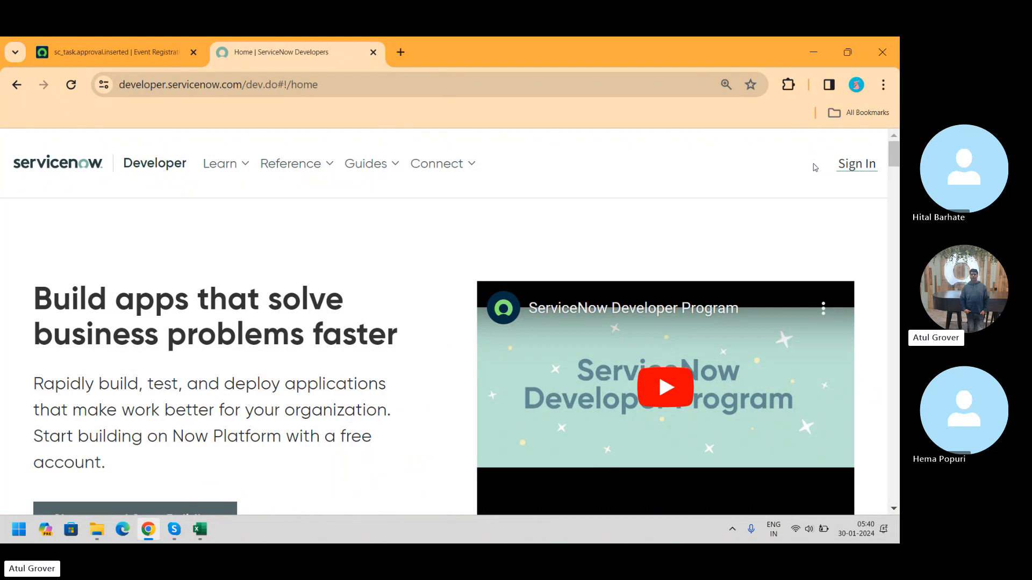
Step: Search the developer site for table creation
click(815, 167)
text(table)
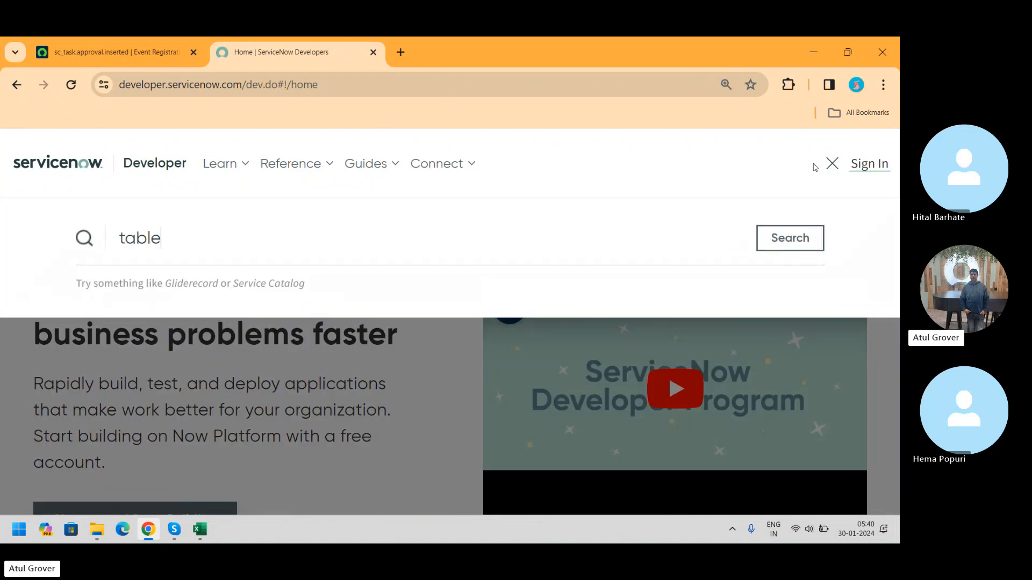
text( creatio)
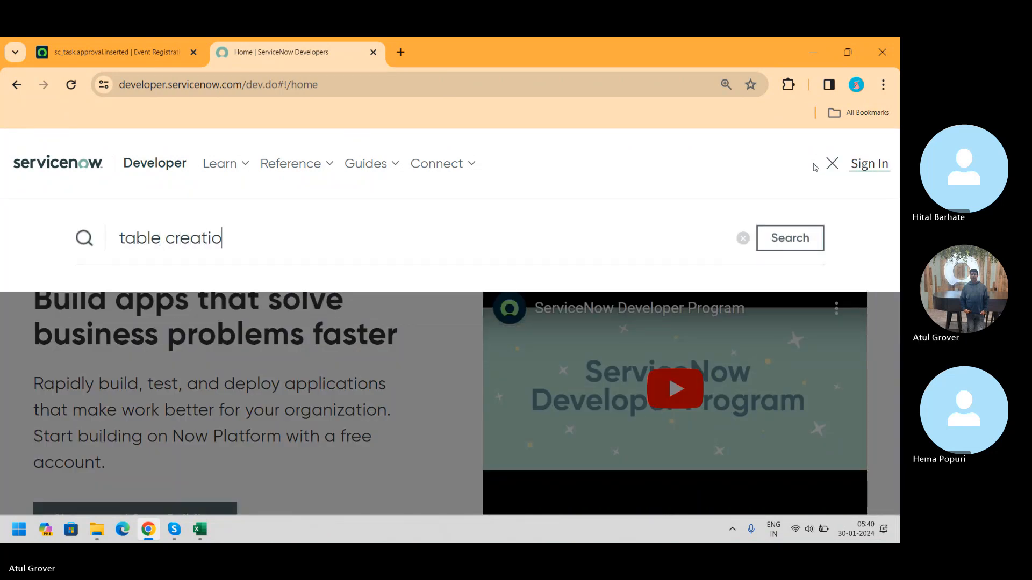
text(n)
key(Return)
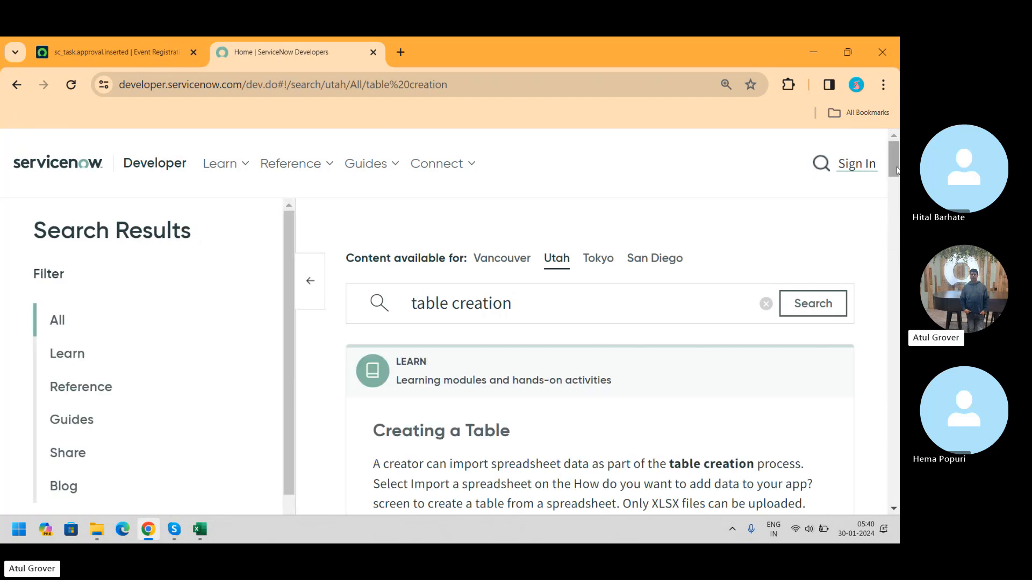
Step: Filter the table creation search results to Learn modules
scroll(894, 161, down, 5)
scroll(601, 344, down, 1)
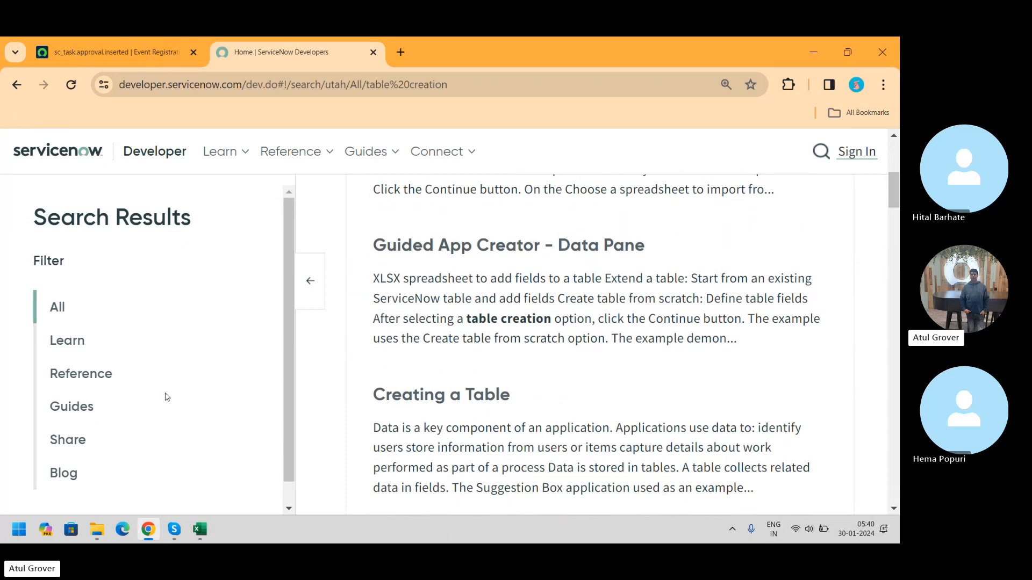
click(60, 341)
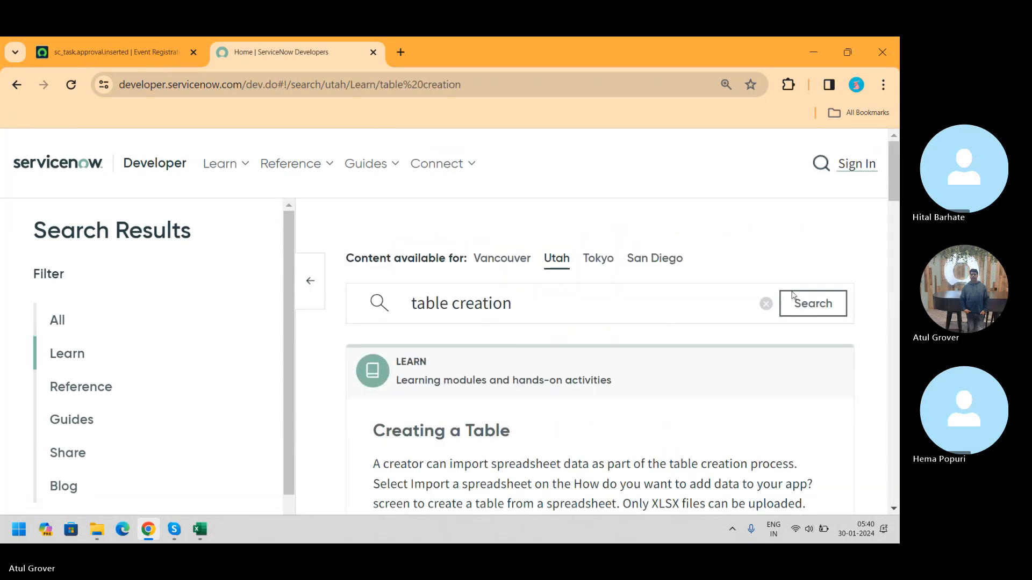
drag(892, 164, 897, 203)
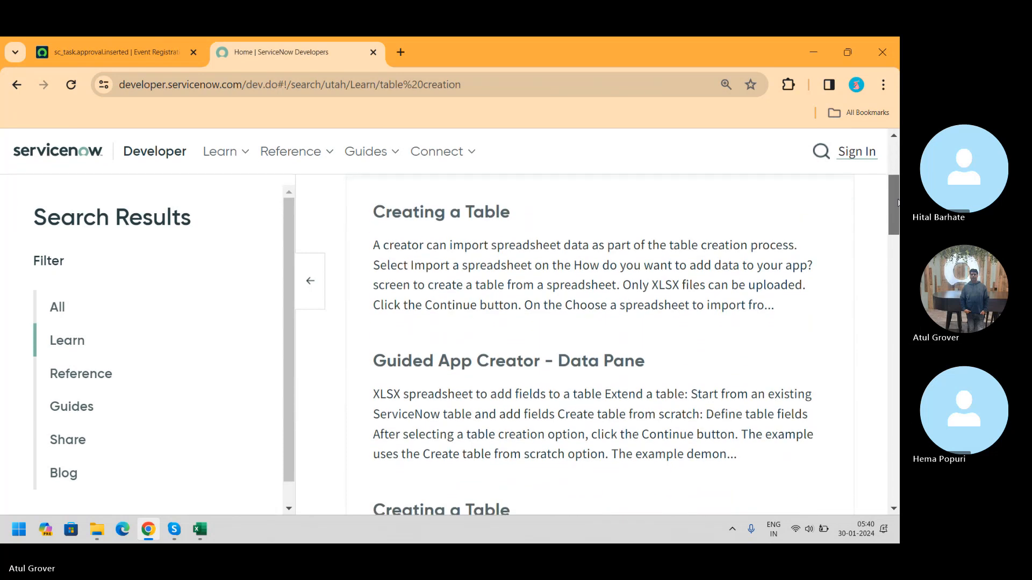
Step: Open the Creating a Table learning article and scroll through it
click(478, 220)
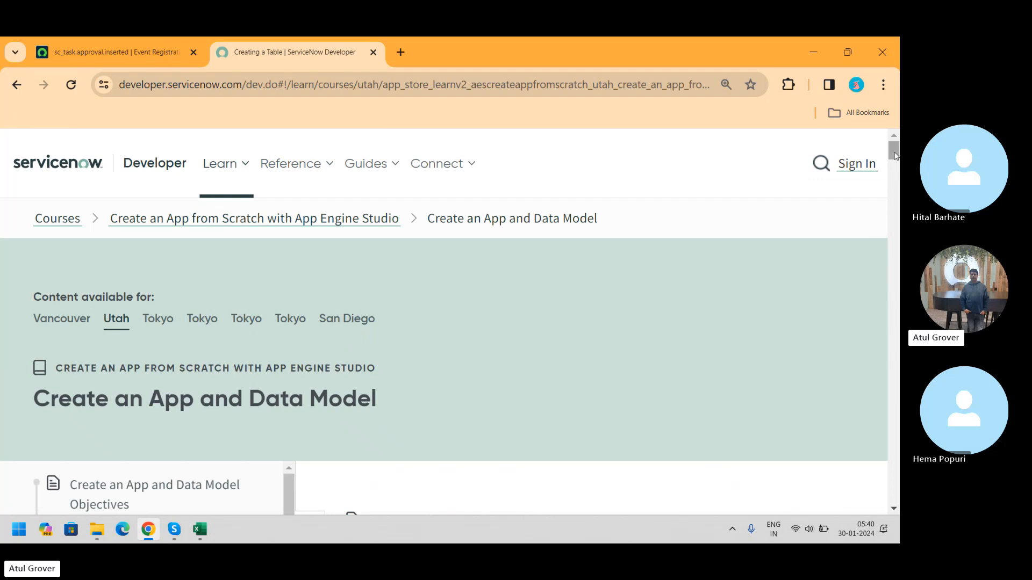
drag(895, 148, 896, 175)
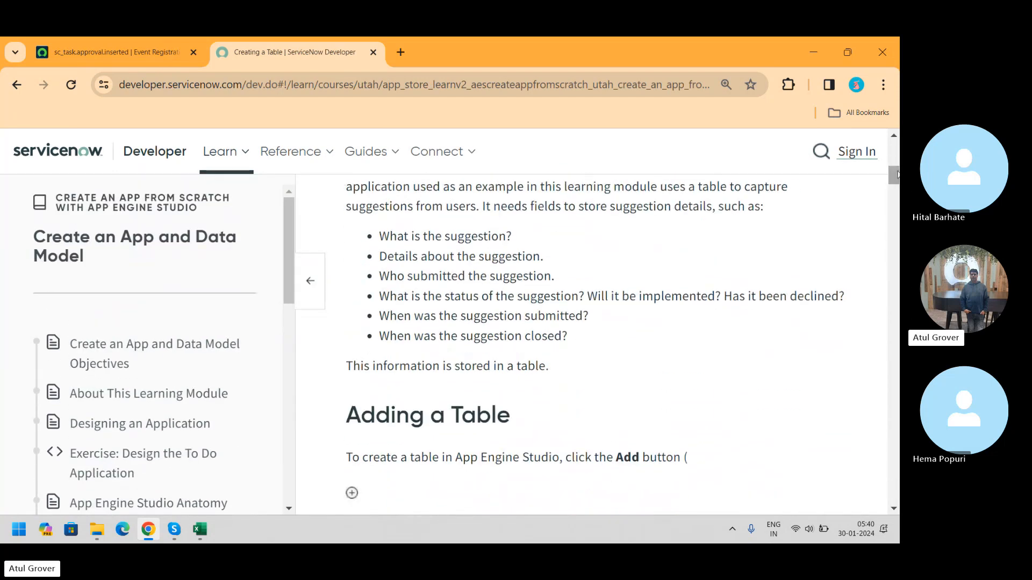
drag(896, 175, 897, 213)
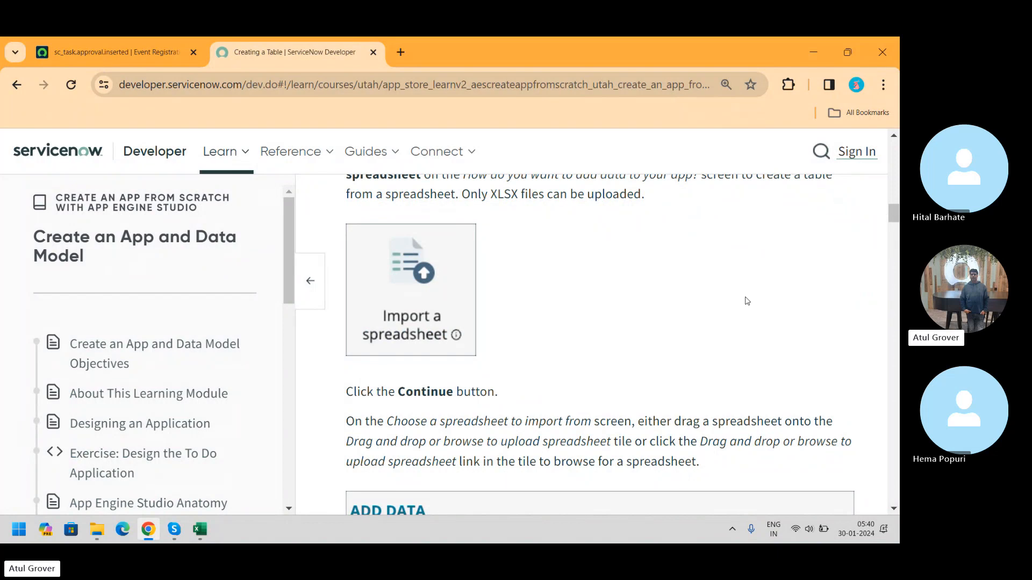
drag(897, 216, 898, 157)
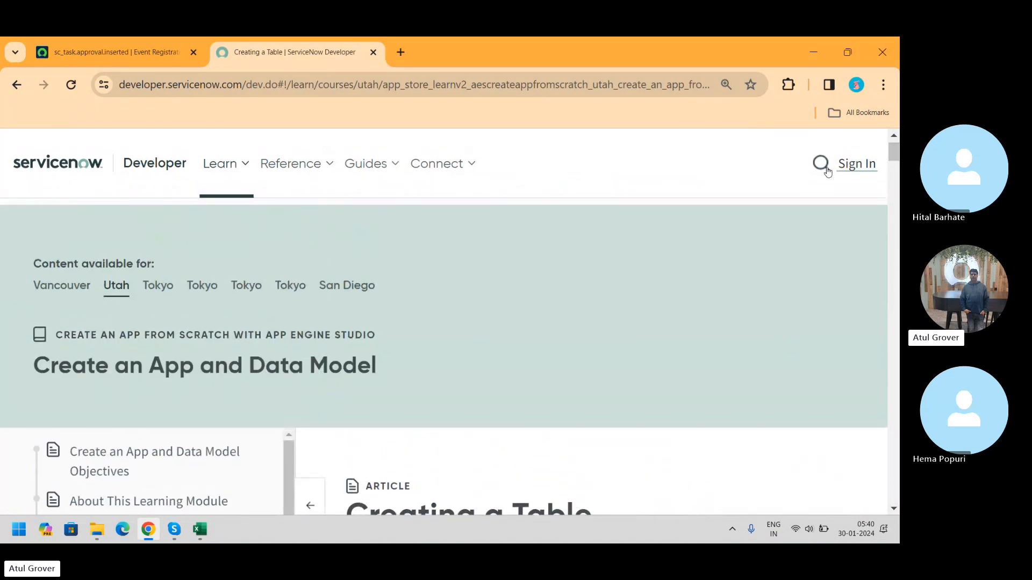
Step: Search the developer site for Service Level Agreement
click(823, 167)
text(Ser)
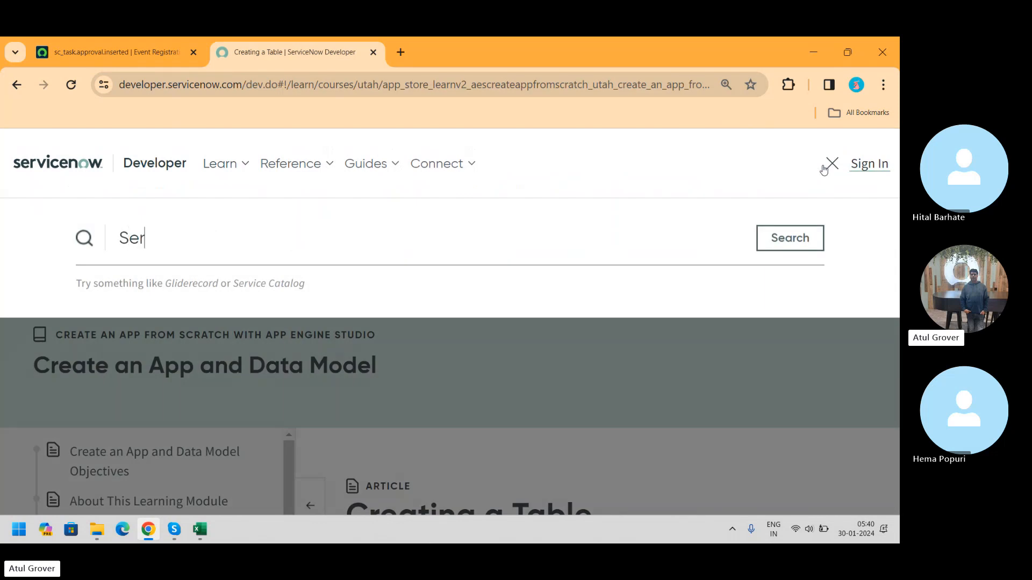
text(vice Lecel a)
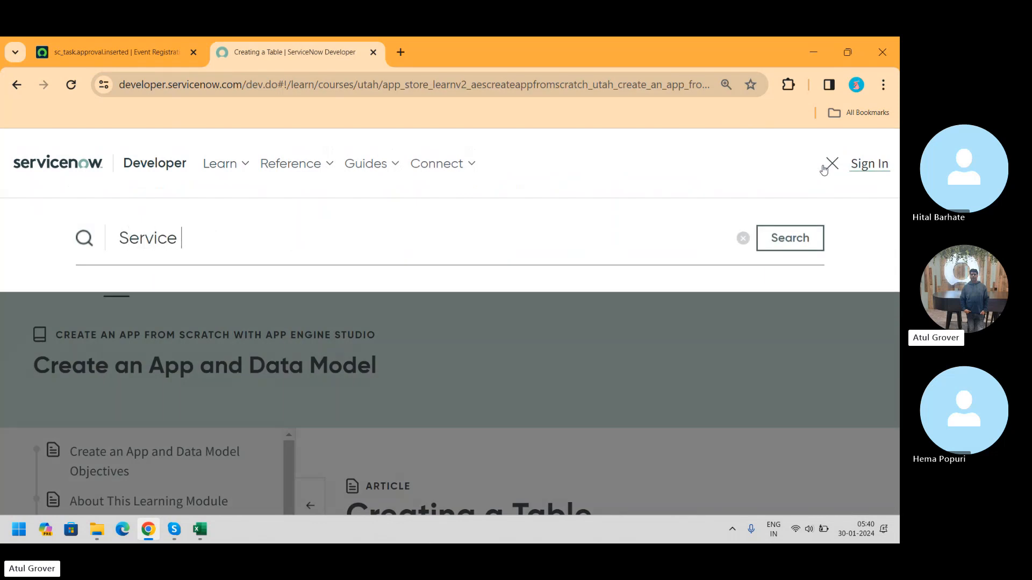
key(BackSpace)
key(BackSpace)
key(BackSpace)
key(BackSpace)
key(BackSpace)
text(vel Agreement)
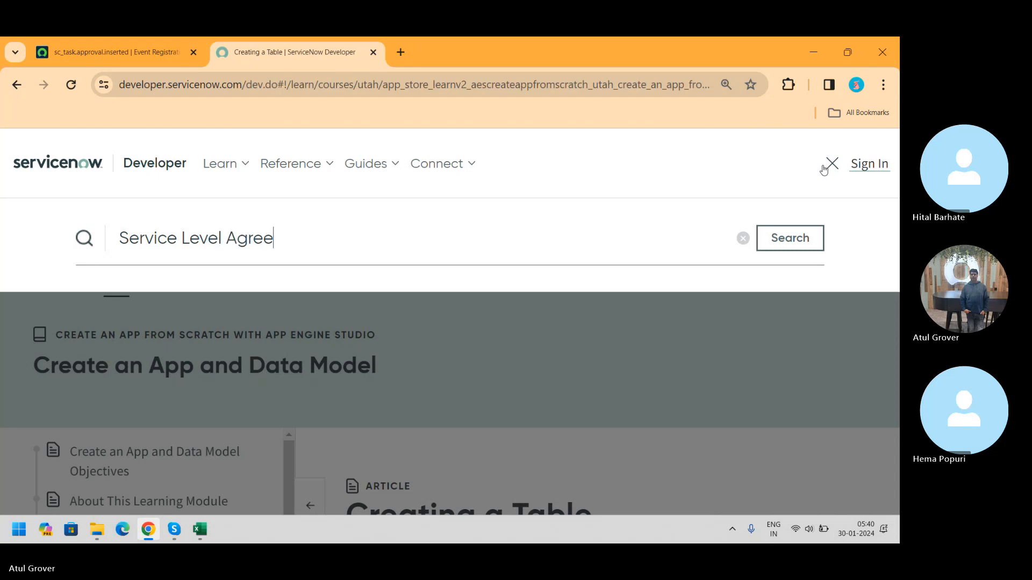
key(Return)
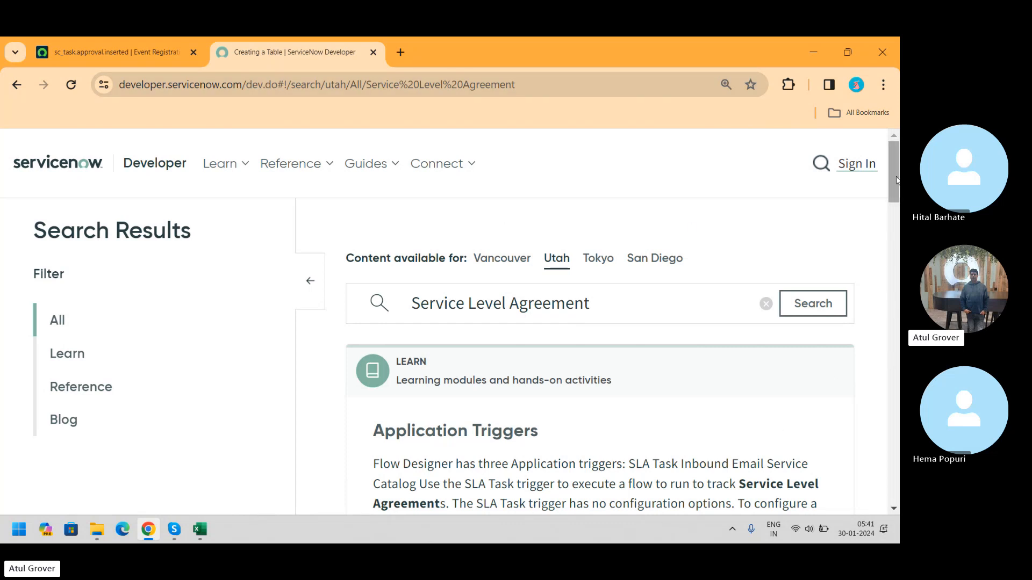
Step: Search the developer site for SLA
drag(896, 180, 895, 89)
click(815, 170)
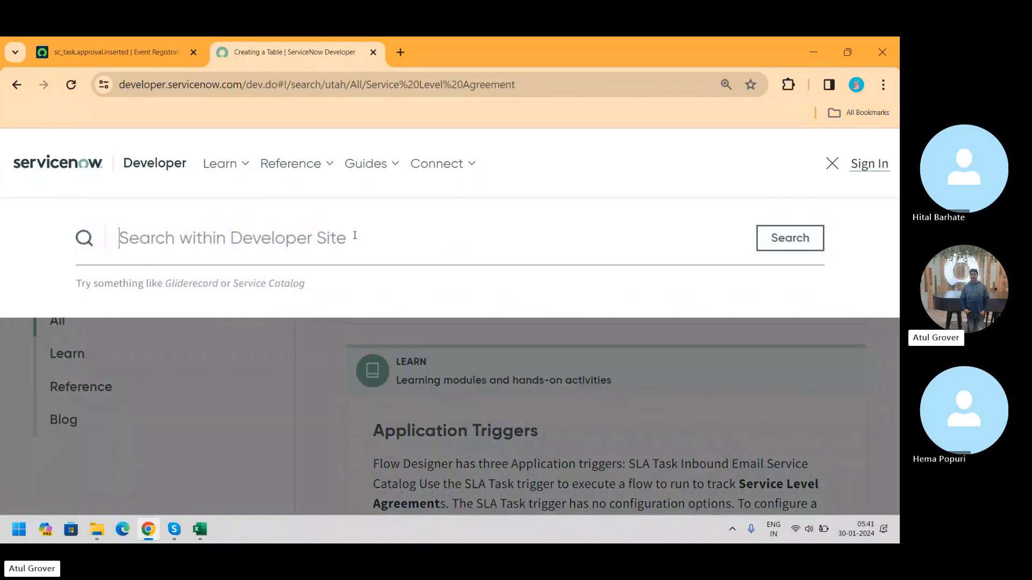
text(SLA)
key(Return)
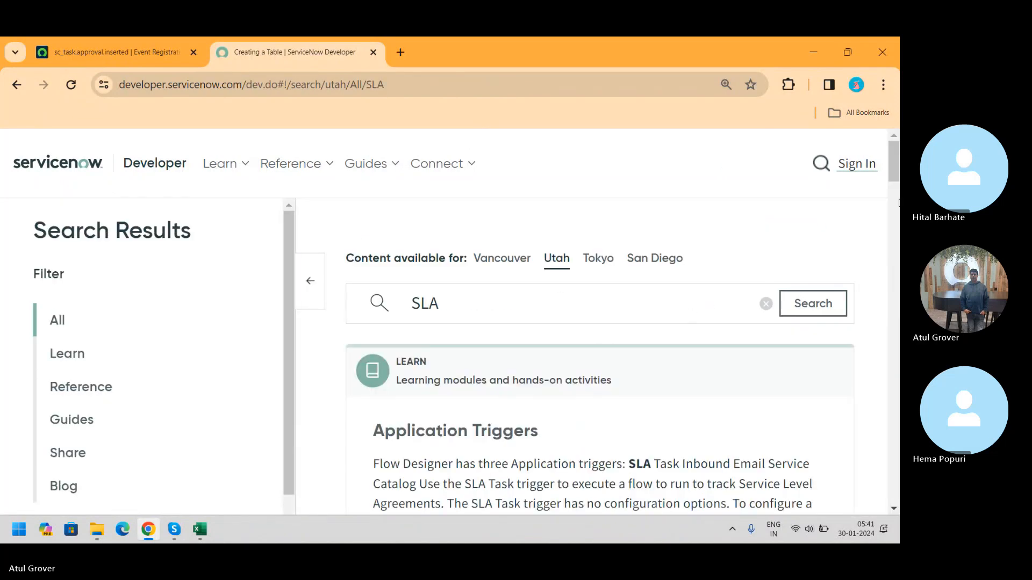
Step: Filter the SLA results to Learn modules and open the Application Triggers article
mouse_move(892, 159)
mouse_down()
mouse_move(894, 199)
mouse_move(898, 179)
mouse_up()
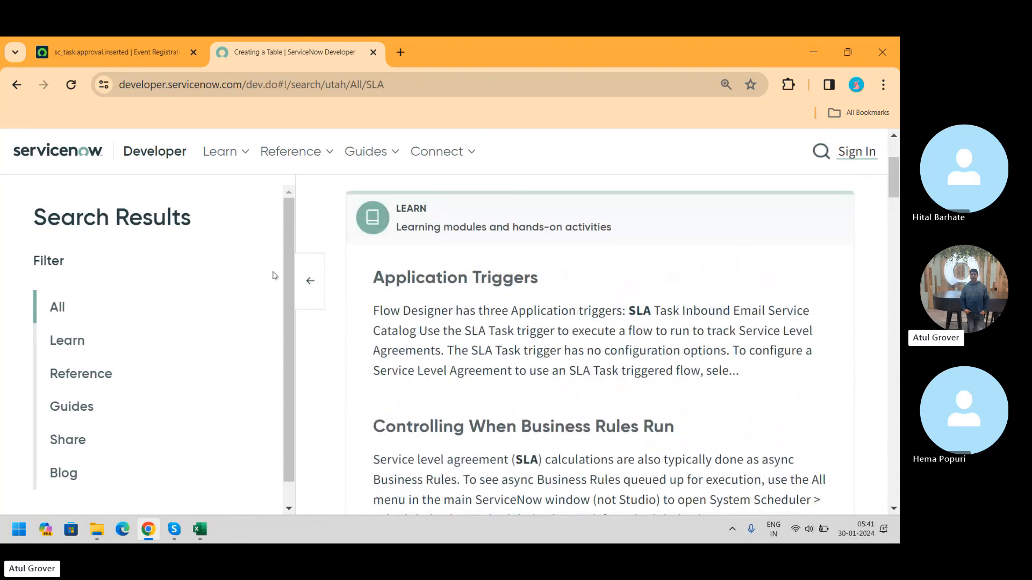
click(62, 346)
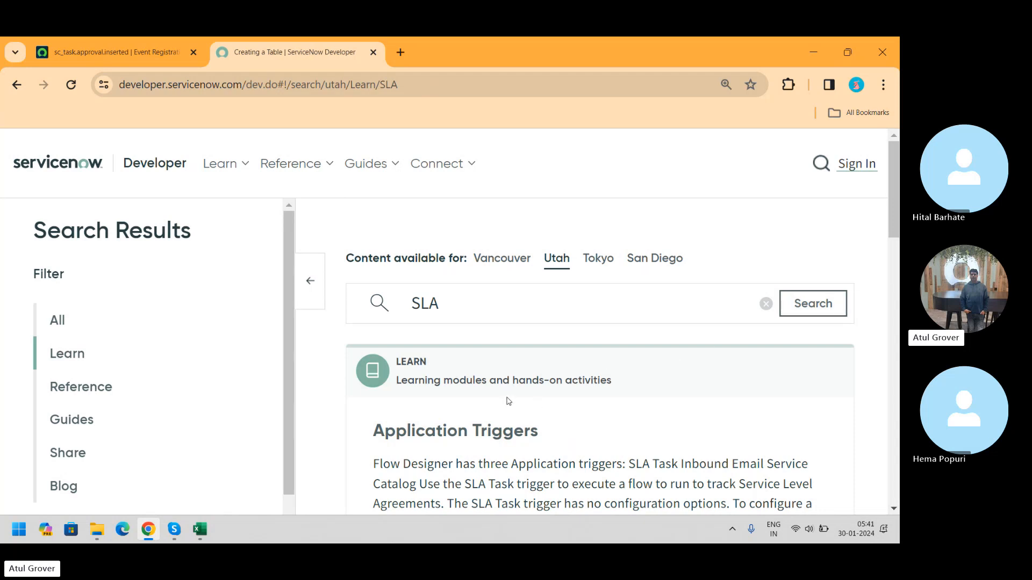
click(458, 445)
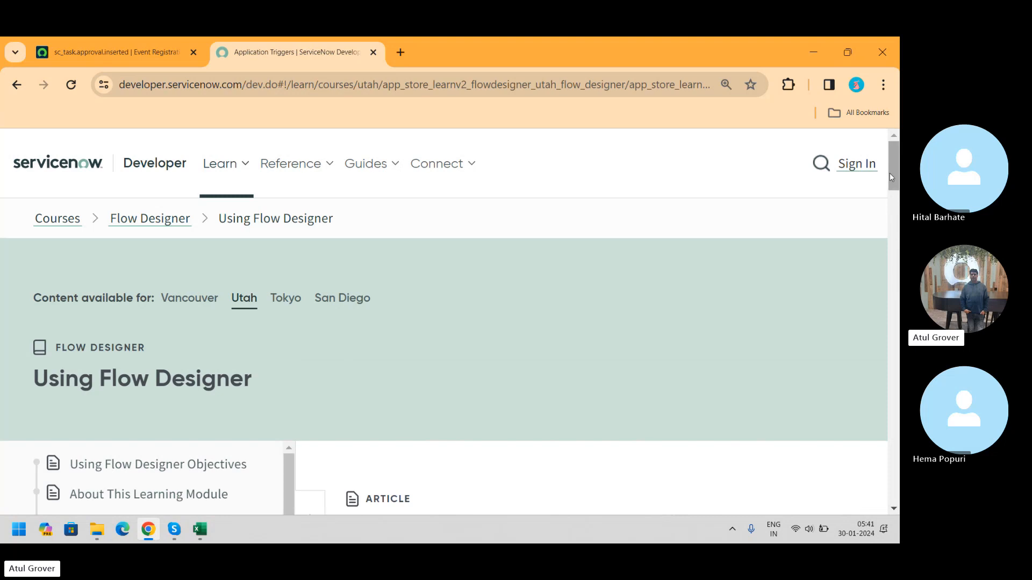
Step: Search the developer site for notification
mouse_move(893, 164)
mouse_down()
mouse_move(892, 361)
mouse_move(890, 164)
mouse_up()
click(821, 162)
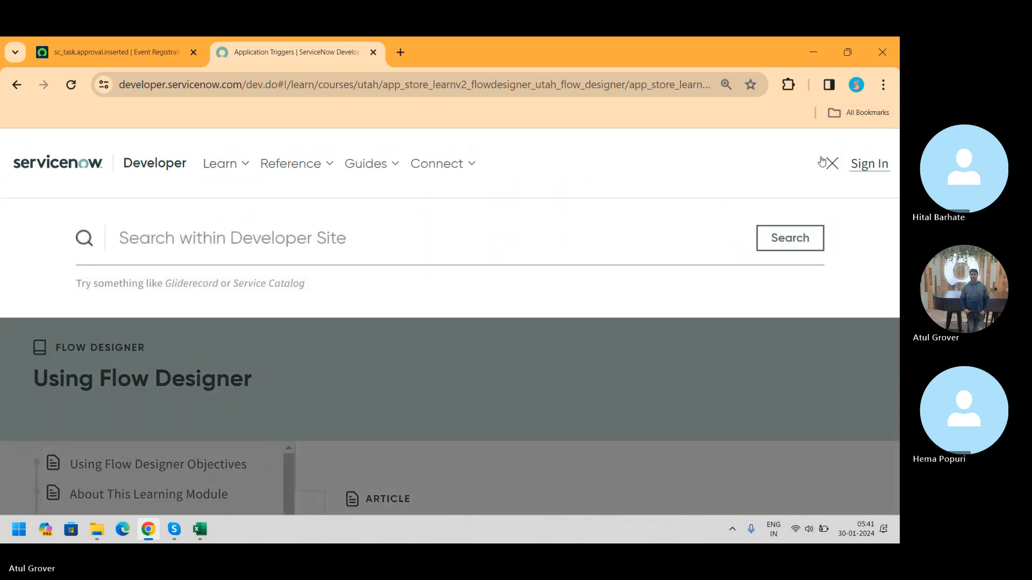
text(notifica)
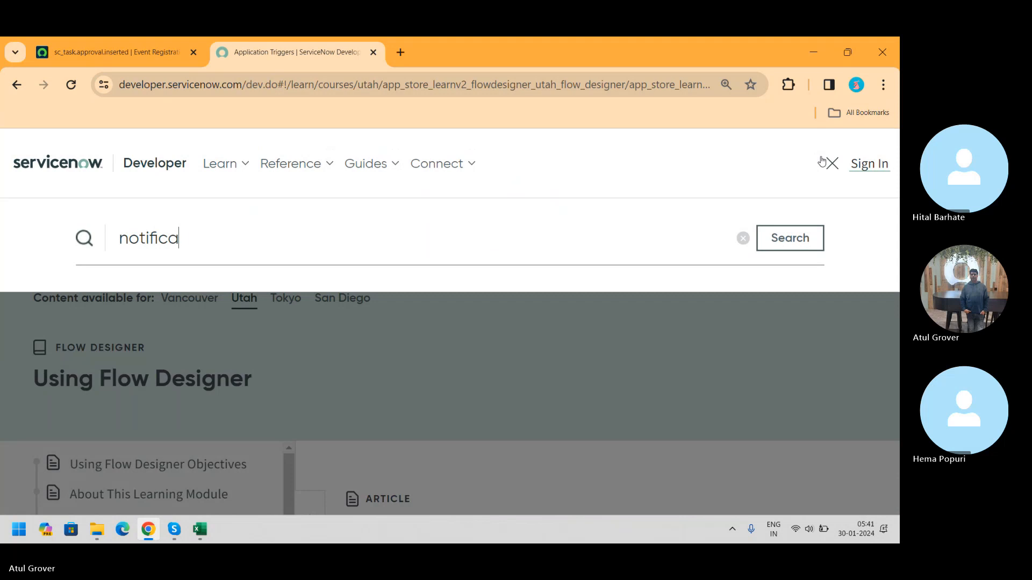
text(tion)
key(Return)
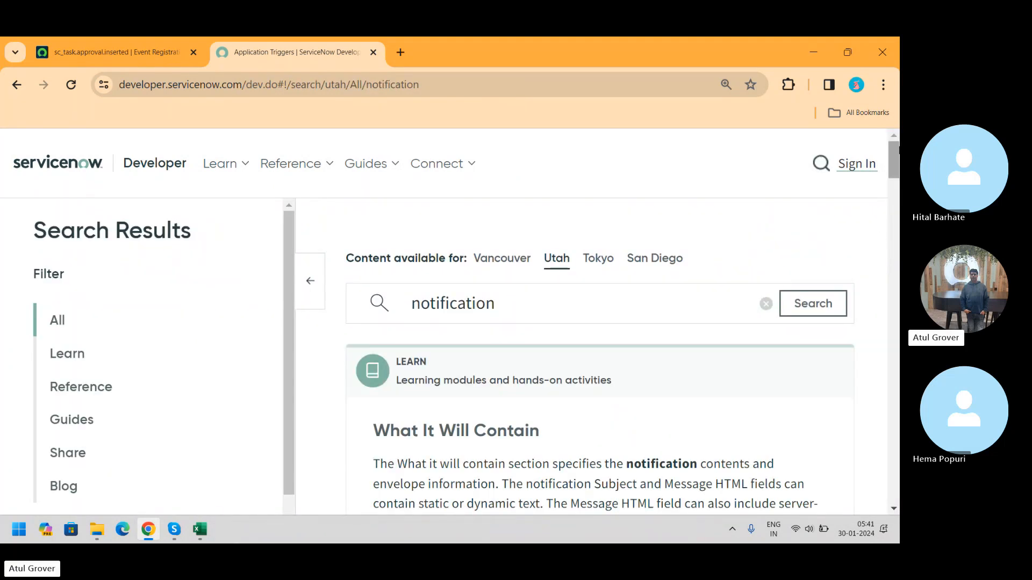
Step: Open the What It Will Contain notification lesson and read its dynamic content section
click(444, 438)
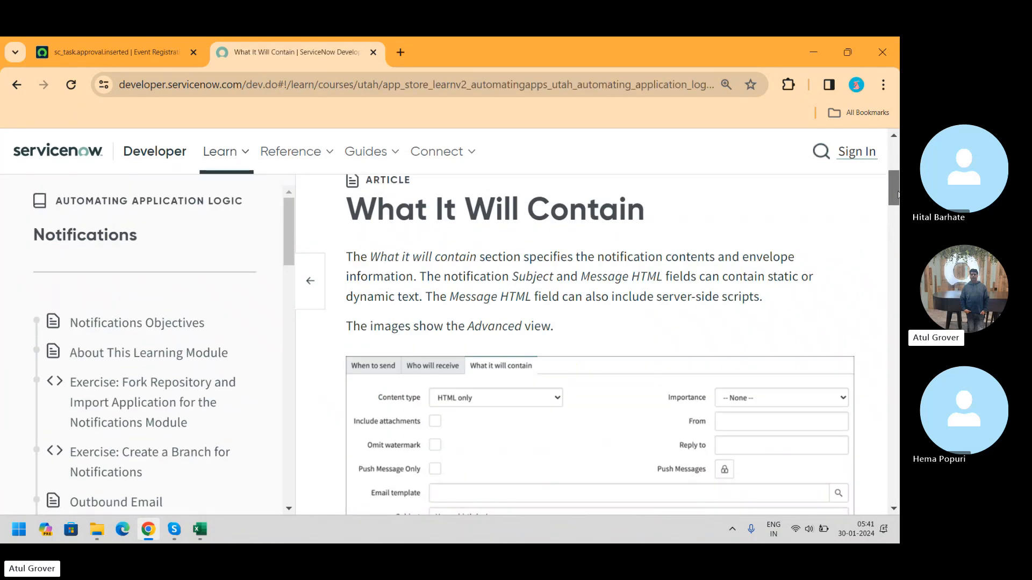
drag(895, 164, 897, 195)
drag(898, 204, 899, 206)
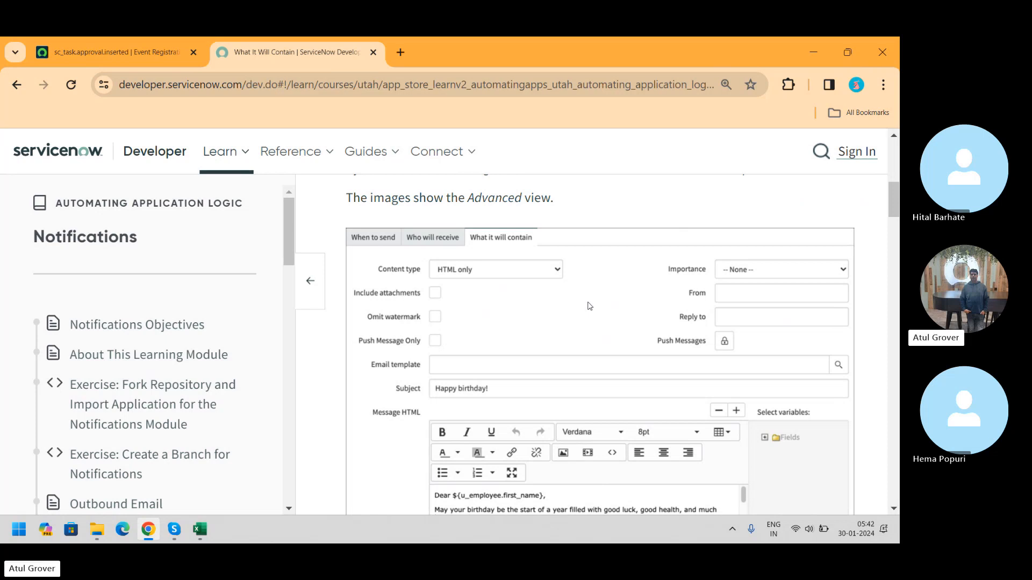
drag(894, 214, 898, 316)
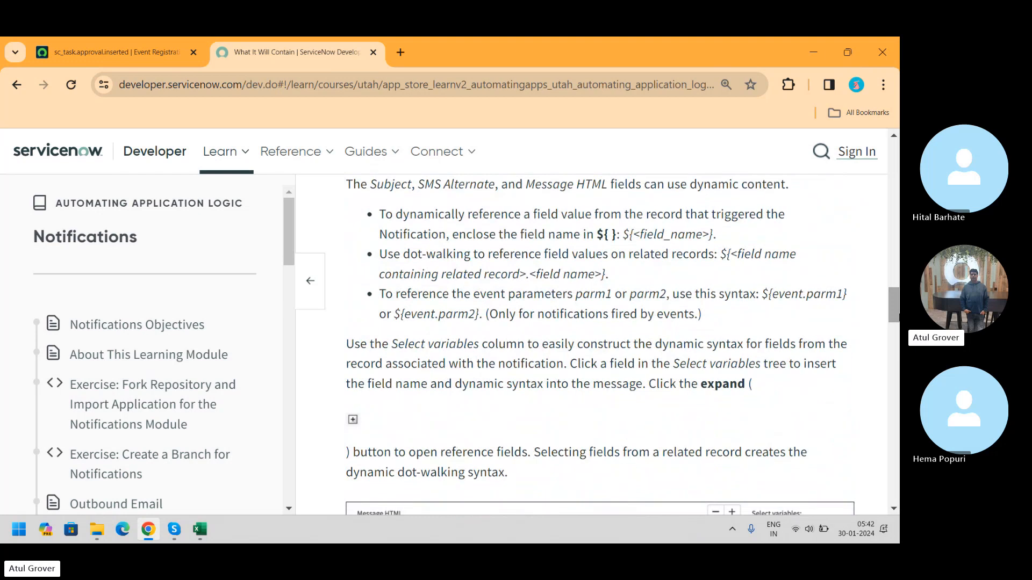
drag(897, 317, 893, 312)
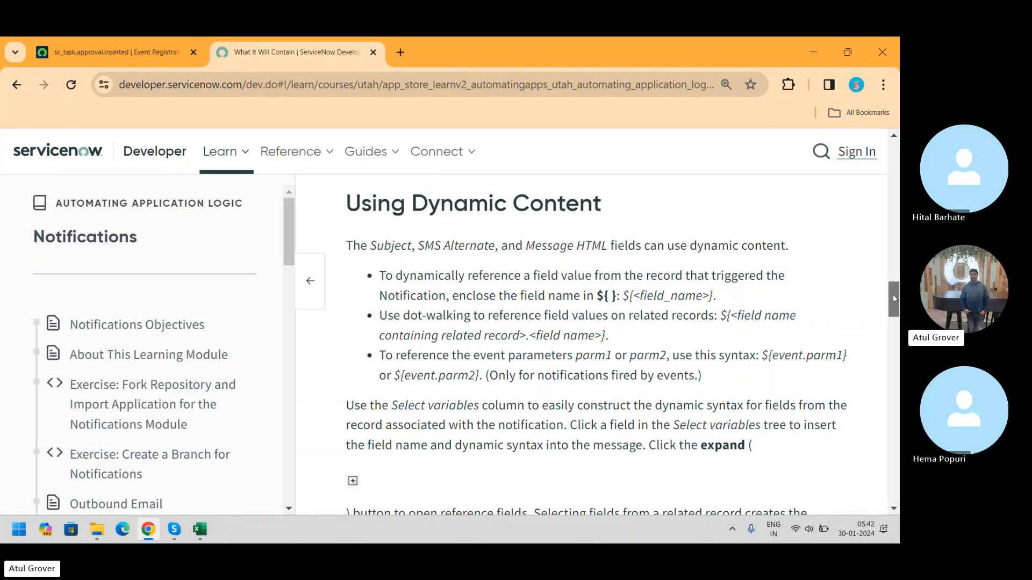
drag(893, 295, 896, 335)
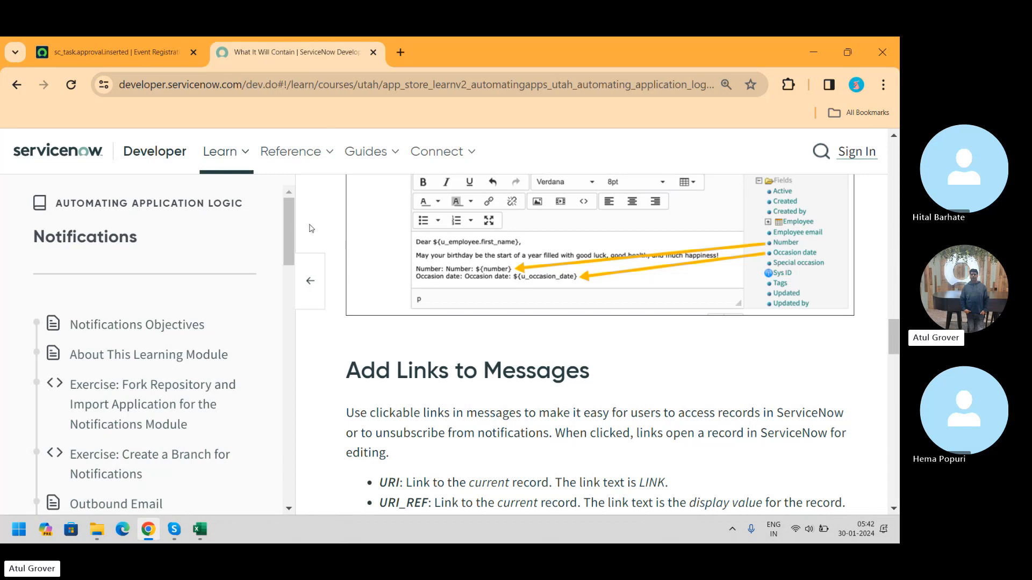
drag(289, 223, 286, 281)
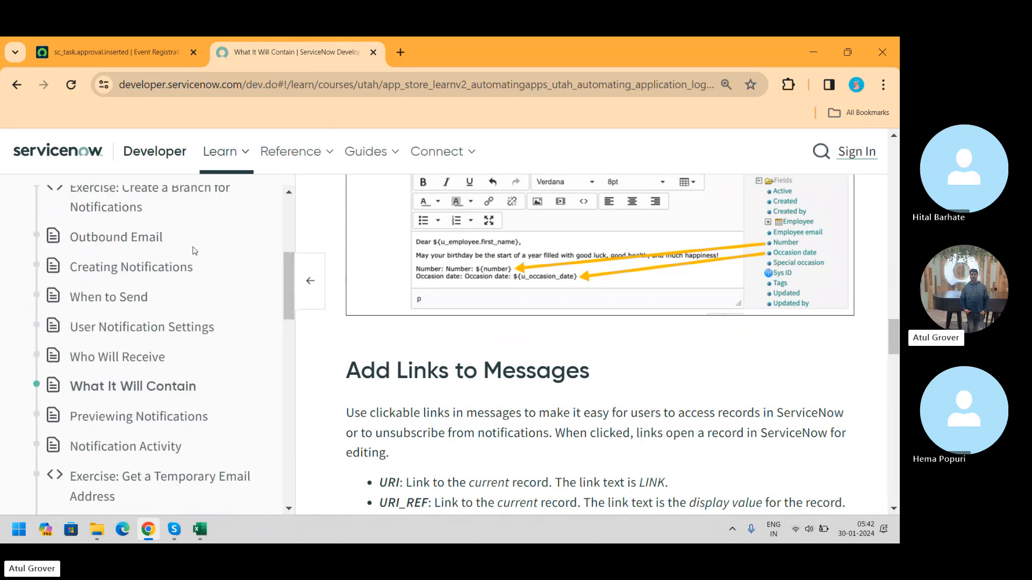
Step: Read the Creating Notifications and When to Send lessons of the Notifications module
click(132, 268)
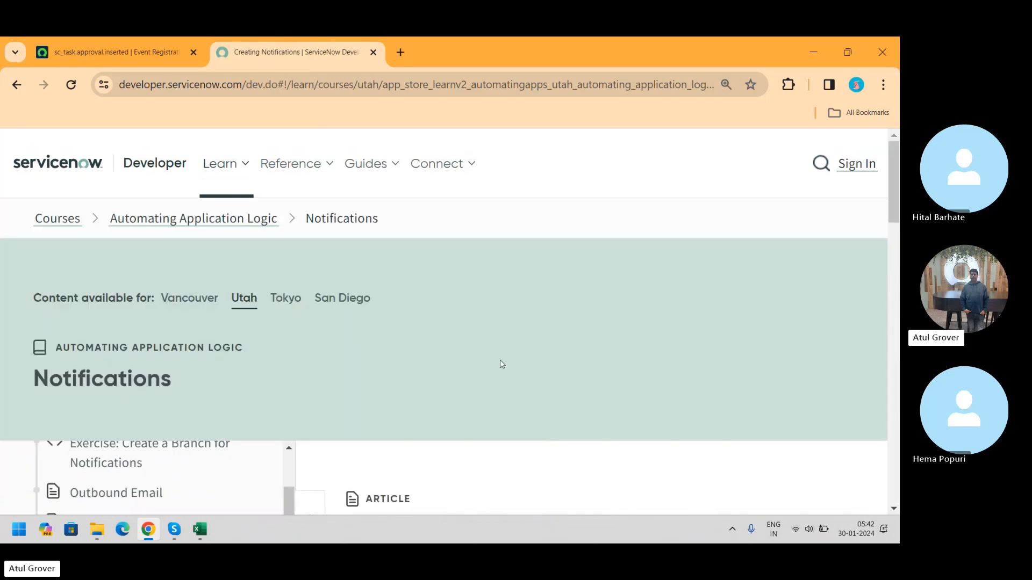
drag(896, 200, 898, 291)
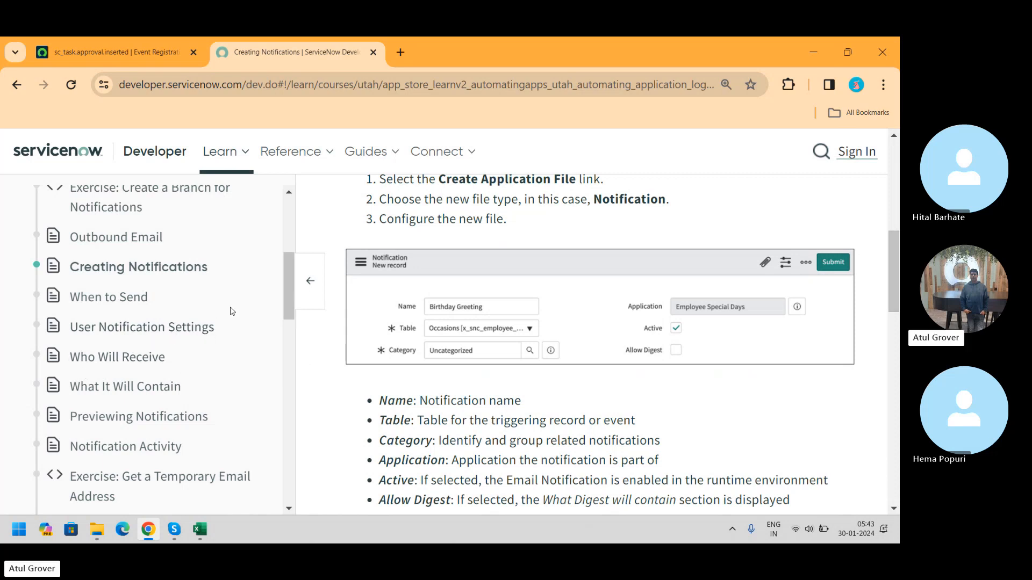
click(106, 299)
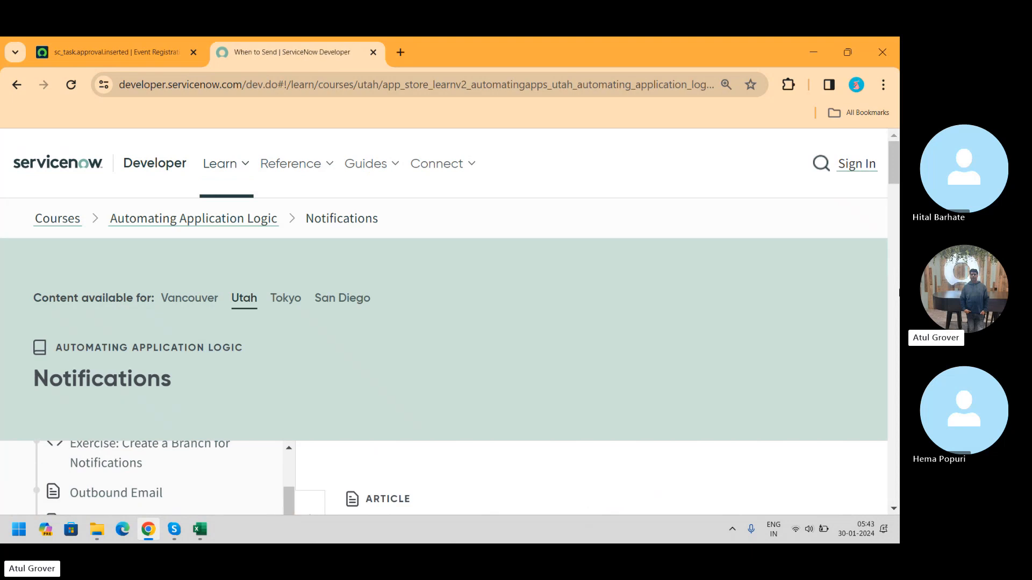
drag(895, 168, 897, 229)
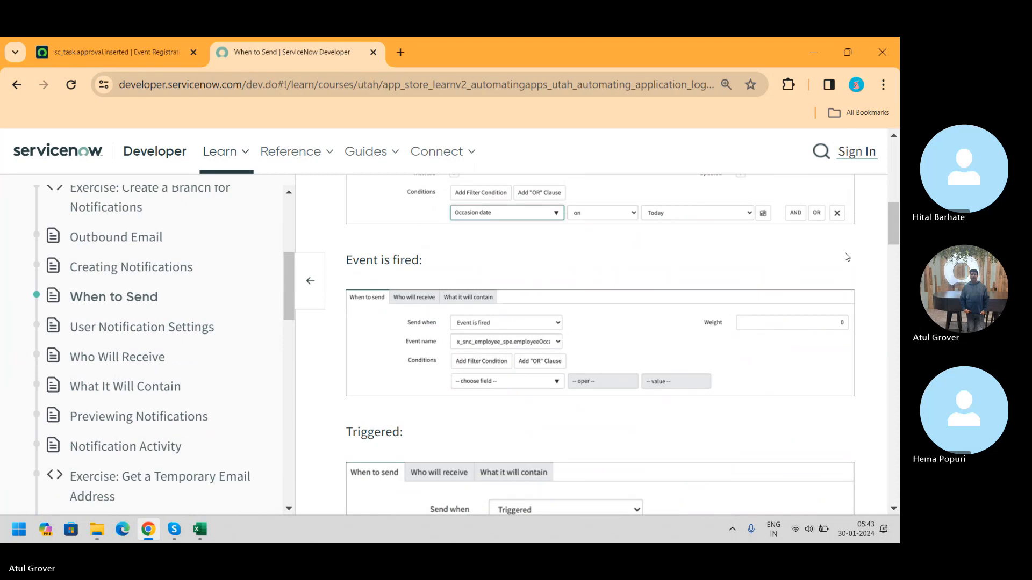
drag(895, 214, 886, 438)
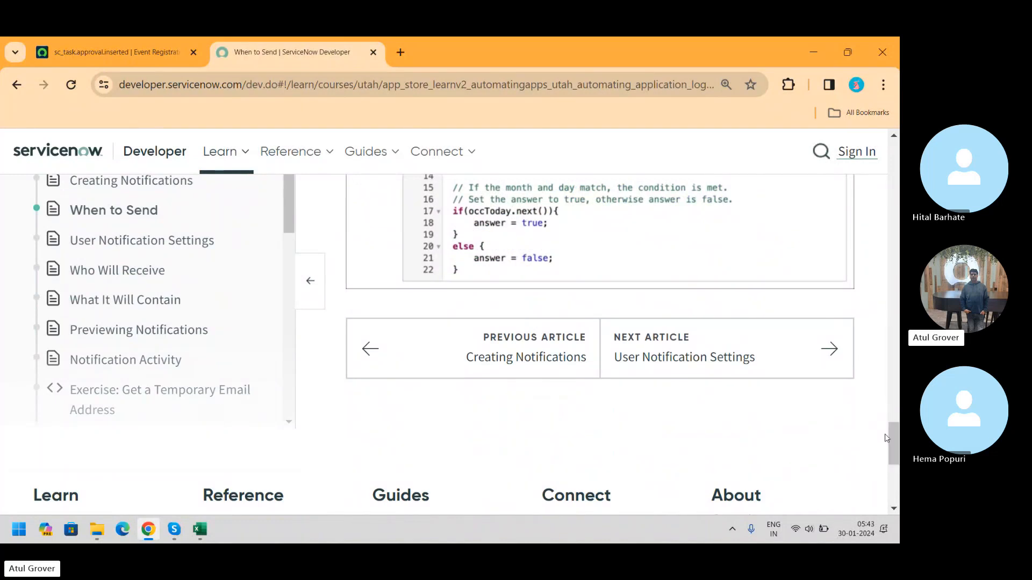
Step: Return to the sc_task.approval.inserted Event Registration tab in the instance
key(alt+Tab)
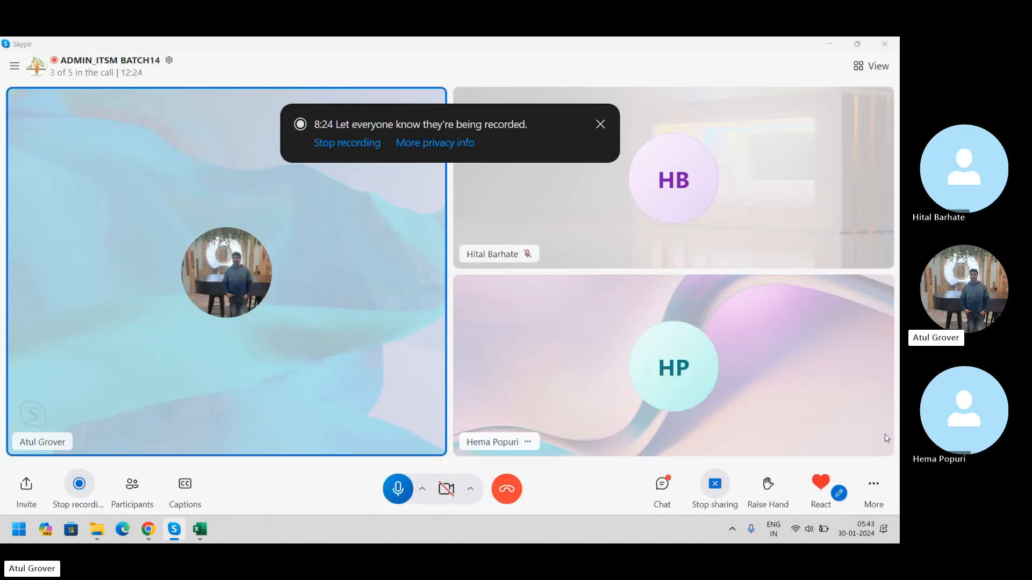
key(alt+Tab)
click(103, 48)
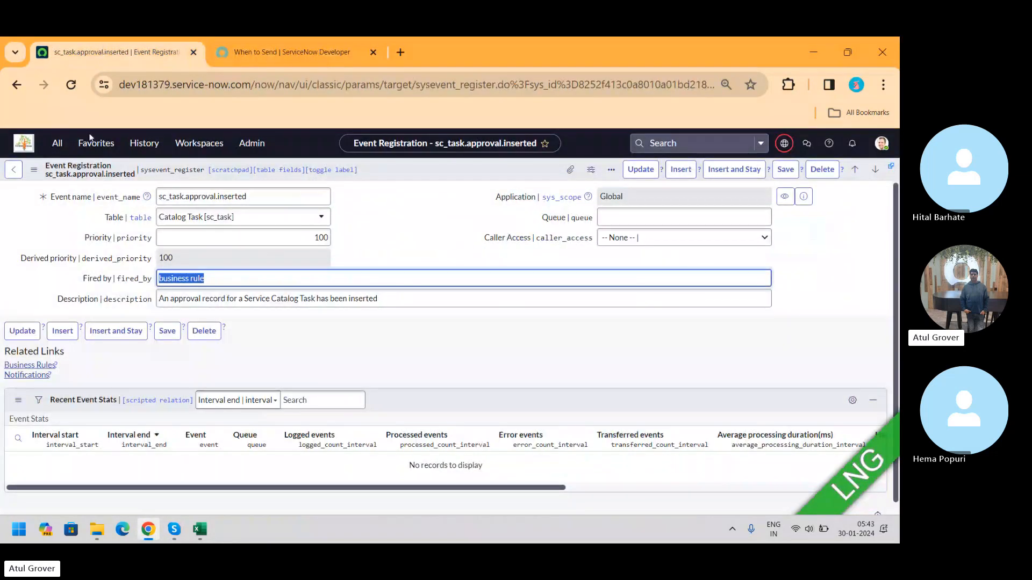
Step: Open the list of open incidents from the application navigator
click(63, 144)
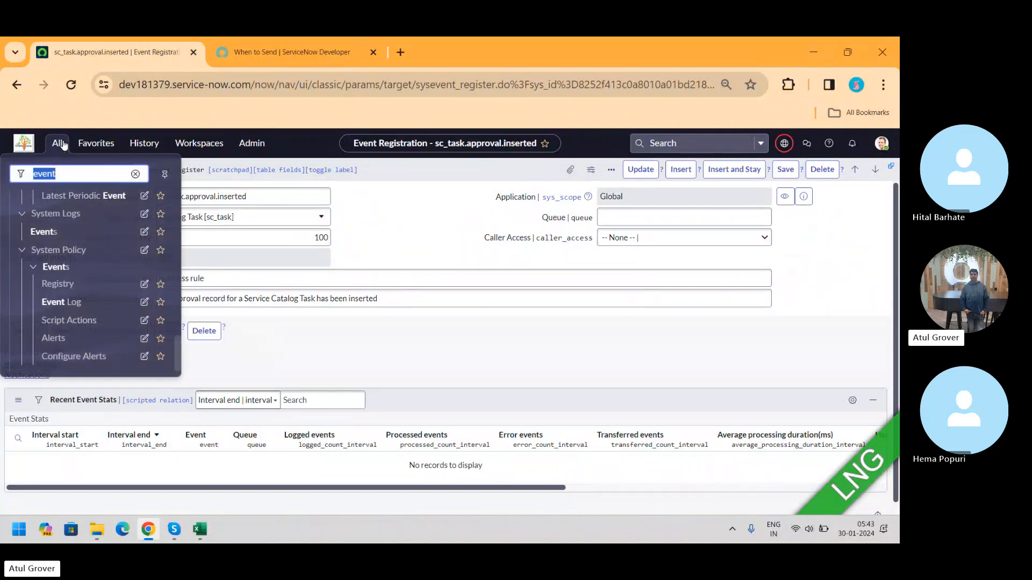
text(inc)
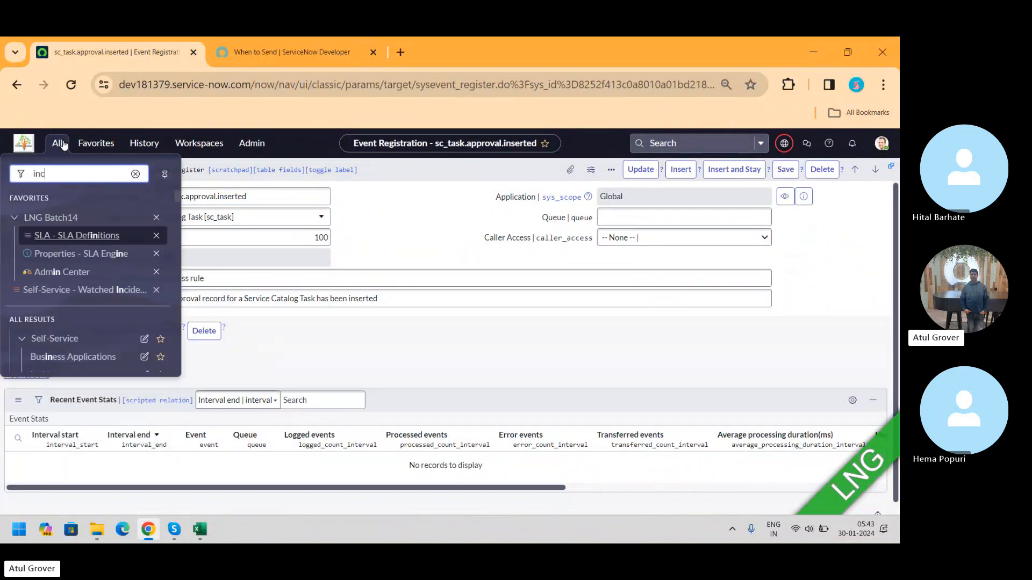
text(ident)
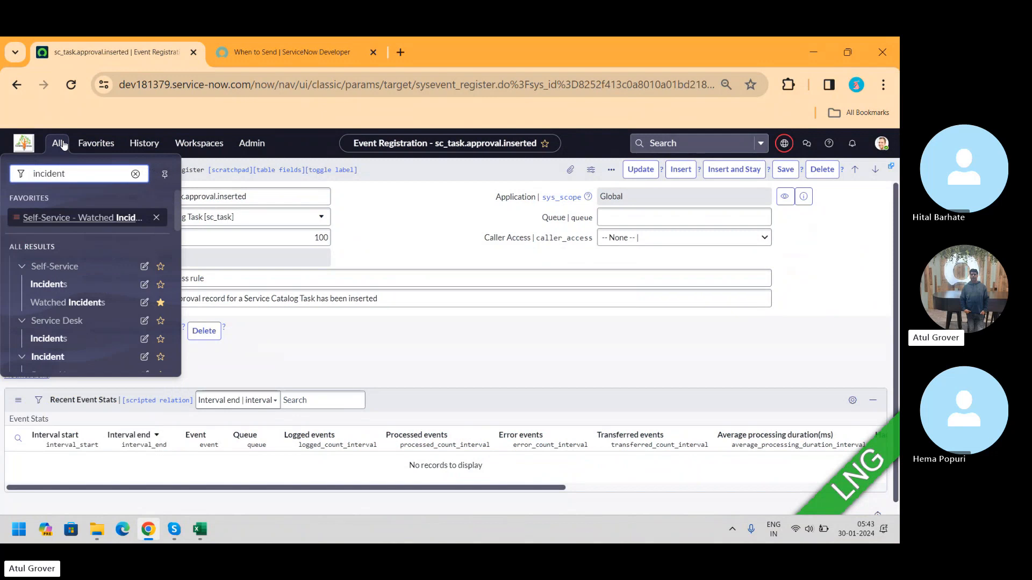
scroll(178, 215, down, 2)
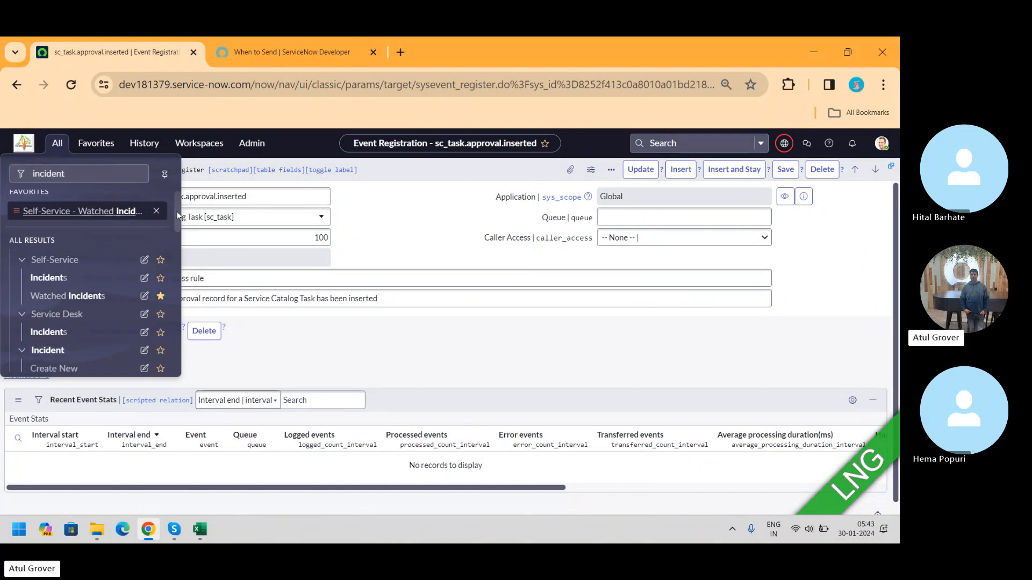
scroll(178, 215, down, 3)
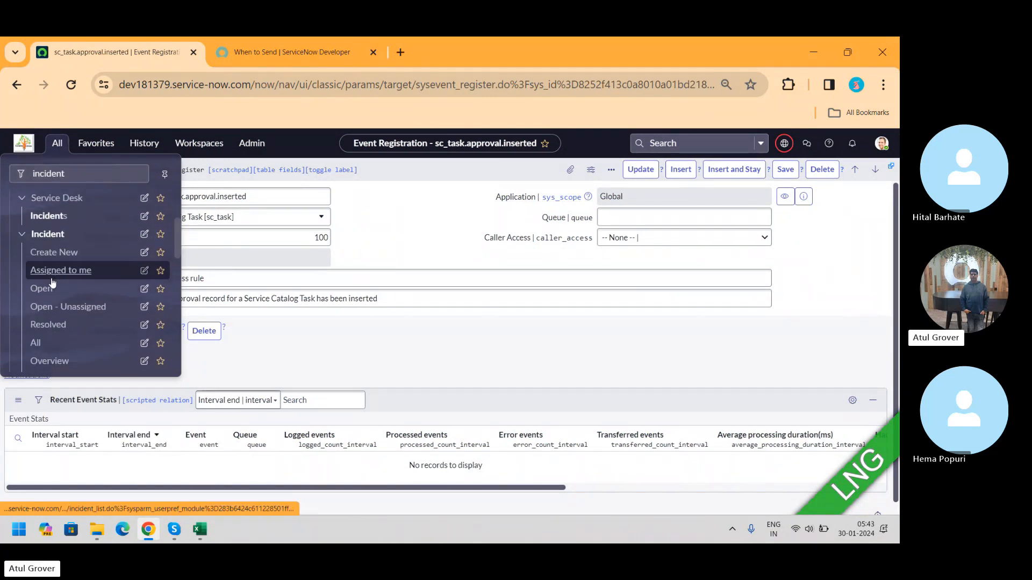
click(48, 288)
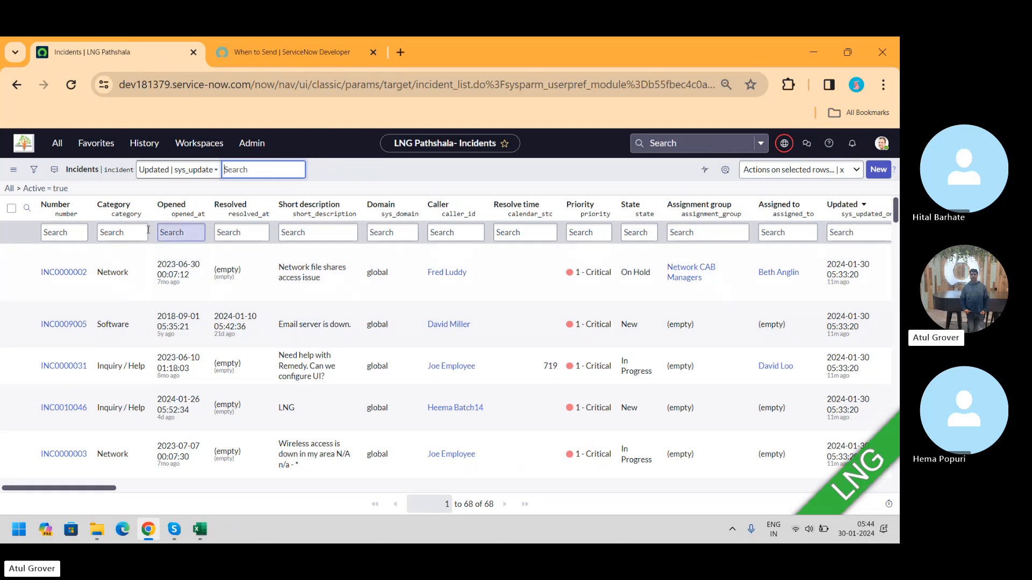
Step: Filter incidents by short description lng, open INC0010047 and dismiss the alert
click(322, 233)
text(lng)
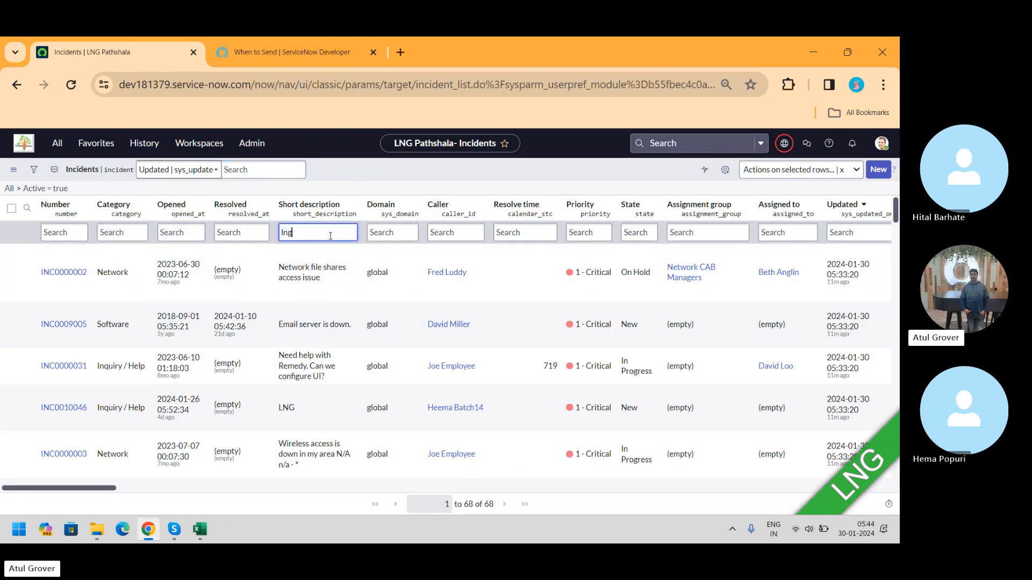
key(Return)
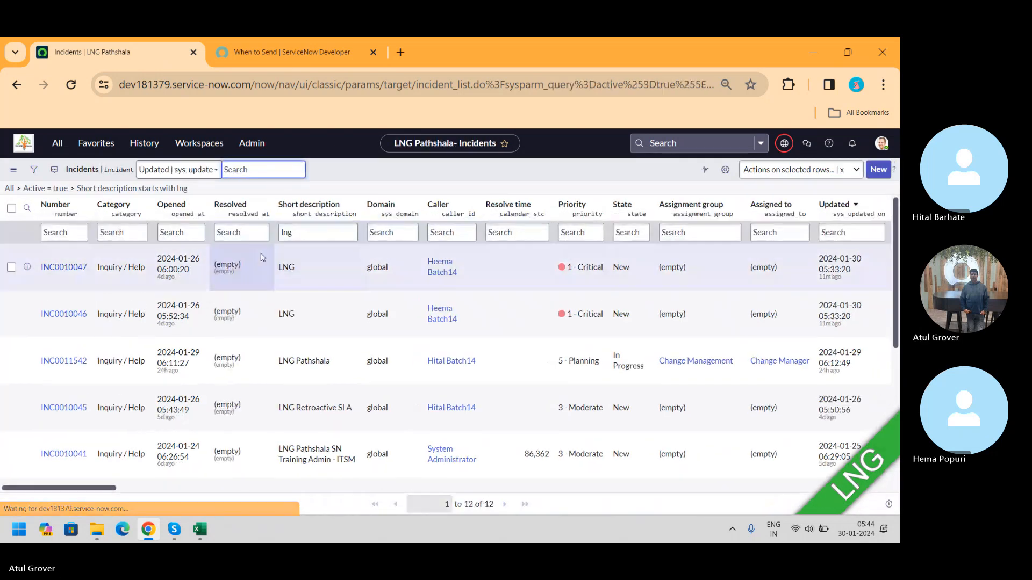
click(70, 269)
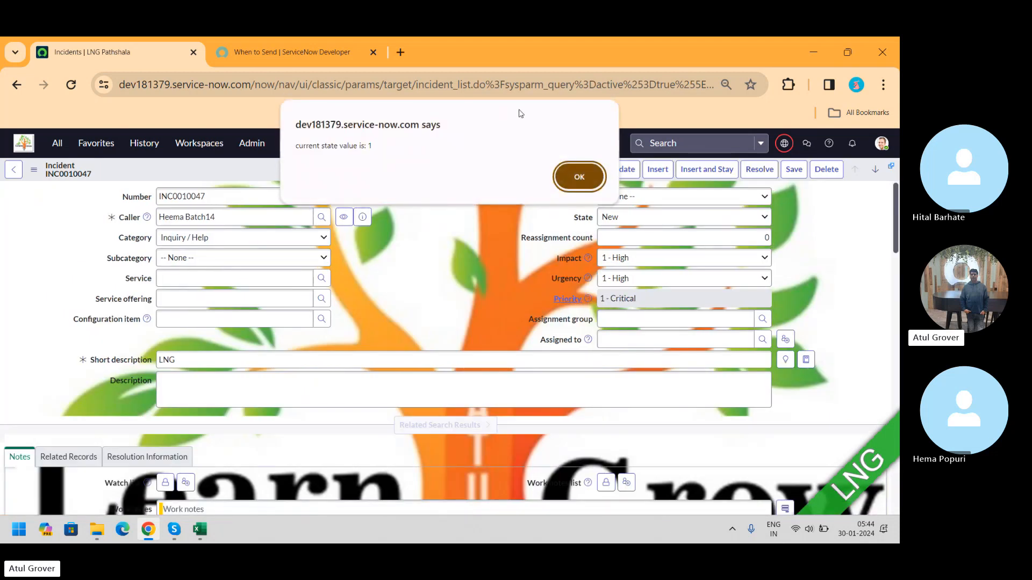
click(579, 175)
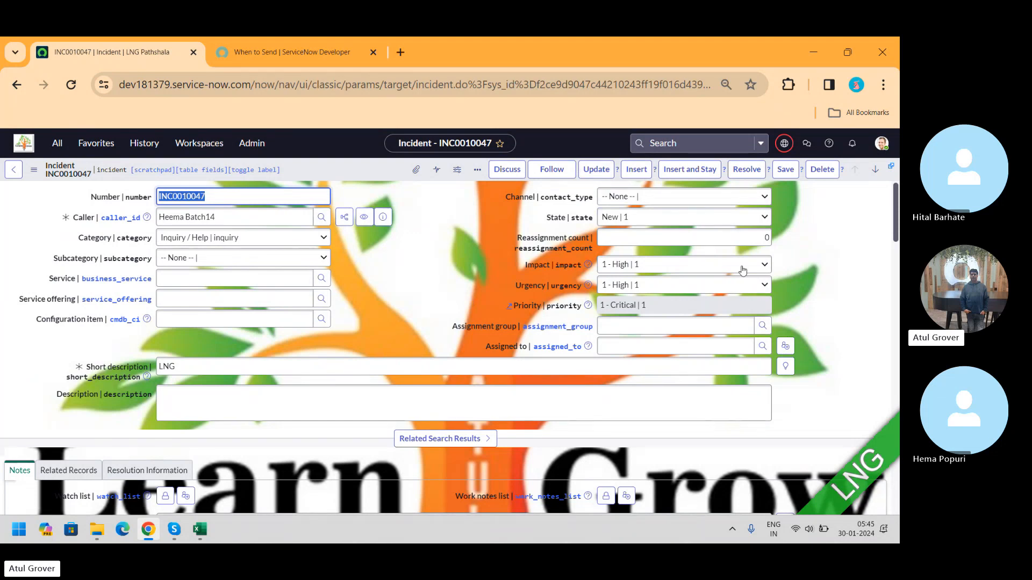
Step: Set the incident's Impact to 2 - Medium and Urgency to 2 - Medium
click(652, 269)
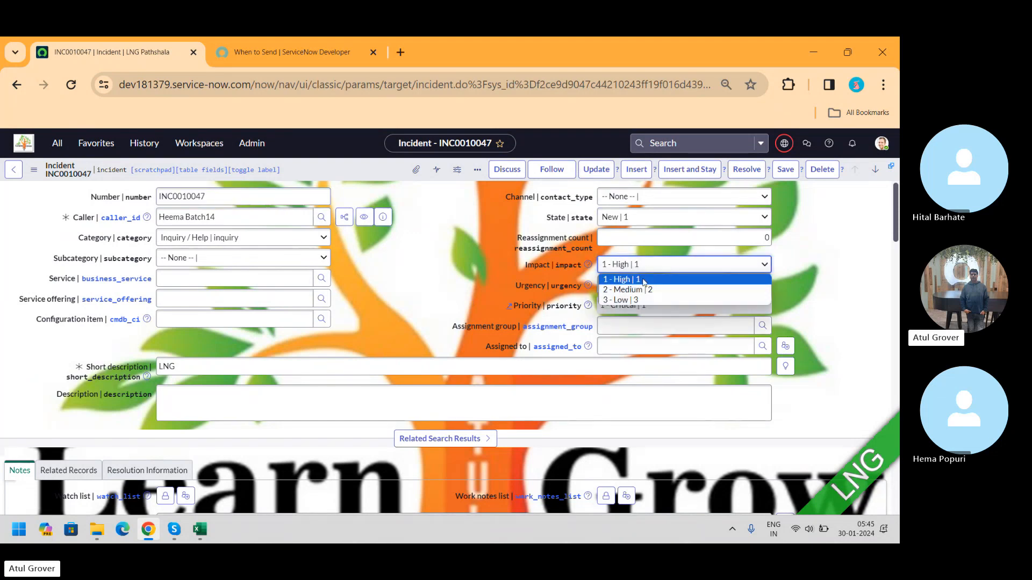
click(644, 290)
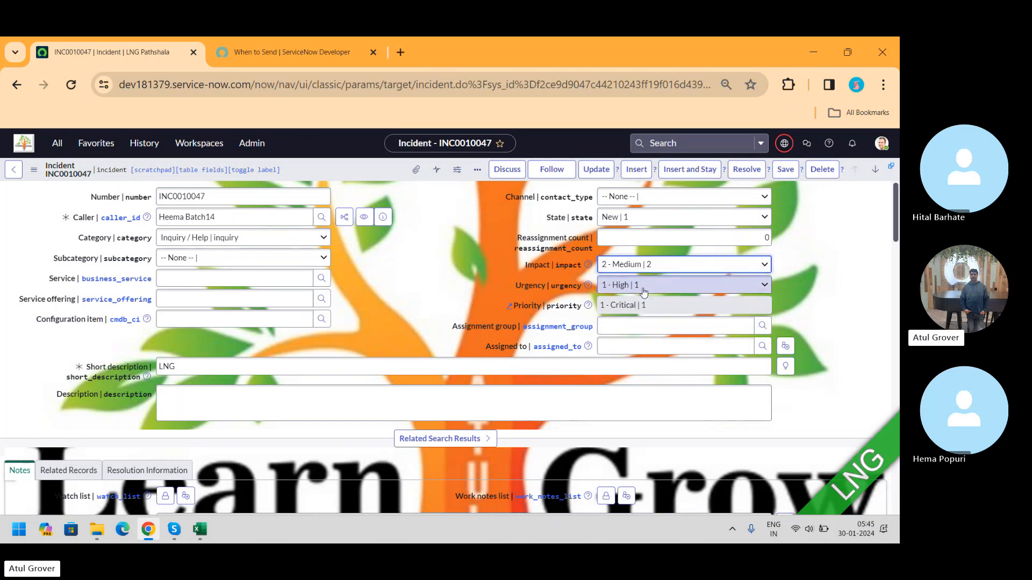
click(637, 285)
click(624, 311)
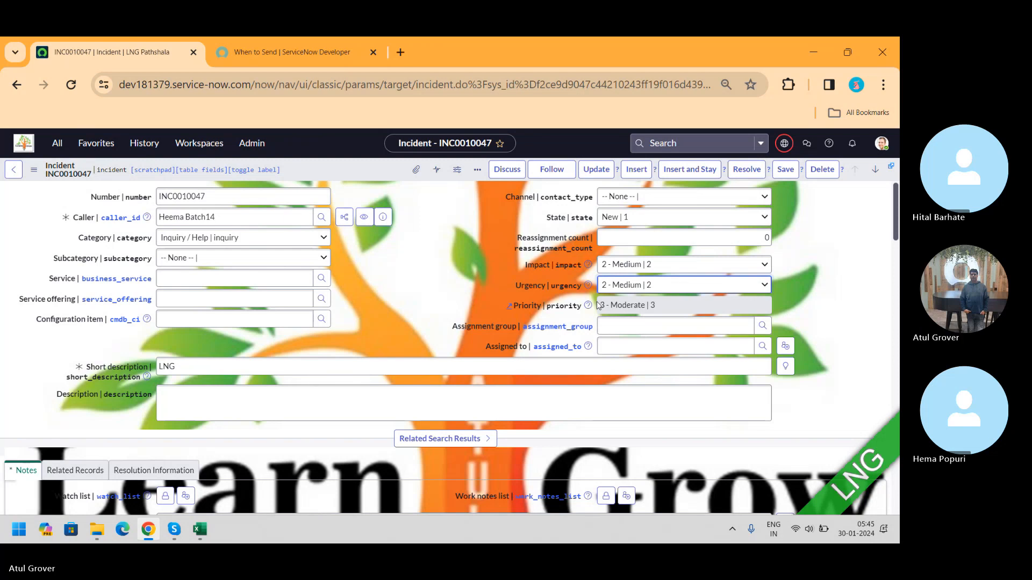
Step: Switch to the Notepad app from the Windows search
key(super)
text(note)
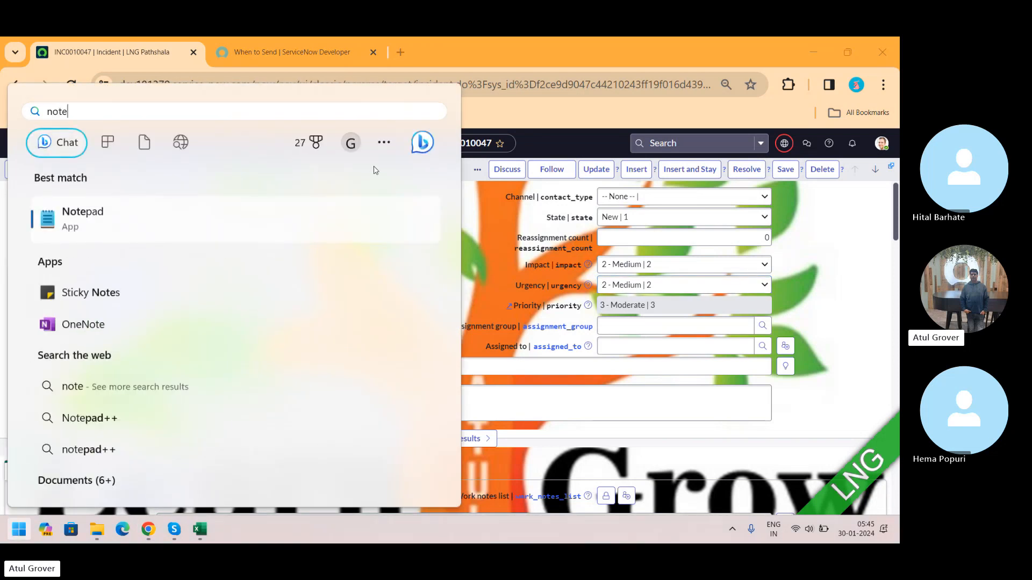
click(85, 229)
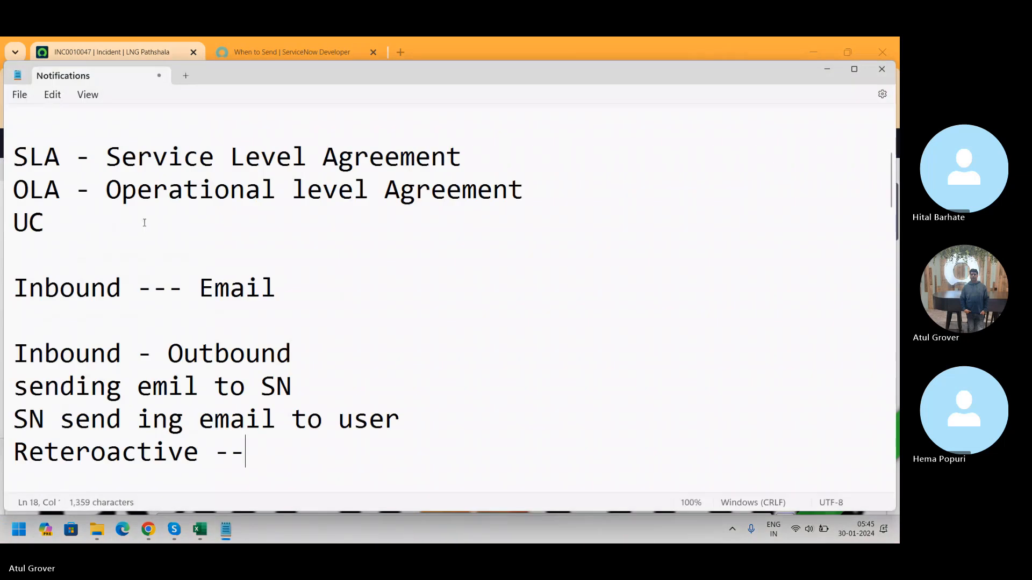
Step: Insert blank lines at the top of the notes and write the heading Priority Lookup
click(49, 132)
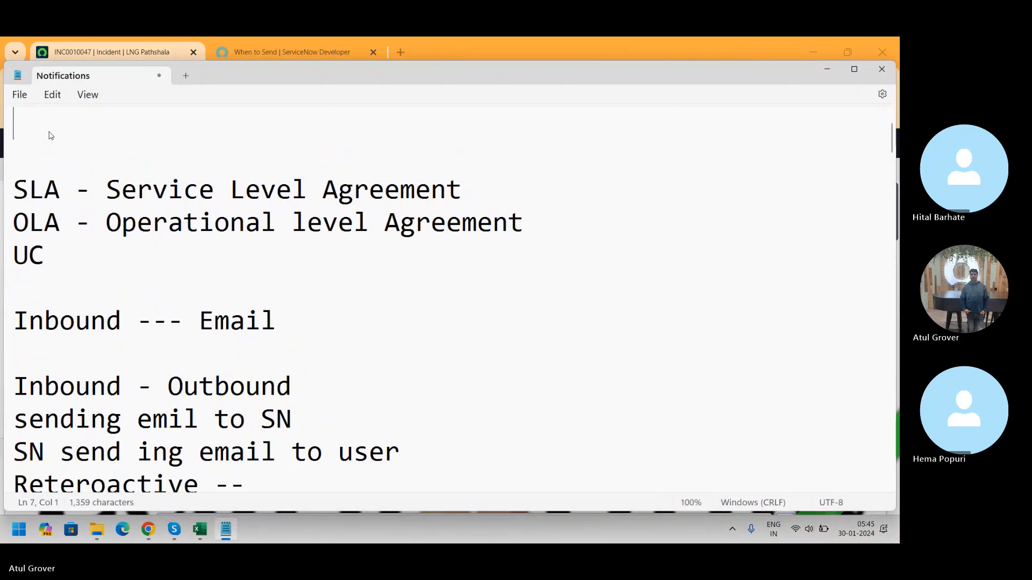
key(Up)
key(Up)
key(Up)
key(Up)
key(Up)
key(Up)
key(Up)
key(Return)
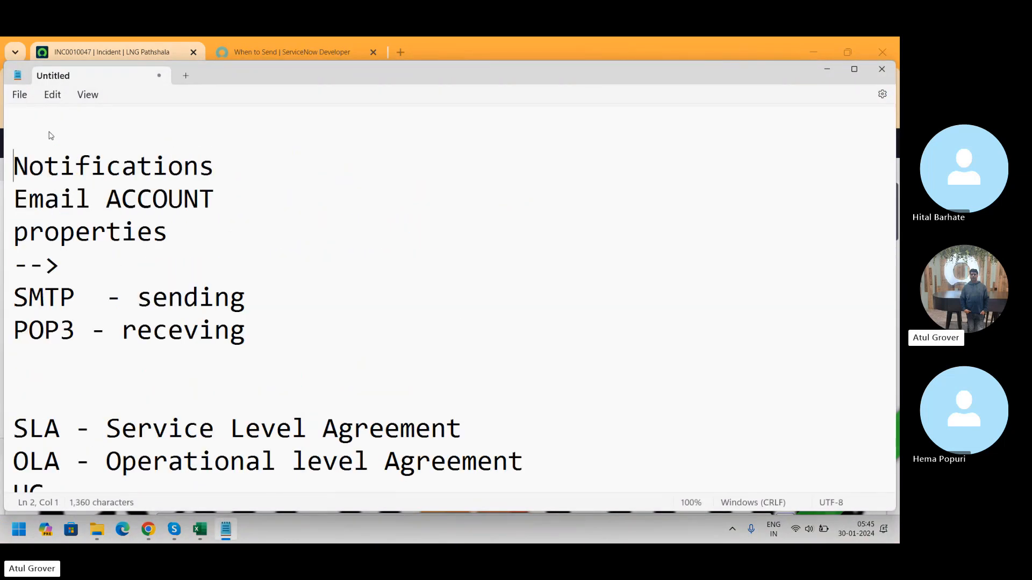
key(Return)
key(Return)
key(Up)
key(Up)
key(Up)
text(P)
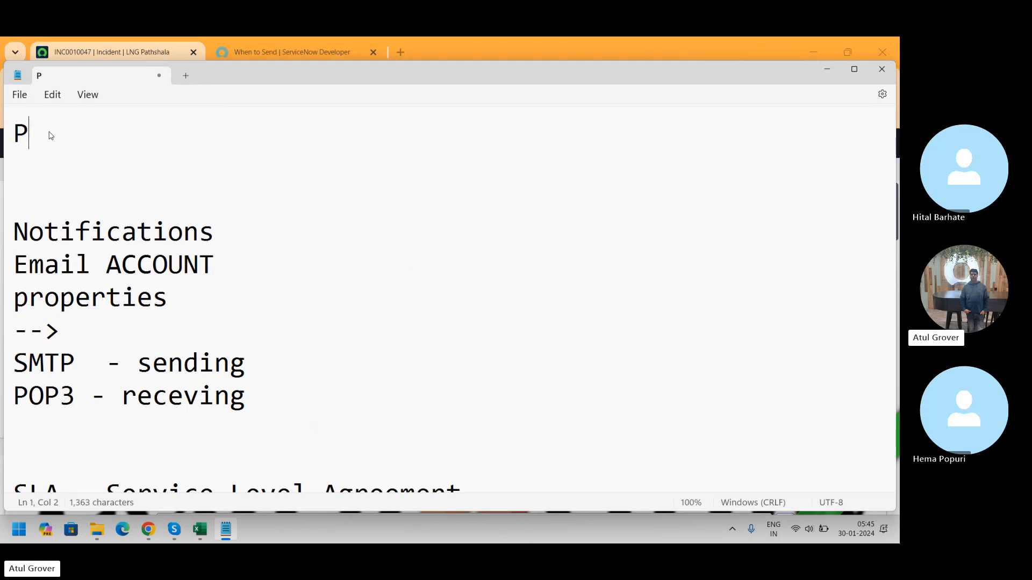
text(riorit)
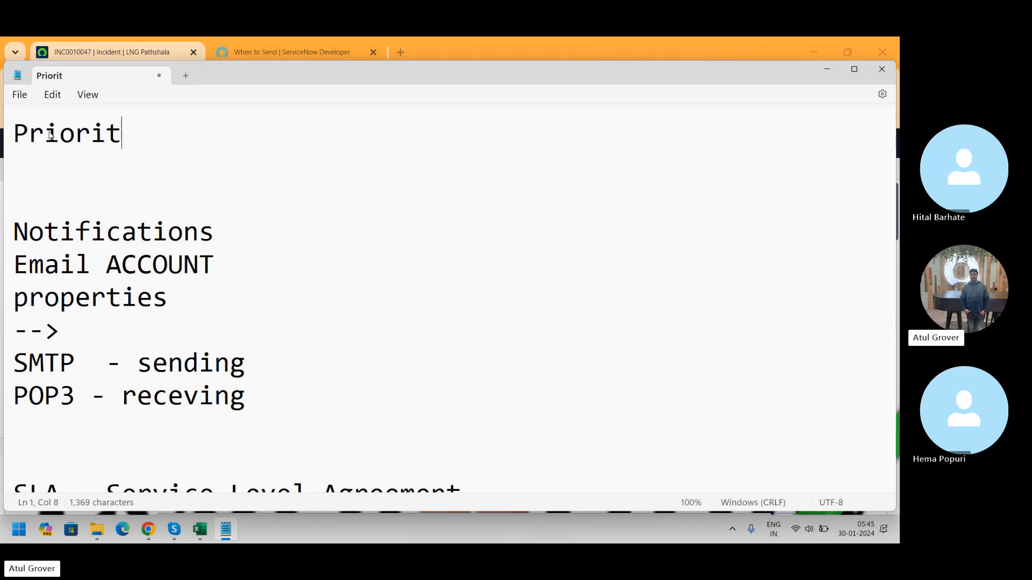
text(y Lookup)
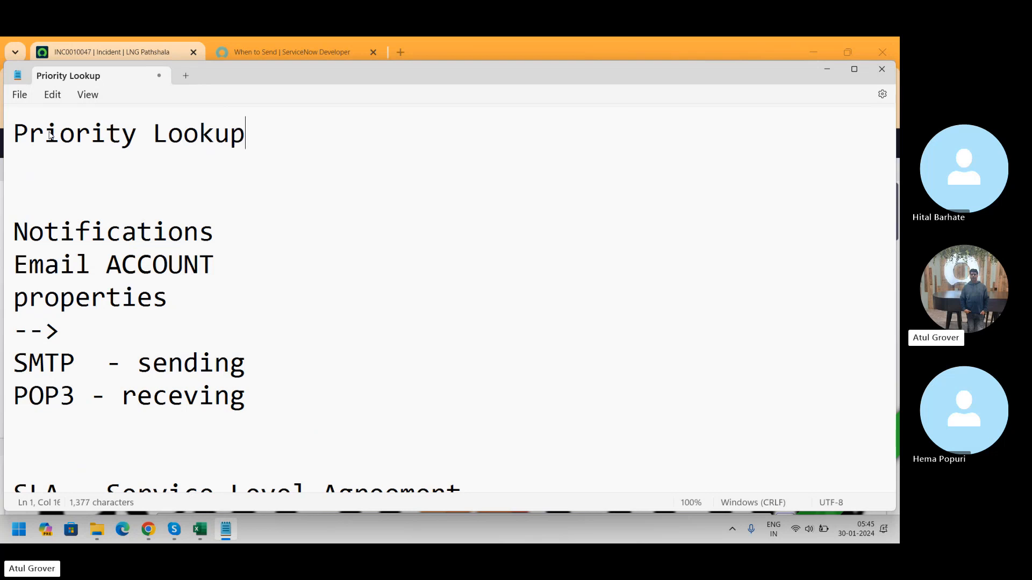
Step: Back in the instance, open the Client Scripts list from the navigator in a new tab
key(alt+Tab)
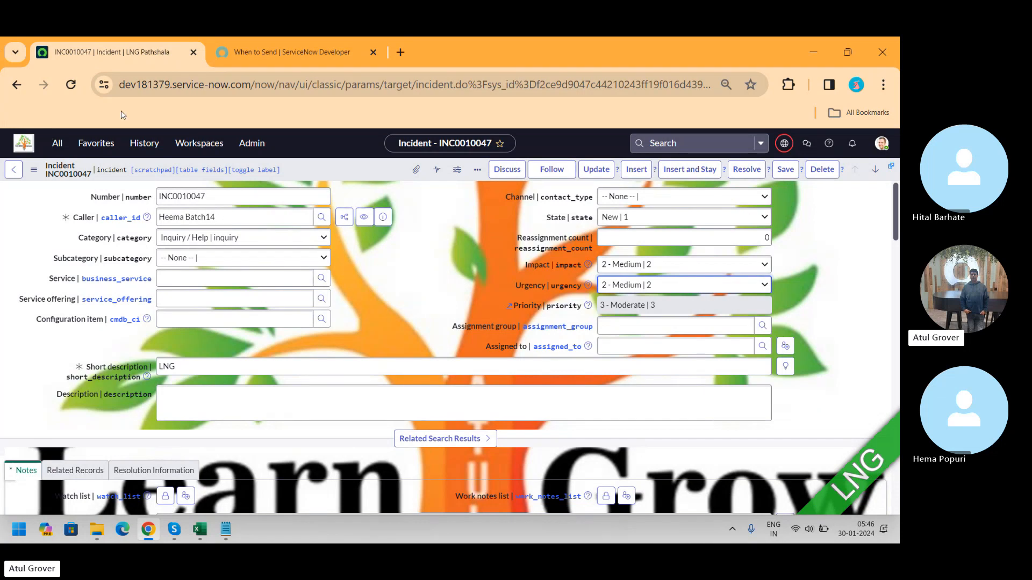
click(56, 143)
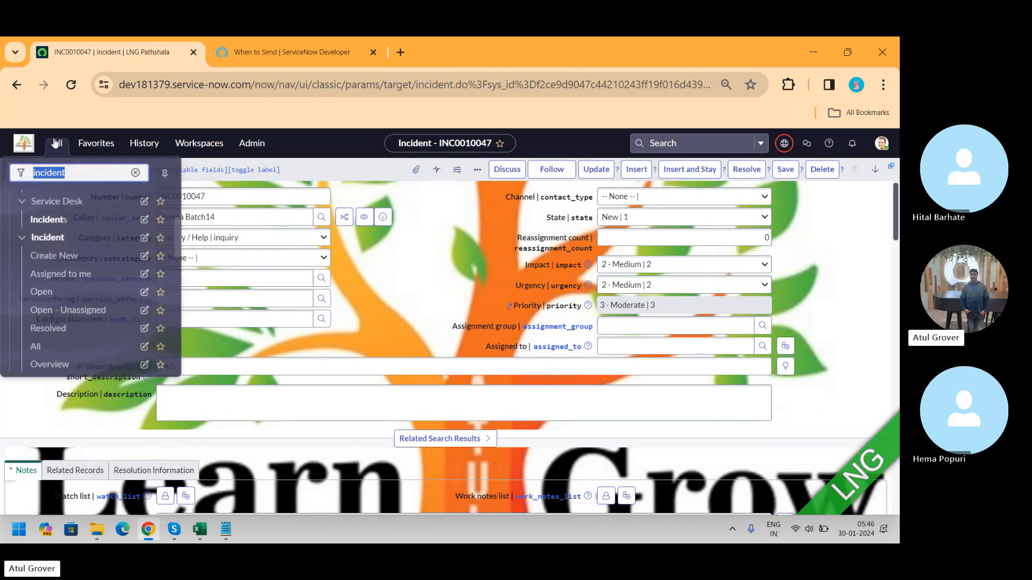
text(client sc)
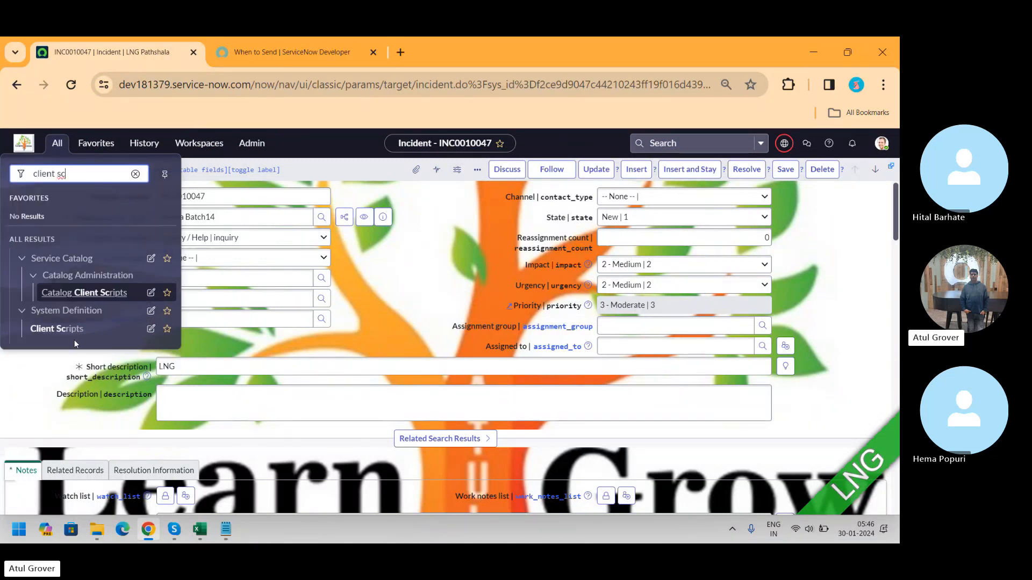
ctrl+click(64, 329)
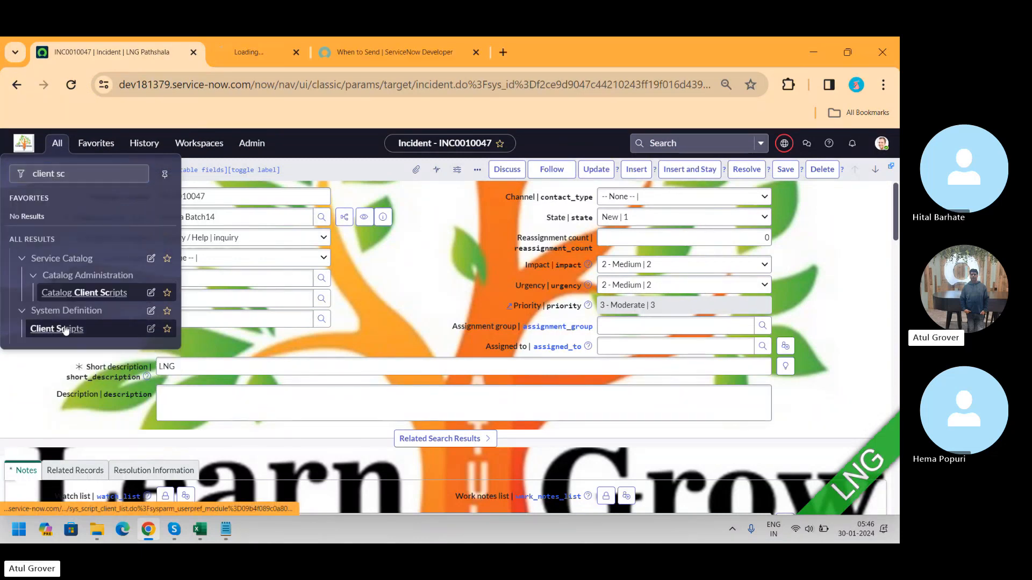
click(279, 50)
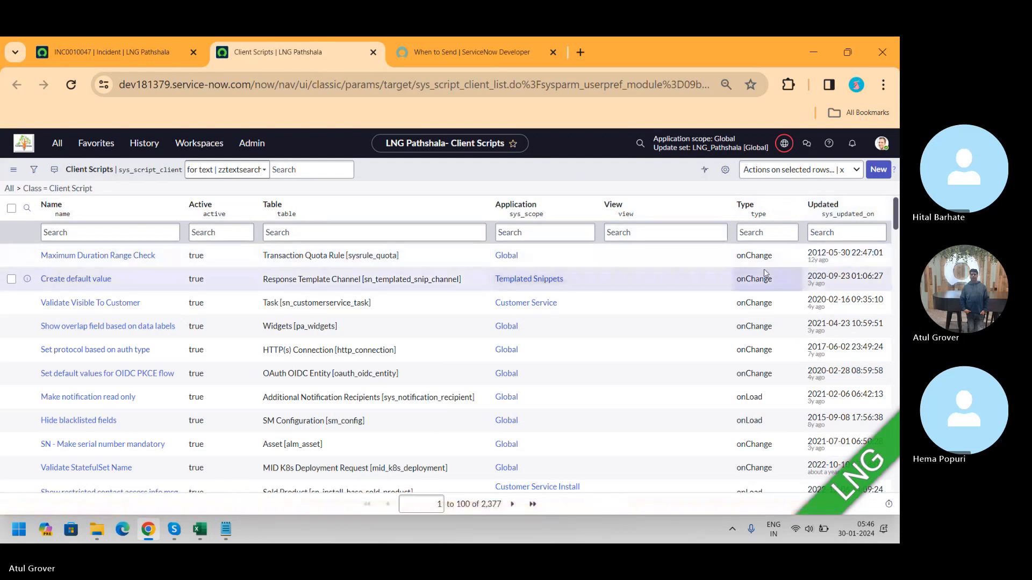
Step: Sort client scripts by Updated and set Active to false for the four most recently updated scripts
click(827, 205)
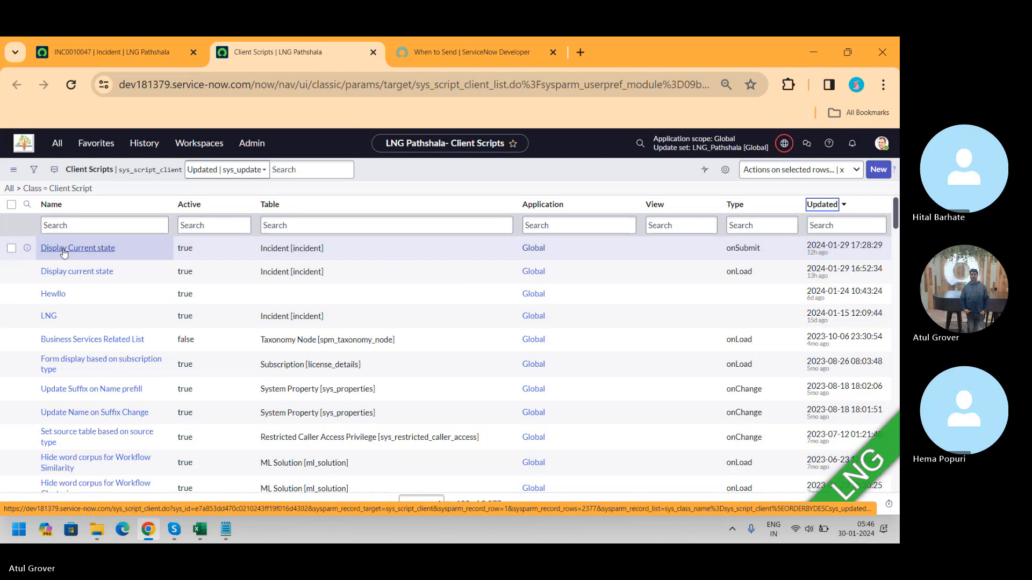
click(11, 248)
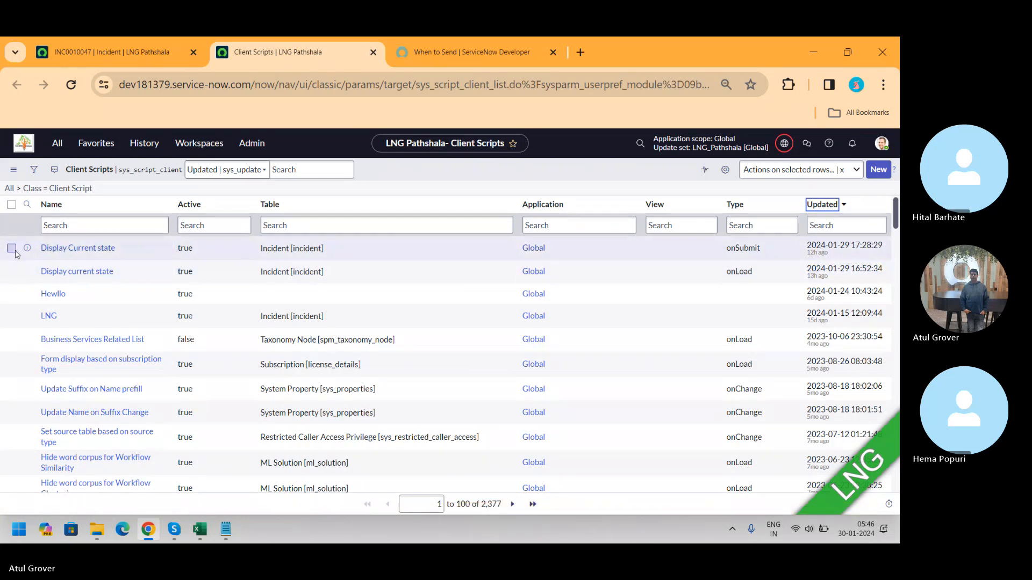
click(12, 271)
click(11, 293)
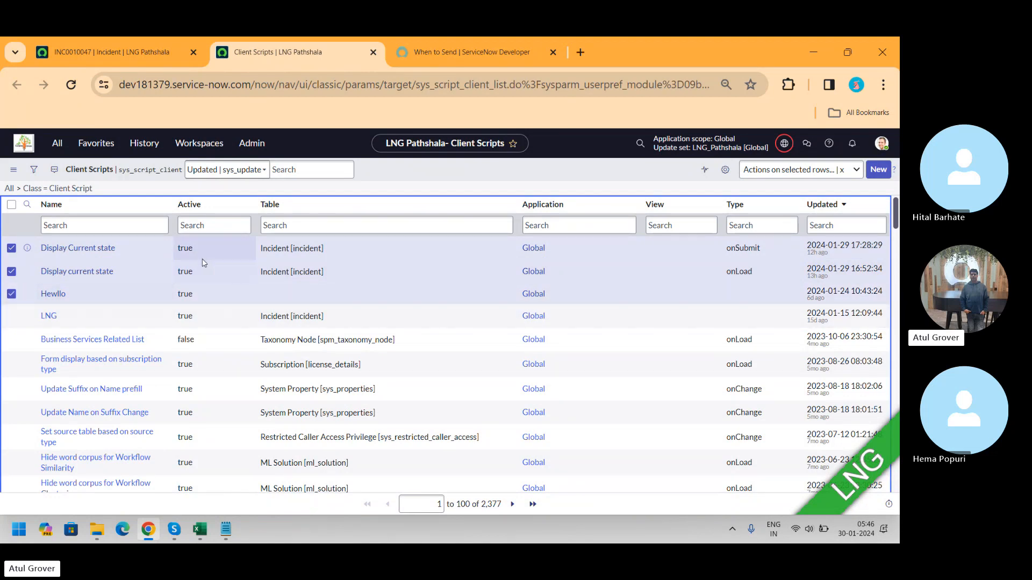
click(216, 251)
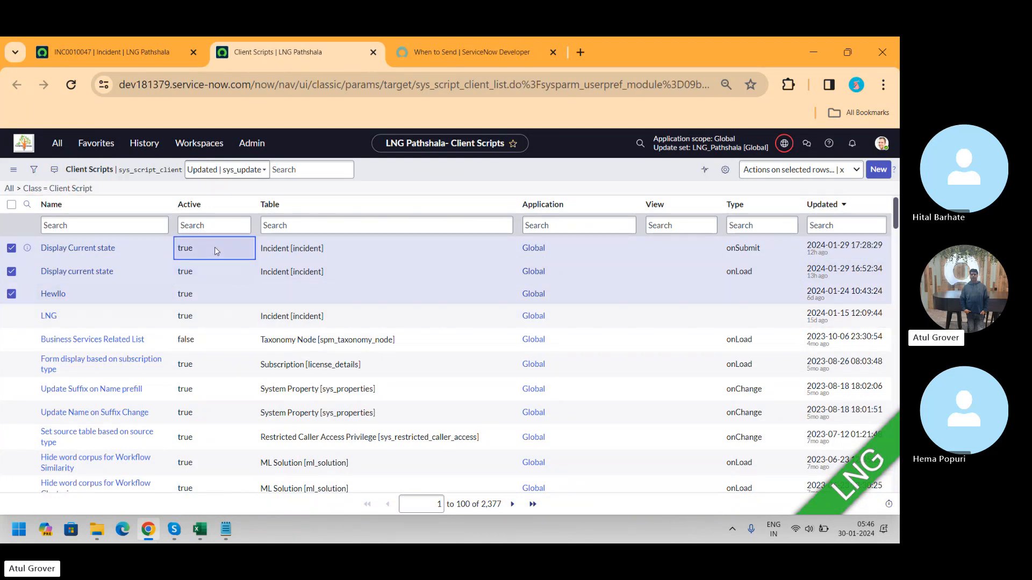
key(shift+Down)
key(shift+Down)
key(shift+Down)
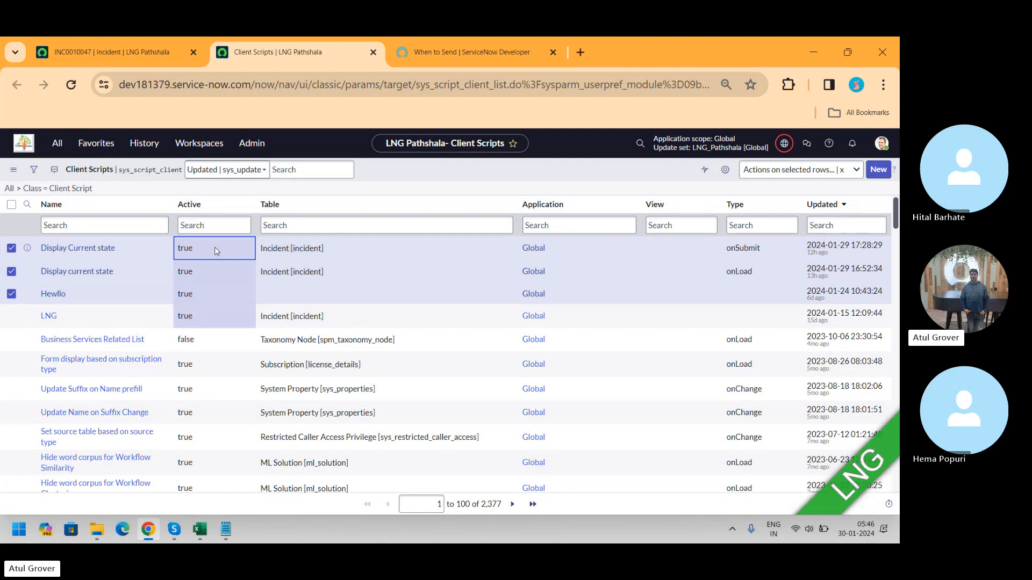
double_click(215, 251)
click(207, 249)
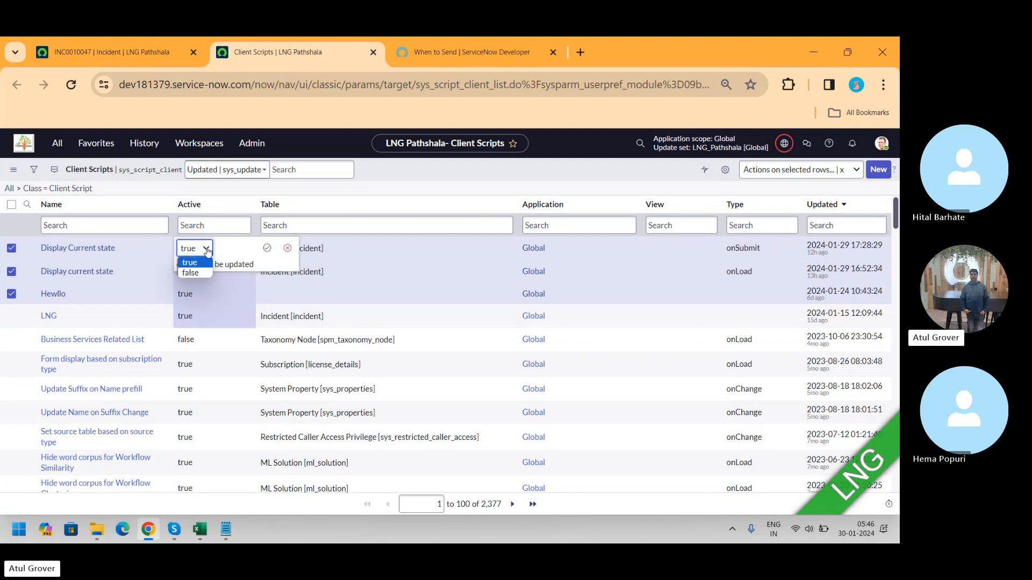
click(194, 273)
click(267, 249)
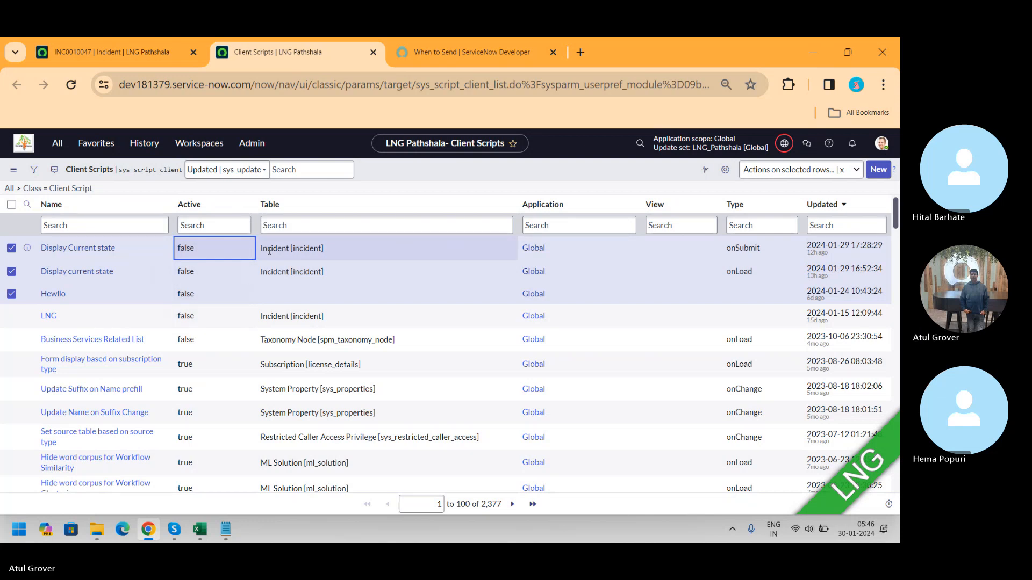
Step: Return to the INC0010047 incident tab and switch to the Skype call window
click(108, 52)
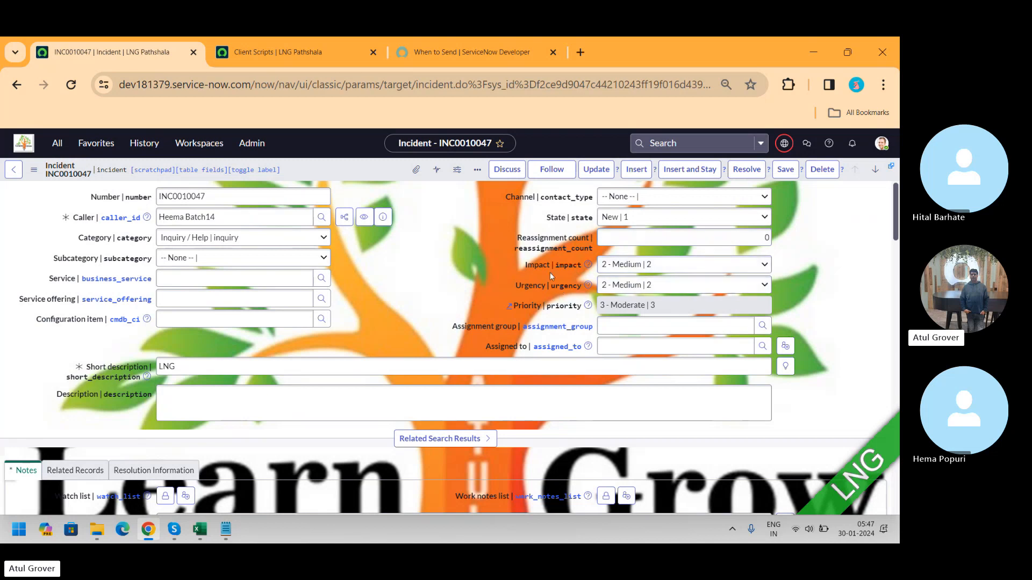
key(alt+Tab)
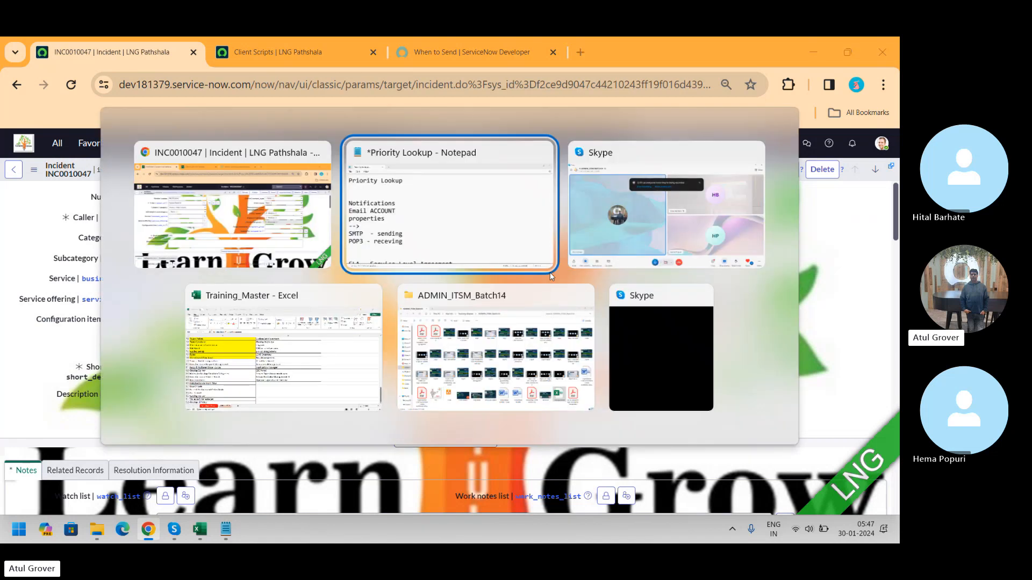
key(alt+Tab)
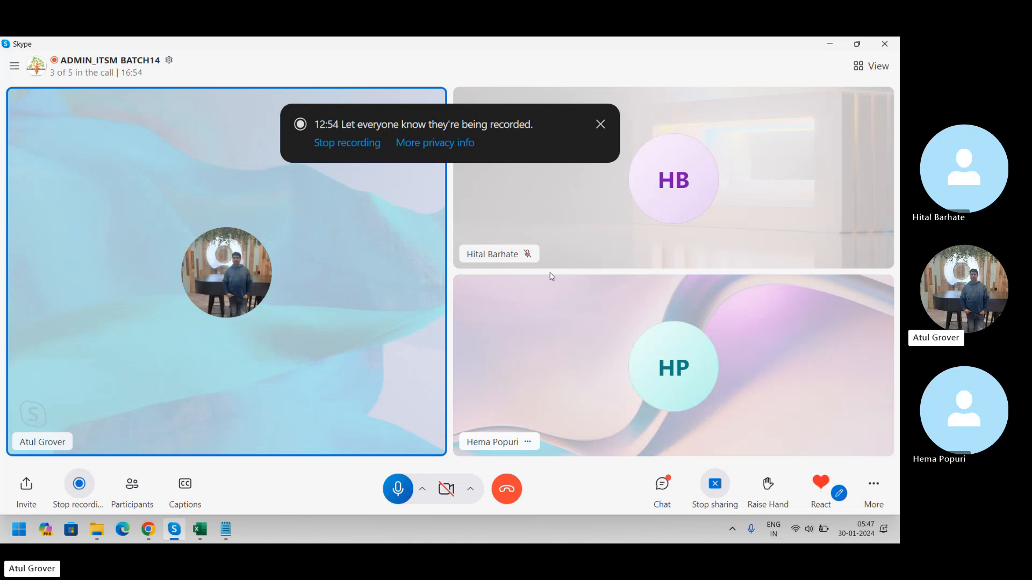
Step: Back on incident INC0010047, keep Impact at 2 - Medium and set Urgency to 3 - Low
key(alt+Tab)
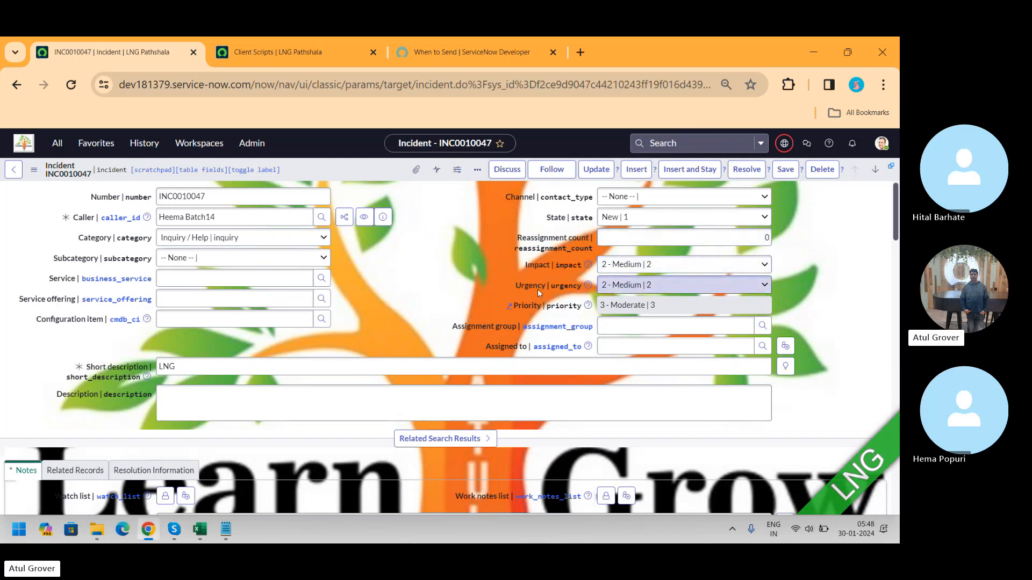
click(617, 265)
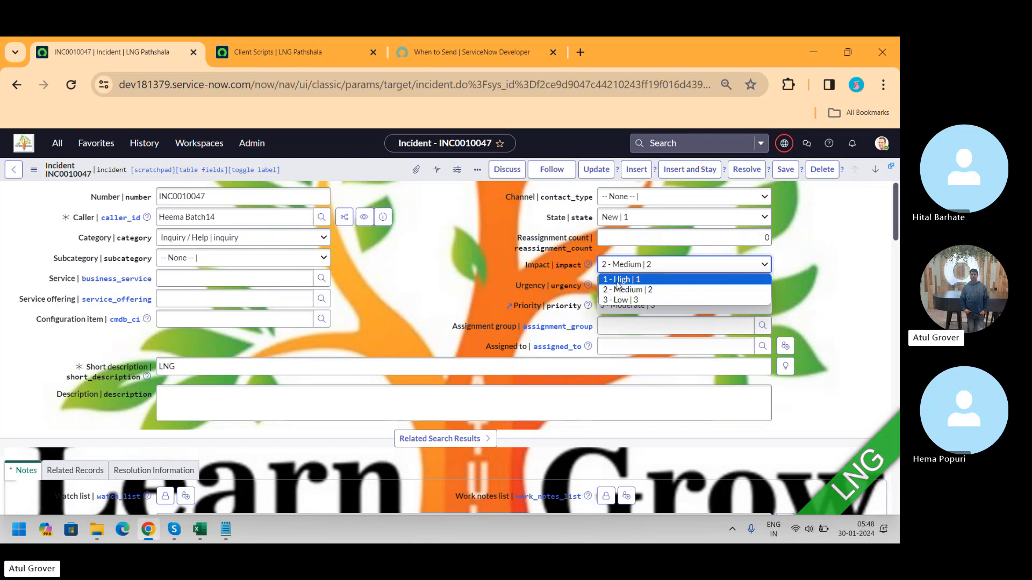
click(618, 290)
click(618, 287)
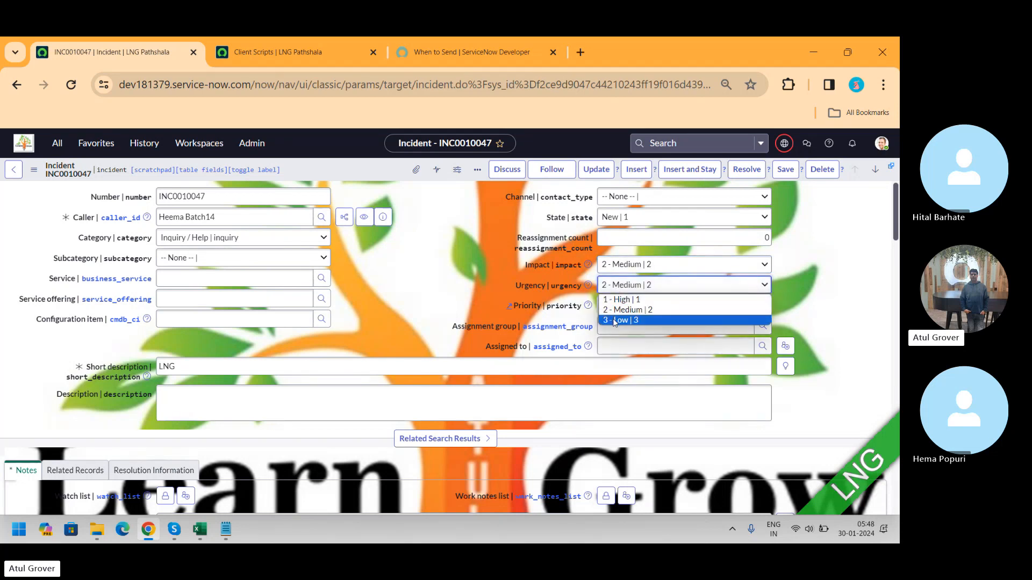
click(615, 320)
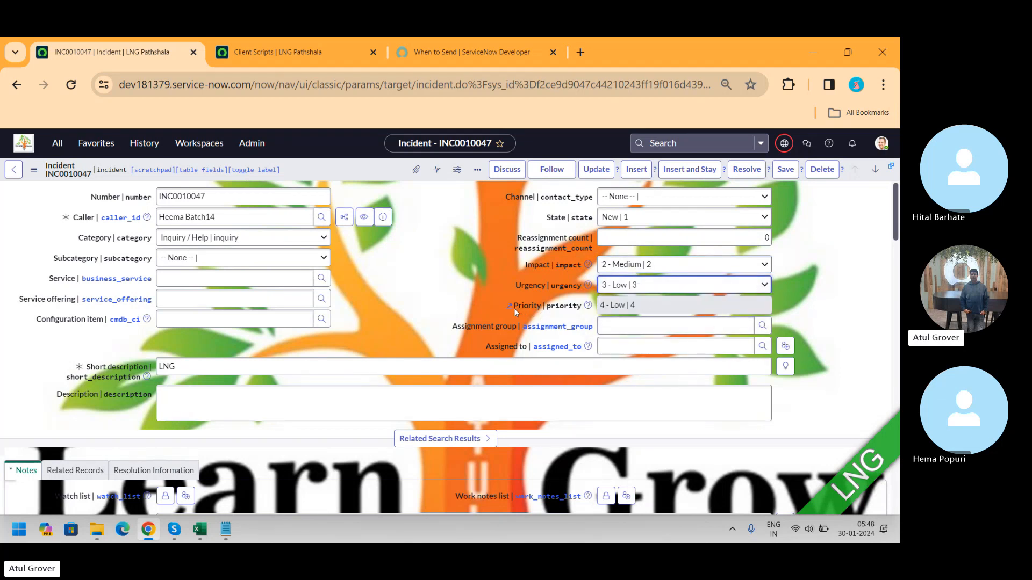
Step: Open the Priority field's help documentation and highlight the 2 - Medium / 3 - Low / 4 - Low row of the lookup rules table
click(588, 305)
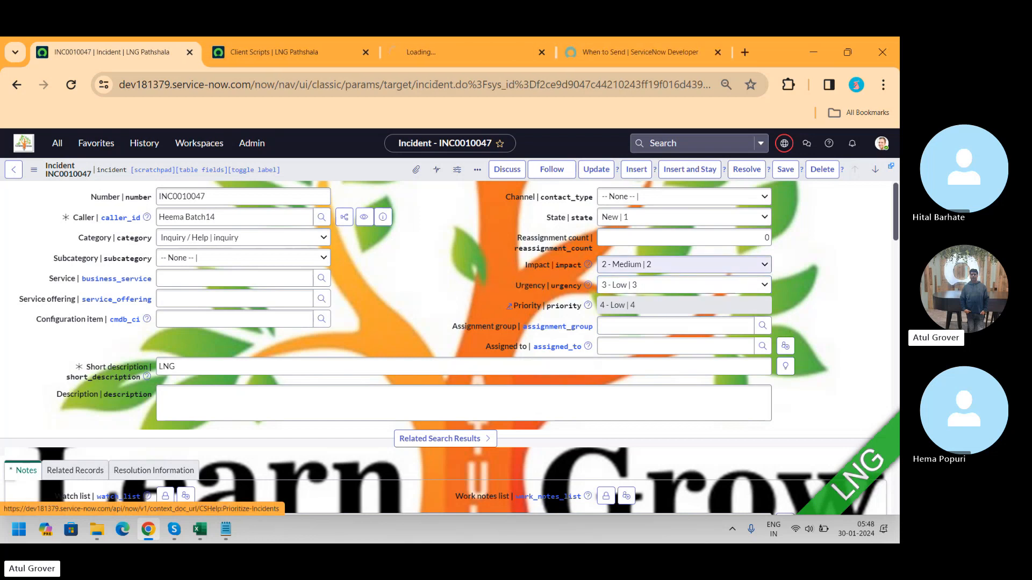
click(442, 56)
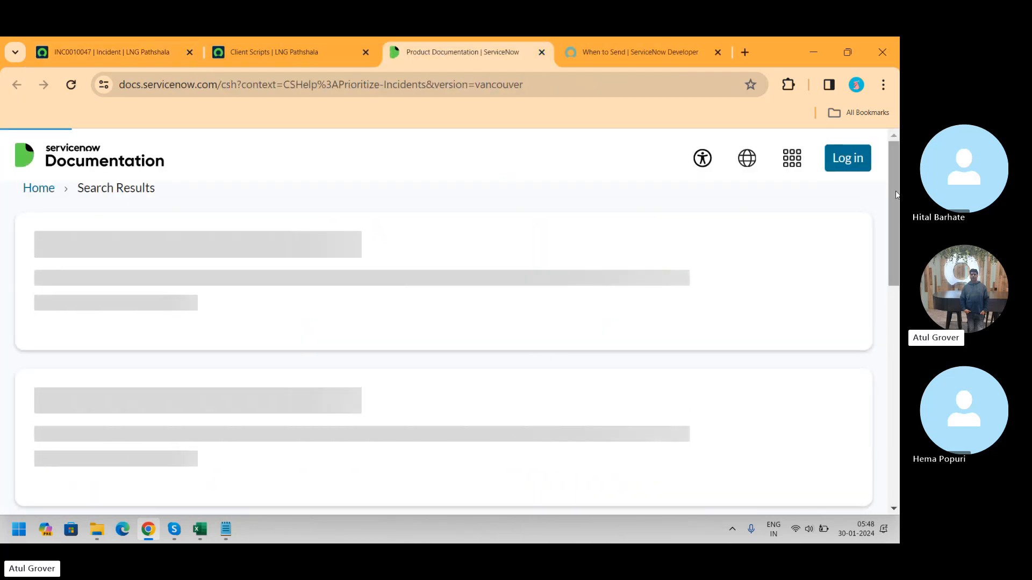
drag(895, 188, 889, 388)
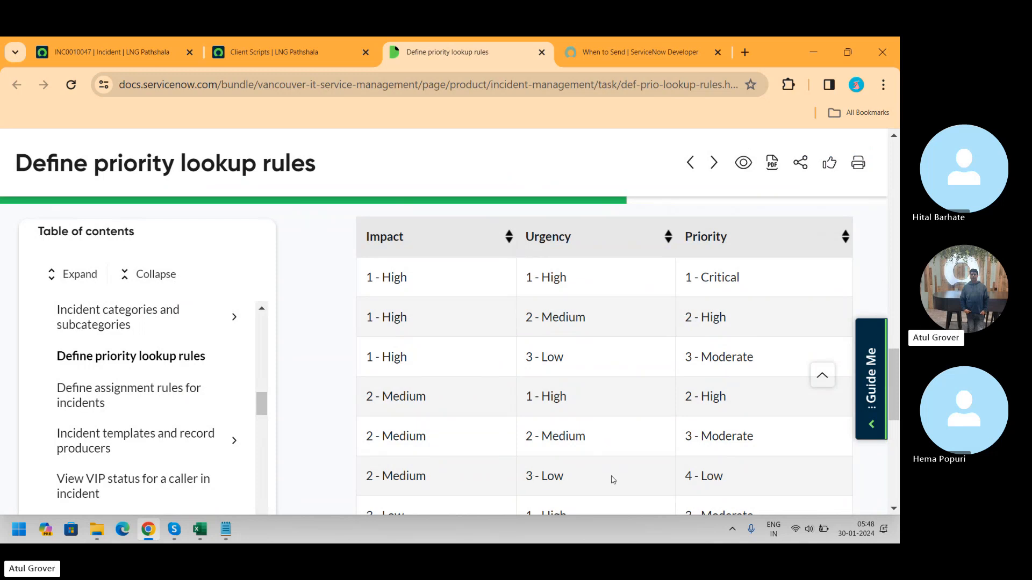
drag(722, 478, 362, 473)
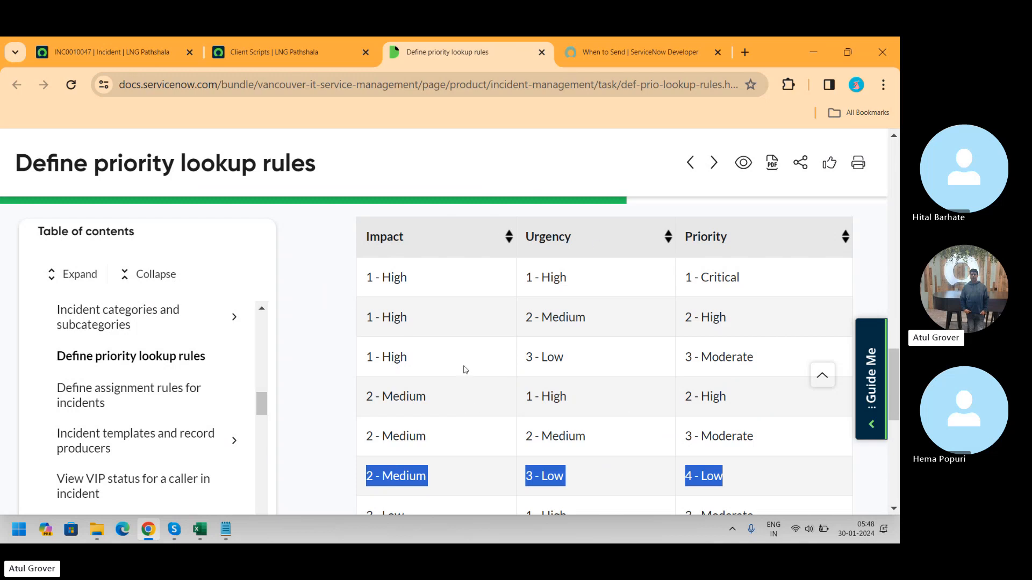
Step: Return to the incident, search the navigator for priority and open Priority Lookup Rules, leaving without saving
click(150, 52)
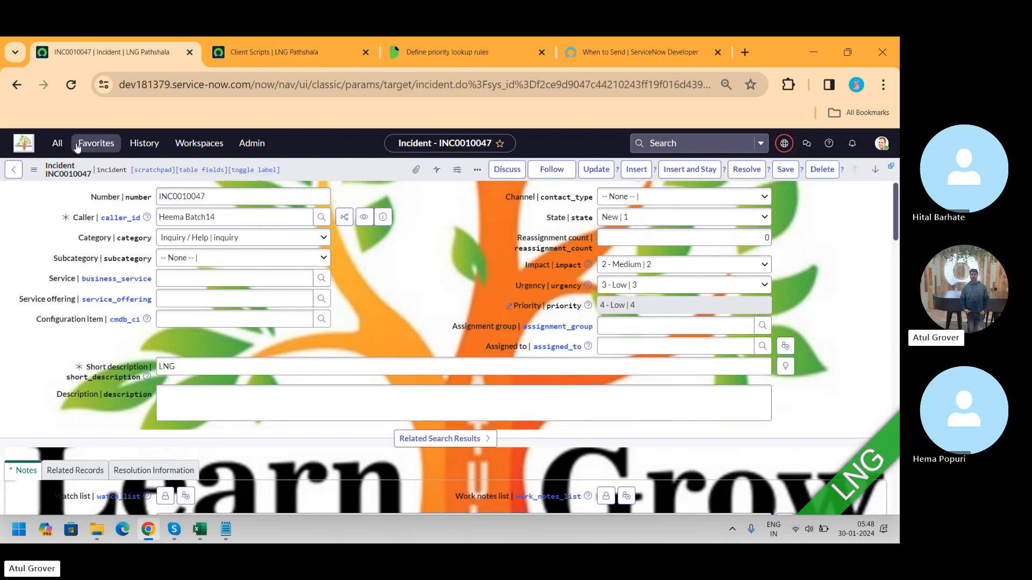
click(56, 143)
text(prio)
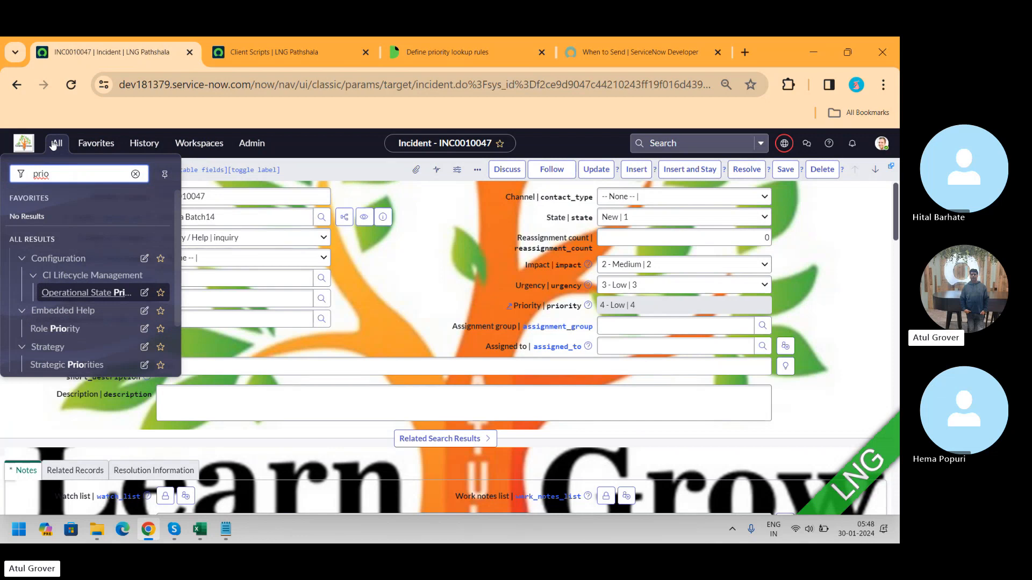
text(roty)
key(BackSpace)
text(ity)
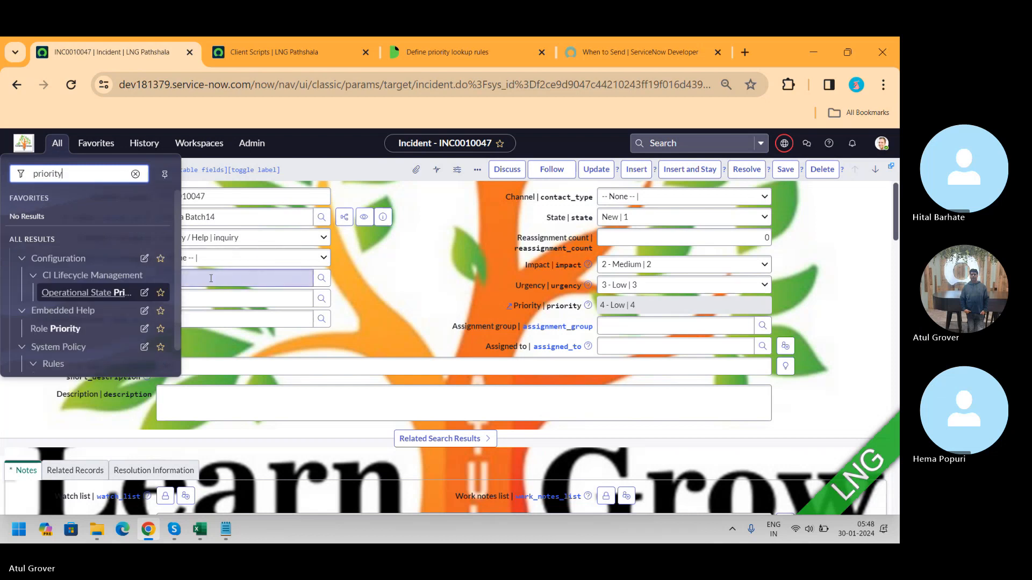
scroll(179, 235, down, 1)
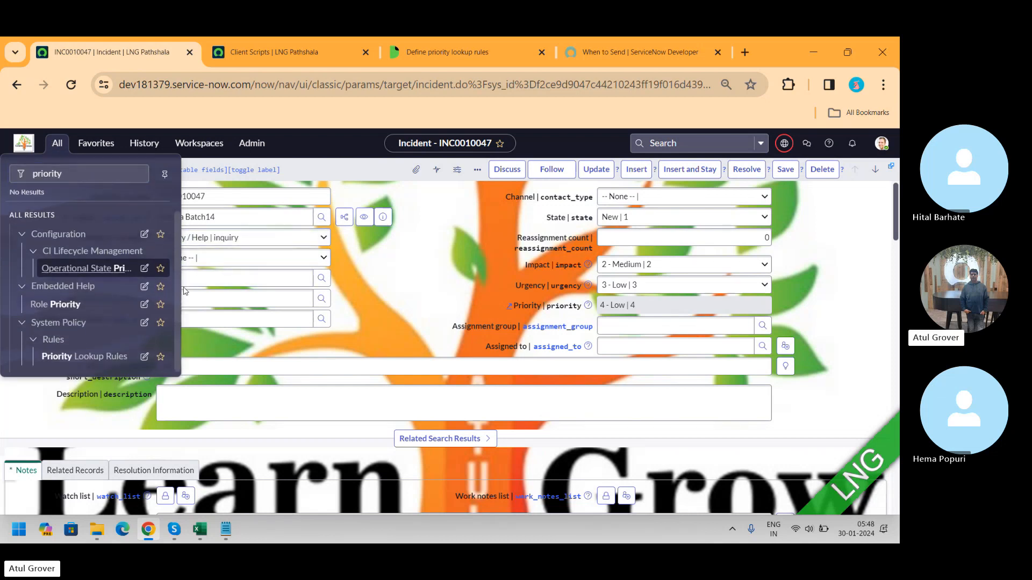
click(78, 357)
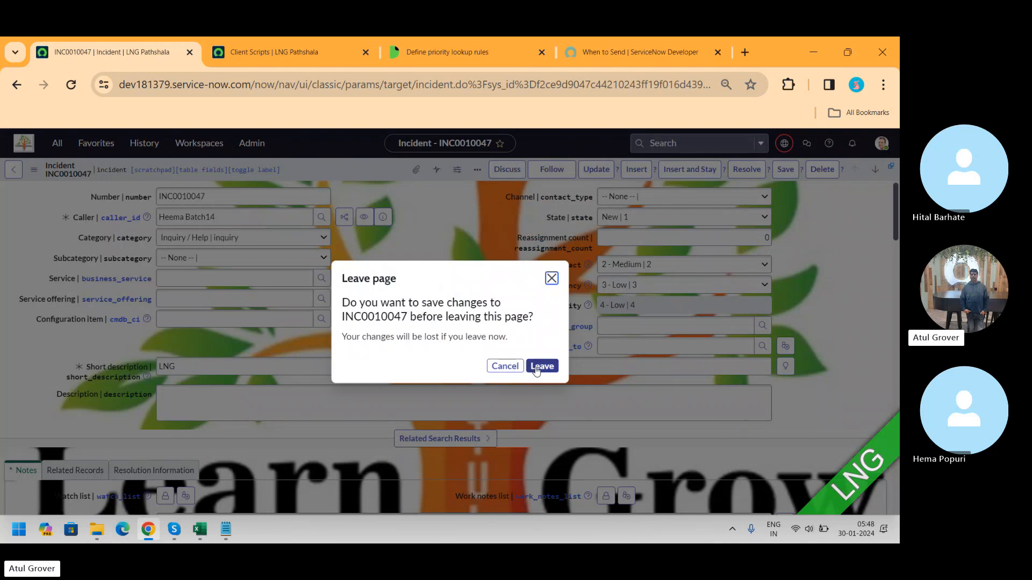
click(541, 366)
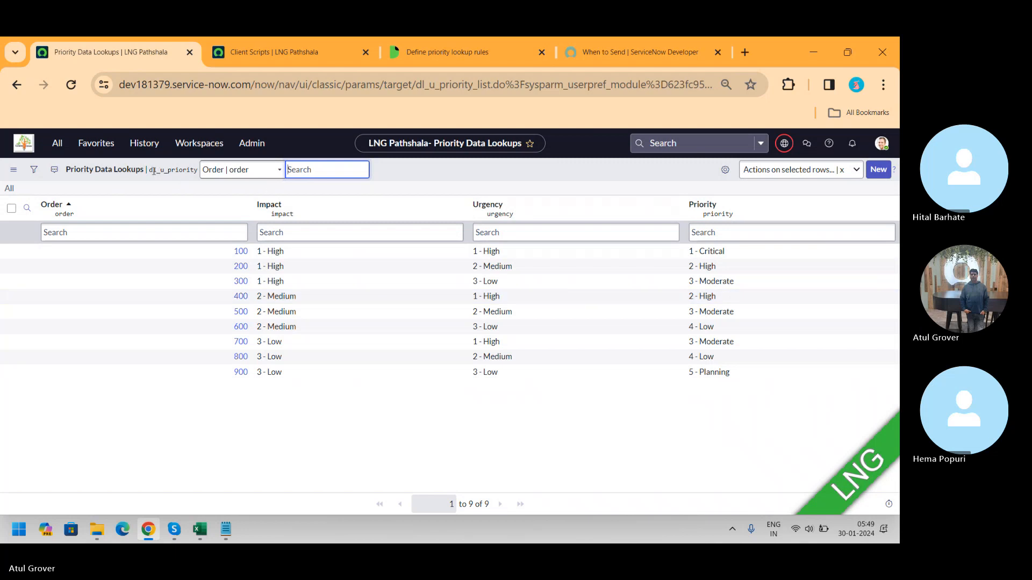
Step: Copy the dl_u_priority table name and open the System Definition Tables list from the navigator
drag(149, 170, 199, 178)
key(ctrl+c)
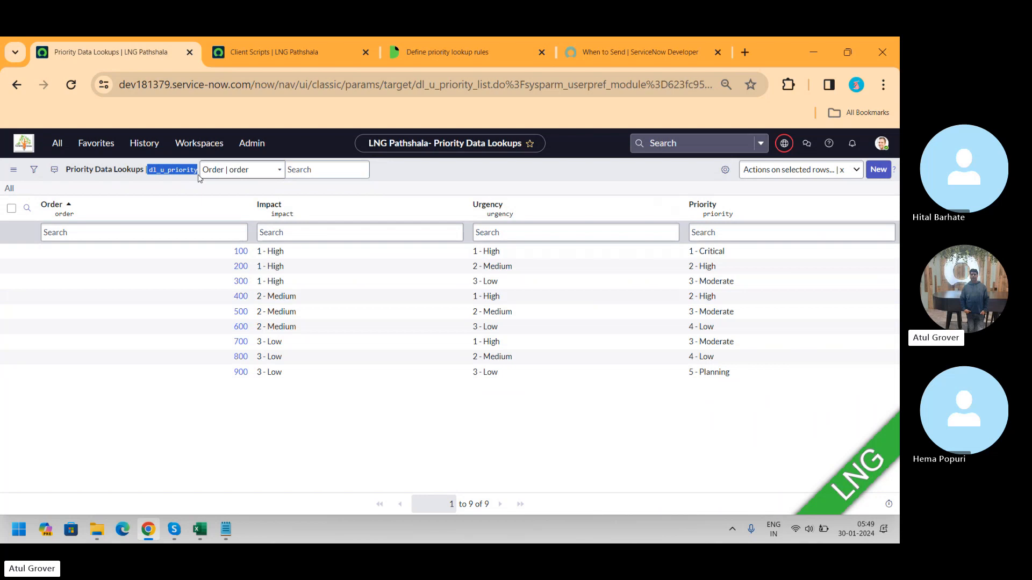
click(24, 144)
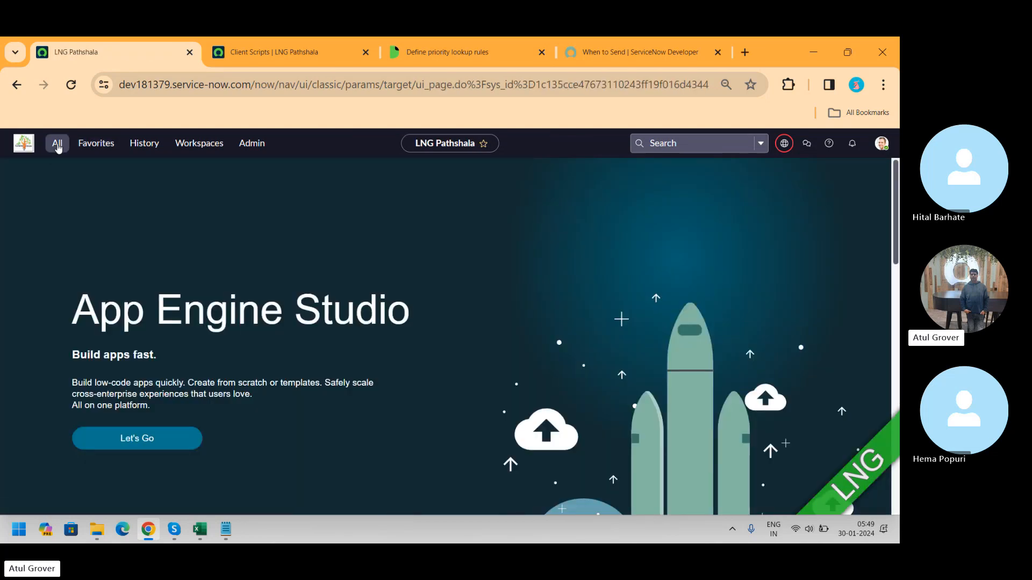
click(58, 148)
text(tables)
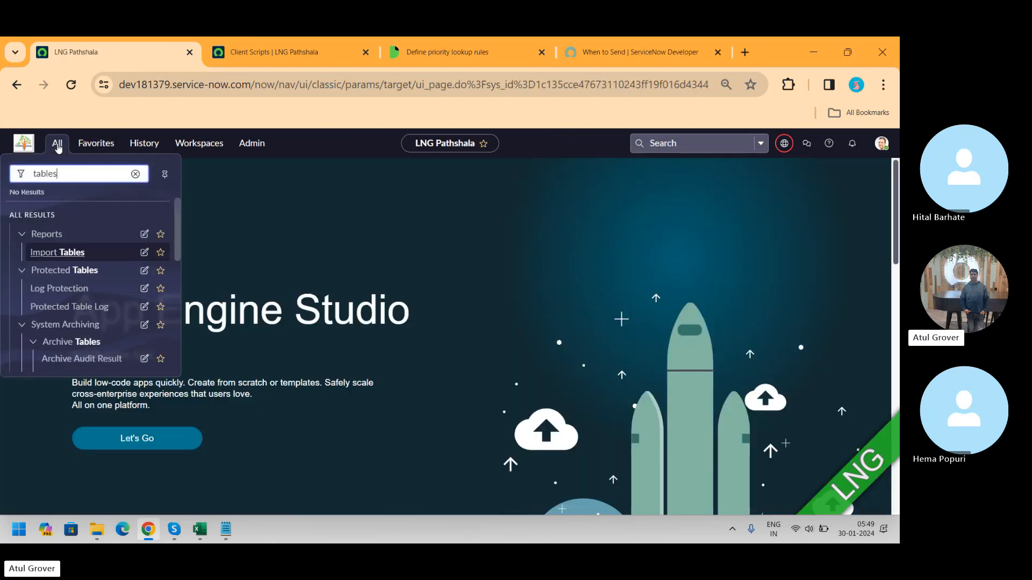
drag(178, 224, 179, 254)
scroll(180, 253, down, 3)
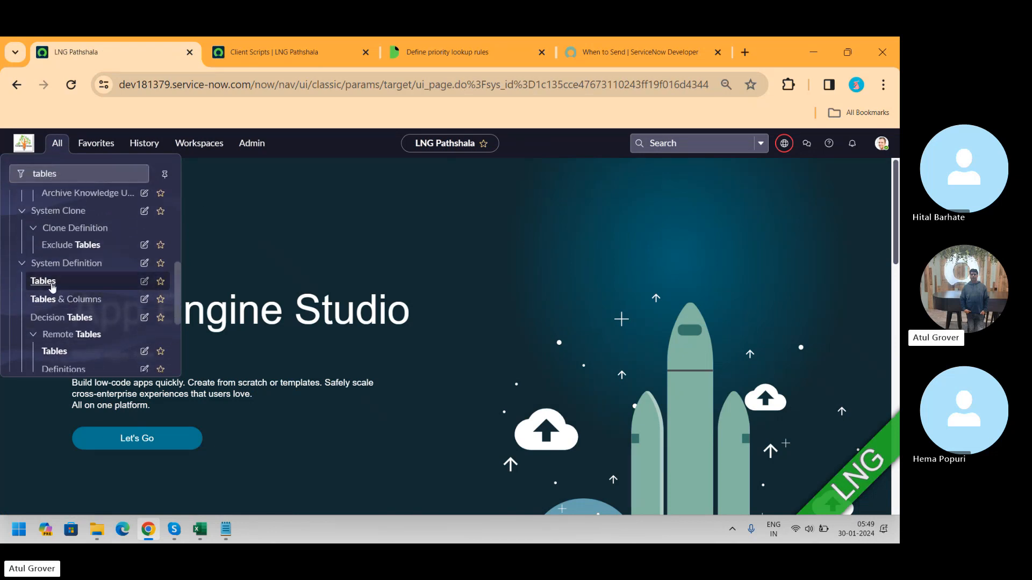
click(51, 287)
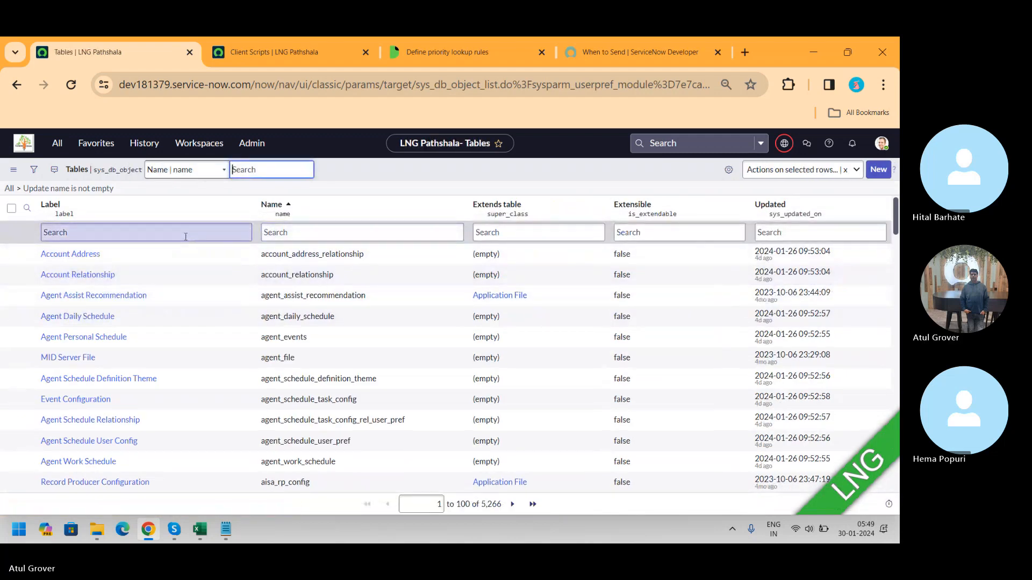
Step: Try filtering the tables list by name and then by label starting with dl_u_priority
click(302, 238)
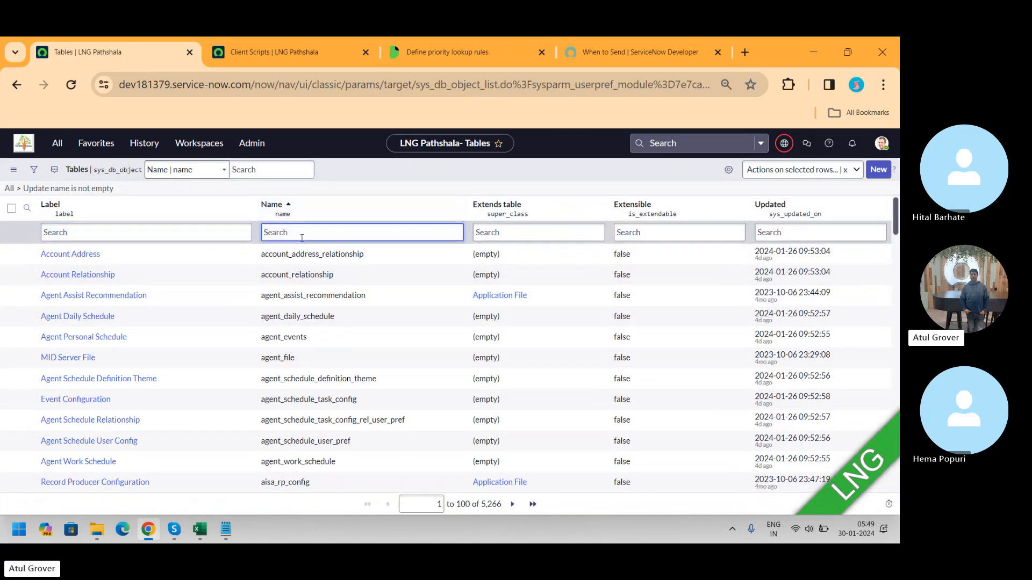
key(ctrl+v)
key(Return)
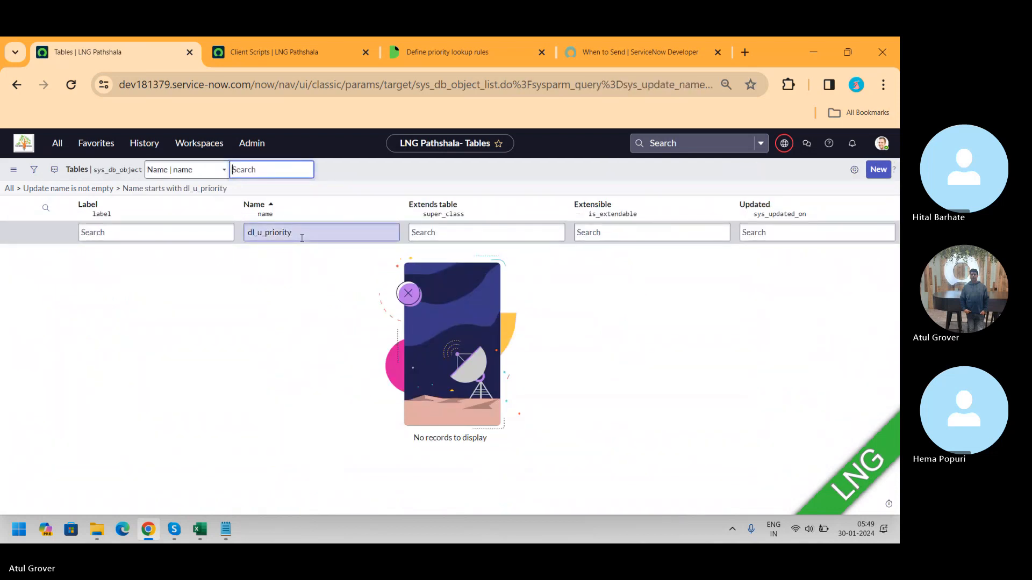
click(301, 238)
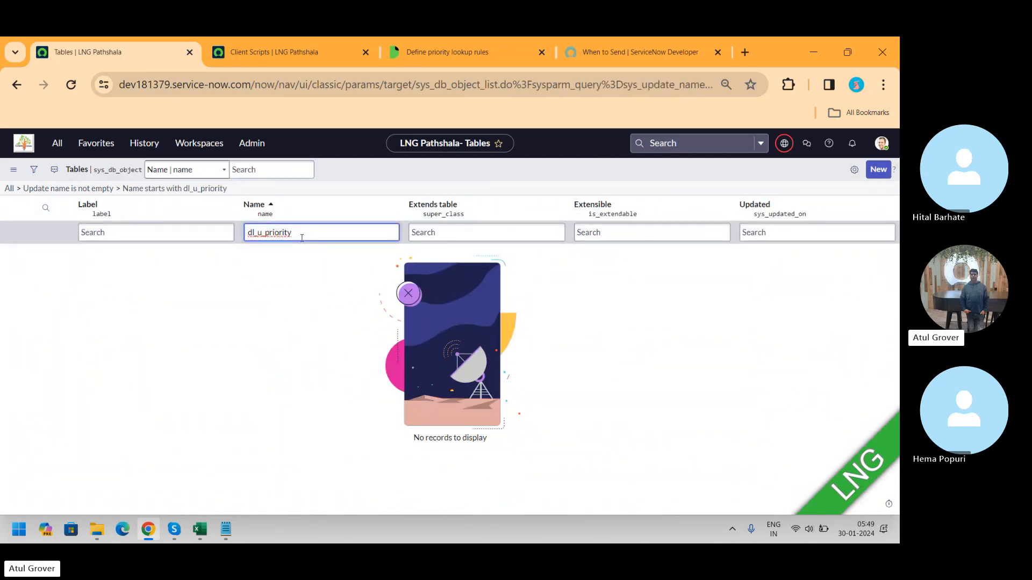
key(BackSpace)
key(BackSpace)
key(BackSpace)
key(BackSpace)
key(BackSpace)
key(BackSpace)
key(BackSpace)
key(BackSpace)
key(BackSpace)
key(BackSpace)
key(BackSpace)
key(BackSpace)
key(BackSpace)
click(197, 235)
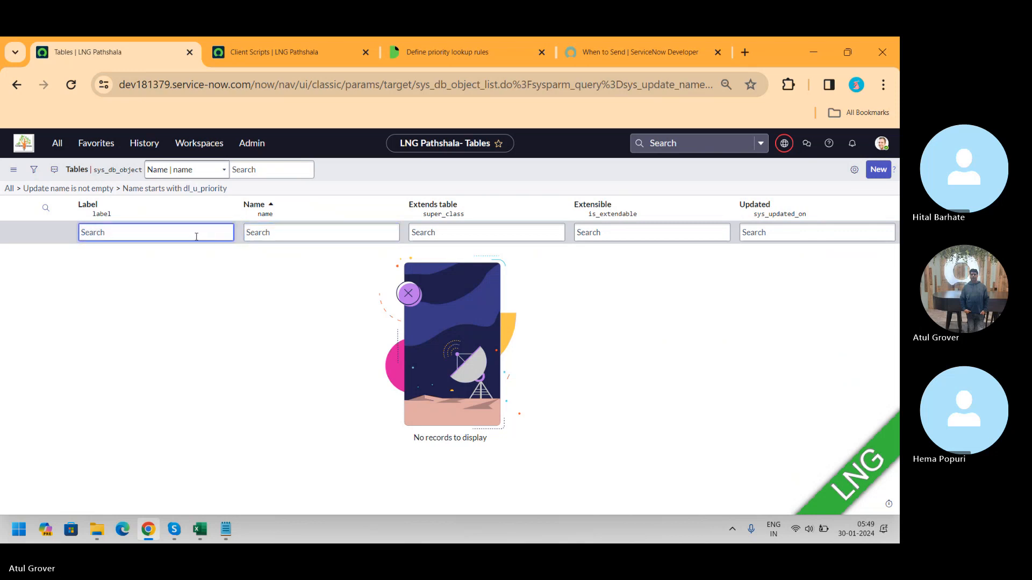
key(ctrl+v)
key(Return)
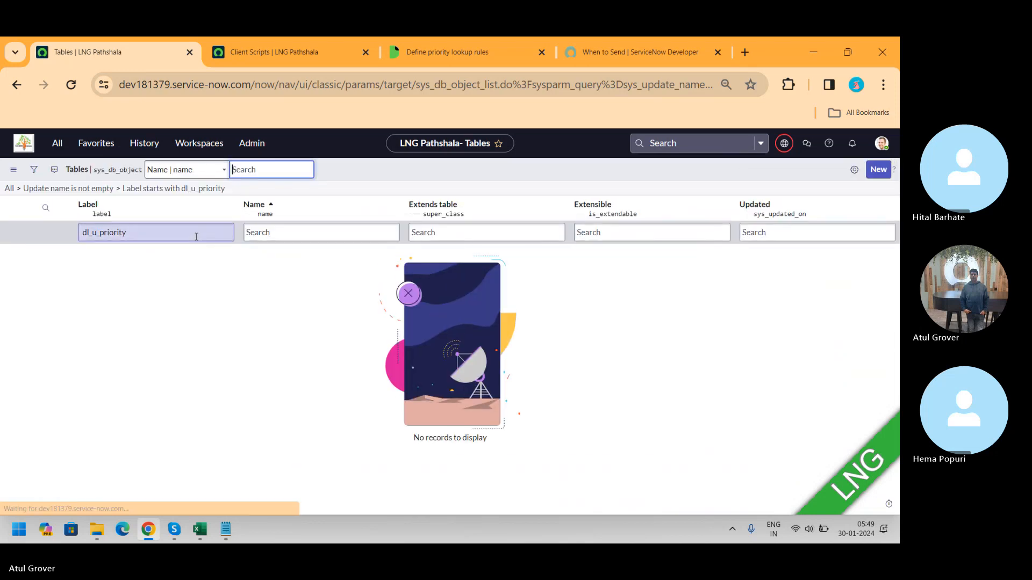
Step: Reset the tables filter and search for names containing dl_u_priority
click(9, 188)
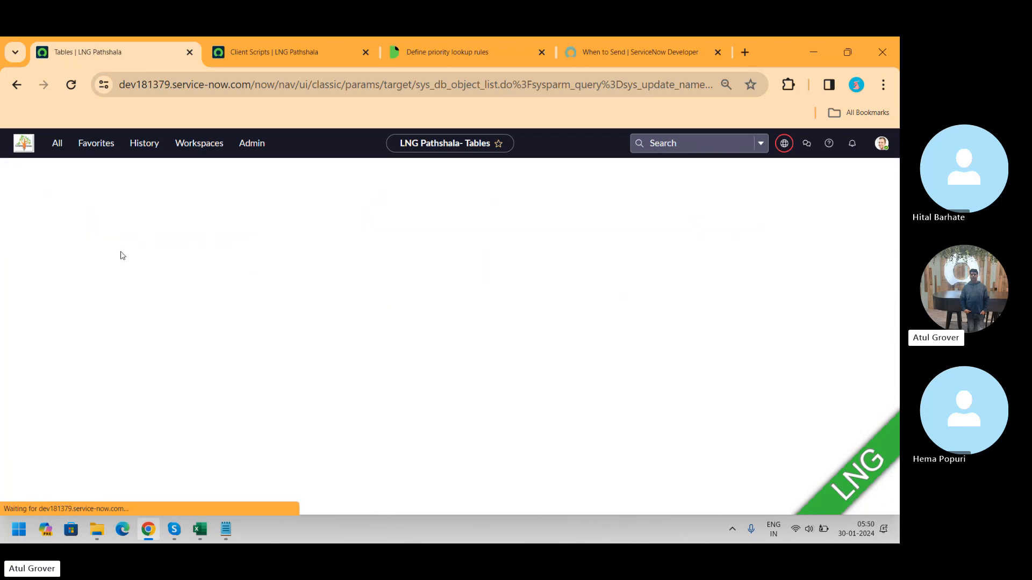
click(324, 234)
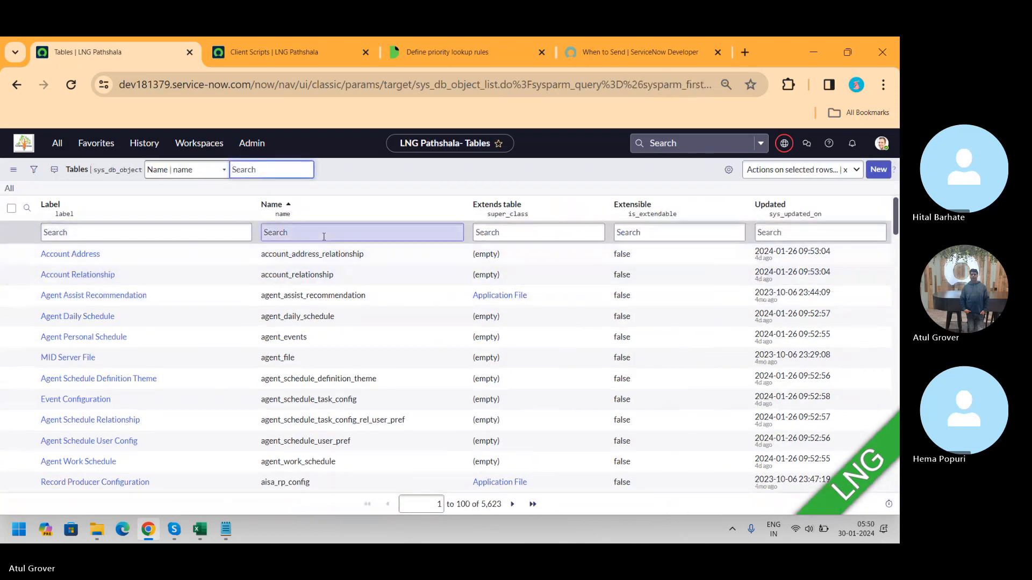
text(*)
key(ctrl+v)
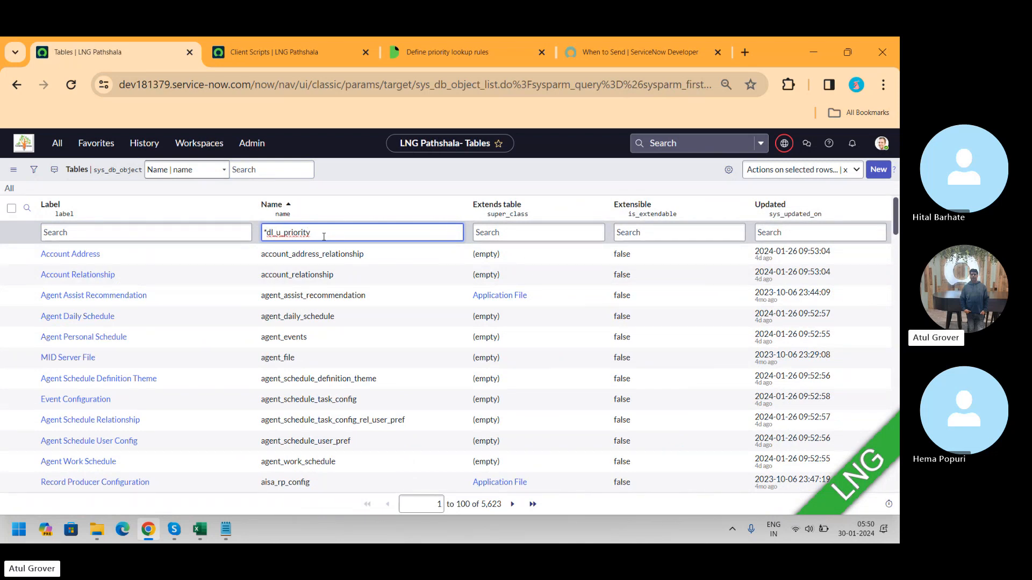
key(Return)
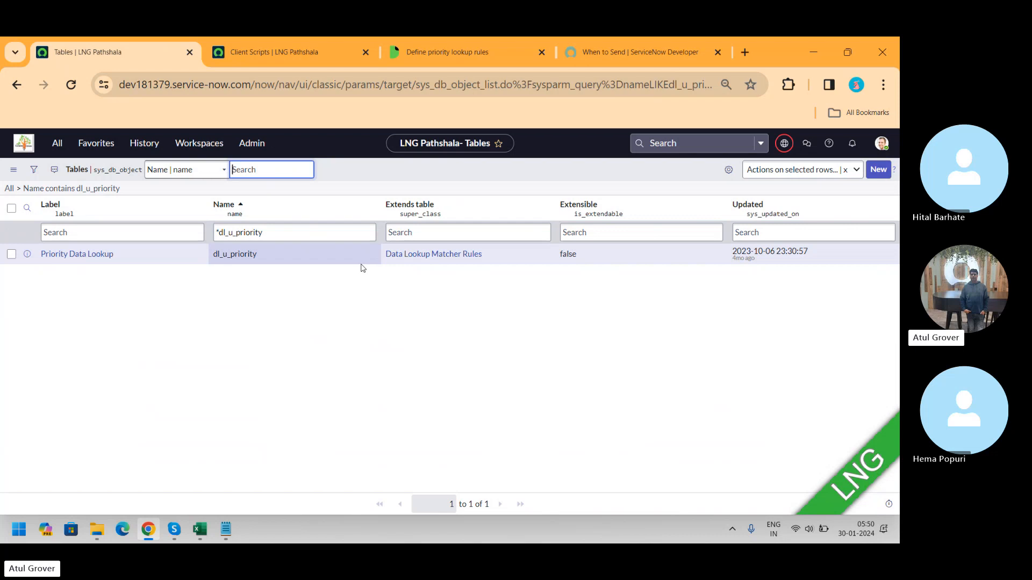
Step: Open the Priority Data Lookup table record and review its columns
click(84, 256)
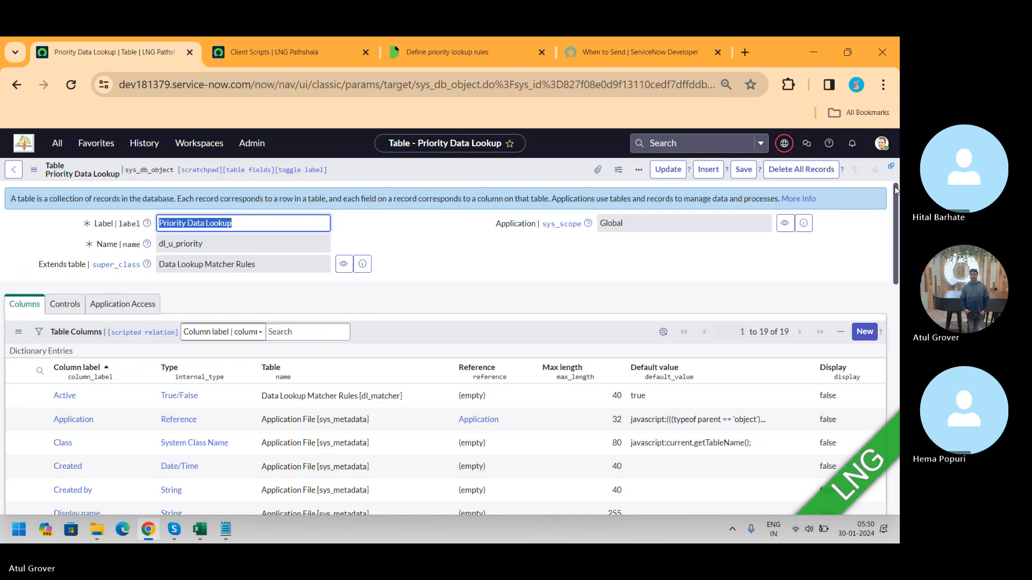
scroll(895, 204, down, 3)
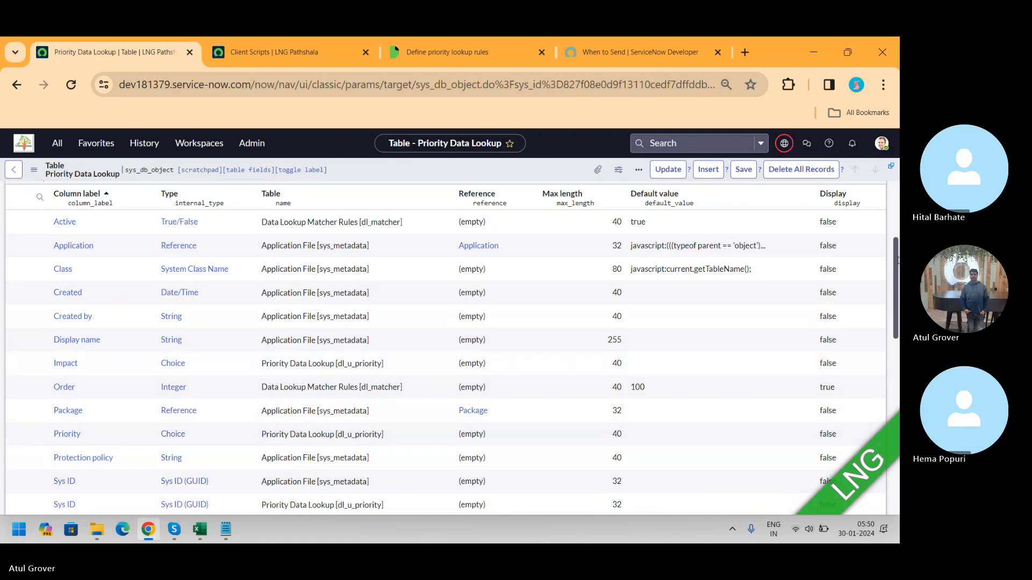
drag(896, 253, 896, 301)
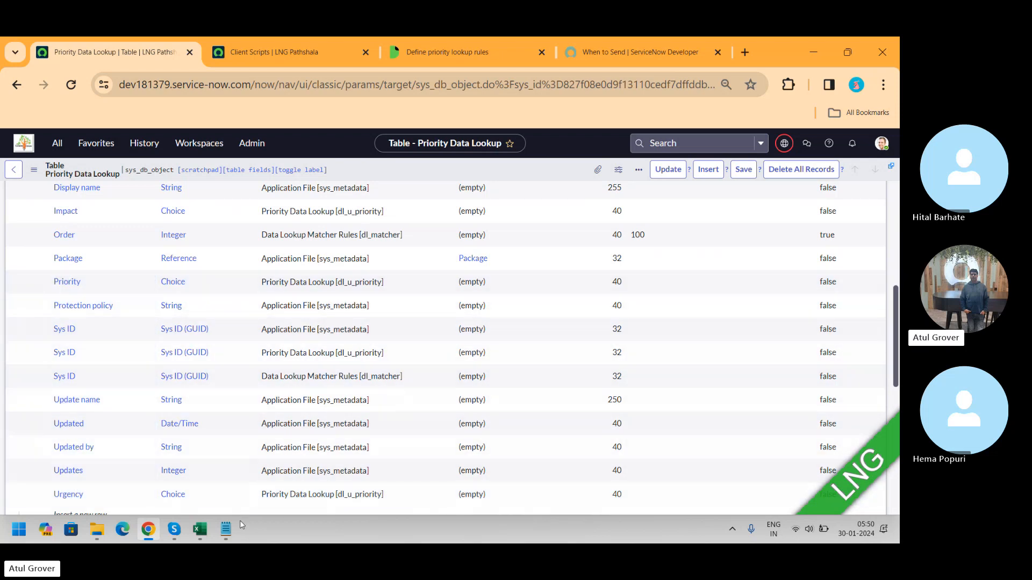
Step: Switch to the Priority Lookup notes and add the line "1. Lookup table --- Matacher table" under the heading
click(226, 531)
key(Return)
key(Return)
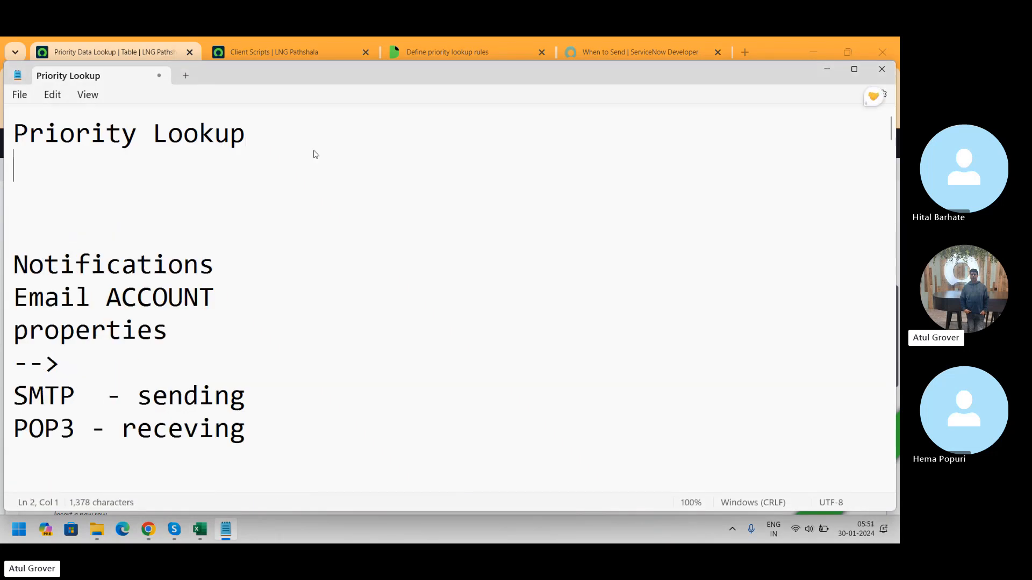
text(1. )
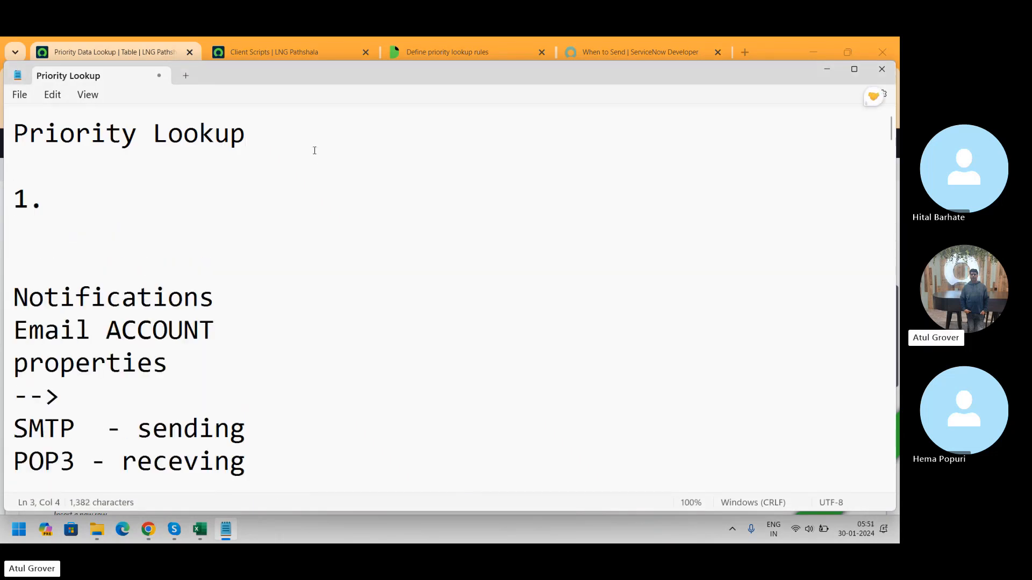
text(Look)
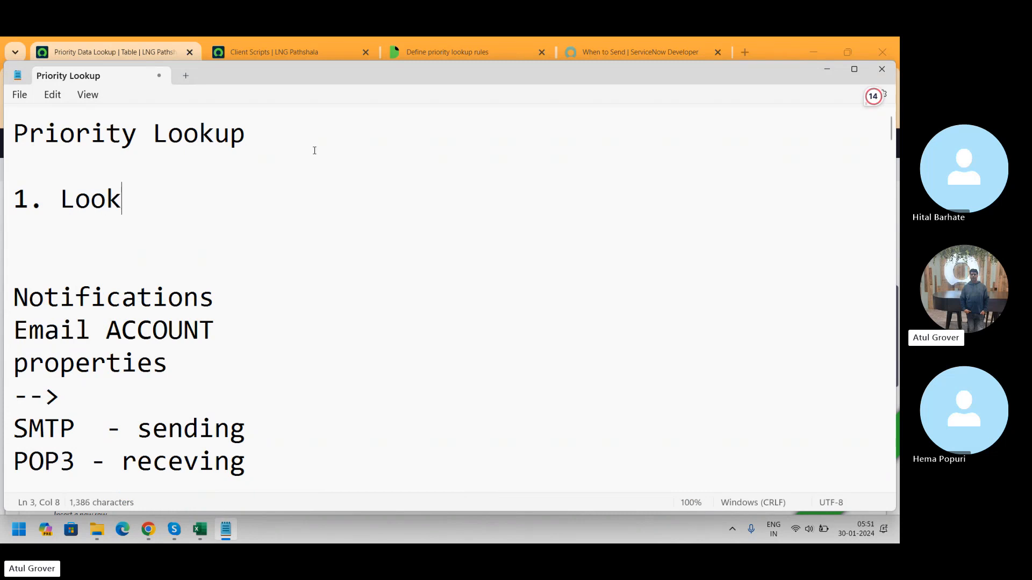
text(up tabel;)
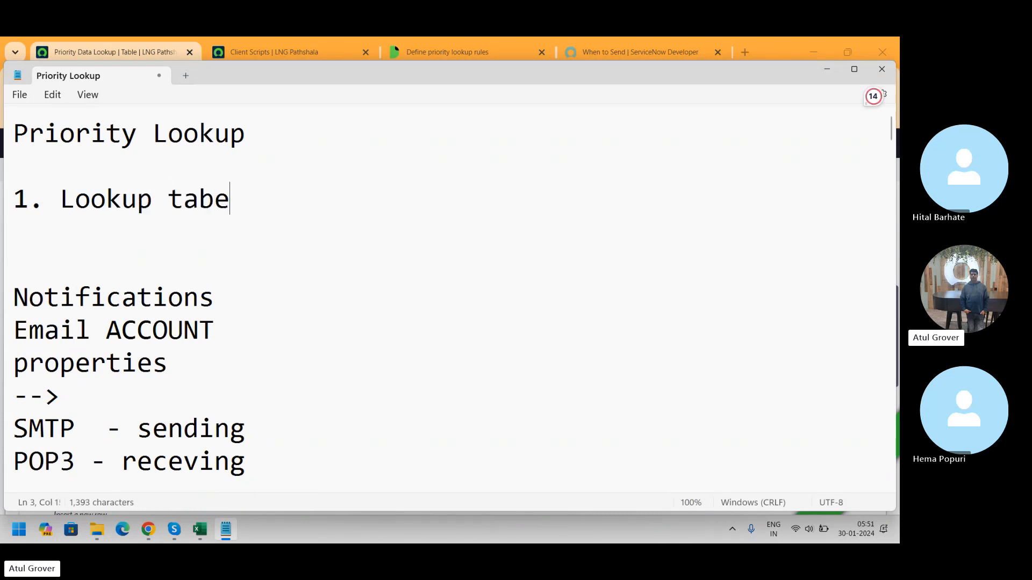
key(BackSpace)
key(BackSpace)
key(BackSpace)
key(BackSpace)
text(le --- Matcah)
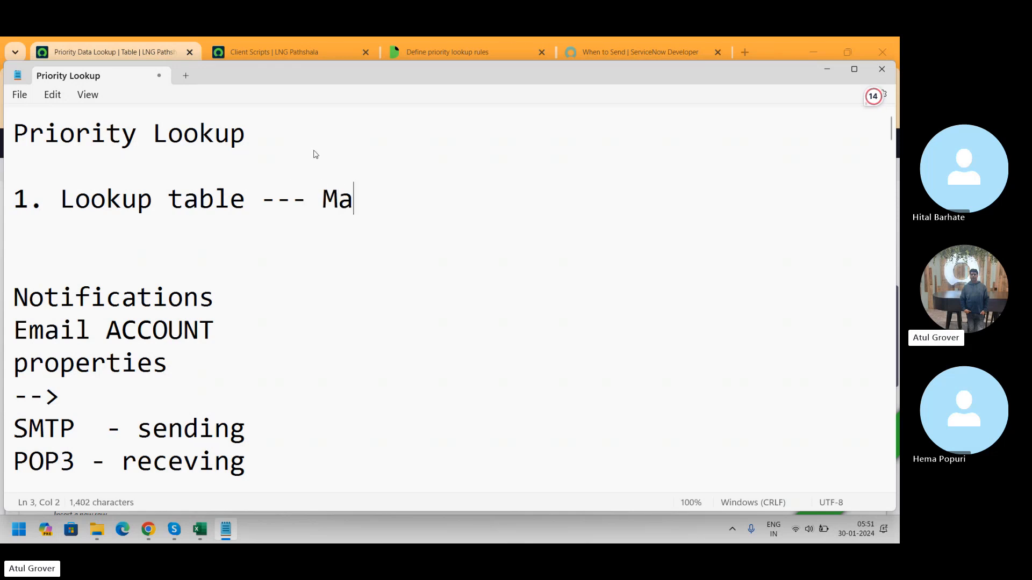
key(BackSpace)
key(BackSpace)
key(BackSpace)
text(acher )
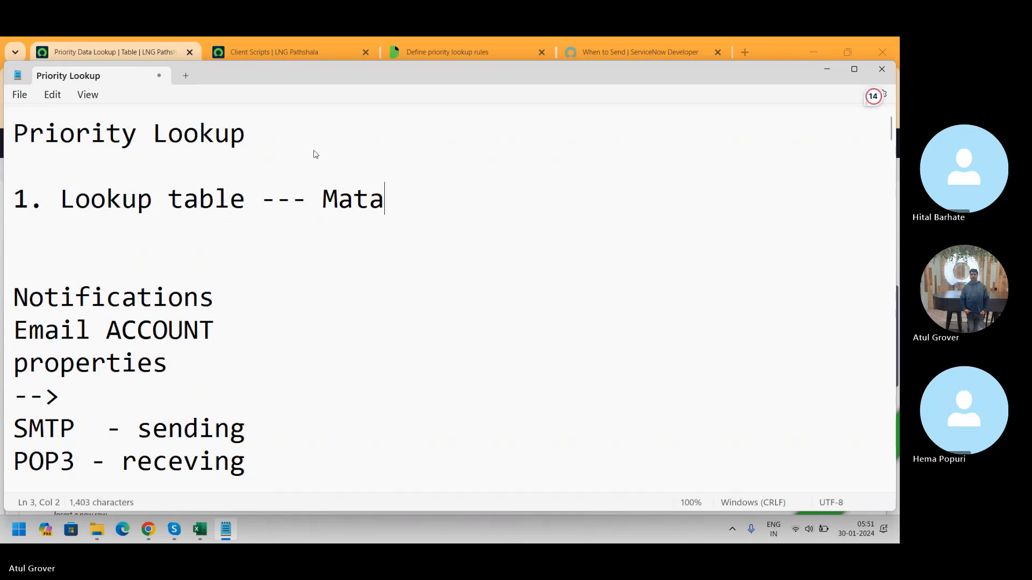
text(r)
key(BackSpace)
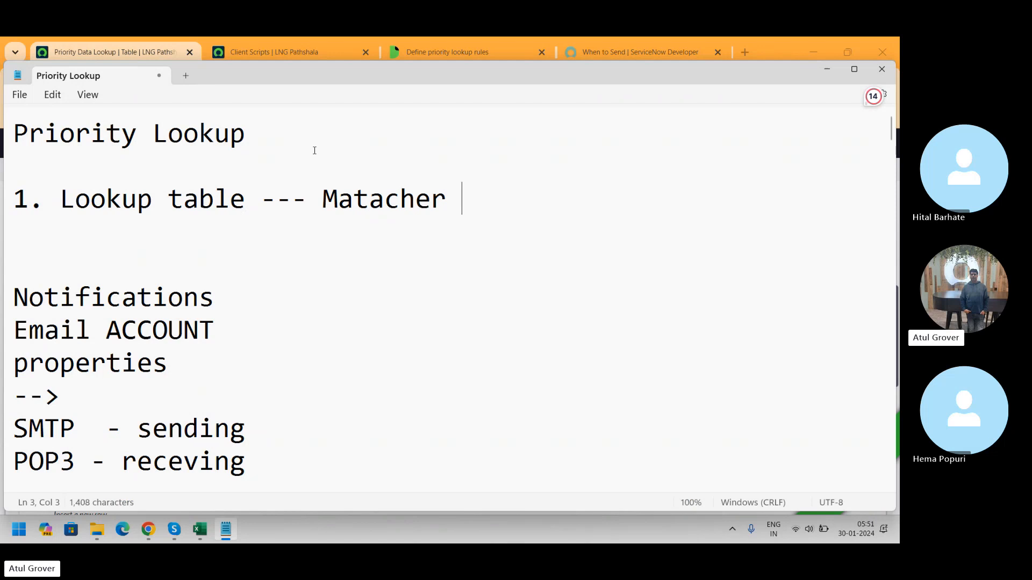
text(table)
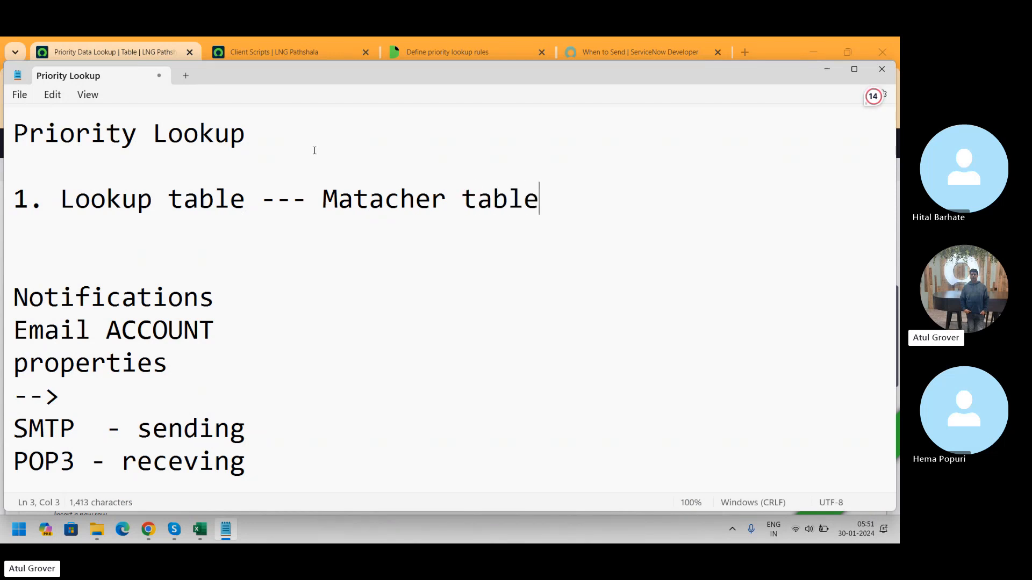
Step: Add a second note line "2. Fields on that - prepare matrix"
key(Return)
text(2)
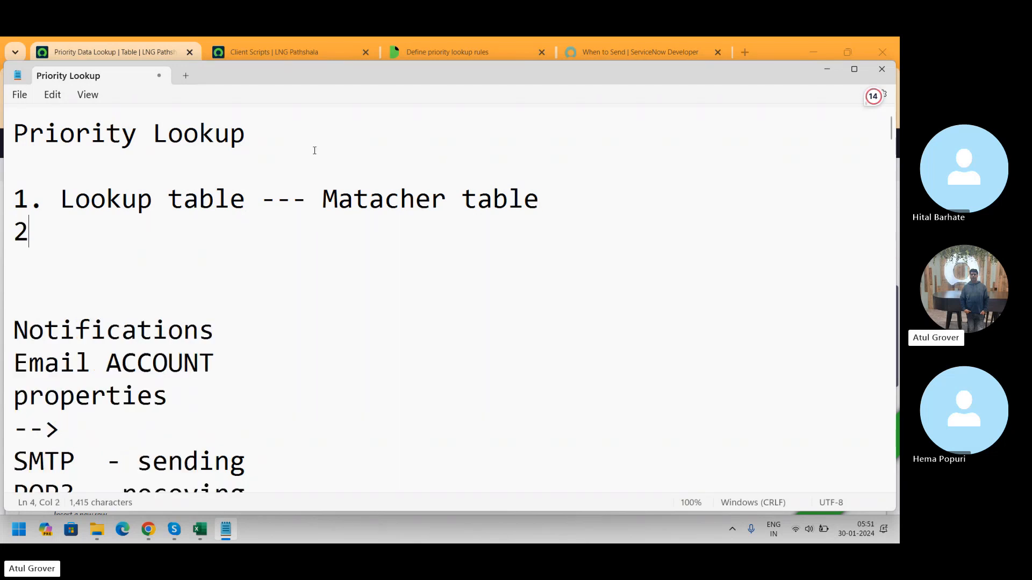
text(. Fiel)
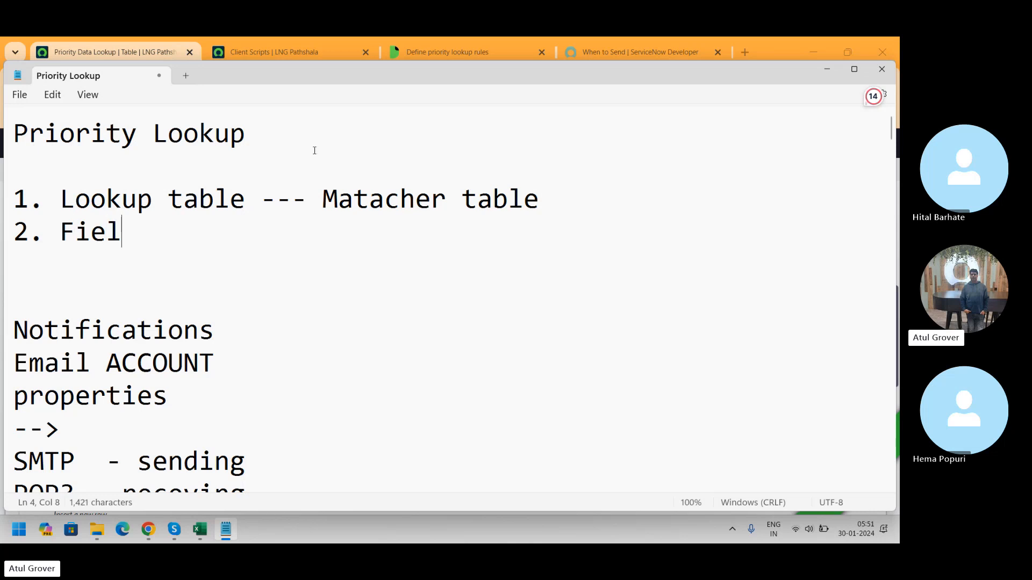
text(ds on that)
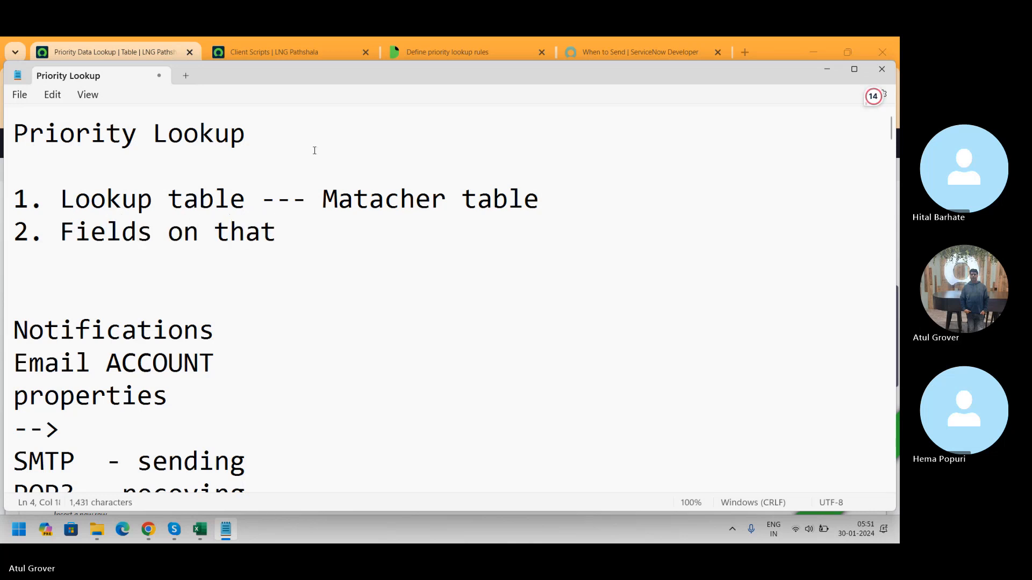
text( - pre)
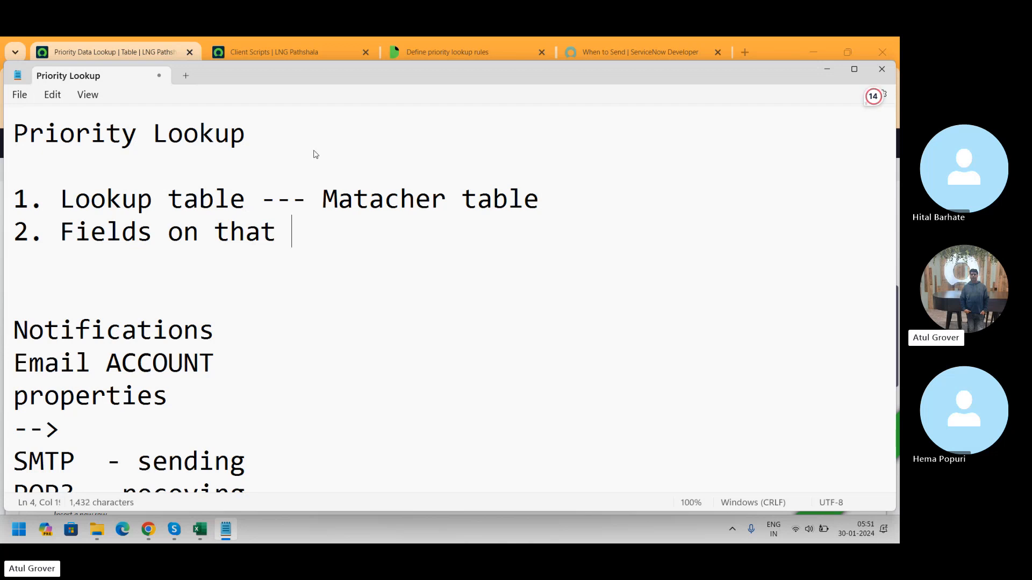
text(pa)
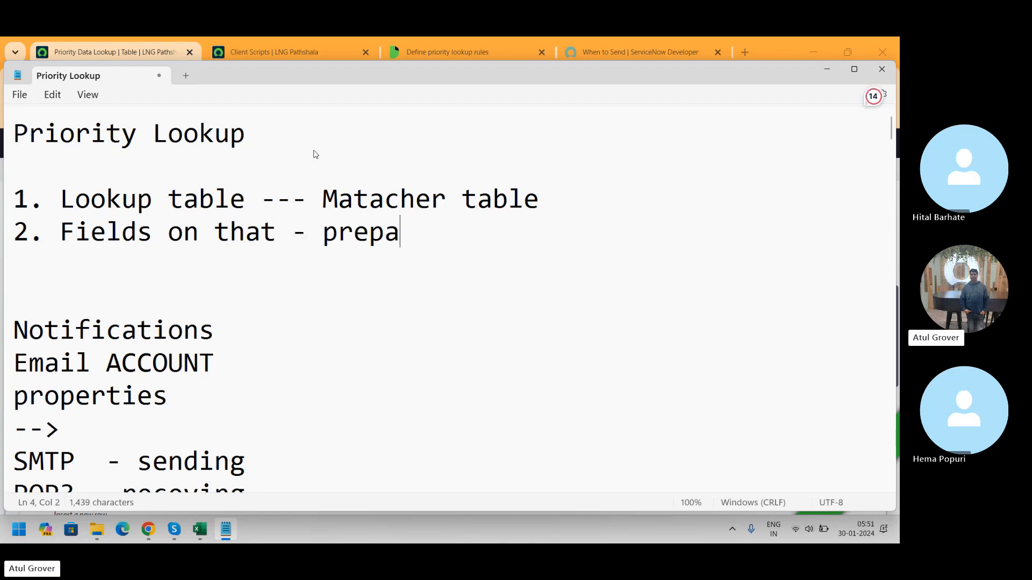
text(re matrix)
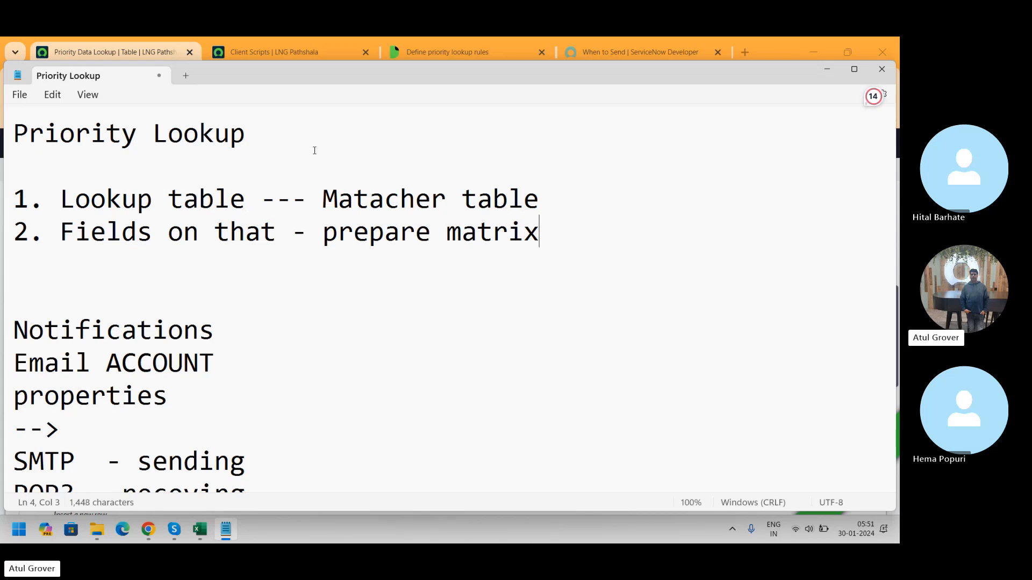
Step: Return to the browser and open the dl_u_priority list of records by entering dl_u_priority.LIST in the navigator
key(alt+Tab)
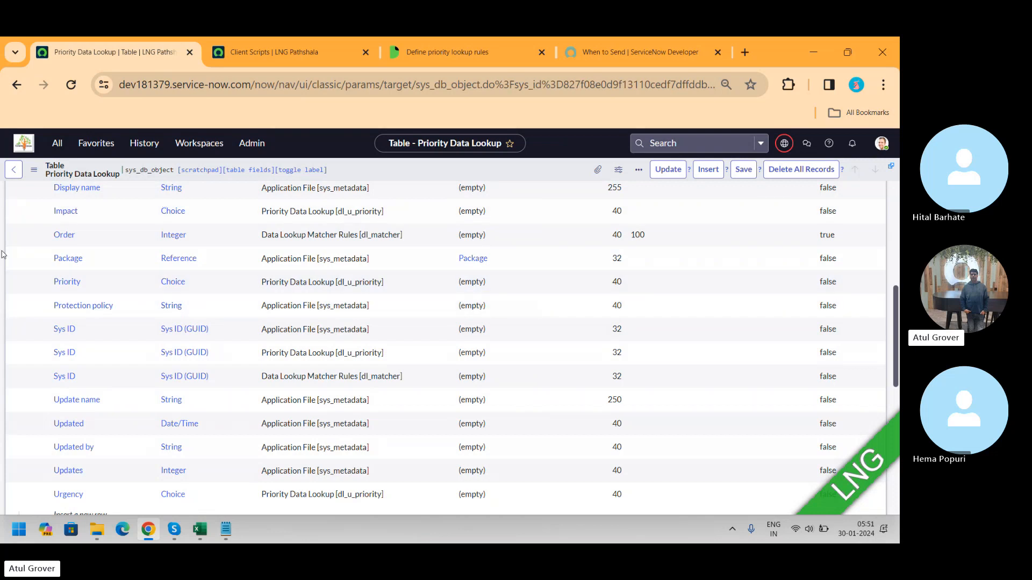
click(57, 143)
text(dl_u_priority)
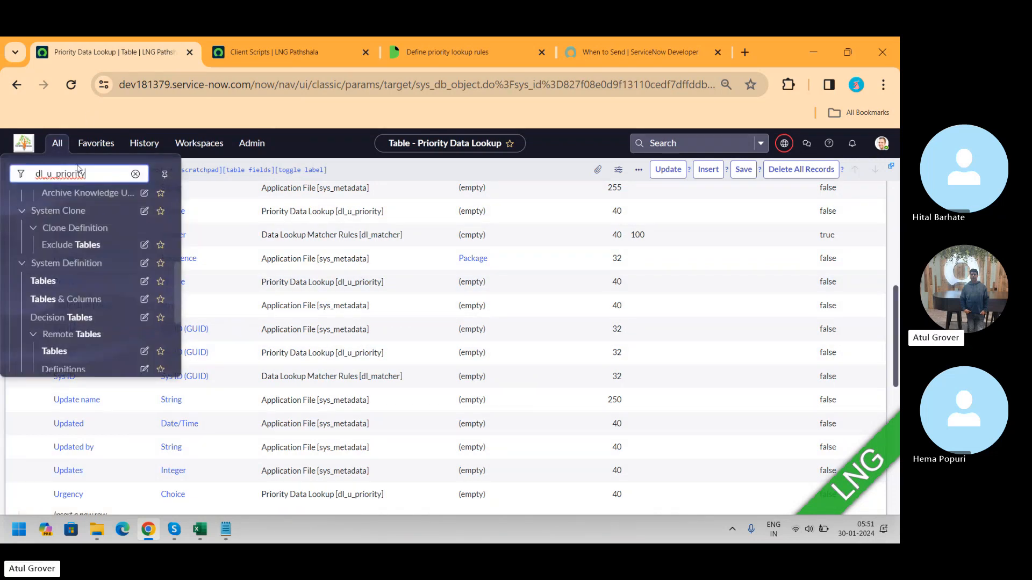
text(.LI)
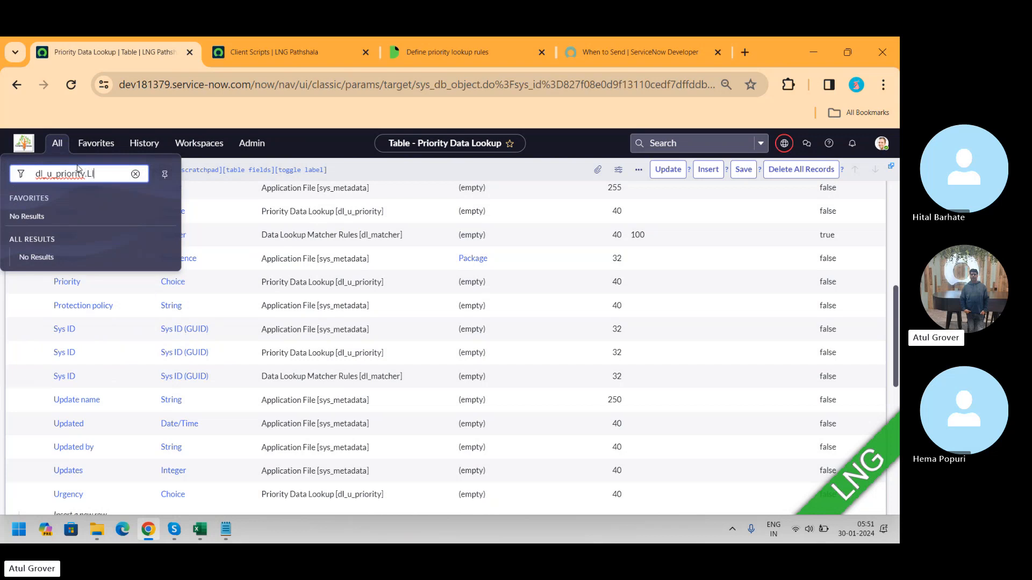
text(ST)
key(Return)
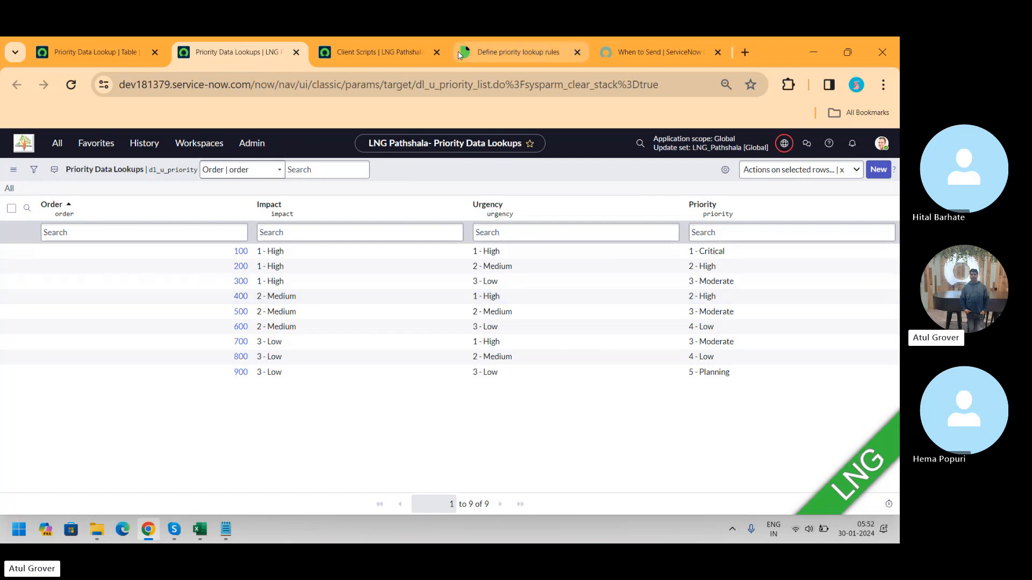
Step: In the priority rules documentation tab, open a new incident form at dev181379.service-now.com/incident.do
click(534, 56)
click(506, 93)
text(dev1)
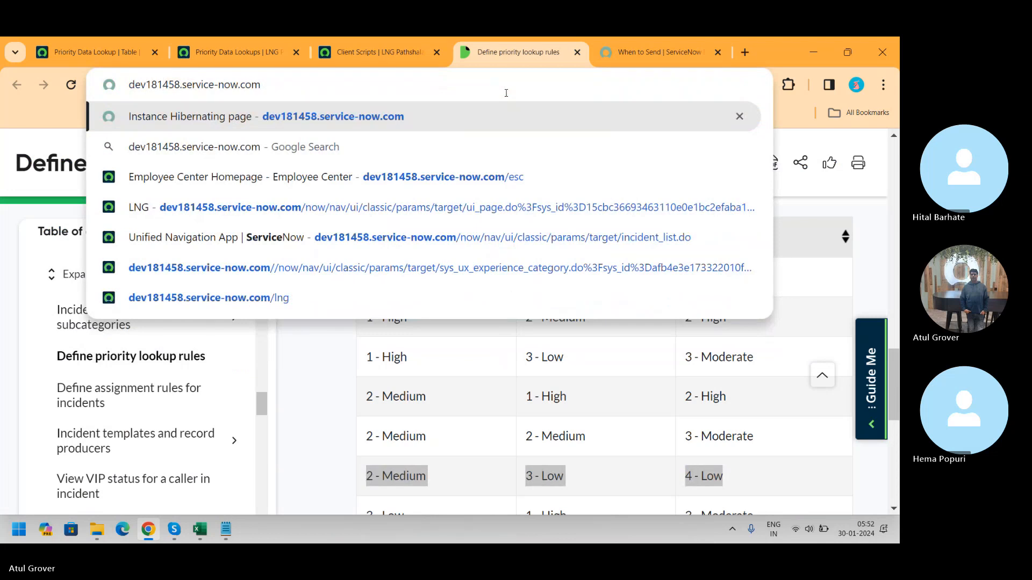
key(BackSpace)
key(BackSpace)
key(BackSpace)
text(379)
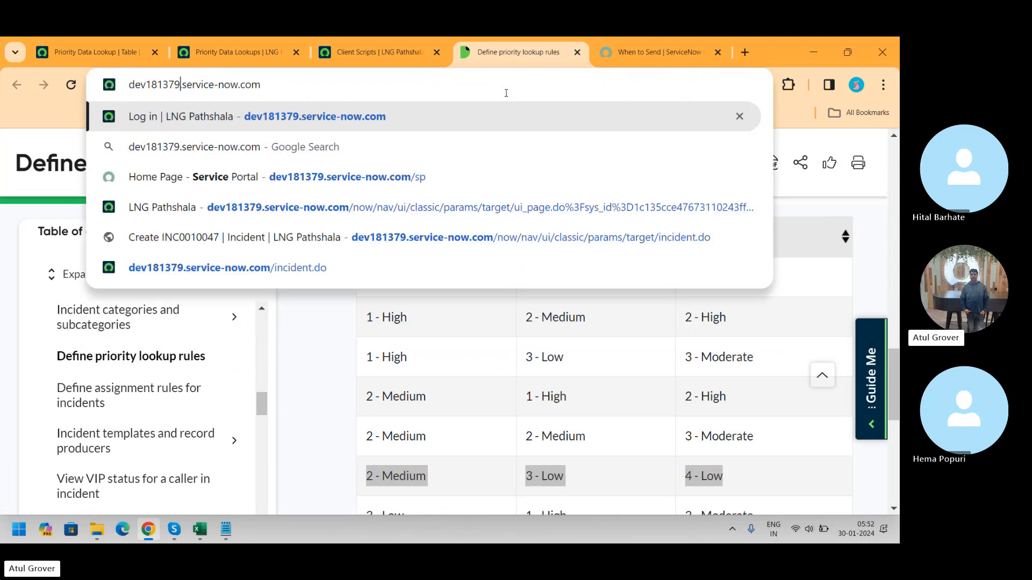
key(End)
text(/i)
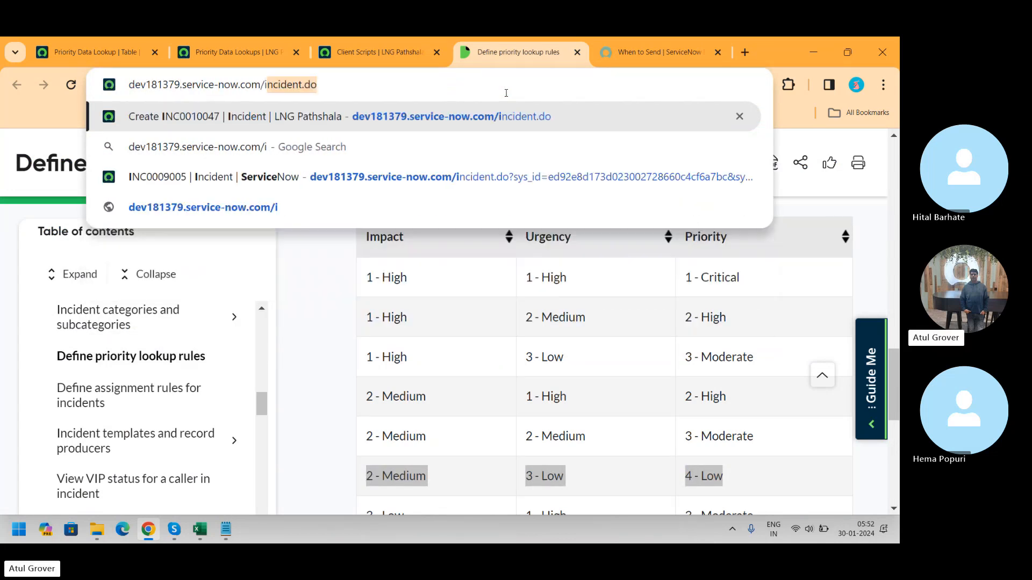
key(Return)
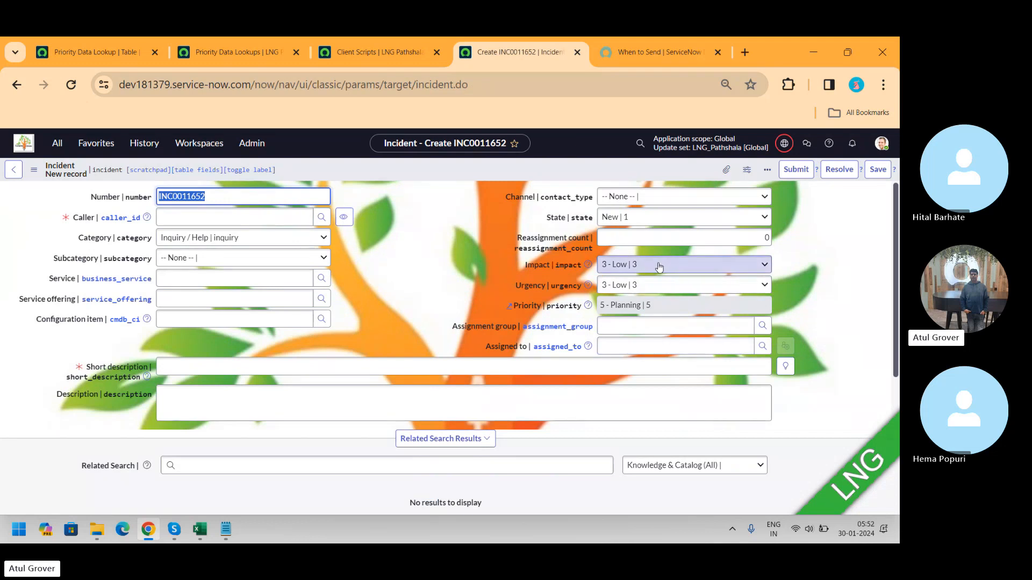
Step: Inspect the Impact and Urgency choices on the new incident form
click(660, 264)
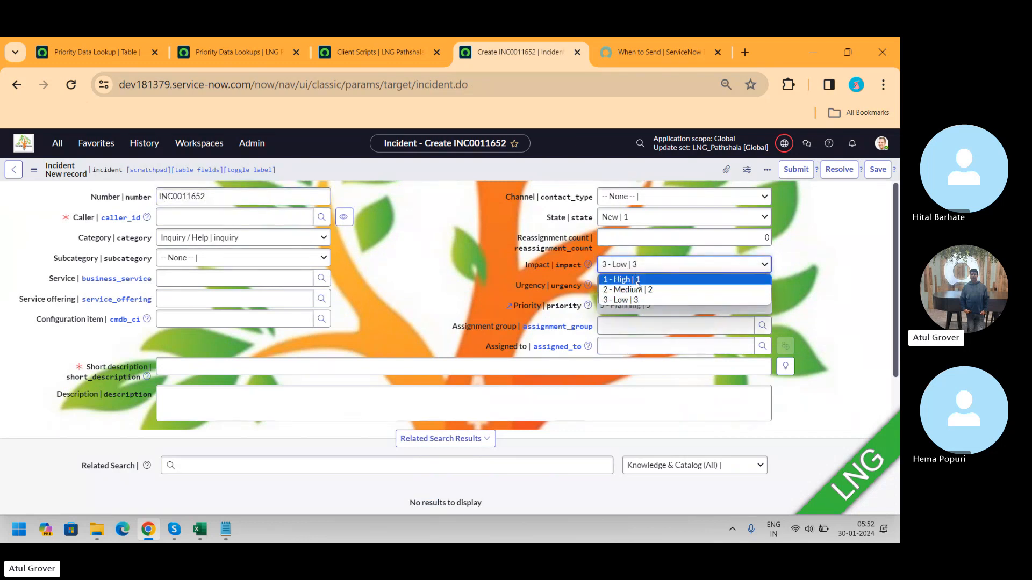
click(452, 289)
click(663, 286)
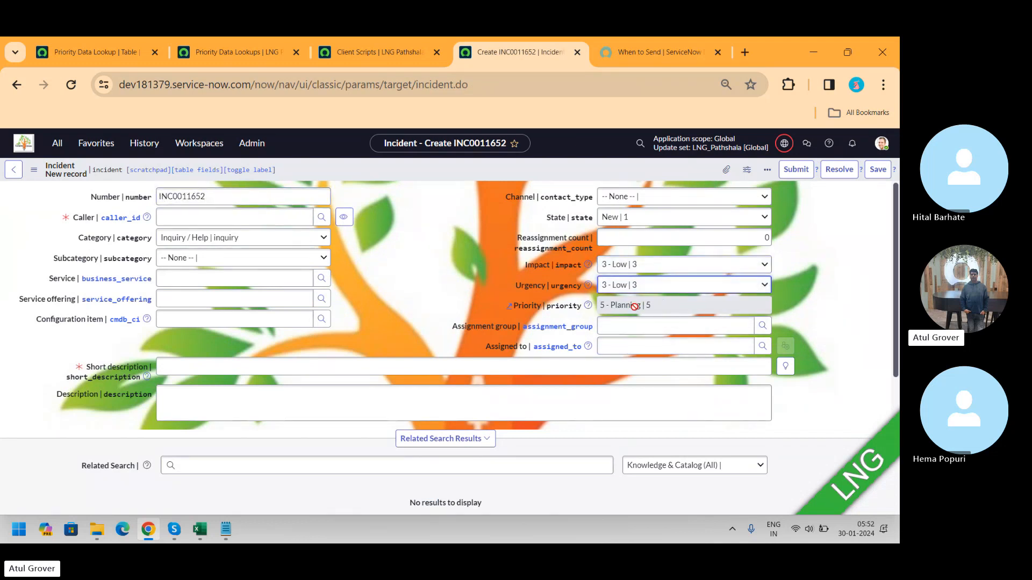
Step: Search the navigator for lookup, open Data Lookup Definitions, and open the Priority Lookup definition record
click(102, 43)
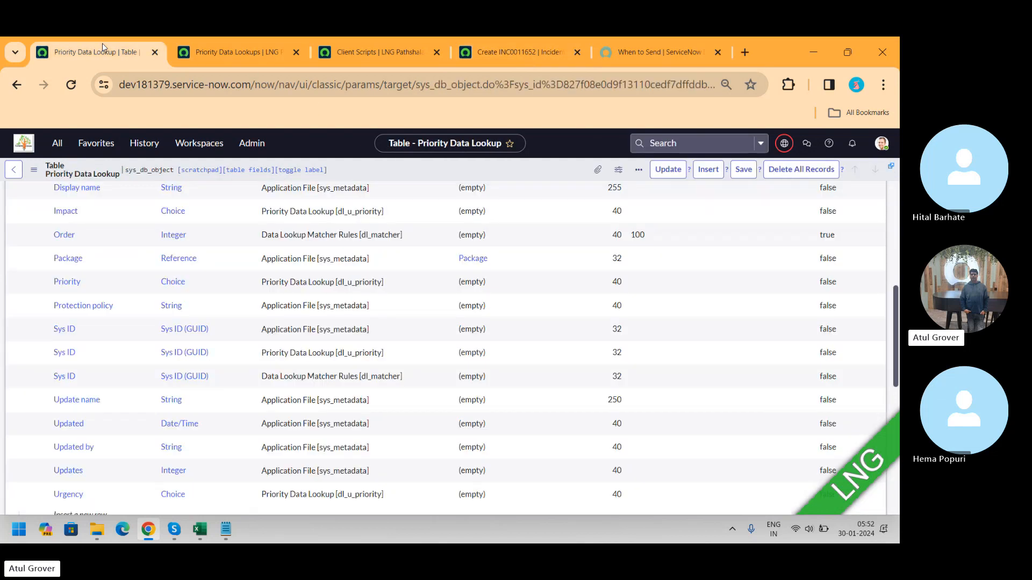
click(57, 146)
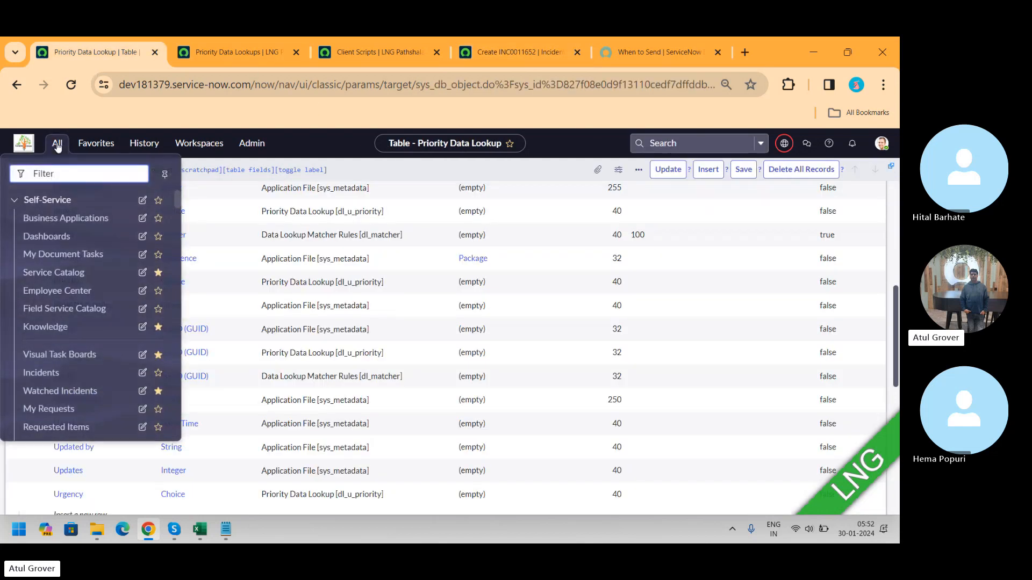
text(lookup)
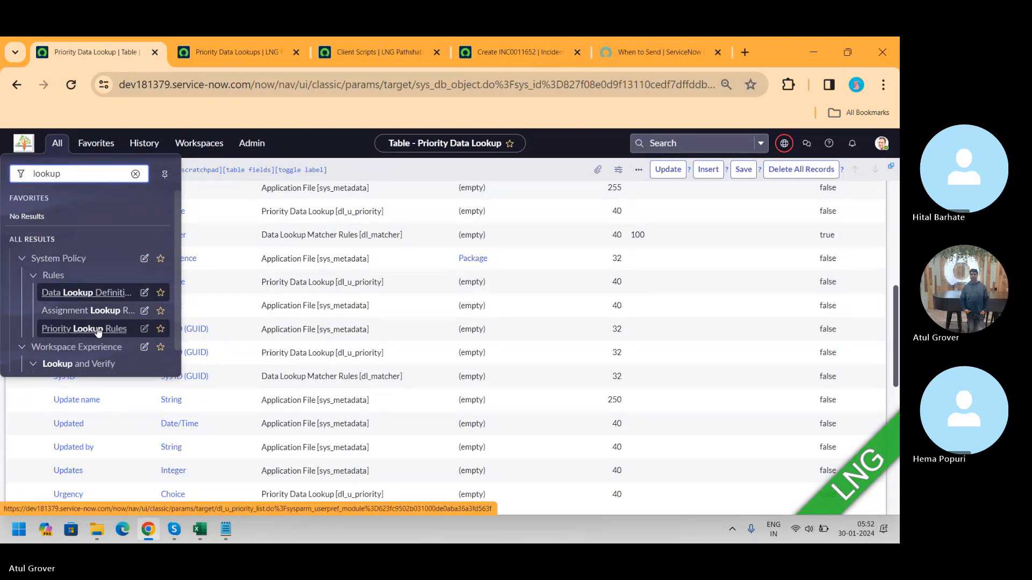
ctrl+click(84, 294)
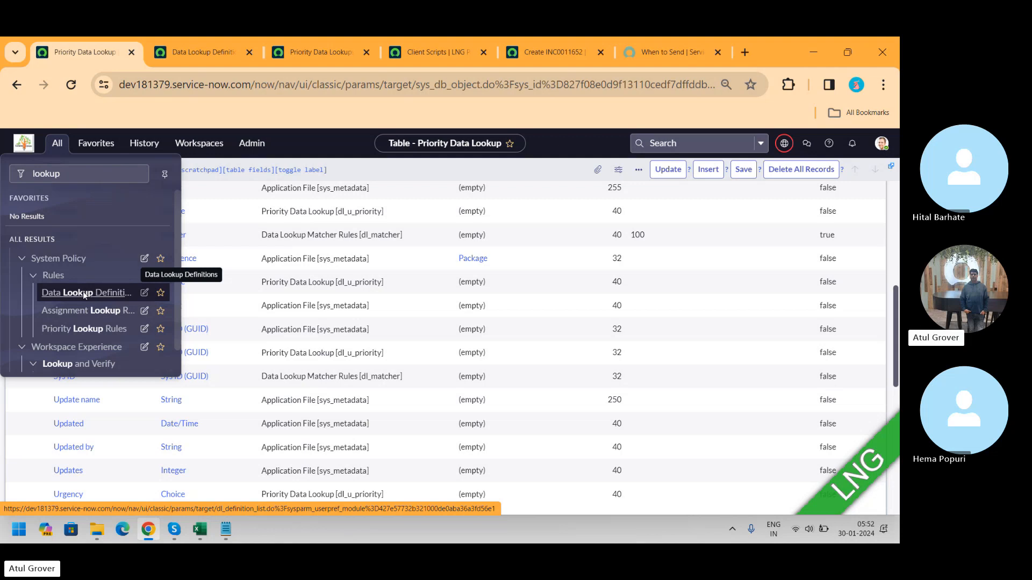
click(186, 56)
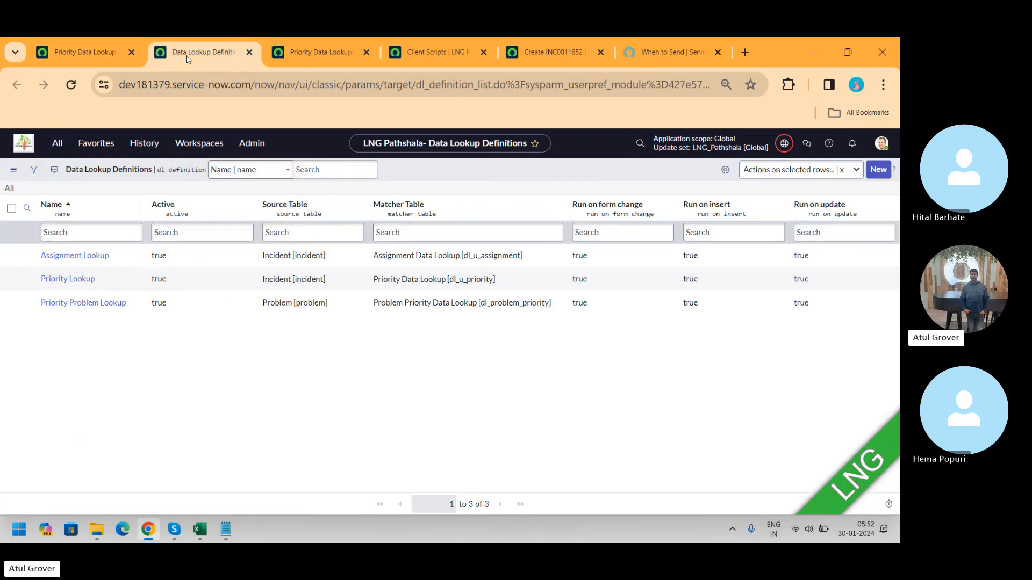
click(55, 280)
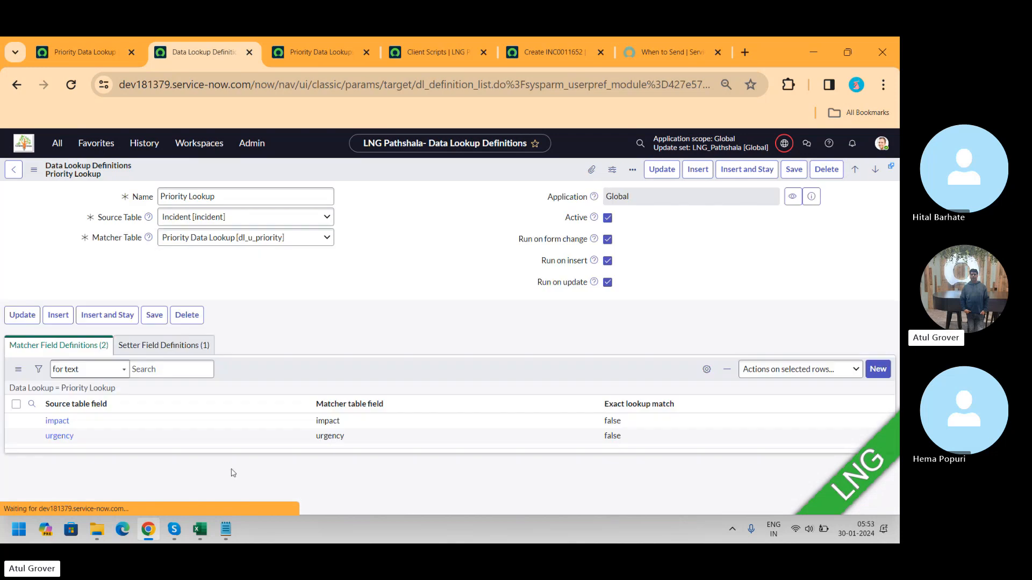
Step: Add a third note line "3 Data defin" and return to the browser
click(226, 531)
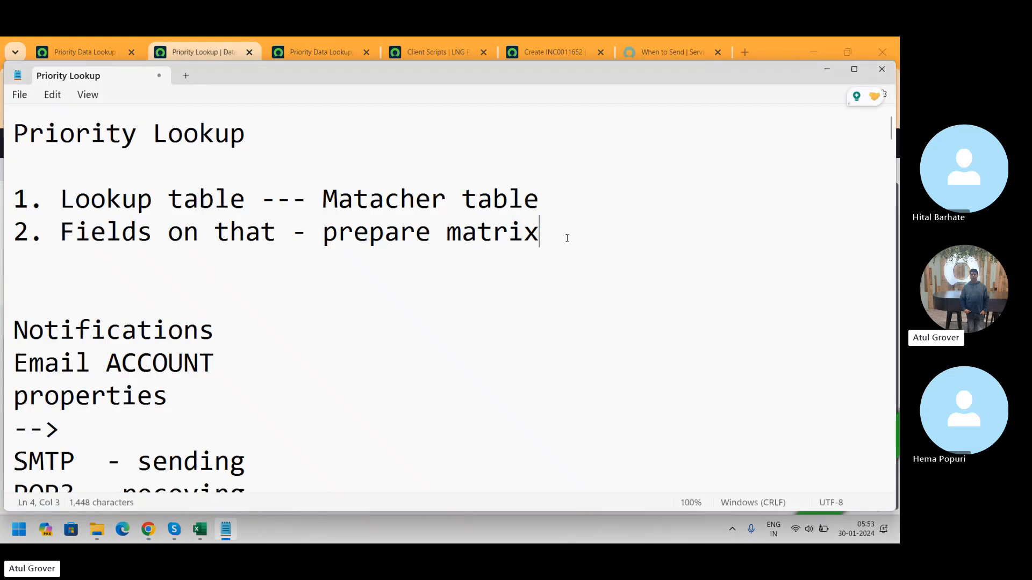
key(Return)
text(3 Day)
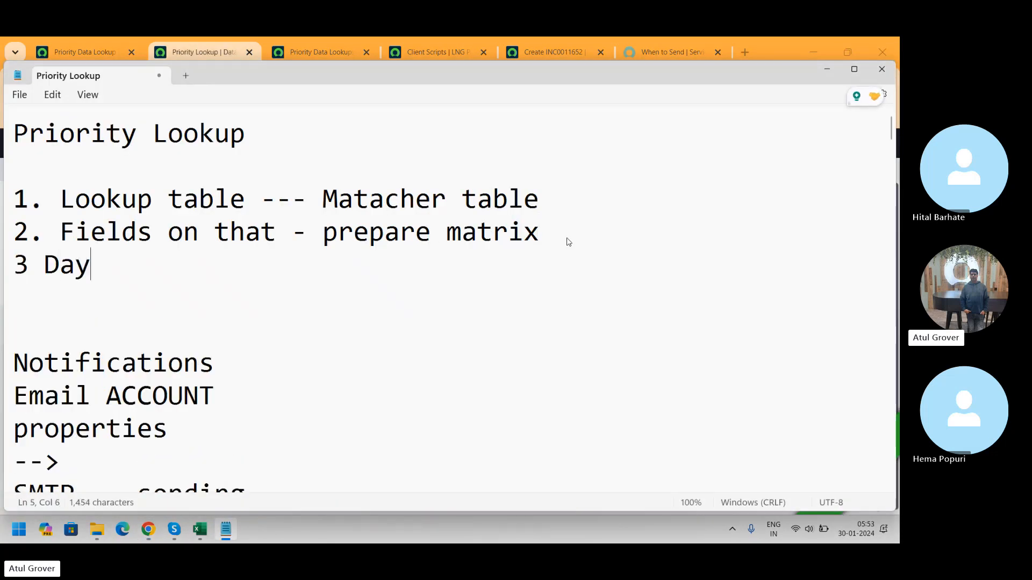
key(BackSpace)
text(ta defin)
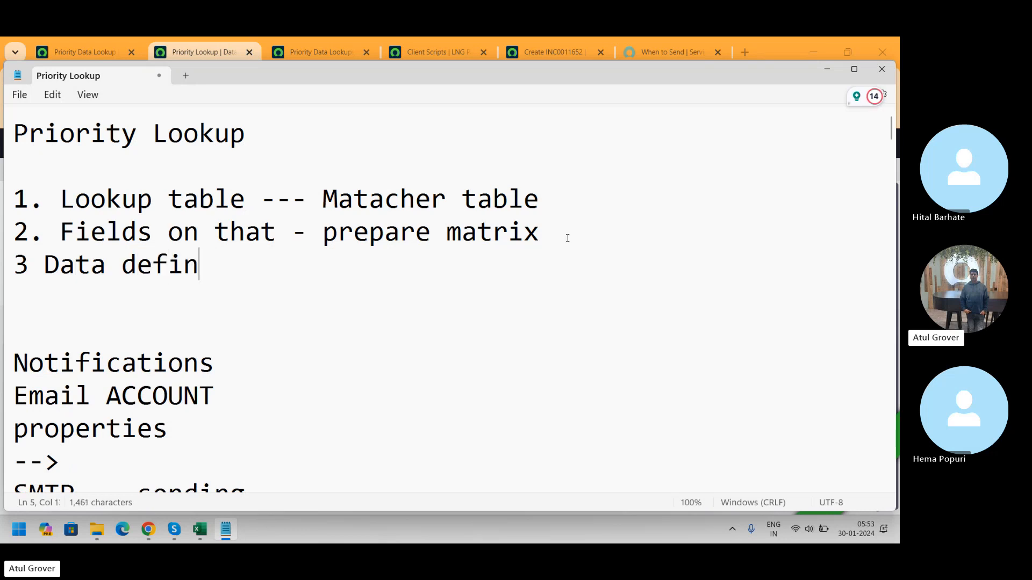
key(Return)
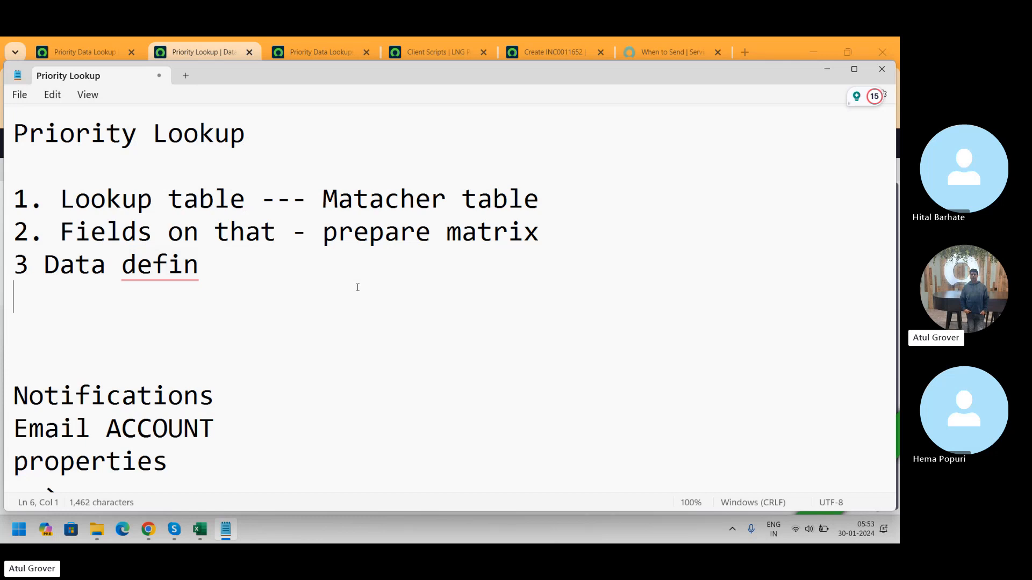
key(alt+Tab)
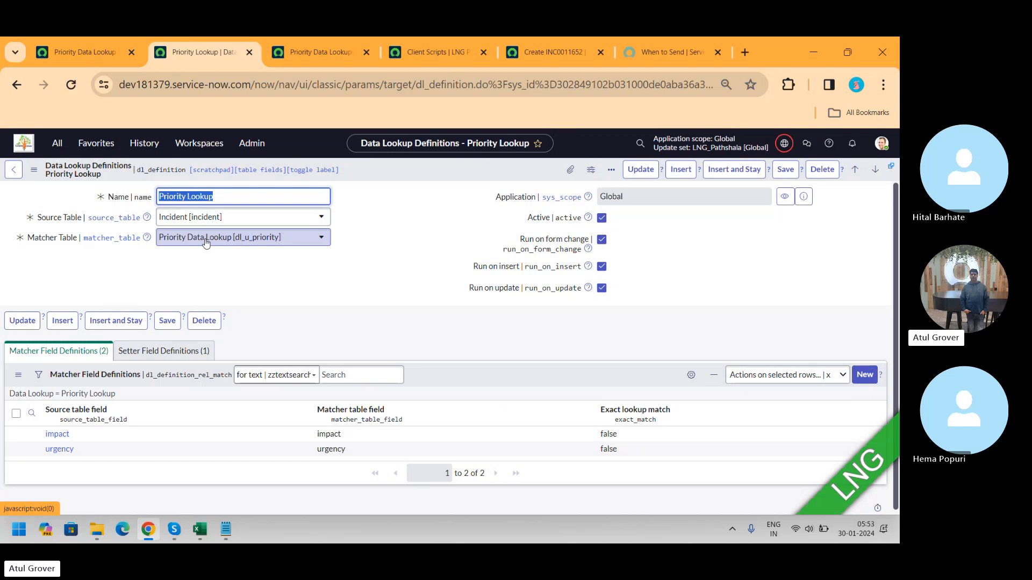
Step: Compare the Priority Data Lookups list with the Priority Lookup definition's matcher and setter field definitions
click(326, 49)
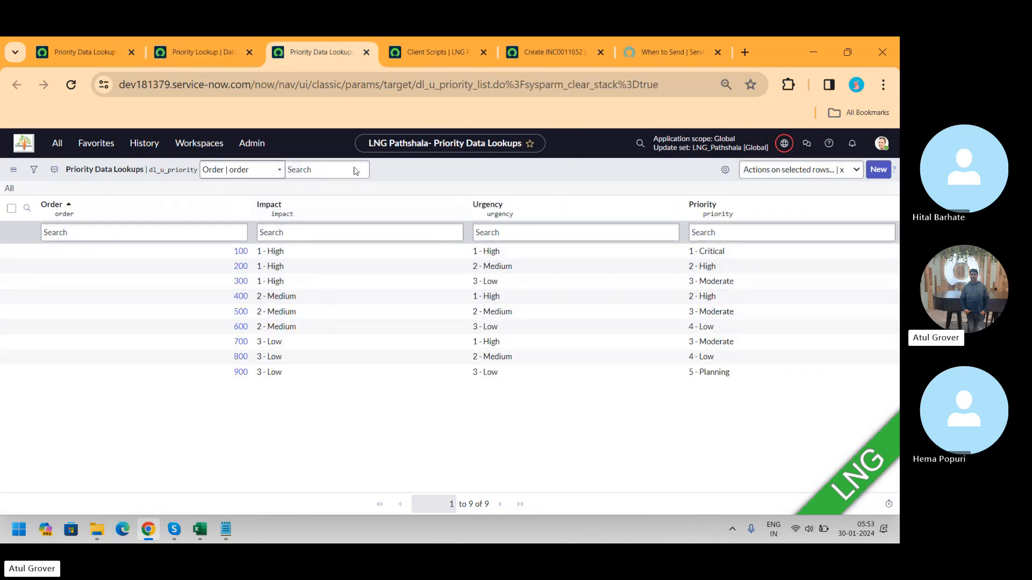
click(203, 54)
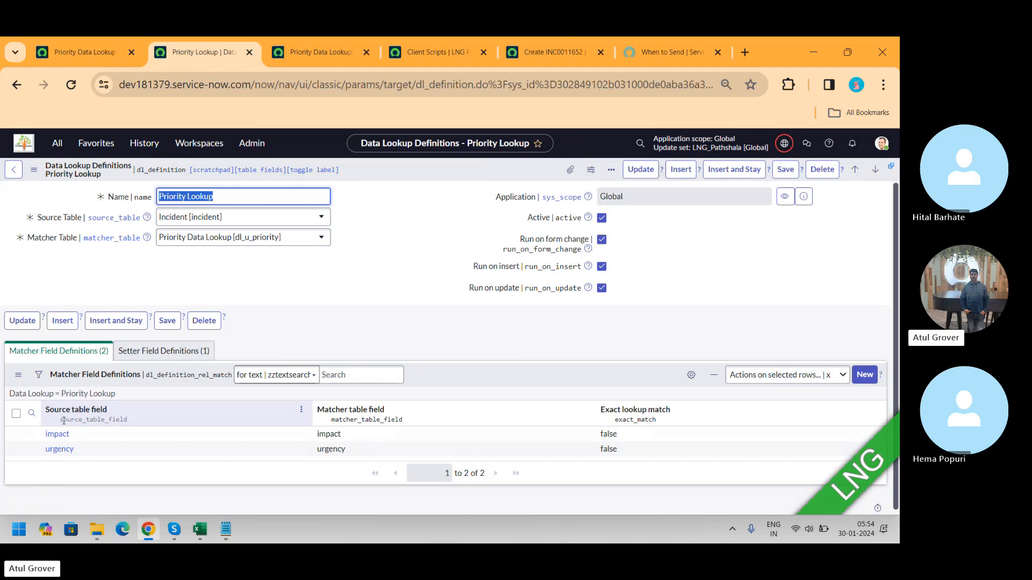
click(164, 351)
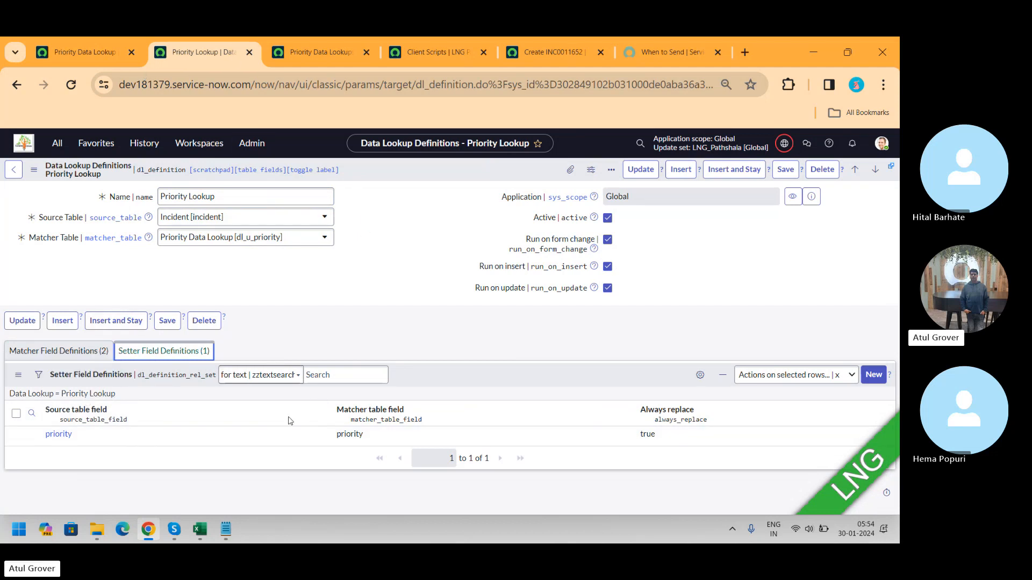
Step: In the notes, add sub-points 'i. Table mapping', 'ii match' and 'iii set' under the third line
click(226, 530)
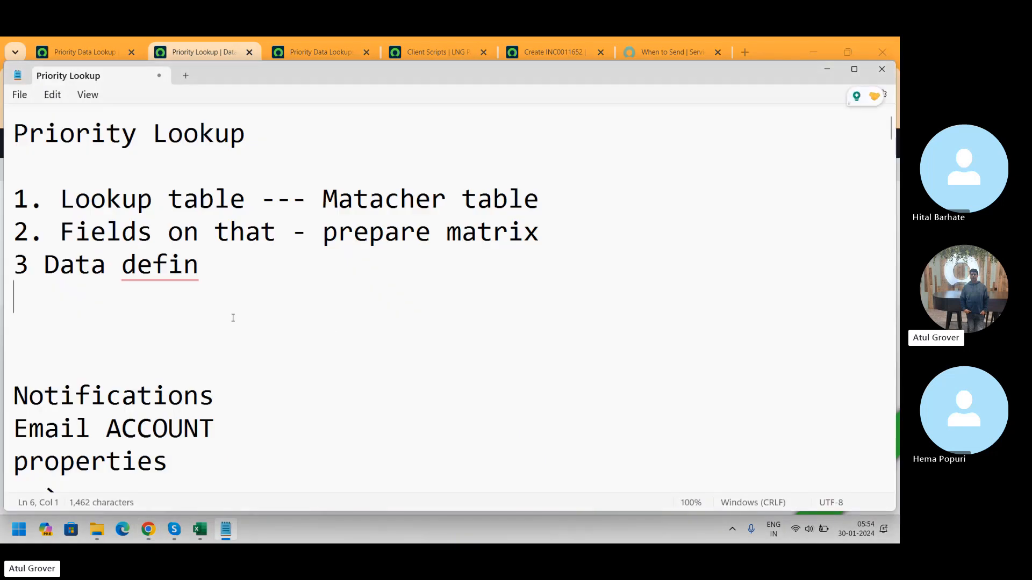
text(i. Table m)
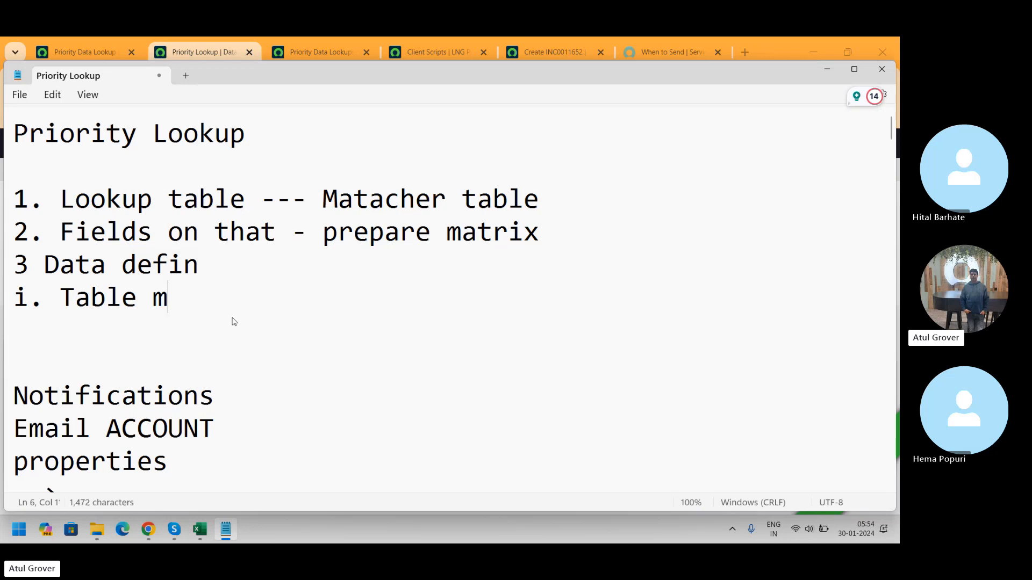
text(apping)
key(Return)
text(11)
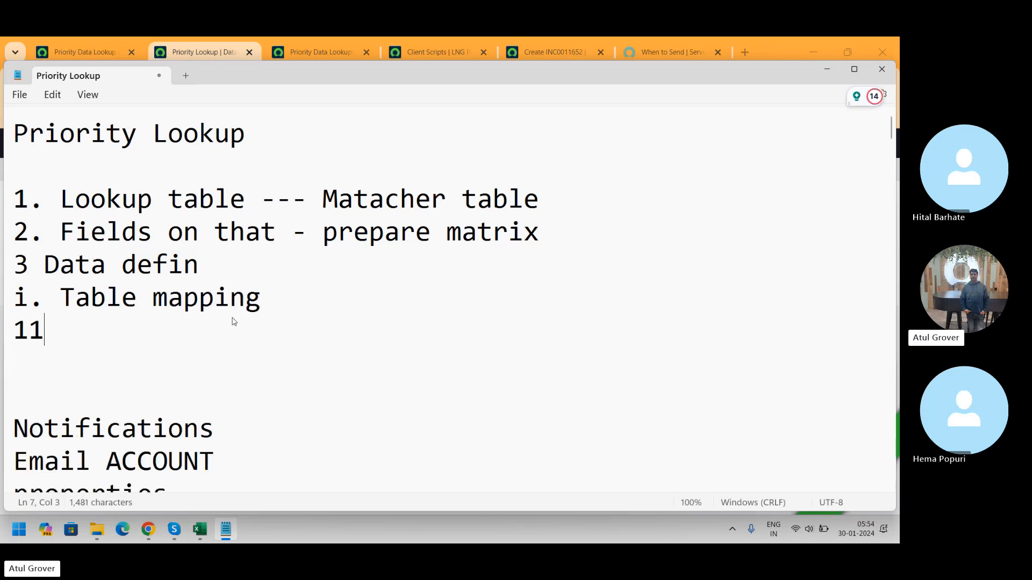
key(BackSpace)
key(BackSpace)
text(ii )
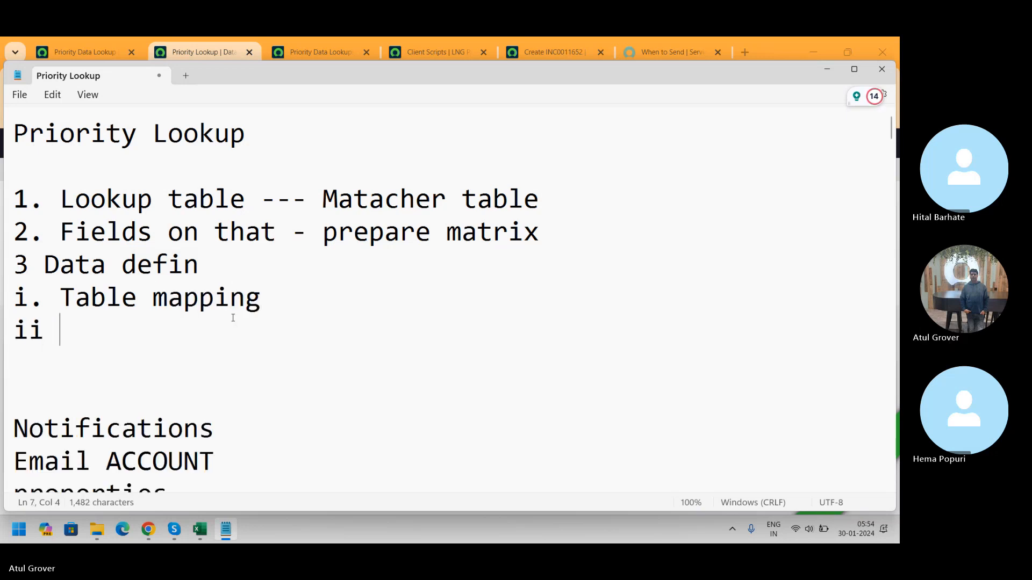
text(Seter)
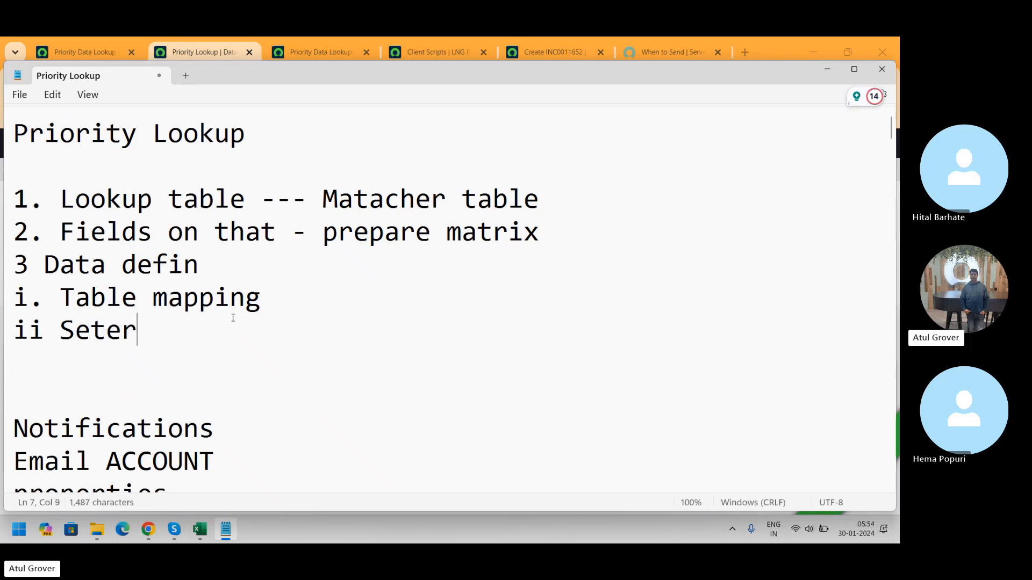
key(Return)
text(iii)
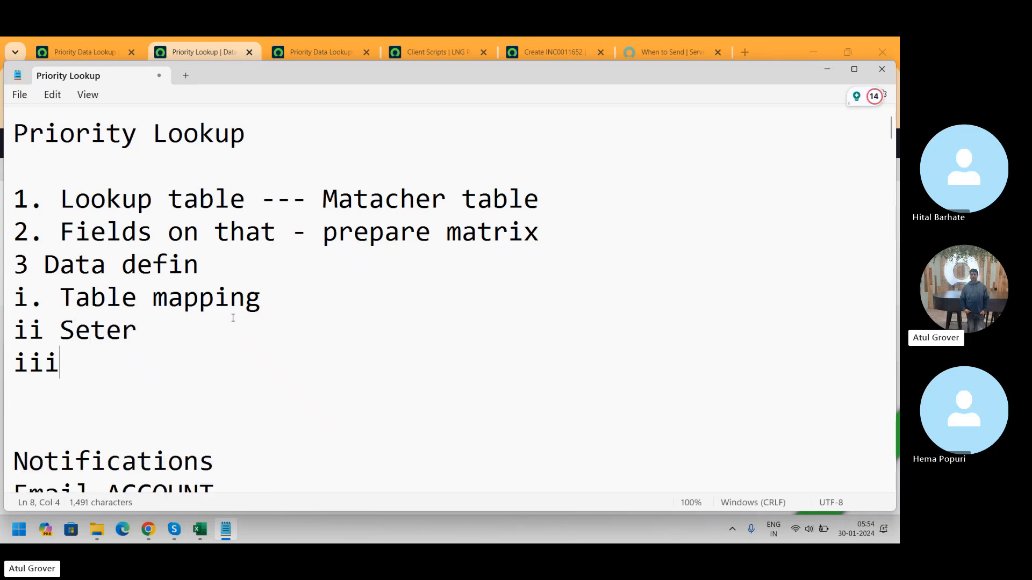
text( matc)
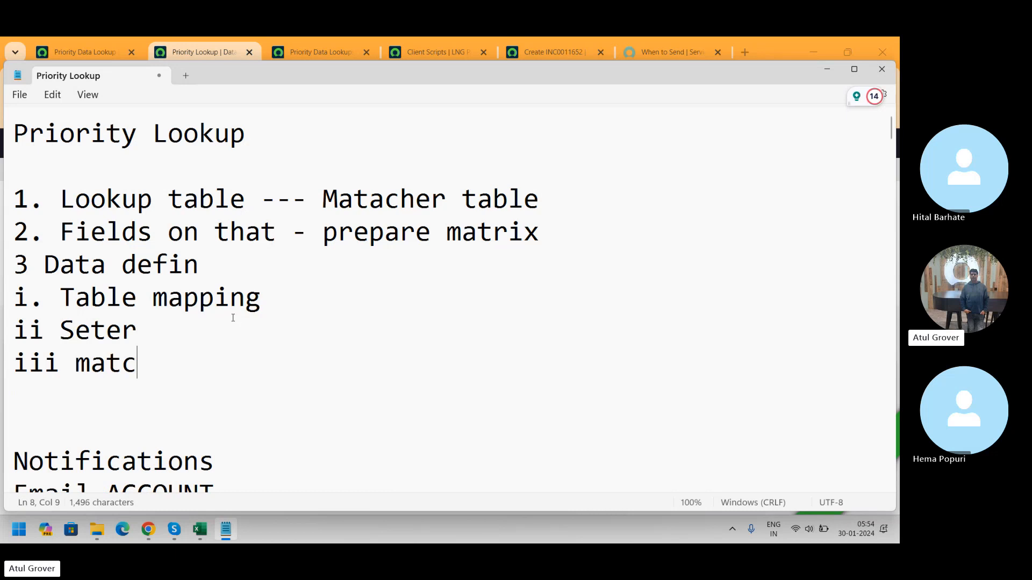
key(BackSpace)
key(BackSpace)
key(BackSpace)
key(BackSpace)
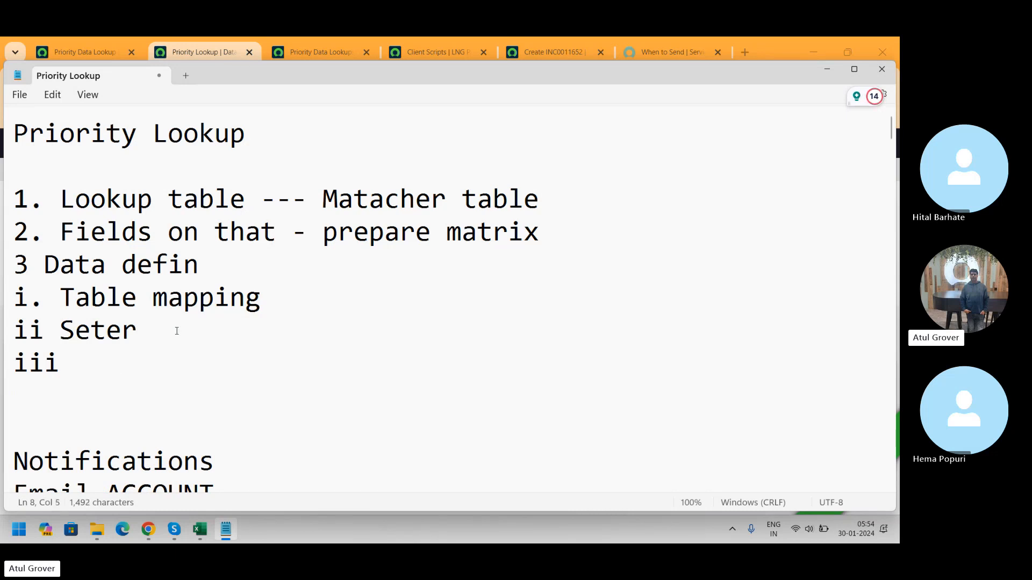
key(BackSpace)
key(BackSpace)
key(BackSpace)
key(BackSpace)
key(BackSpace)
text(match)
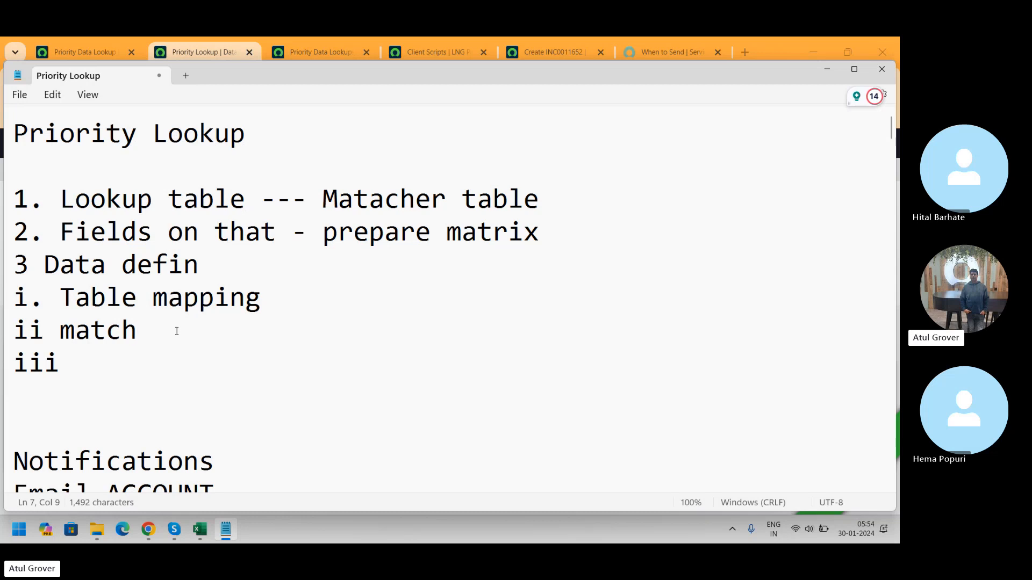
key(Down)
text(e)
key(BackSpace)
text(set)
Step: Return to the Priority Lookup definition and show its Matcher Field Definitions
key(alt+Tab)
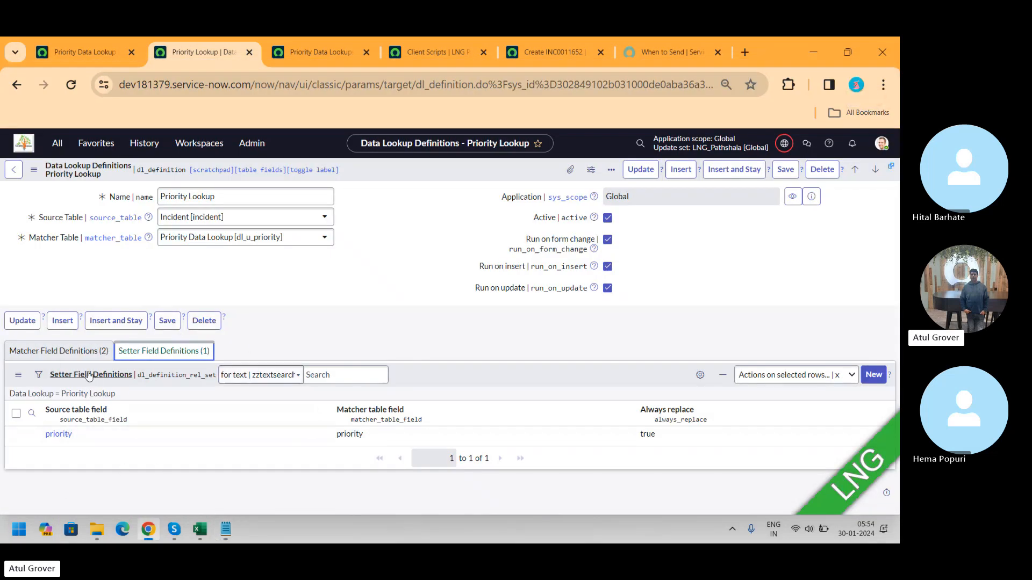
click(58, 351)
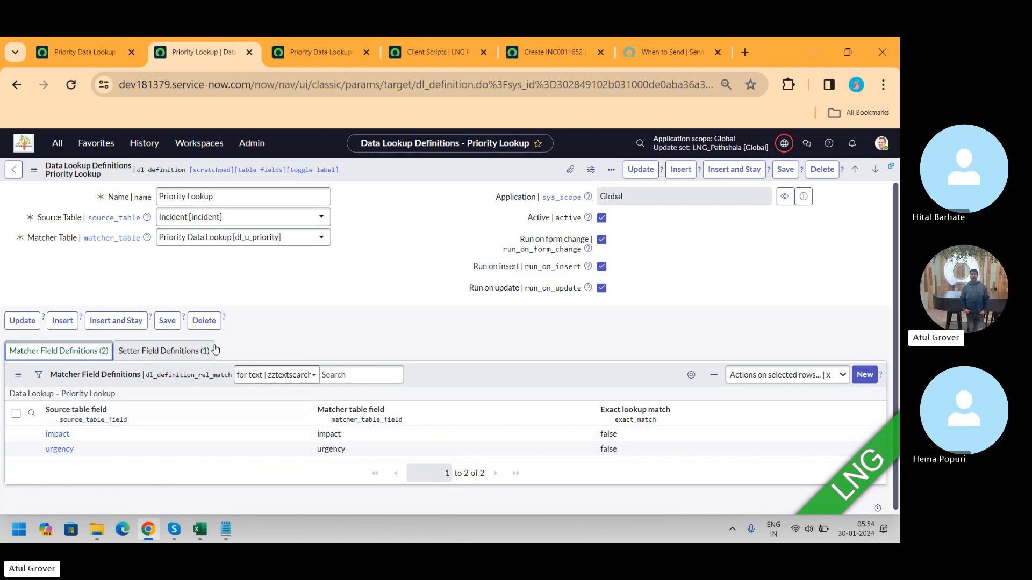
Step: On the new incident form, set Impact to 1 - High
click(551, 52)
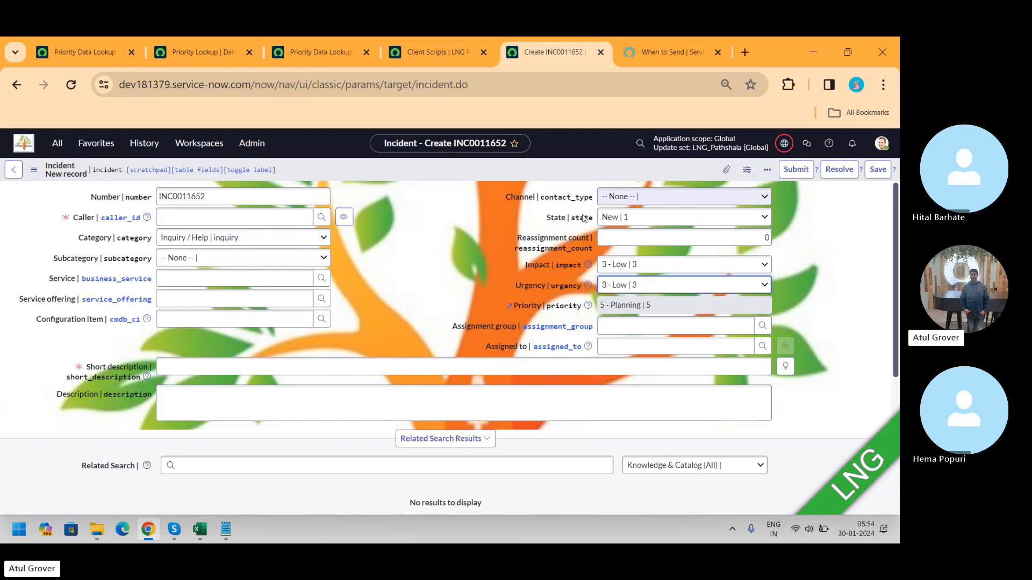
click(629, 265)
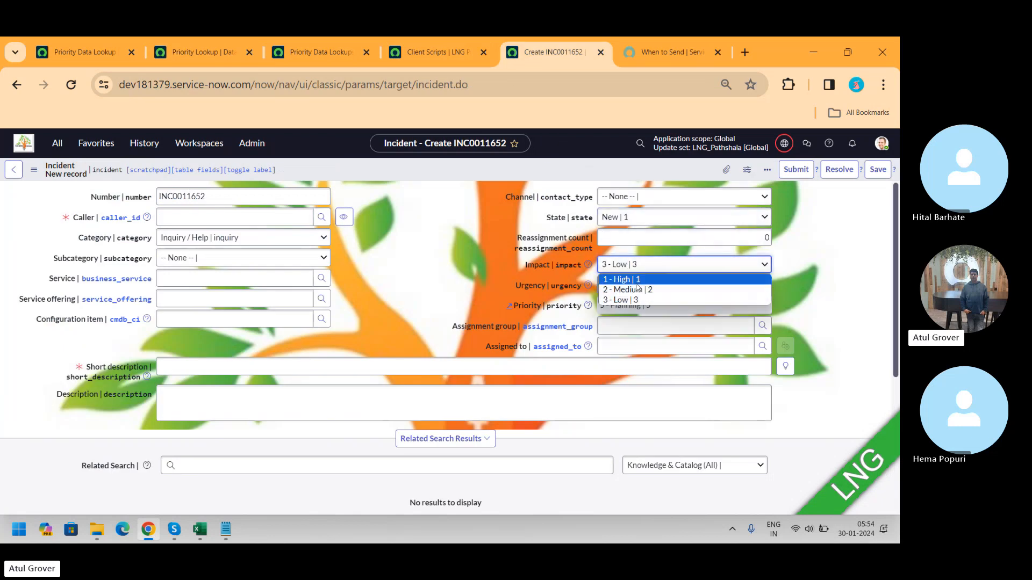
click(636, 283)
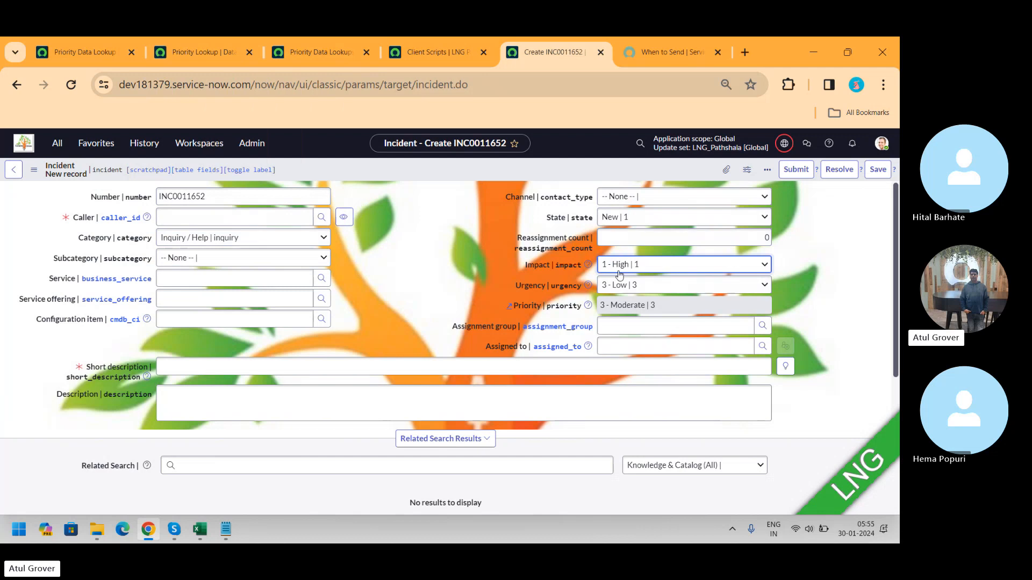
Step: Compare the incident's priority against the Priority Data Lookups rows and the setter field definition
click(317, 52)
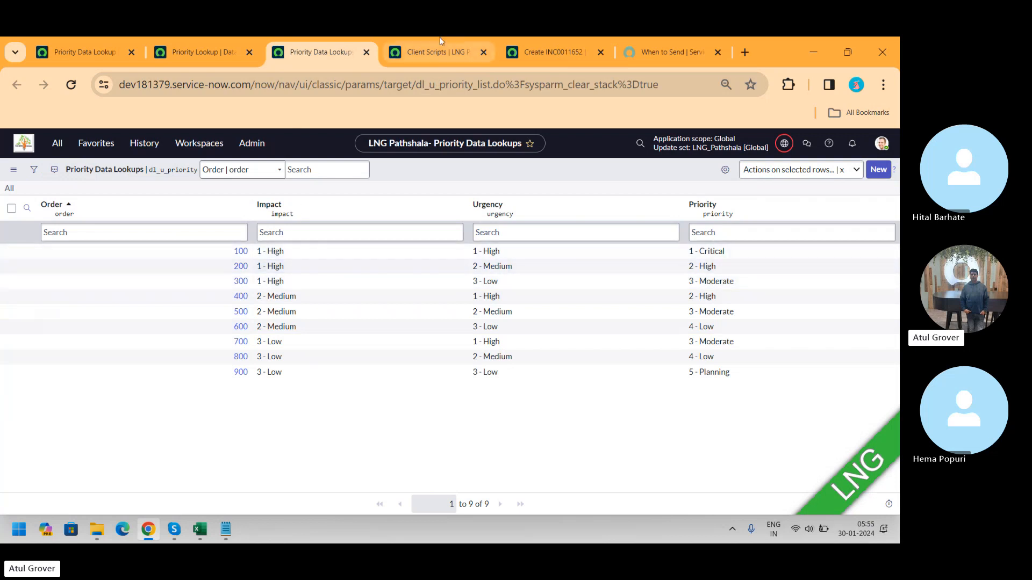
click(553, 52)
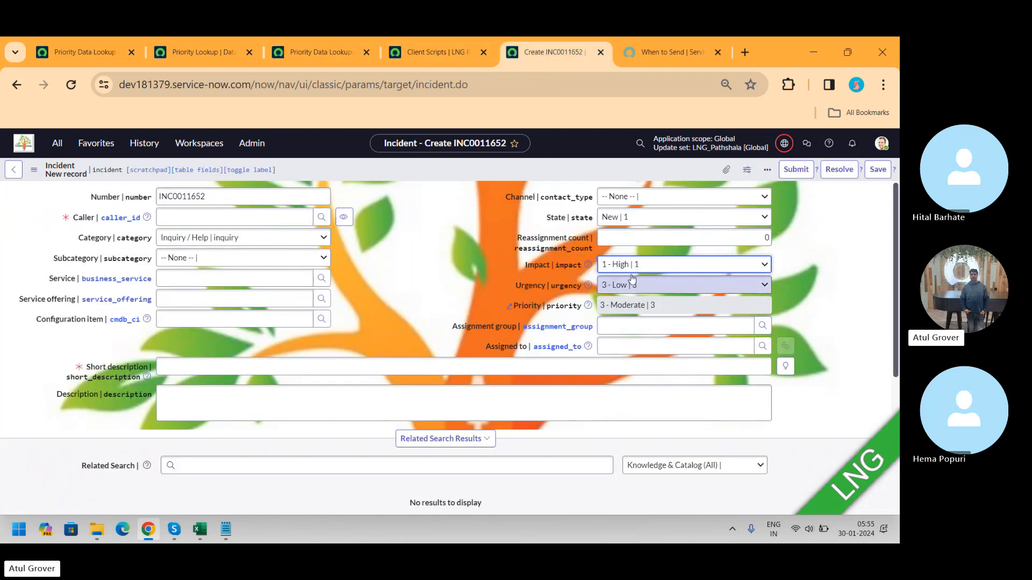
click(301, 47)
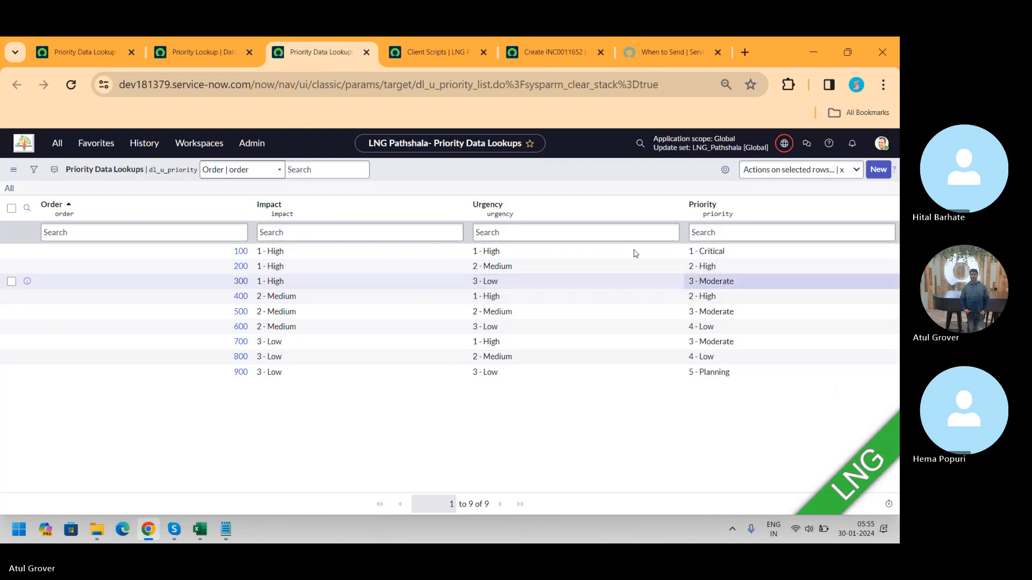
click(200, 52)
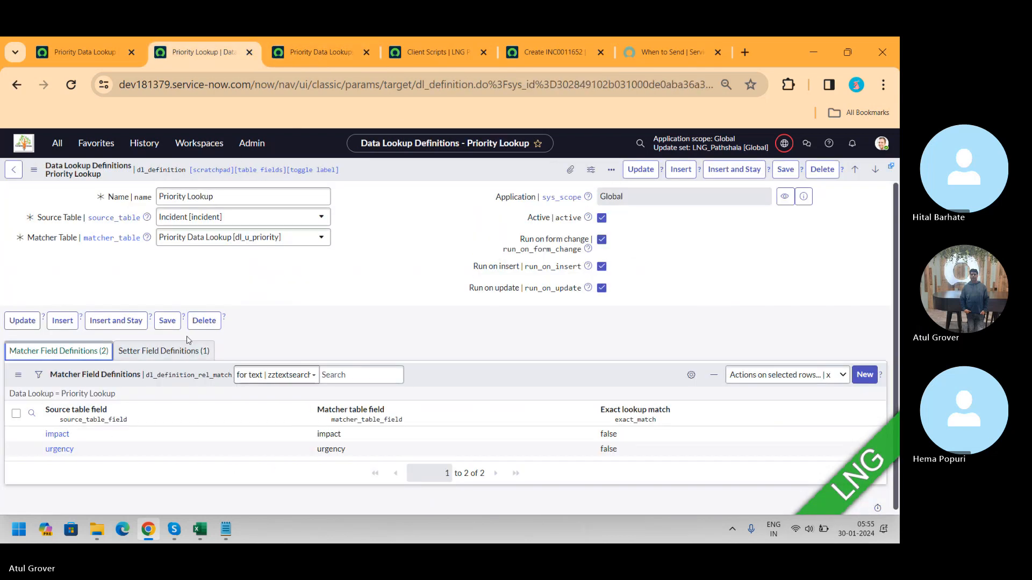
click(164, 351)
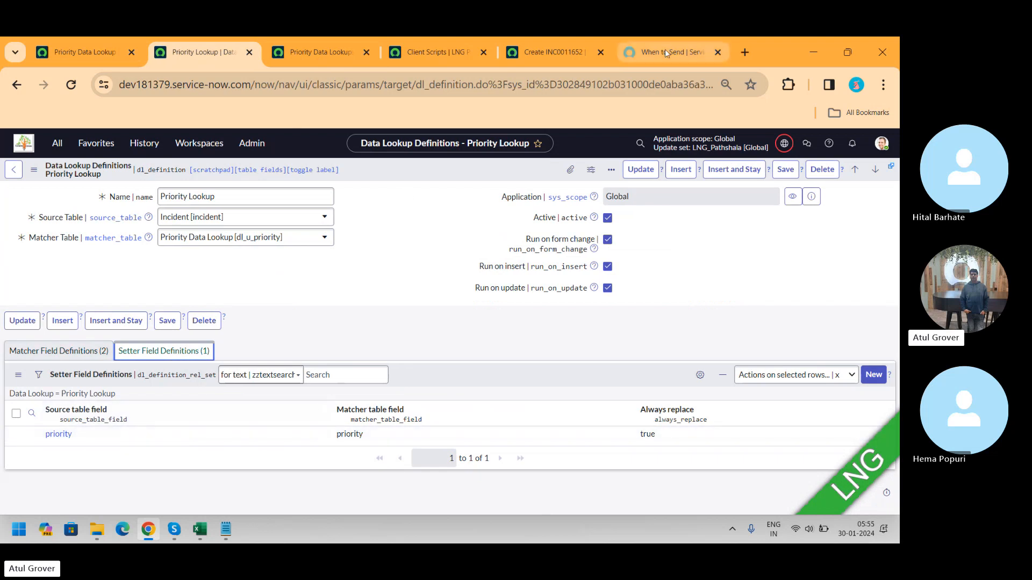
click(557, 52)
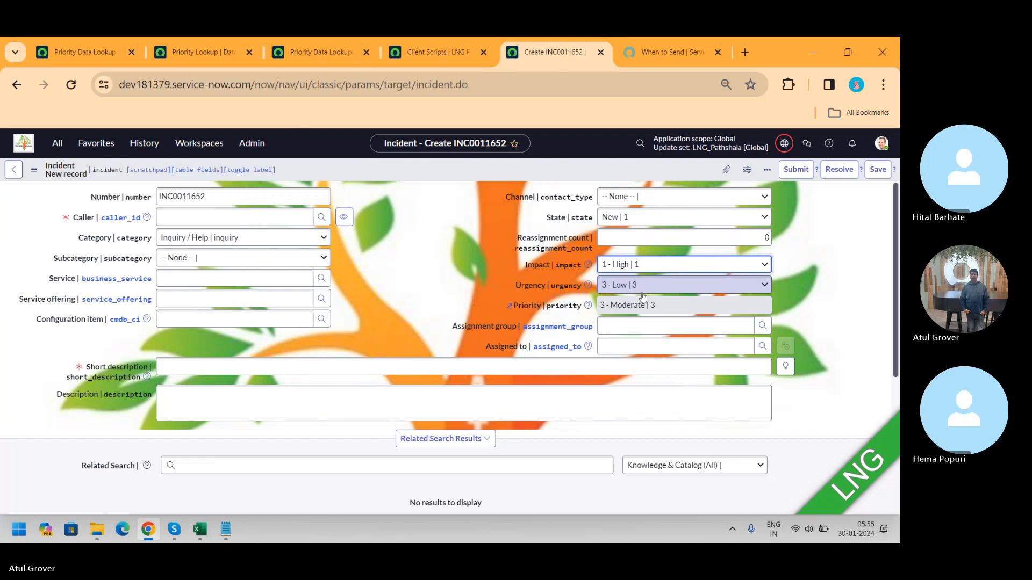
Step: Switch back to the notes and select the 'Matacher table' text
key(alt+Tab)
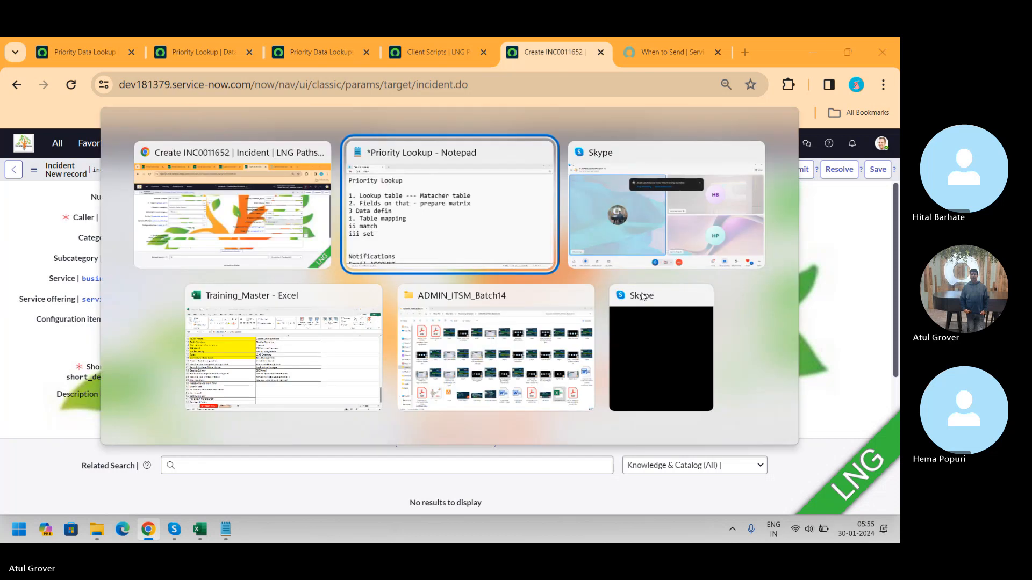
key(alt+Tab)
key(Tab)
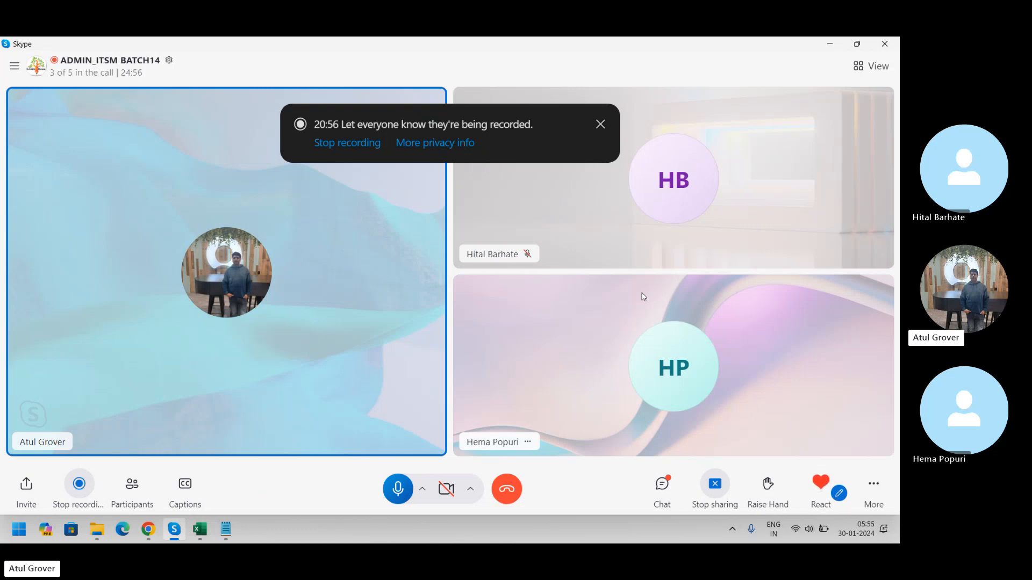
key(alt+Tab)
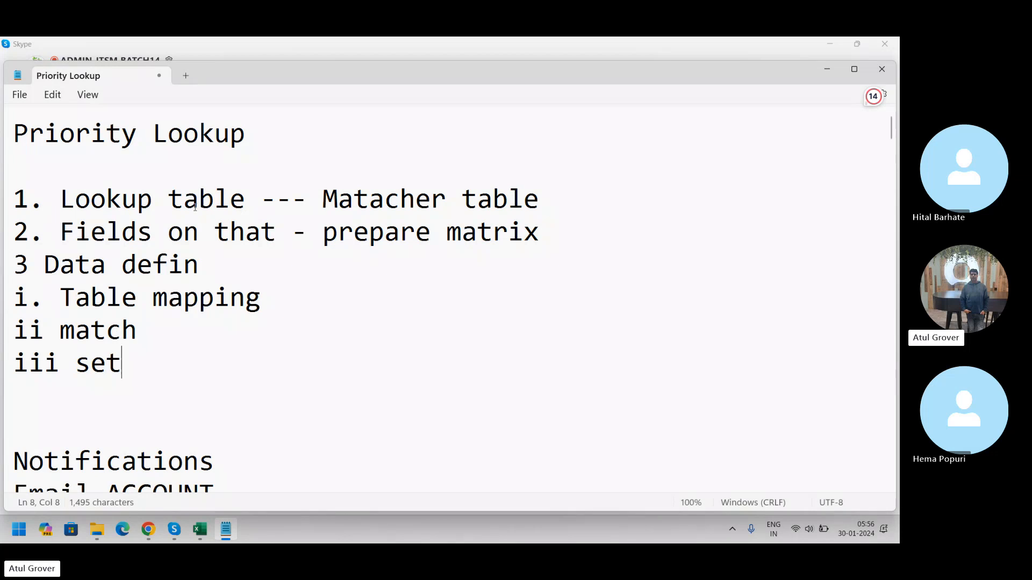
drag(337, 199, 526, 201)
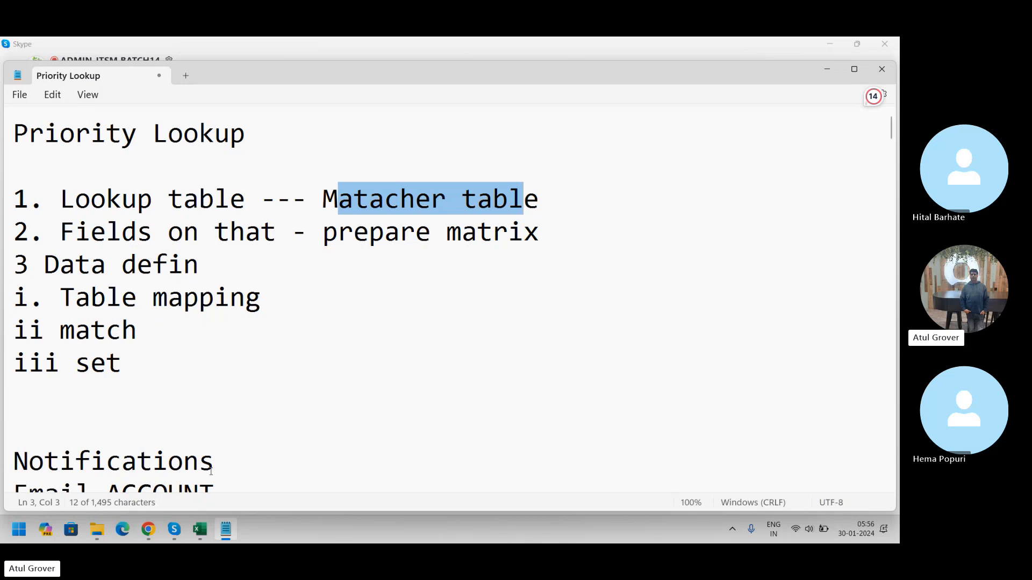
Step: Add a matcher field definition to Priority Lookup mapping source field Caller (caller_id) to matcher field Created by (sys_created_by)
click(148, 531)
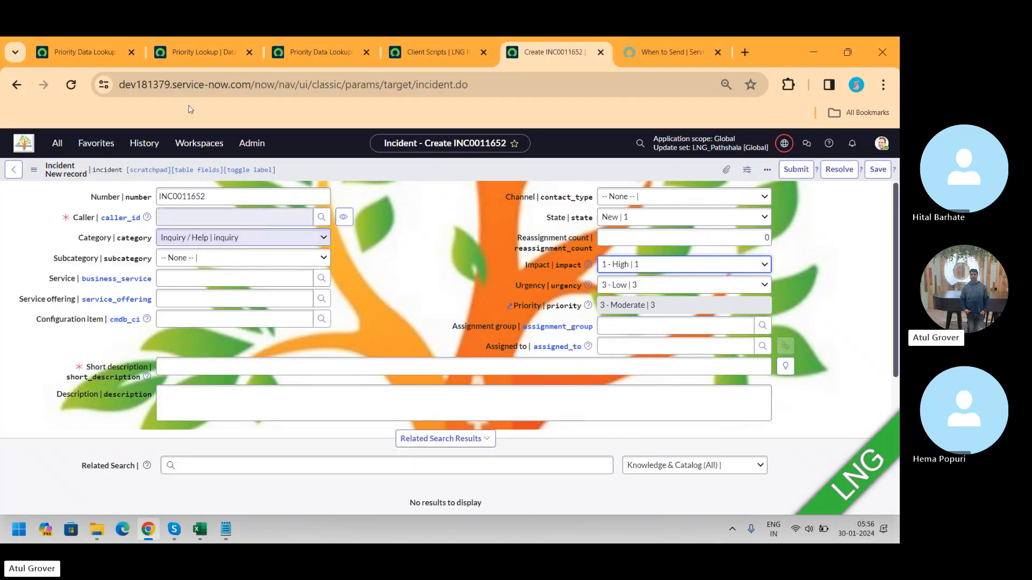
click(226, 52)
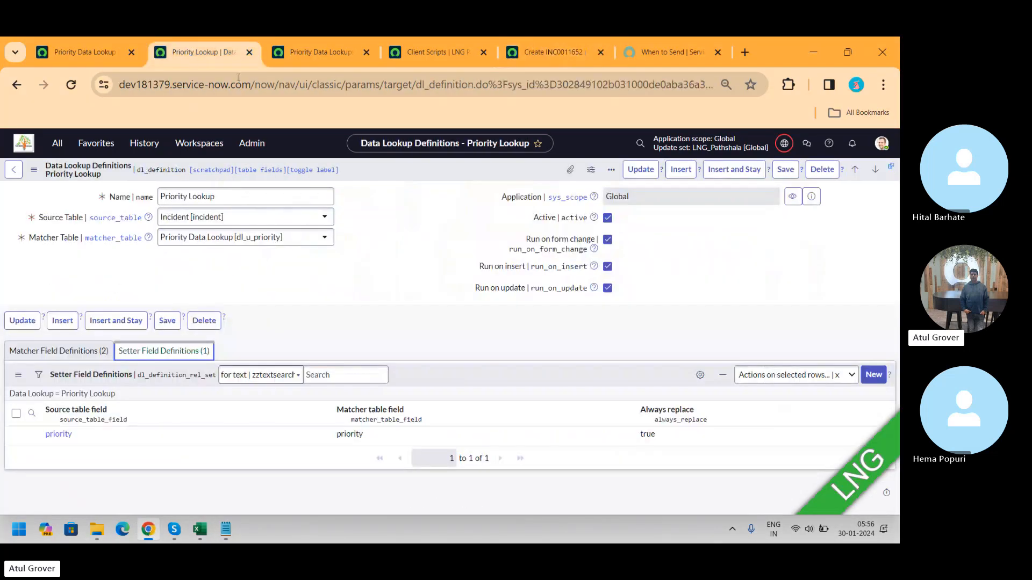
click(52, 357)
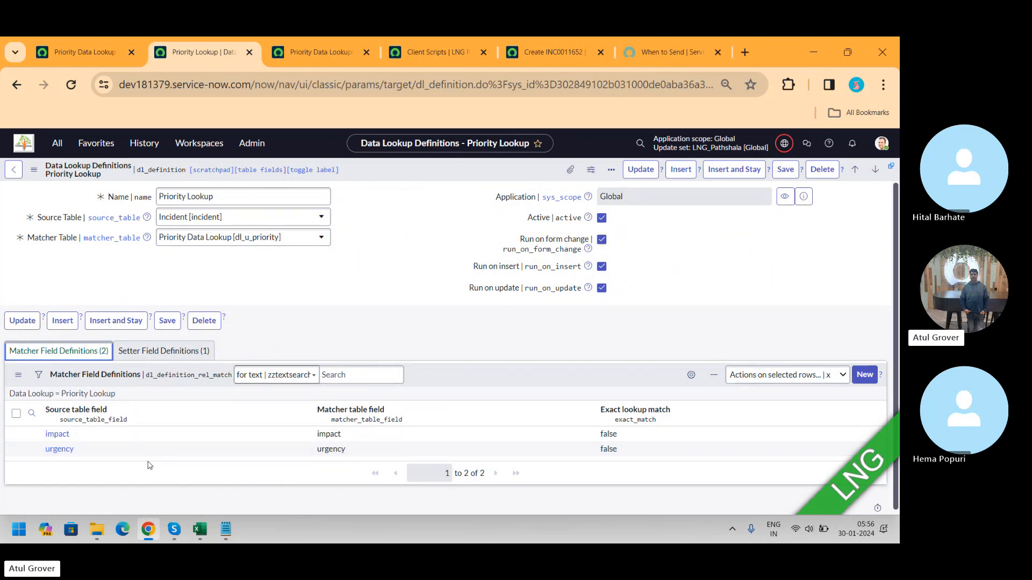
click(867, 377)
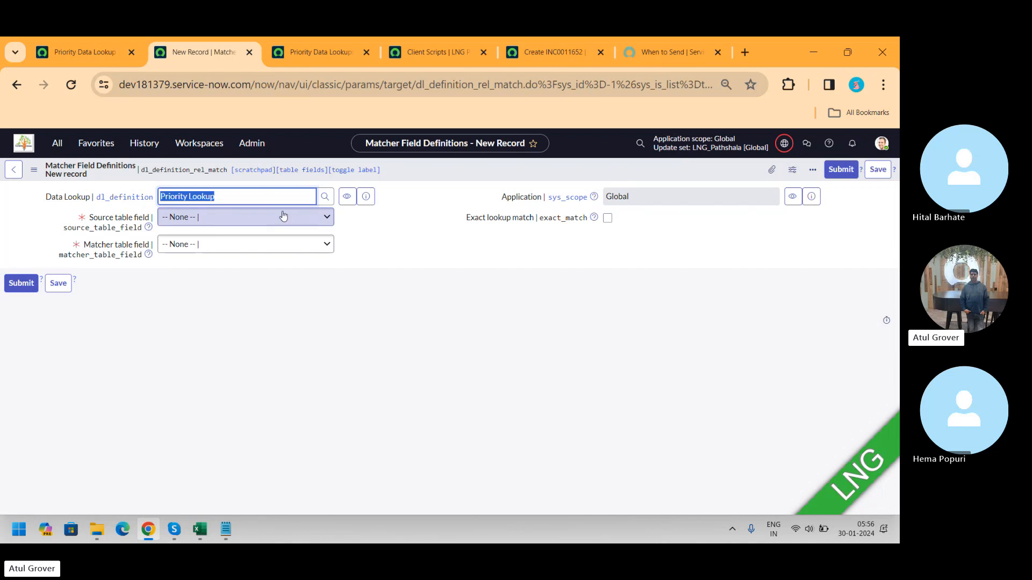
click(241, 226)
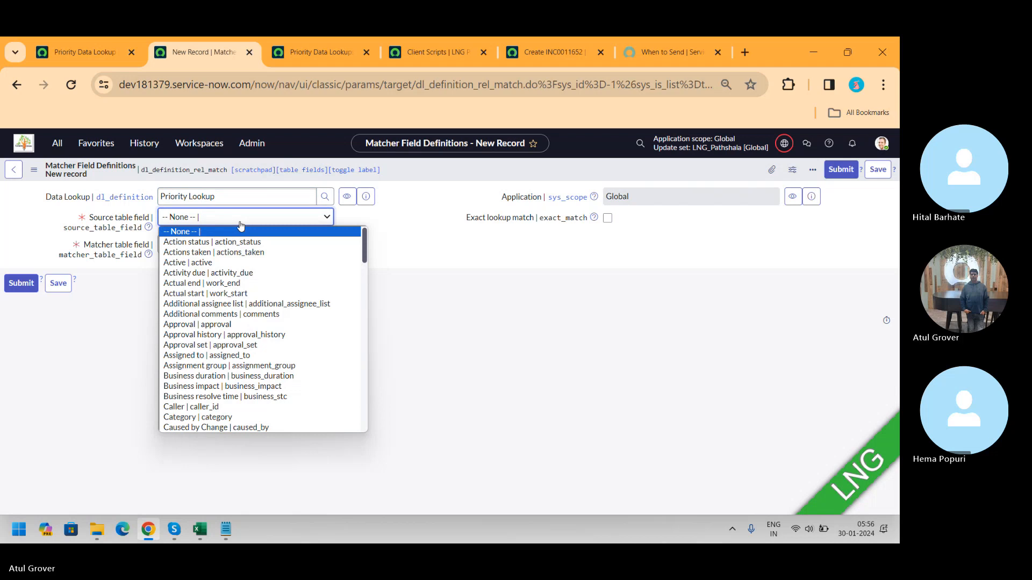
click(217, 408)
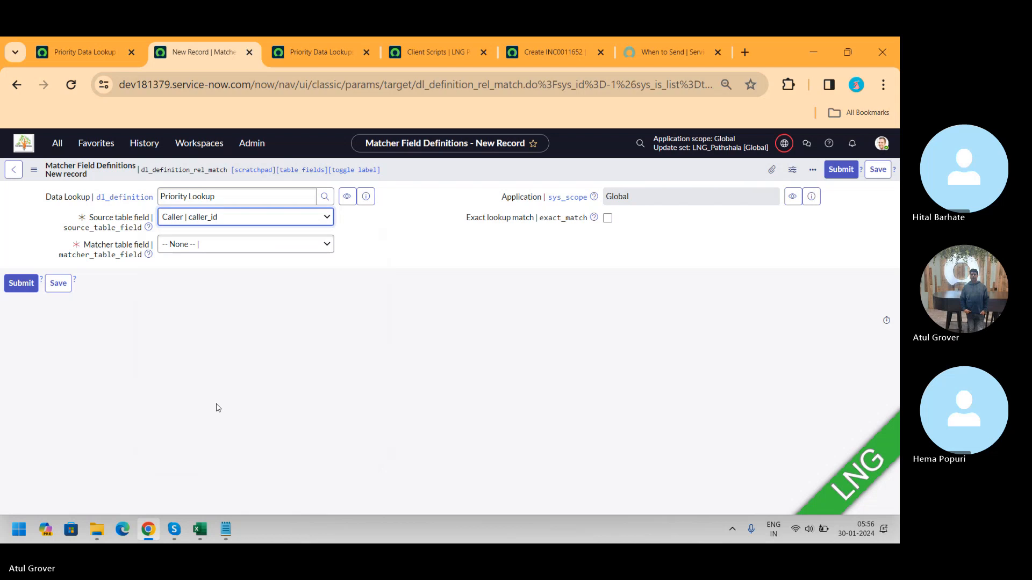
click(246, 245)
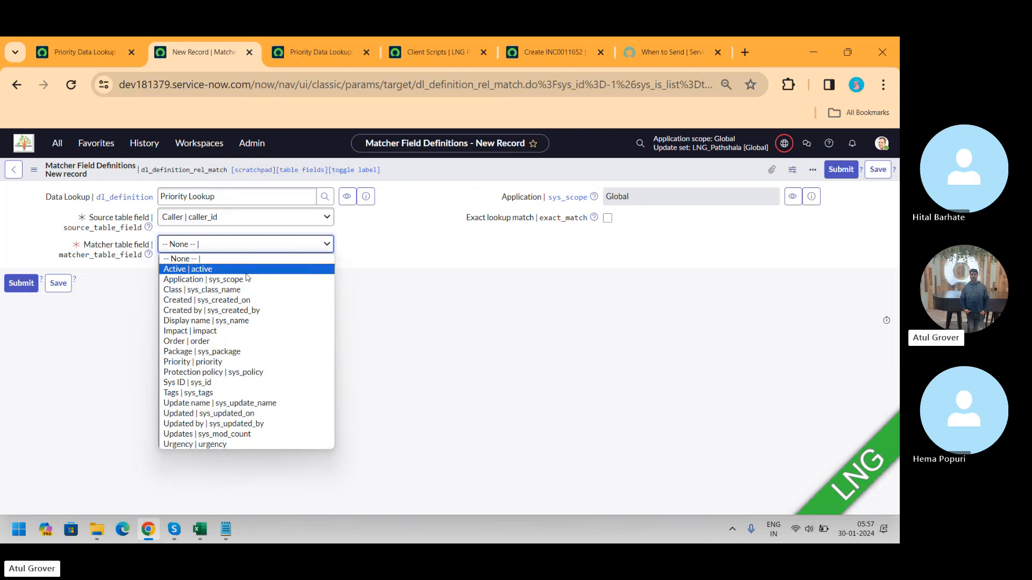
click(225, 312)
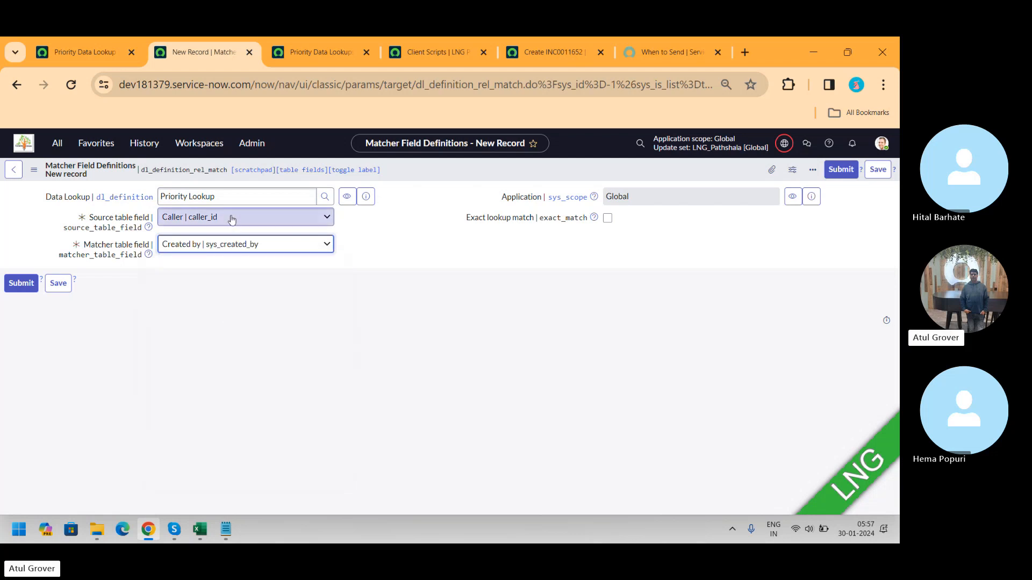
click(31, 288)
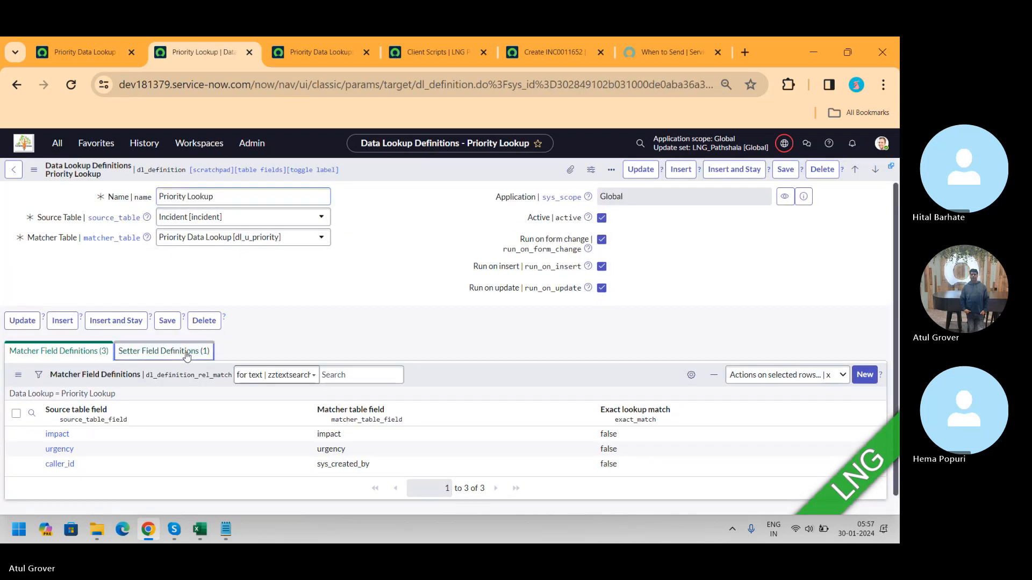
Step: Start a new setter field definition for Priority Lookup with source Assigned to and matcher Updated by
click(185, 352)
click(873, 375)
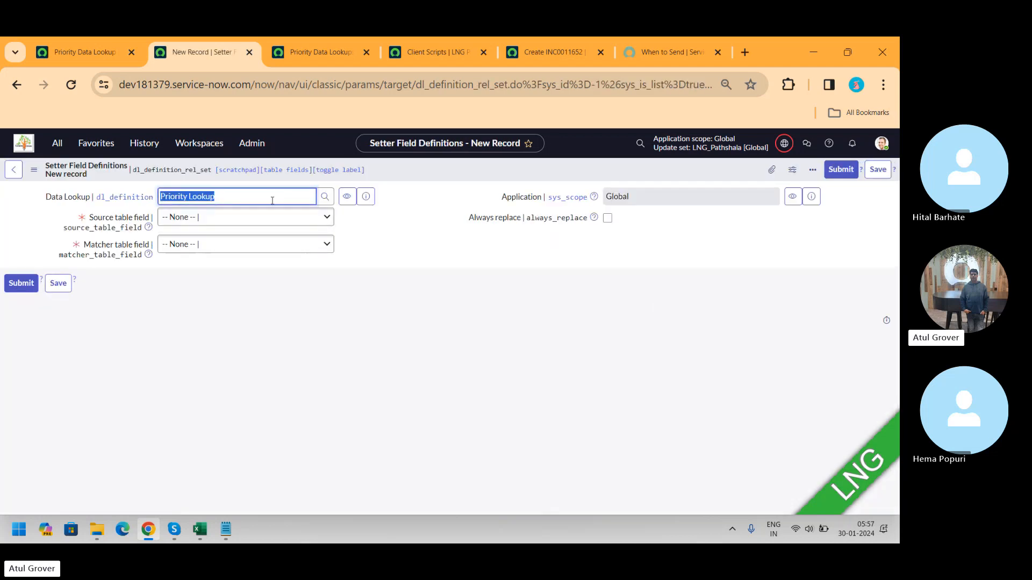
click(261, 217)
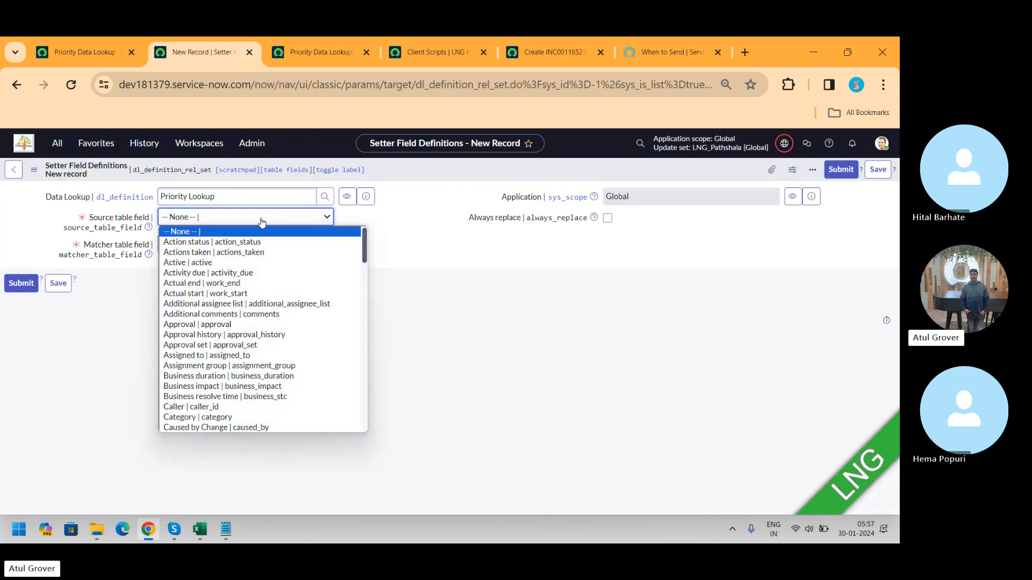
click(237, 356)
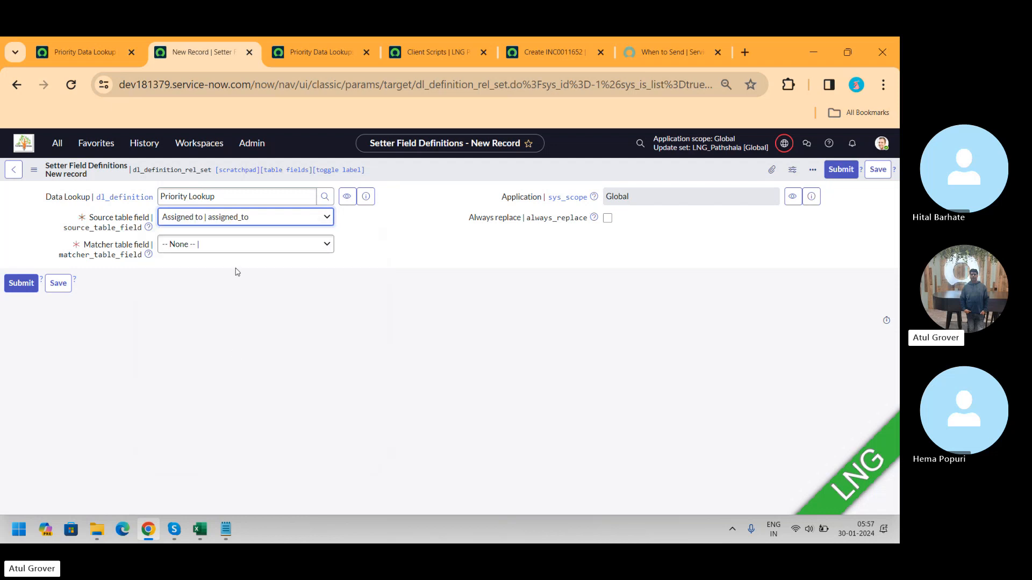
click(226, 244)
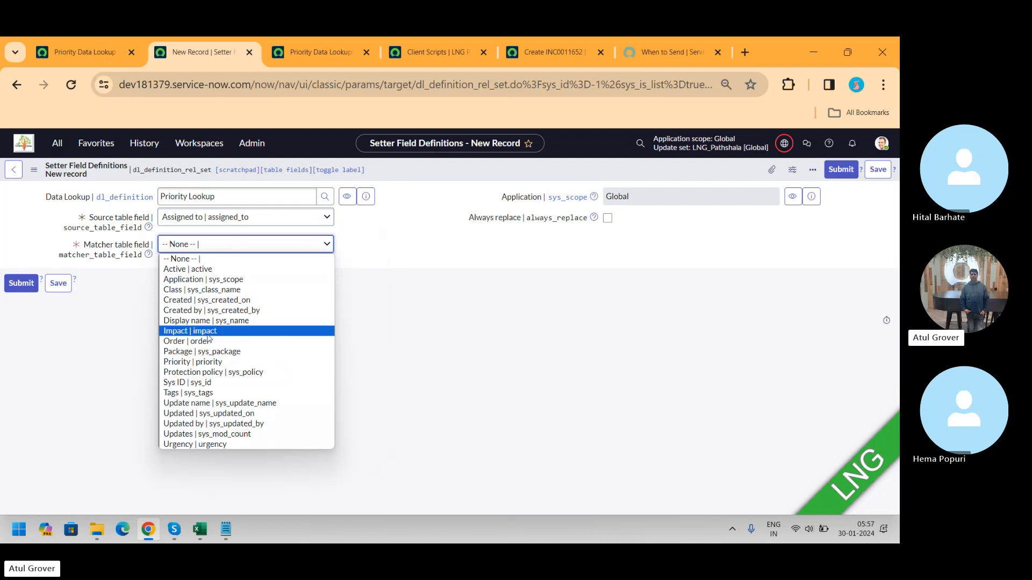
key(u)
key(u)
key(u)
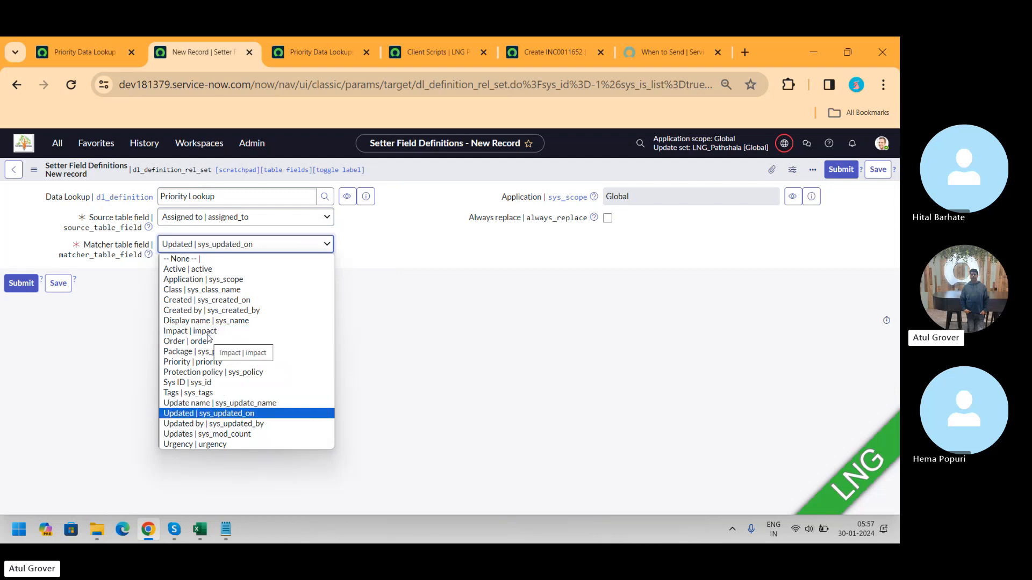
key(Return)
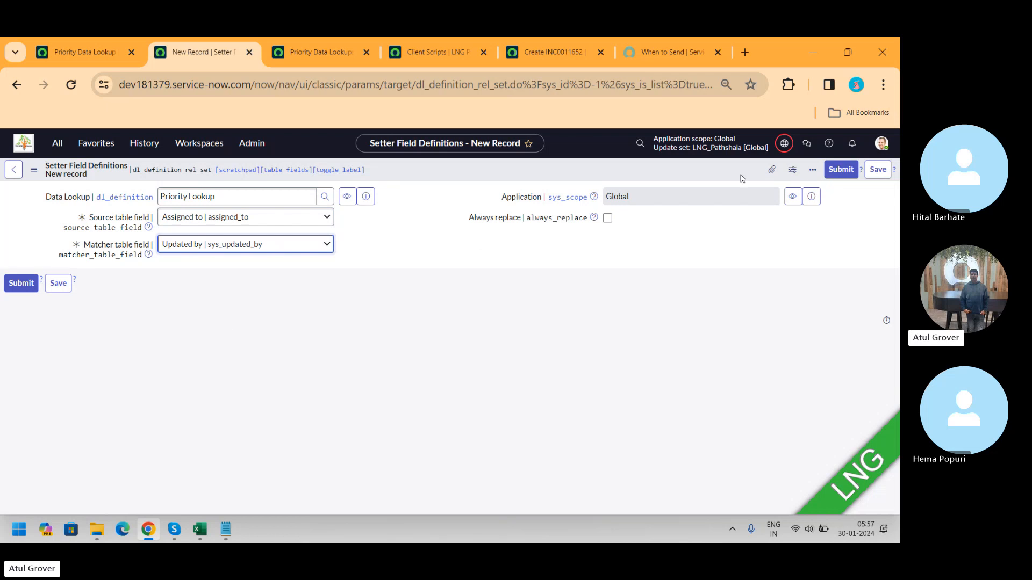
click(608, 219)
click(607, 218)
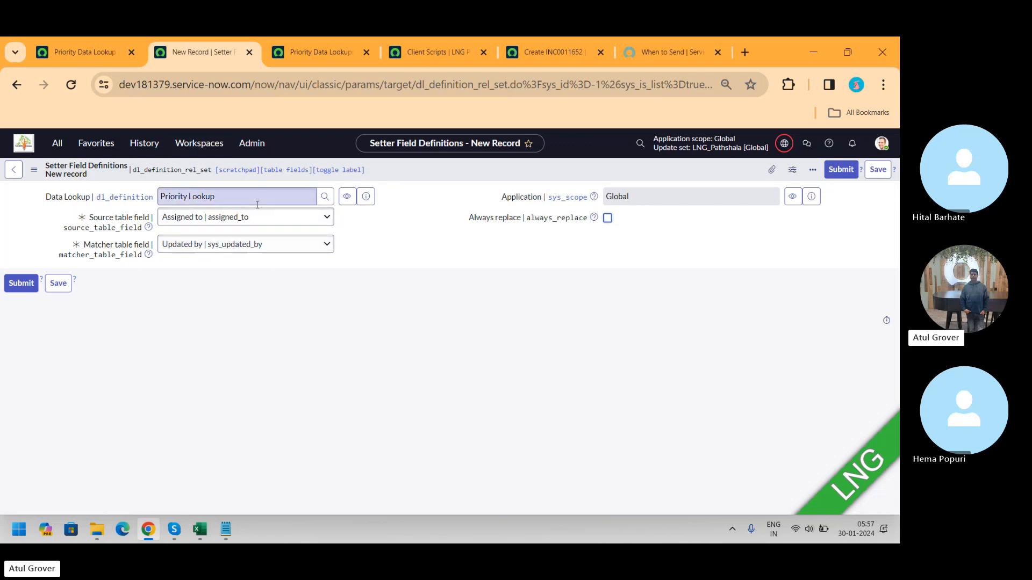
Step: Leave the unsaved setter field definition form and return to the Priority Lookup definition
click(317, 48)
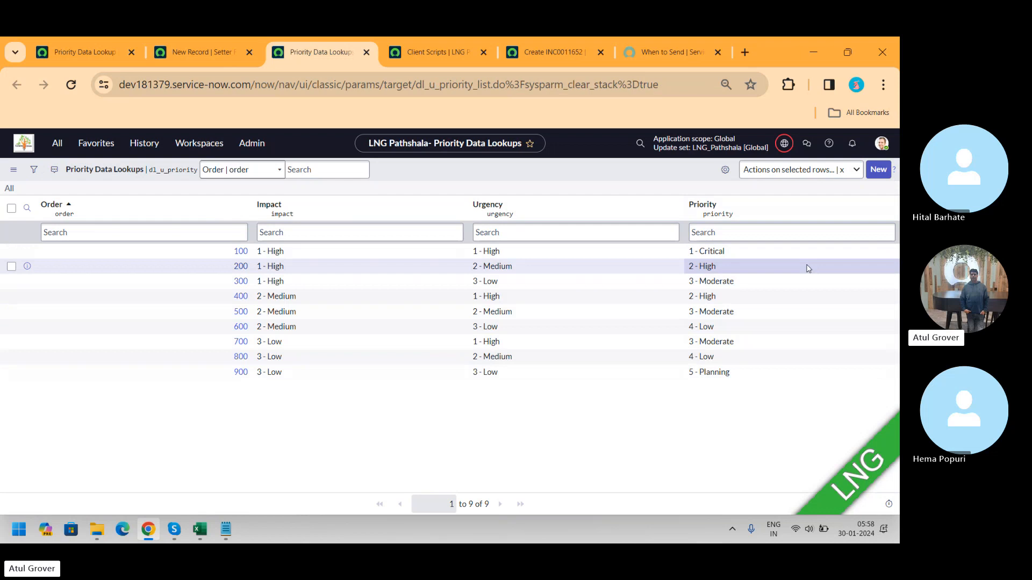
click(213, 52)
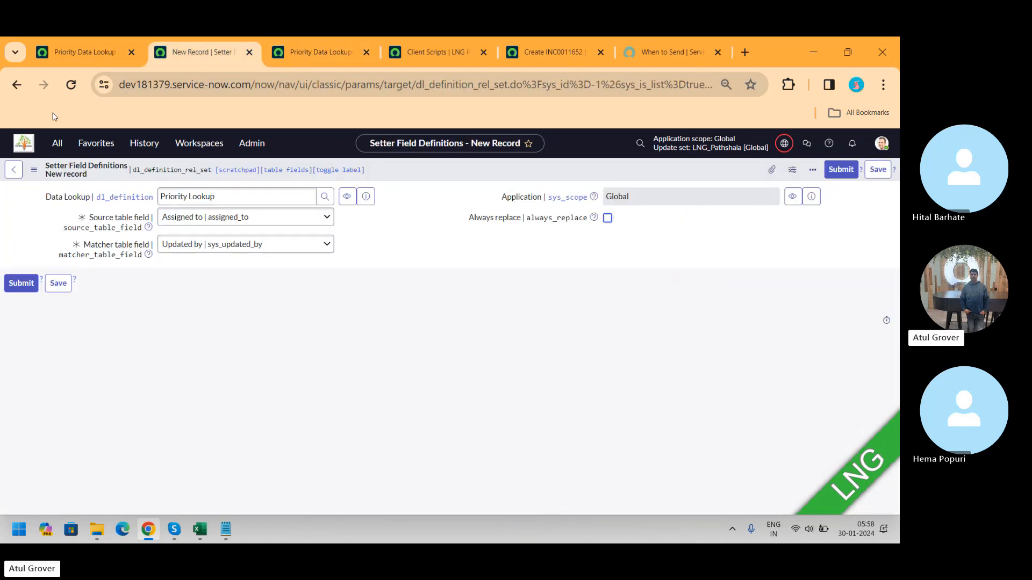
click(17, 85)
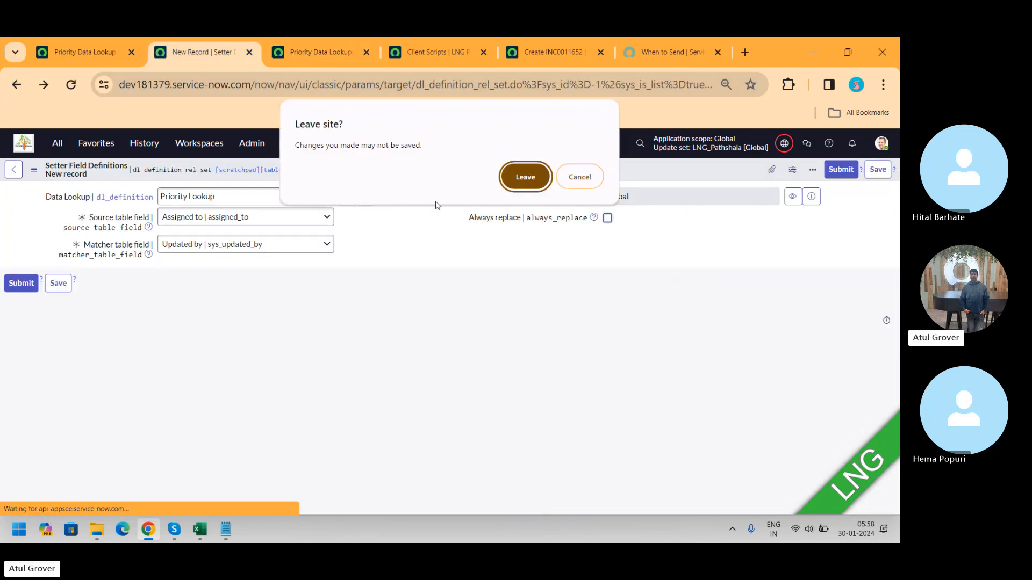
click(522, 177)
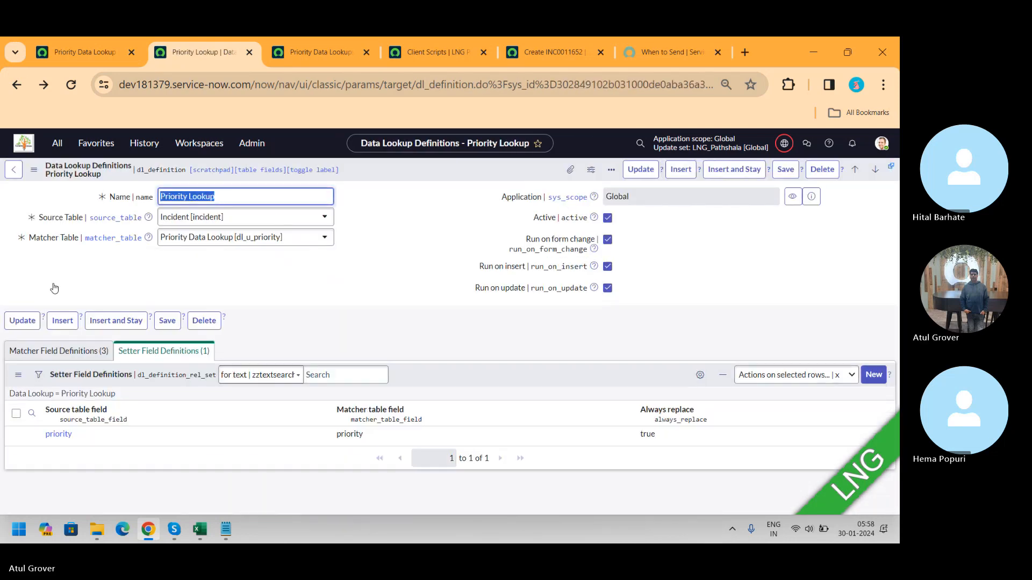
Step: Delete the caller_id matcher field definition from the Priority Lookup definition
click(56, 351)
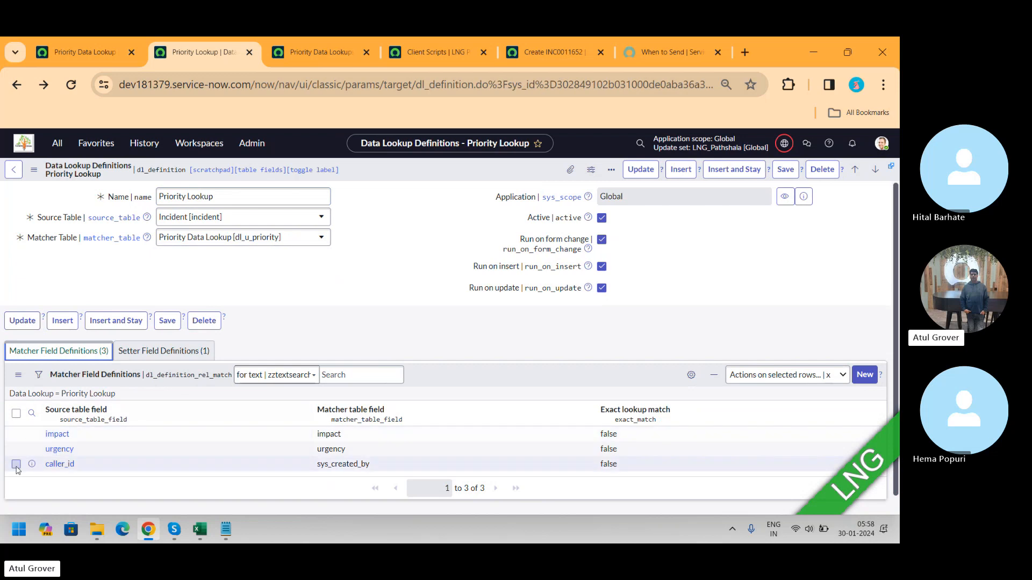
click(16, 465)
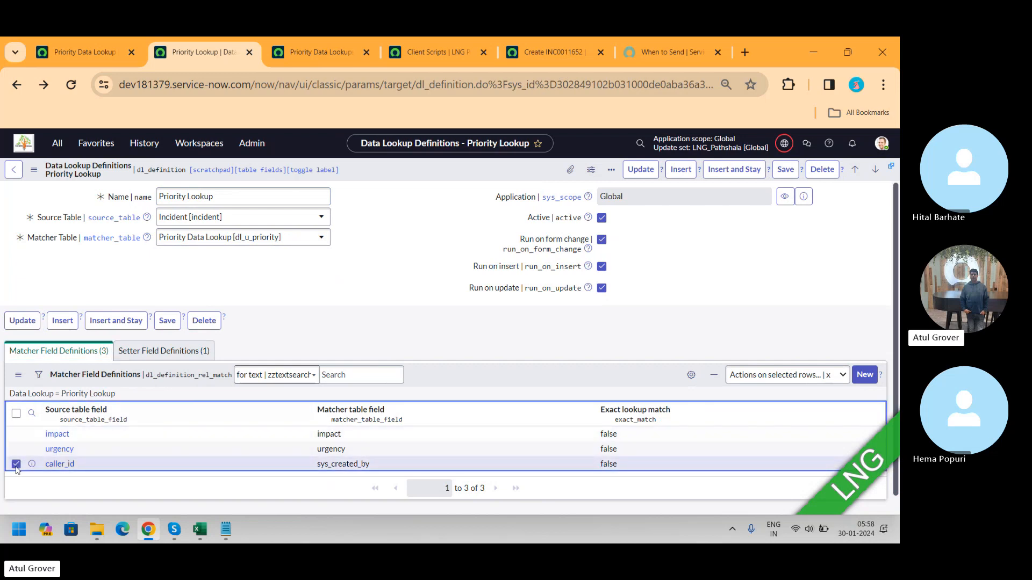
click(796, 382)
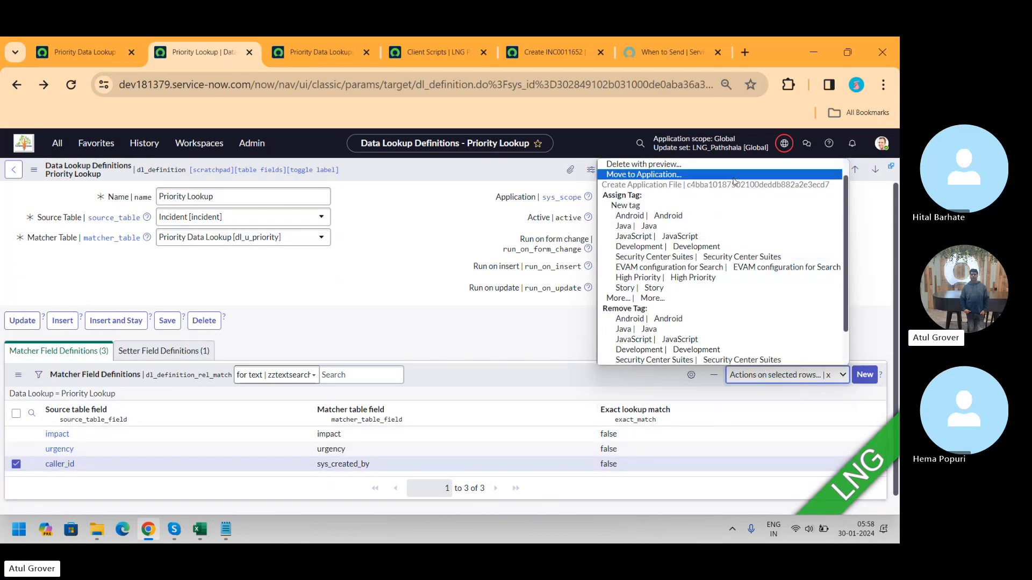
drag(844, 216, 843, 191)
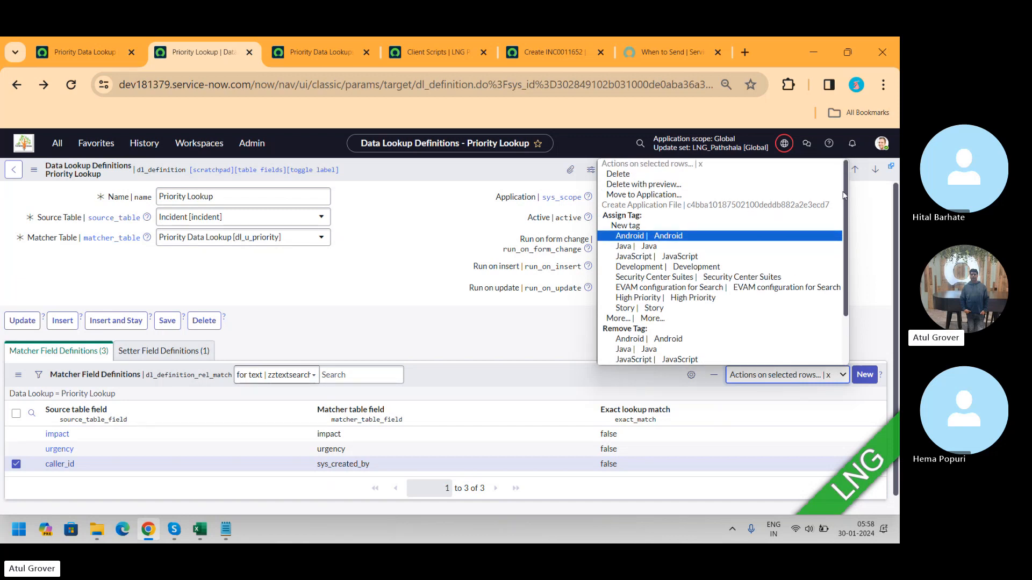
click(642, 175)
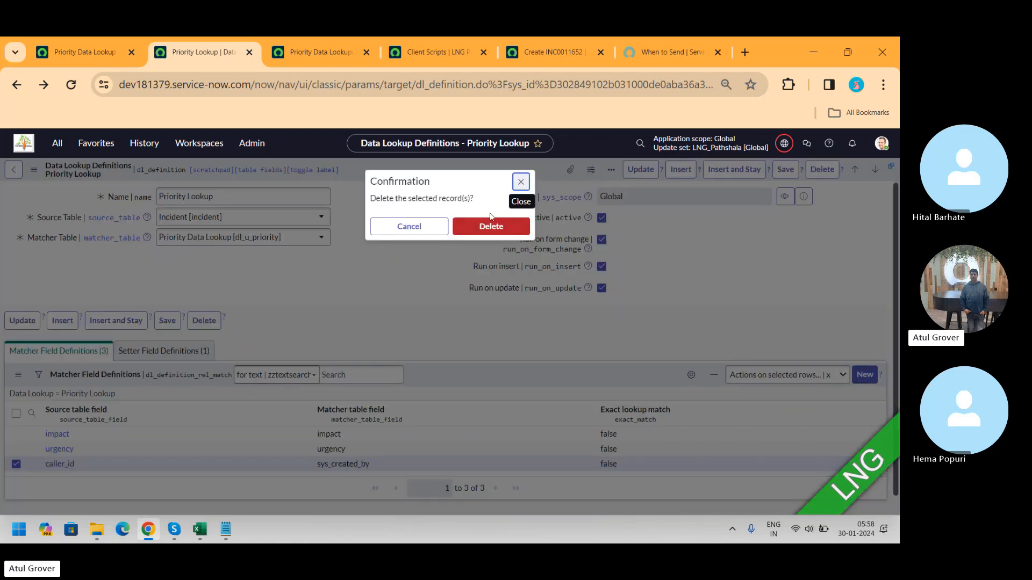
click(476, 233)
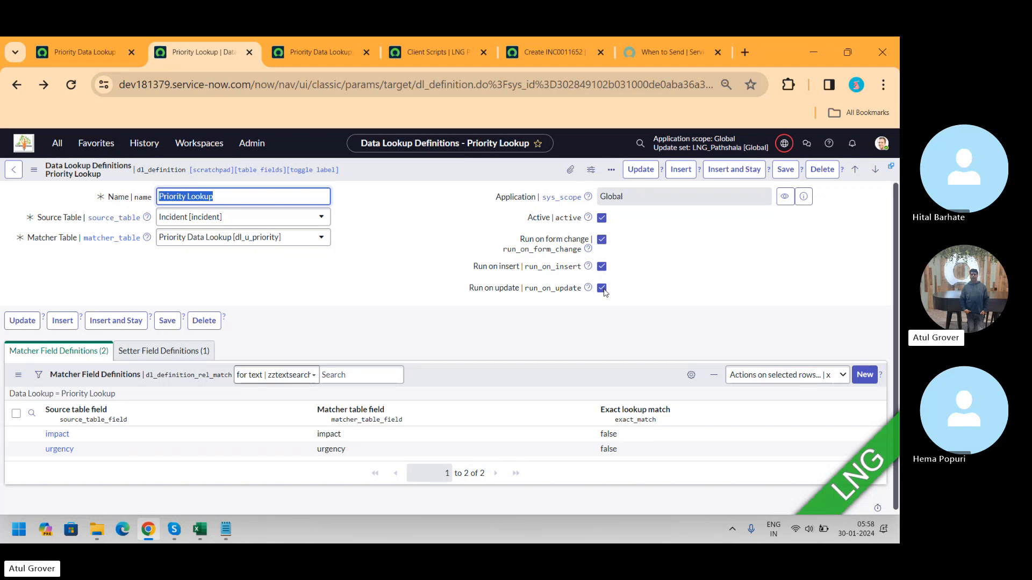
key(alt+Tab)
key(alt+Tab)
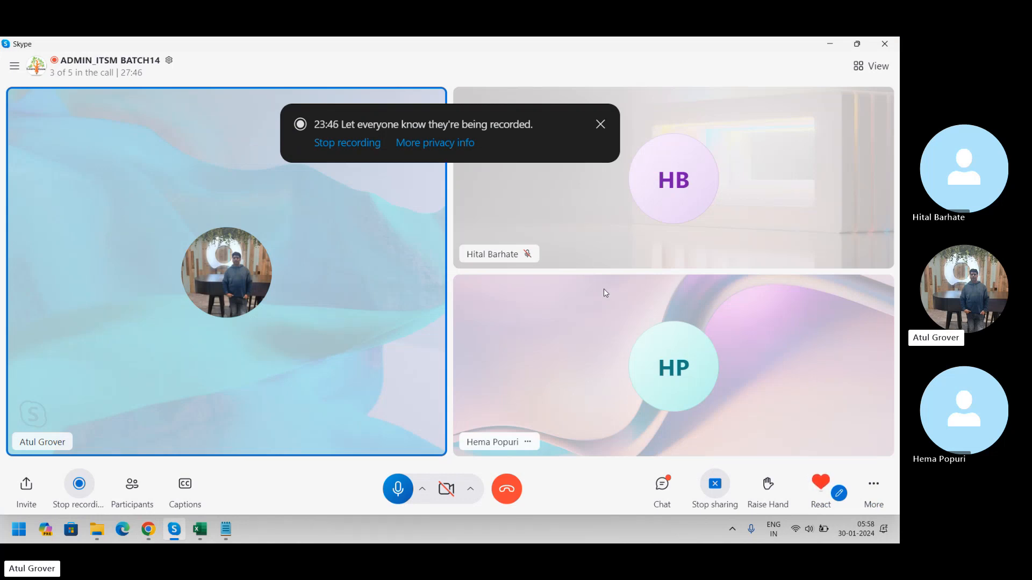
key(alt+Tab)
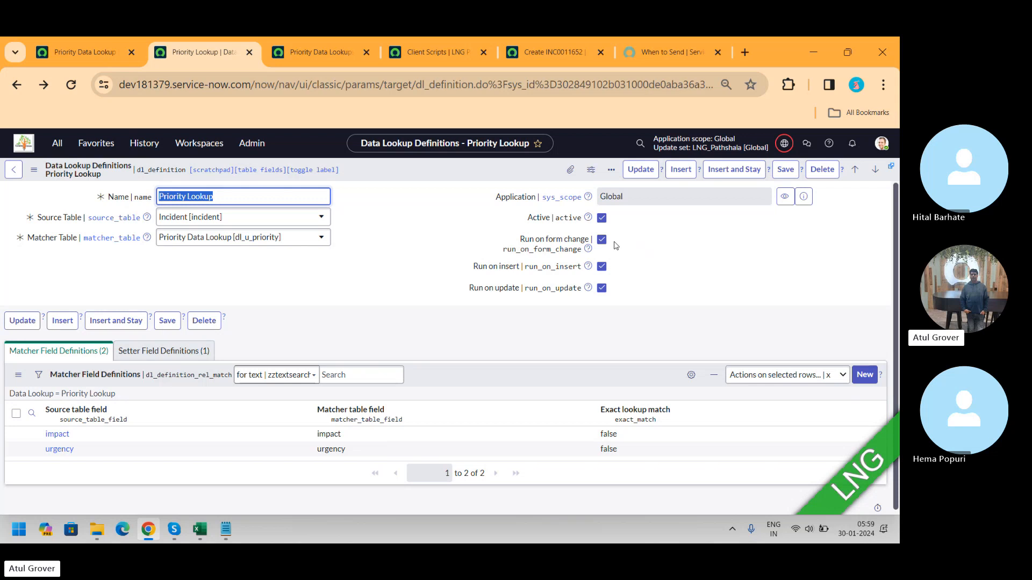
key(alt+Tab)
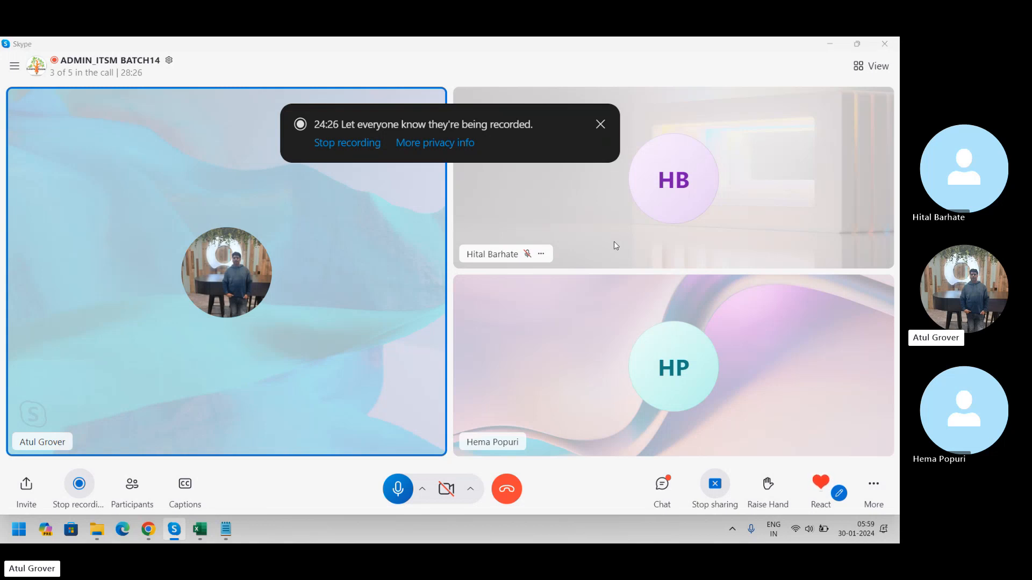
key(alt+Tab)
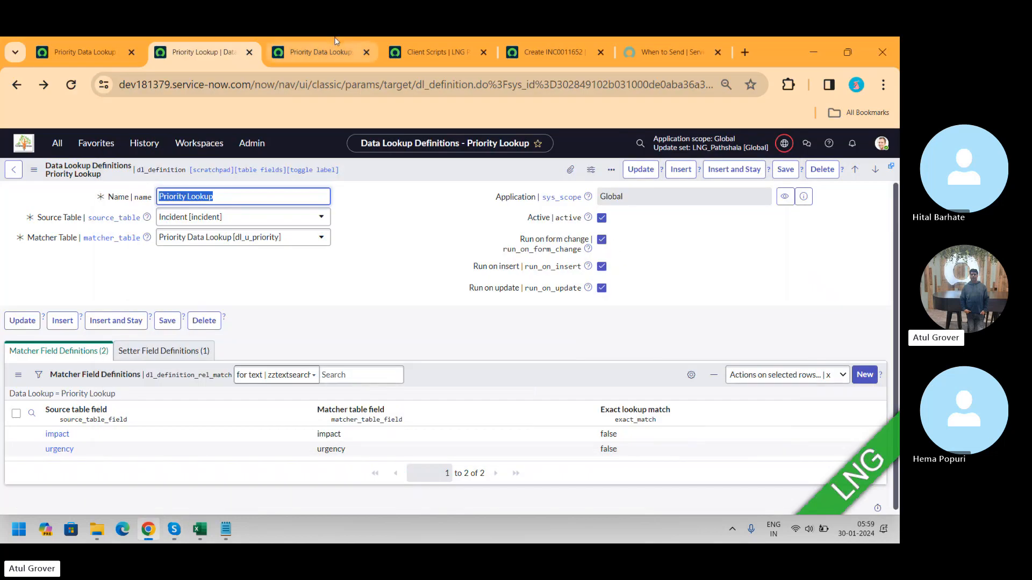
Step: Open the Priority Problem Lookup record from the Data Lookup Definitions list
click(65, 60)
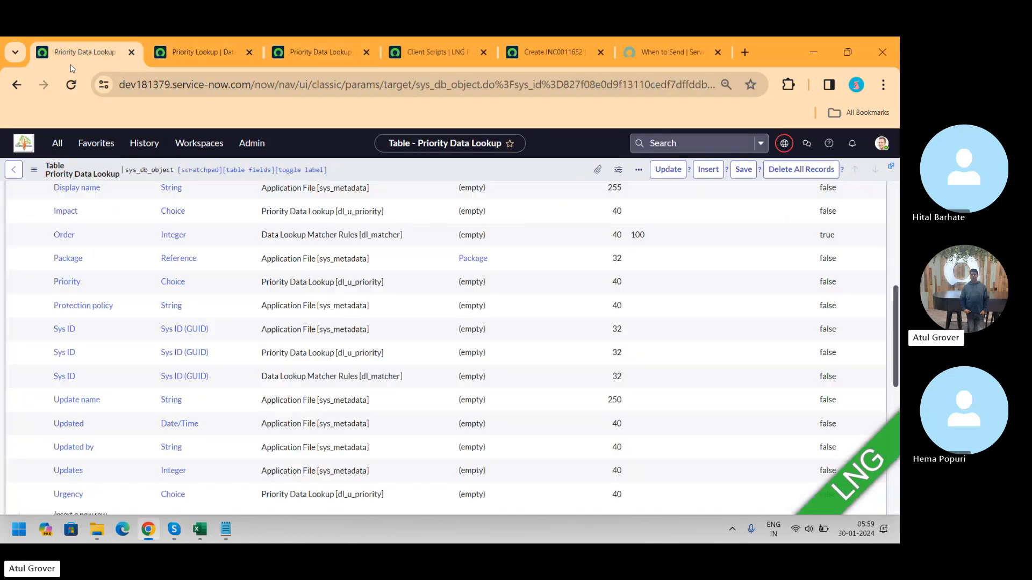
click(58, 144)
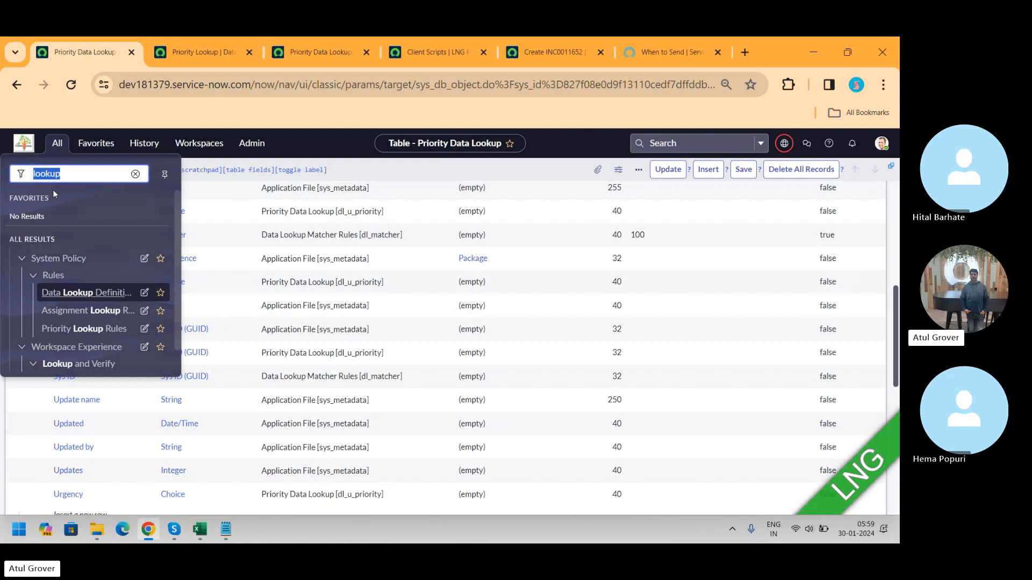
click(75, 293)
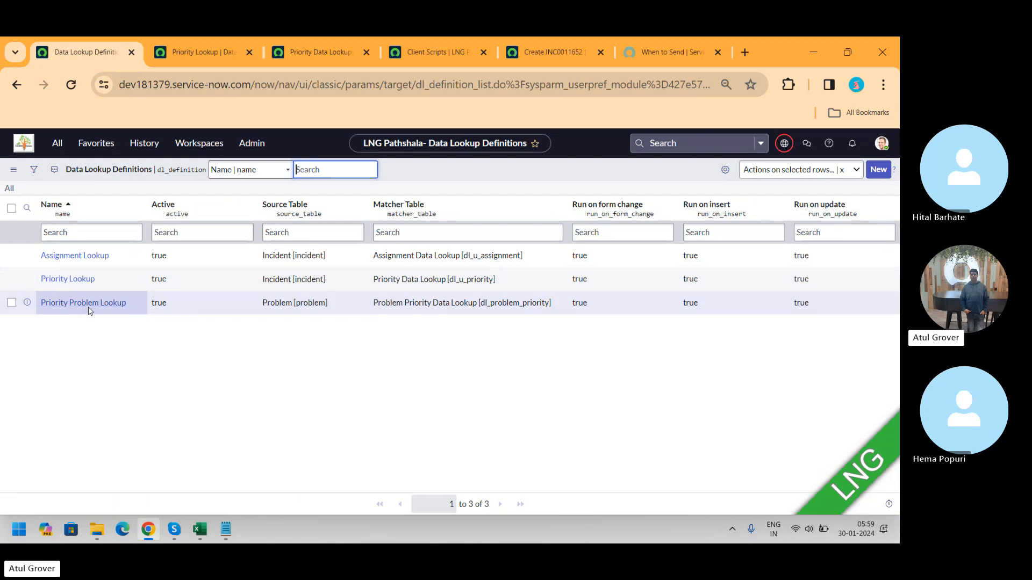
click(89, 306)
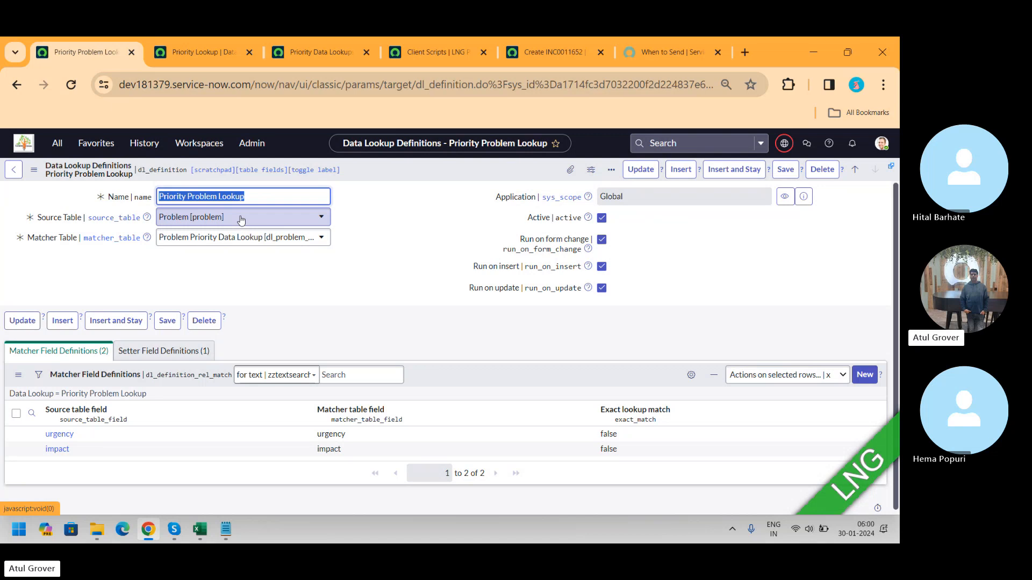
Step: Return to the new incident creation form tab
key(alt+Tab)
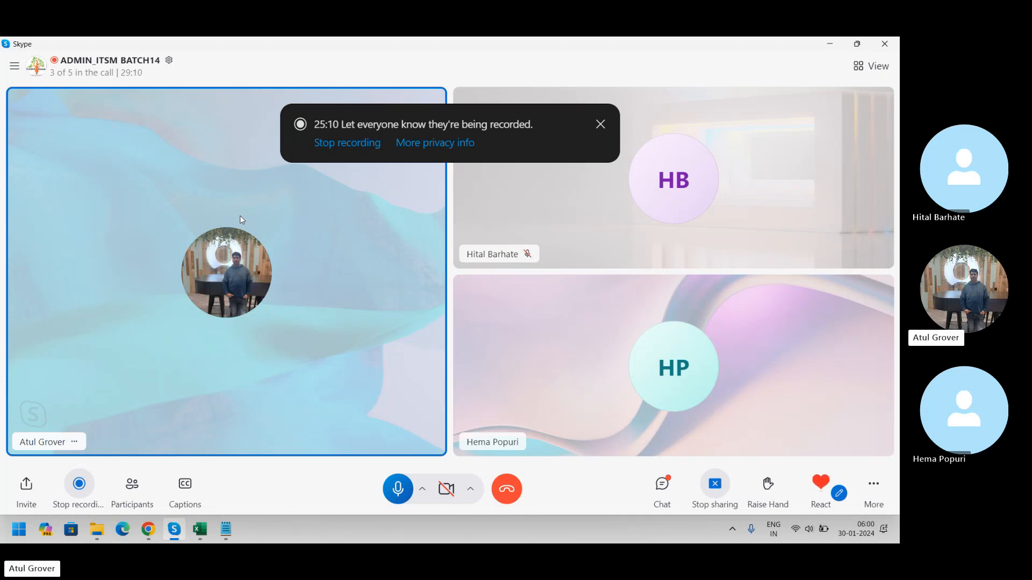
key(alt+Tab)
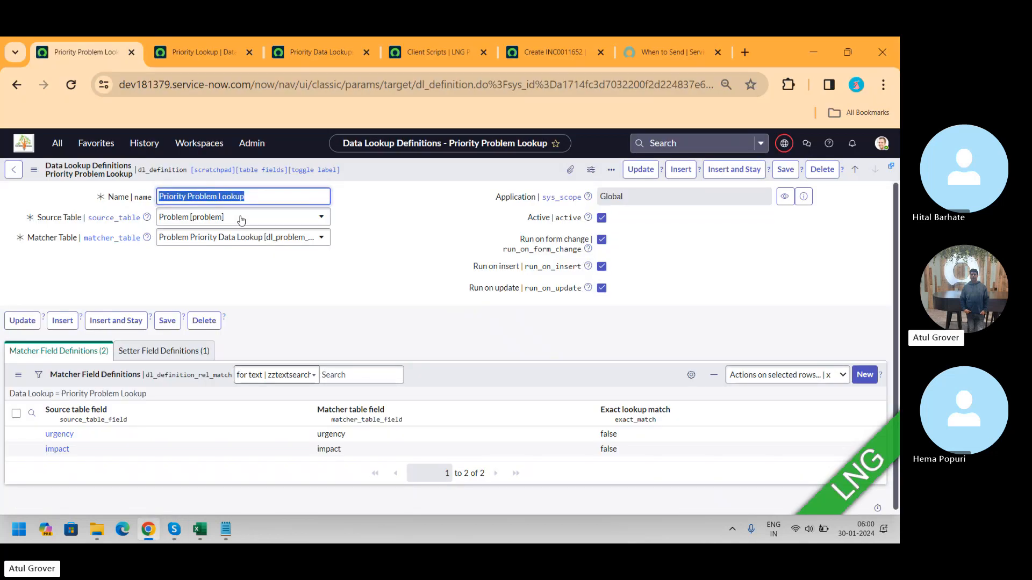
click(536, 63)
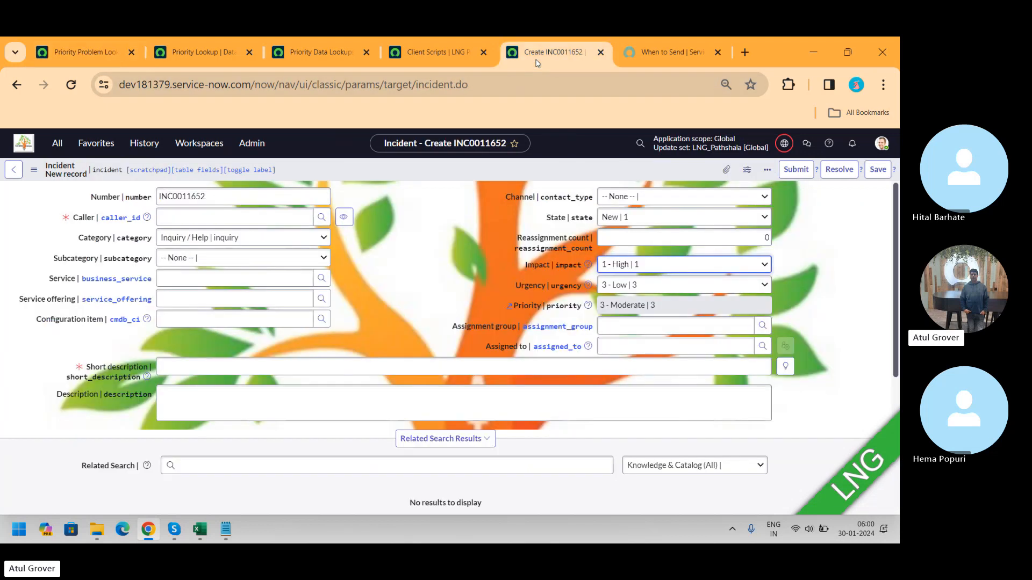
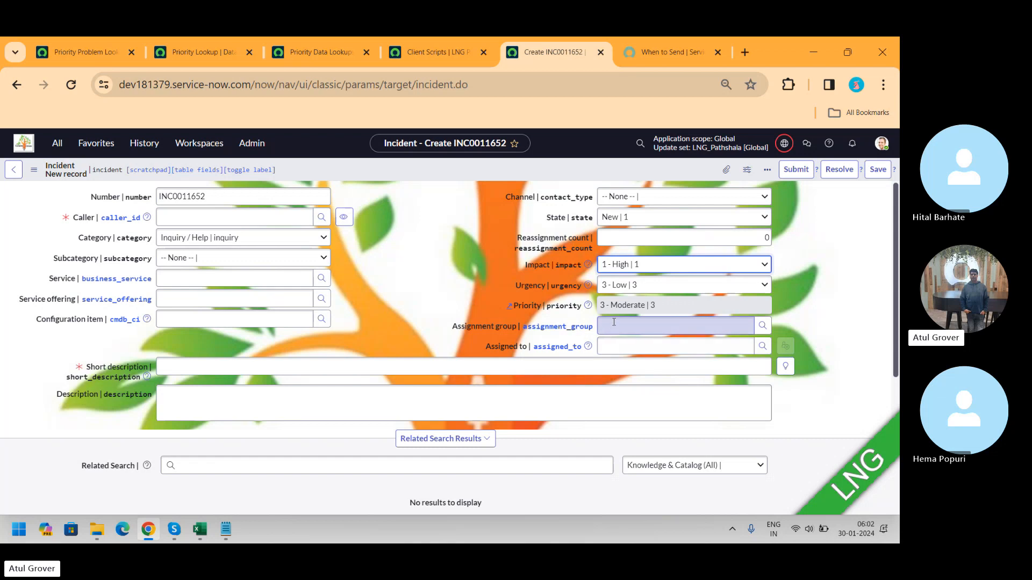
Step: Open the Networking assignment rule from the Assignment Rules module
click(613, 350)
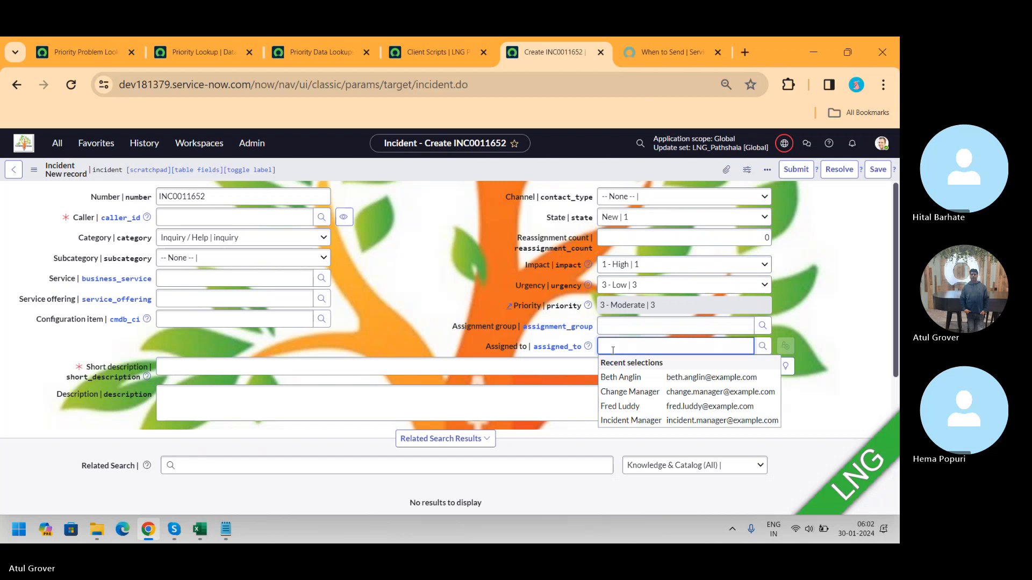
click(92, 47)
click(16, 87)
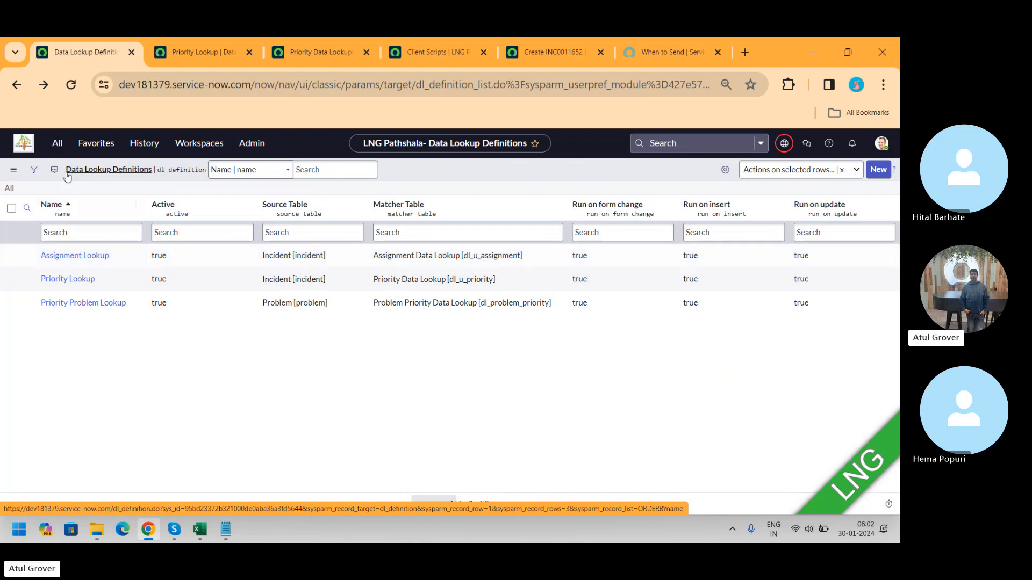
click(57, 143)
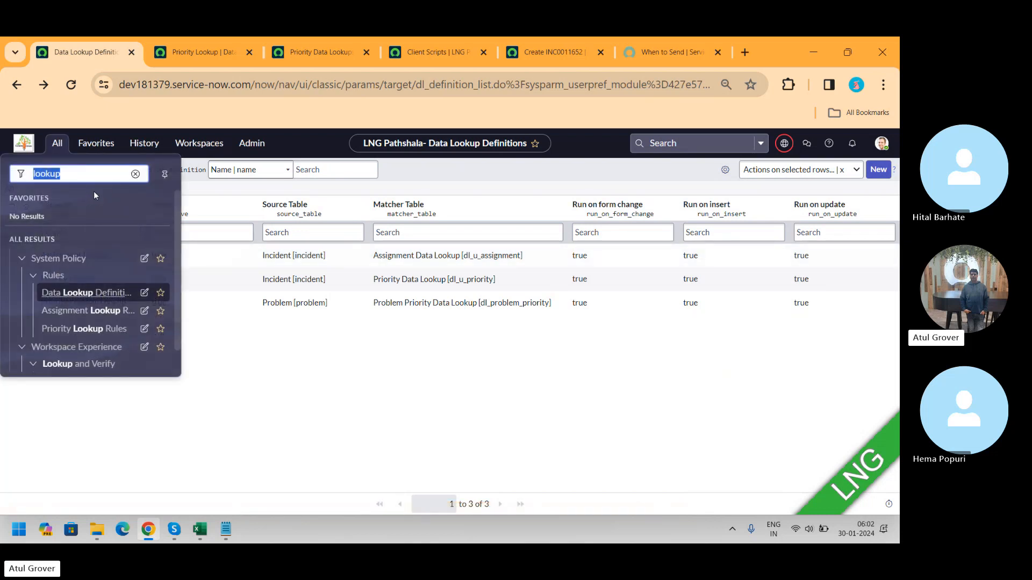
text(assign)
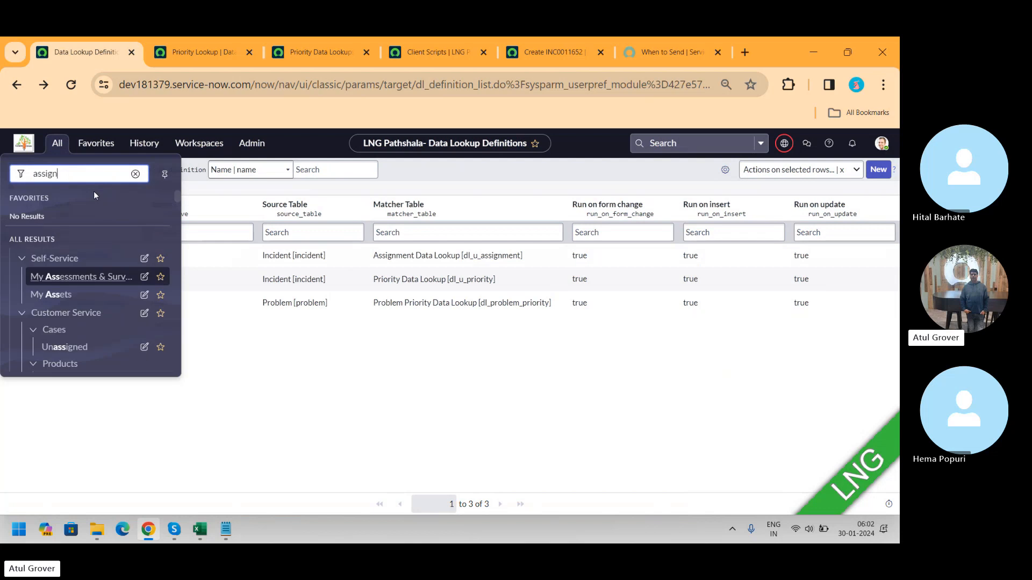
text(ment r)
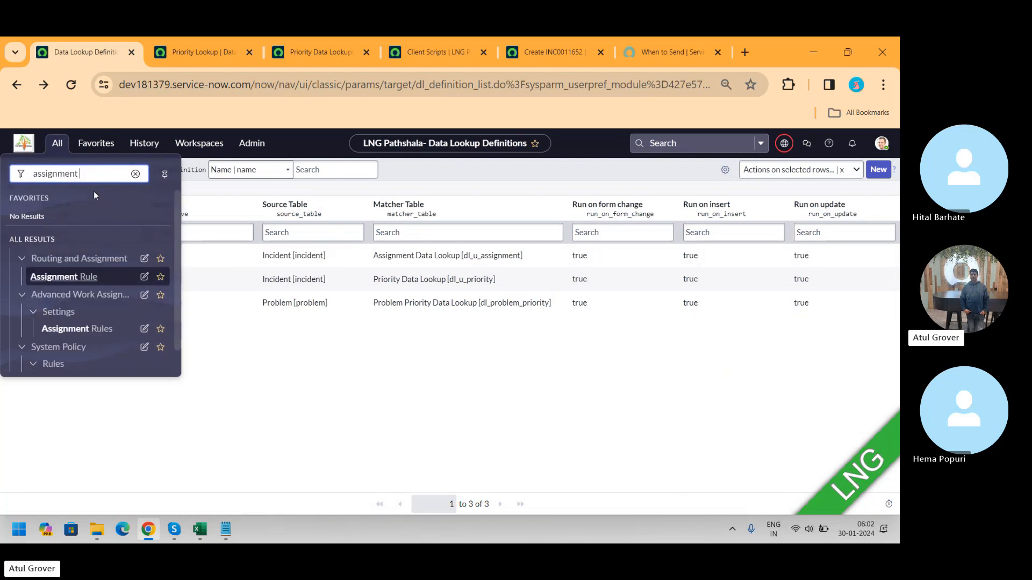
click(75, 278)
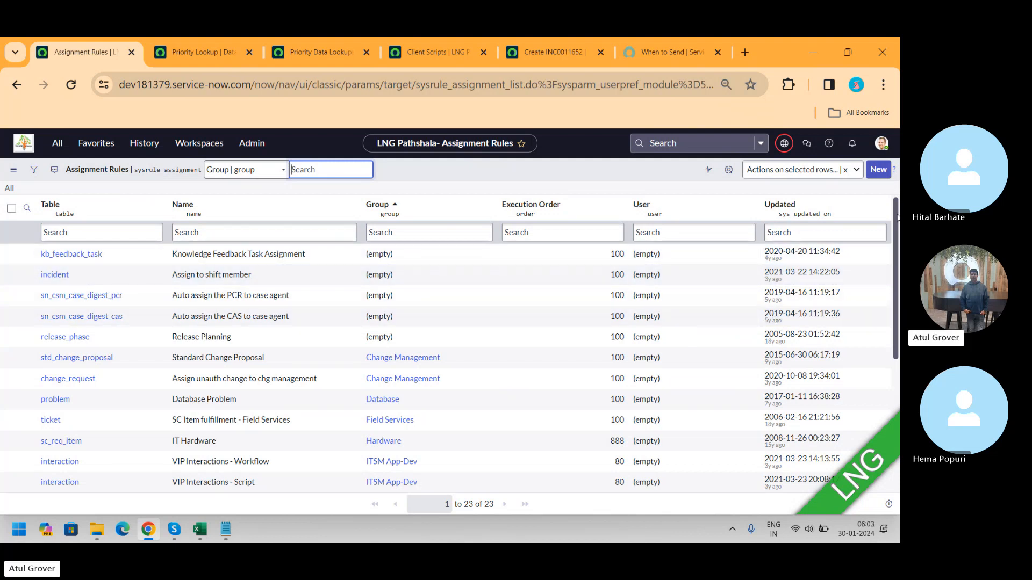
drag(896, 217, 897, 329)
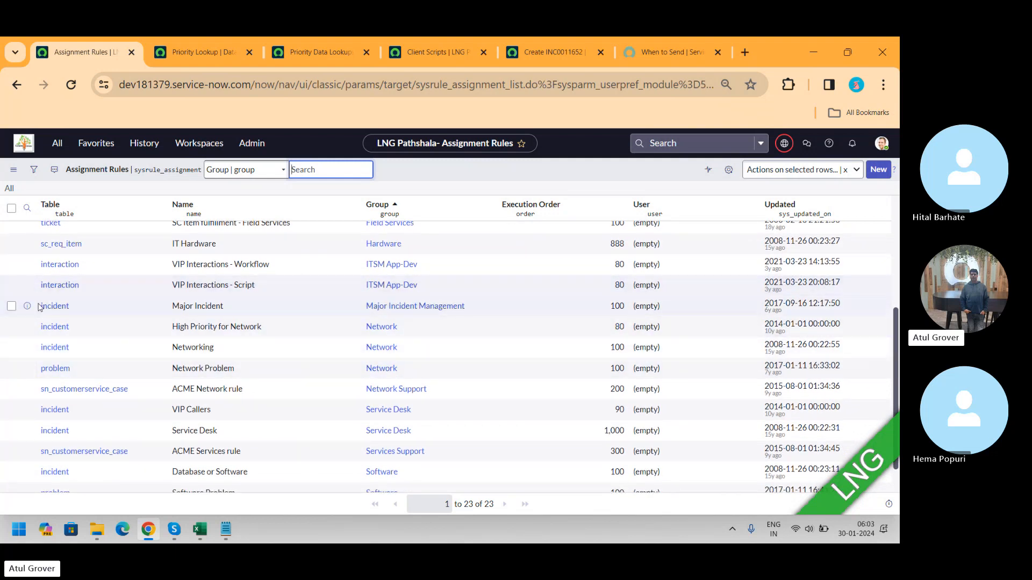
click(53, 347)
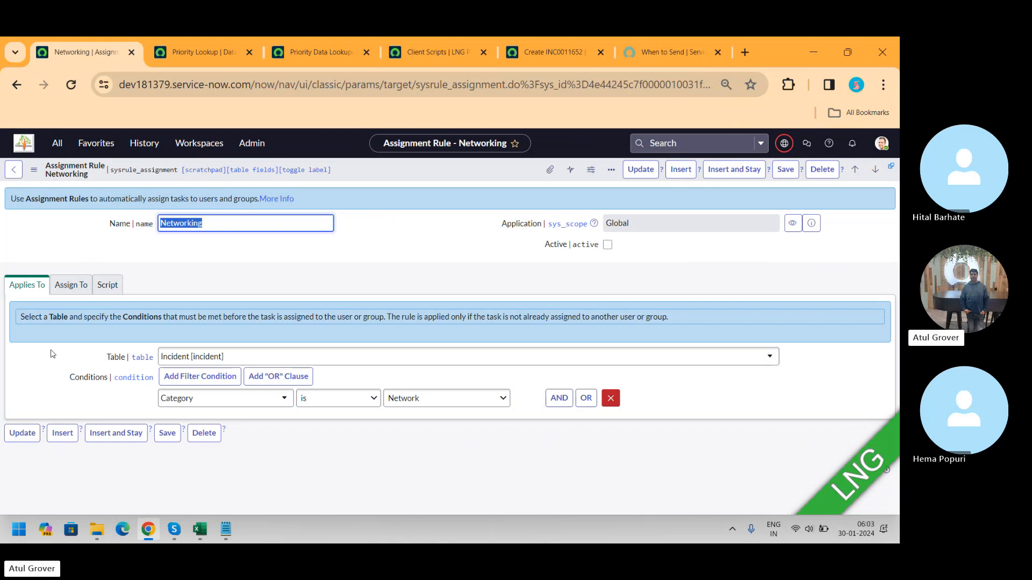
Step: Activate the Networking assignment rule, review its Assign To group, and save the rule
click(606, 247)
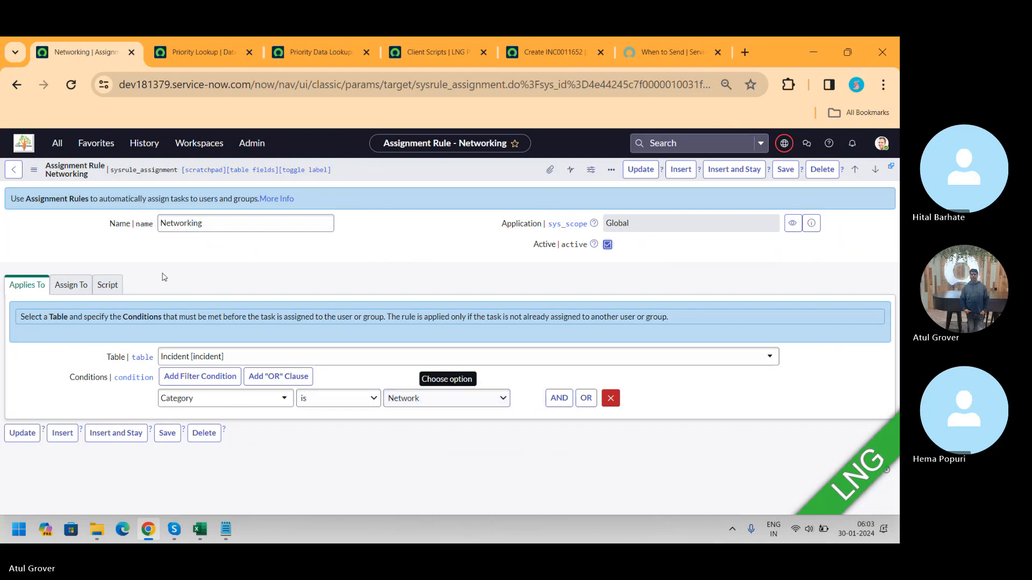
click(72, 284)
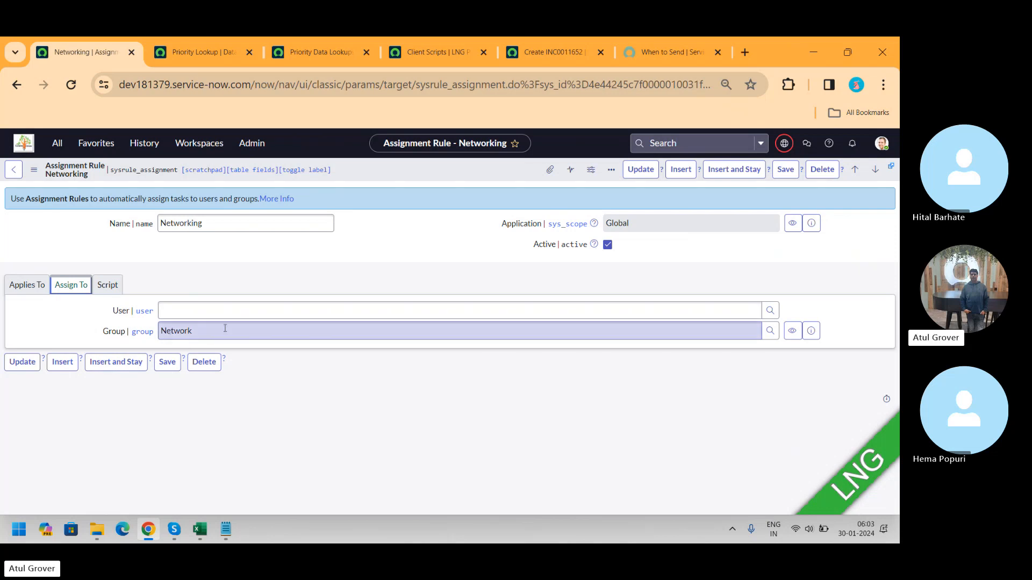
click(787, 172)
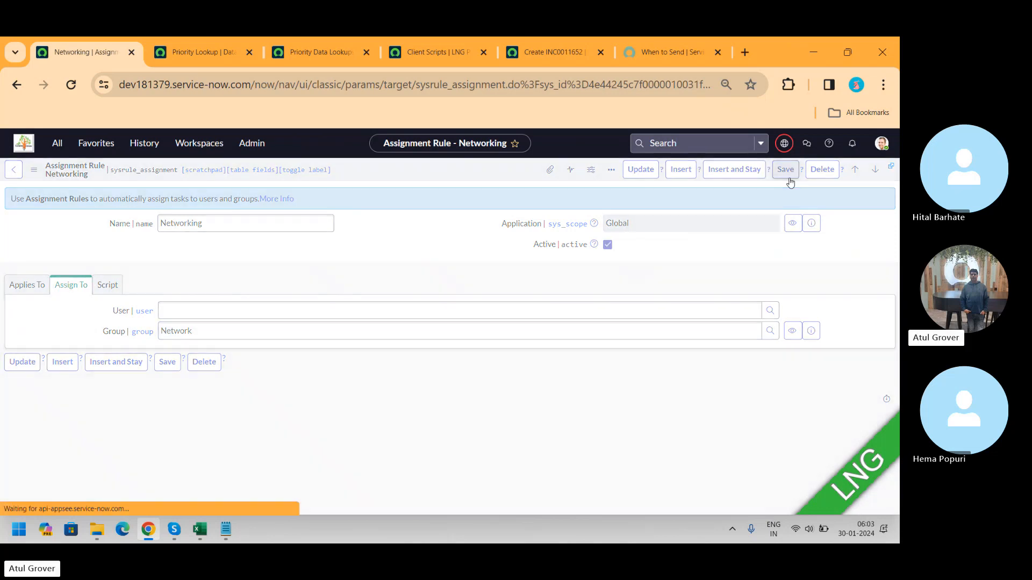
Step: Reload the incident creation form to start a fresh new incident
click(561, 53)
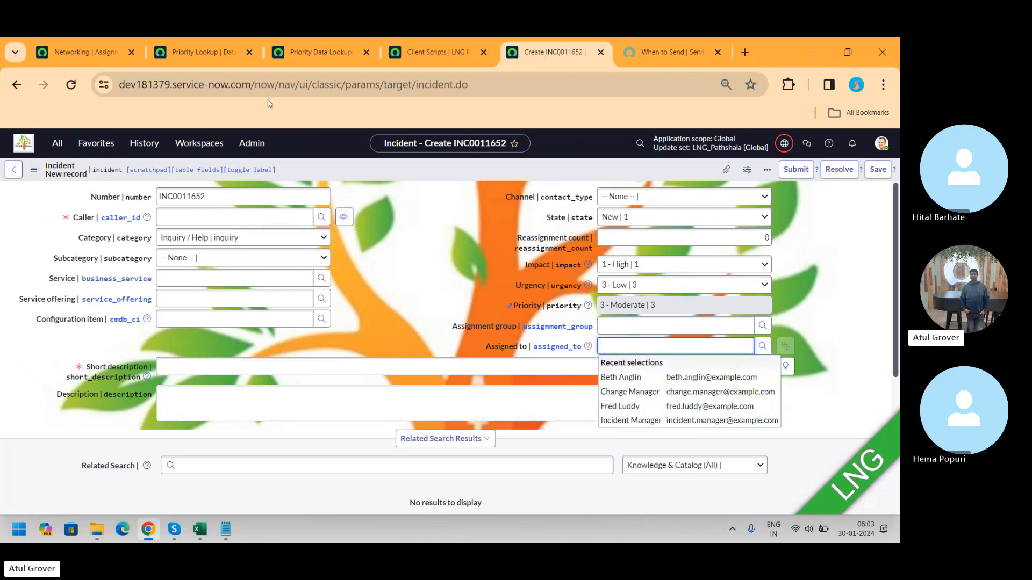
click(71, 84)
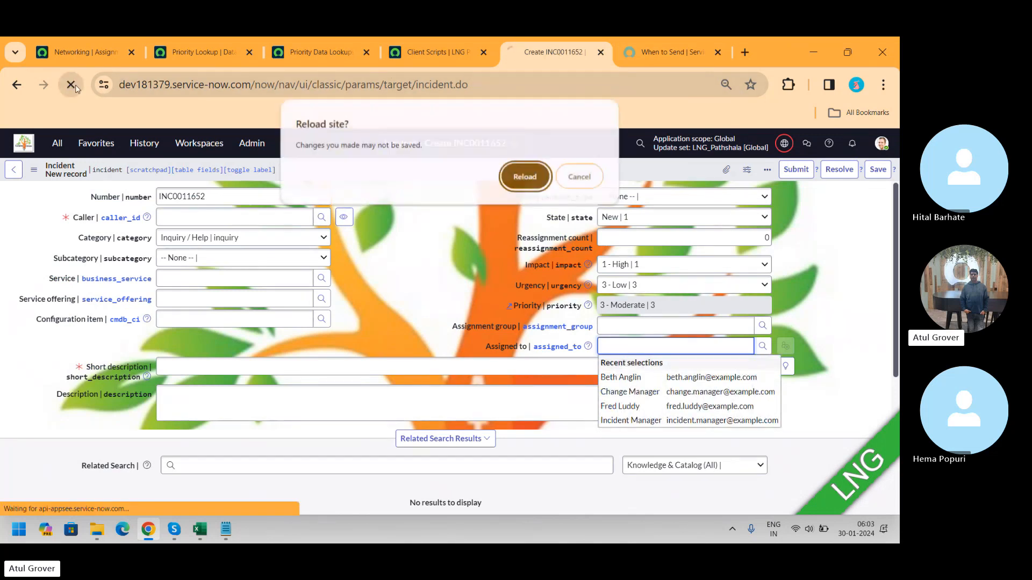
click(532, 180)
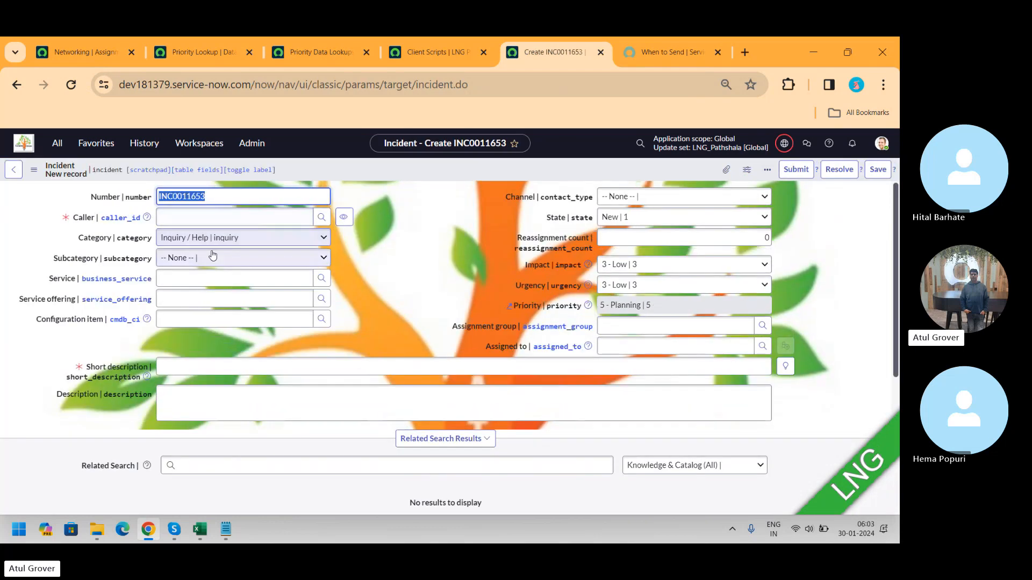
Step: Set the new incident's category to Network and choose a caller
click(204, 238)
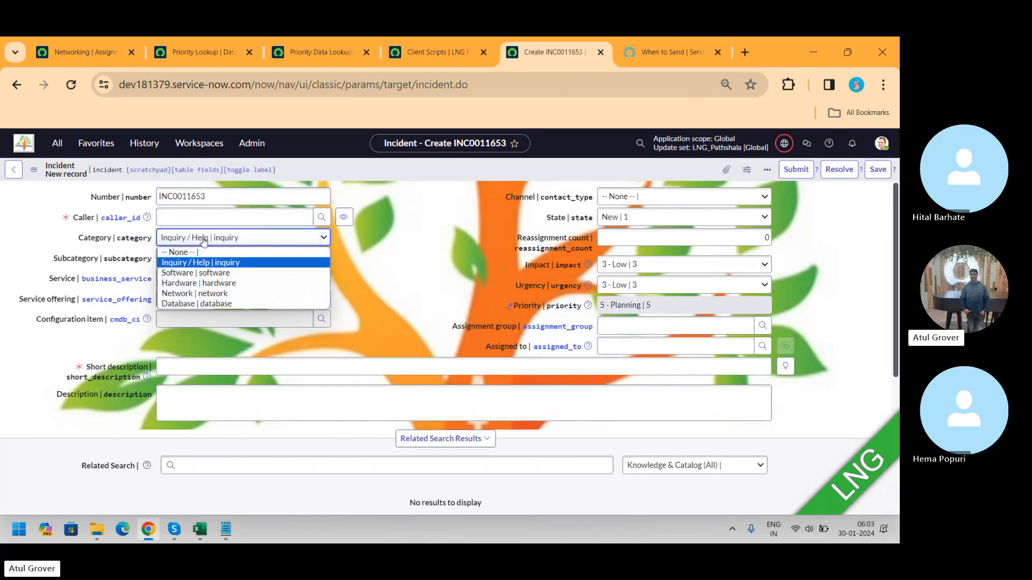
click(194, 293)
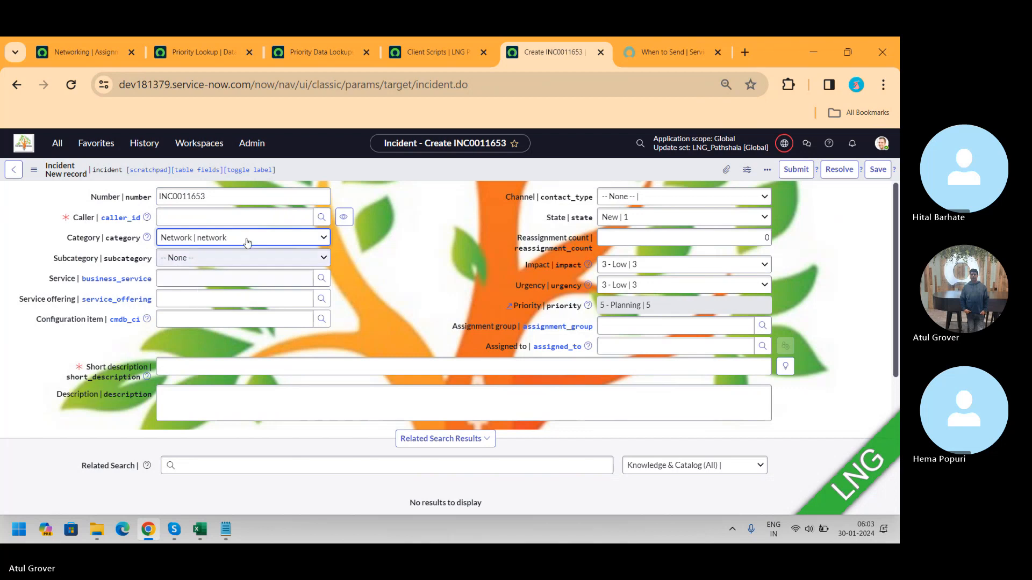
click(235, 218)
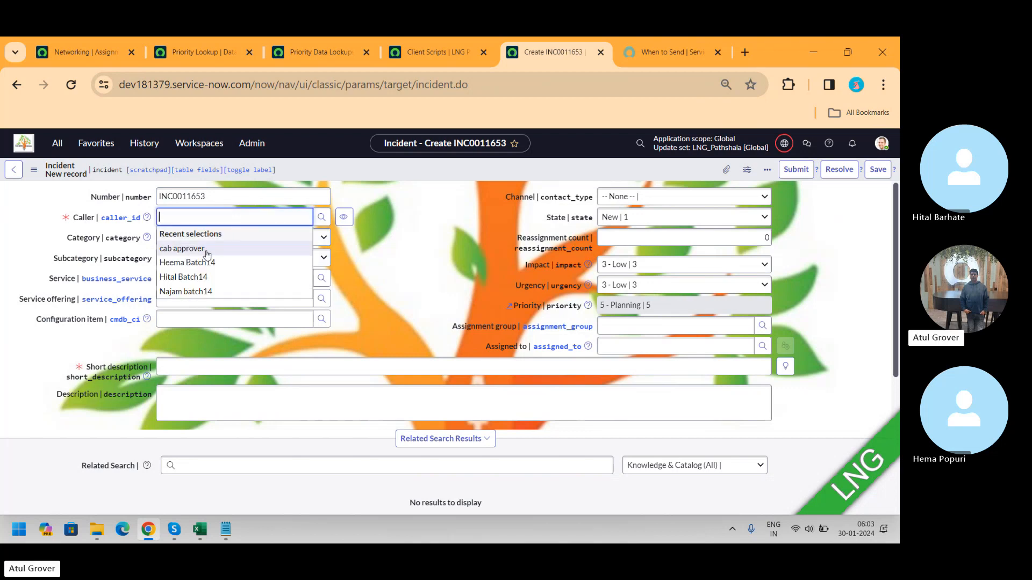
click(207, 250)
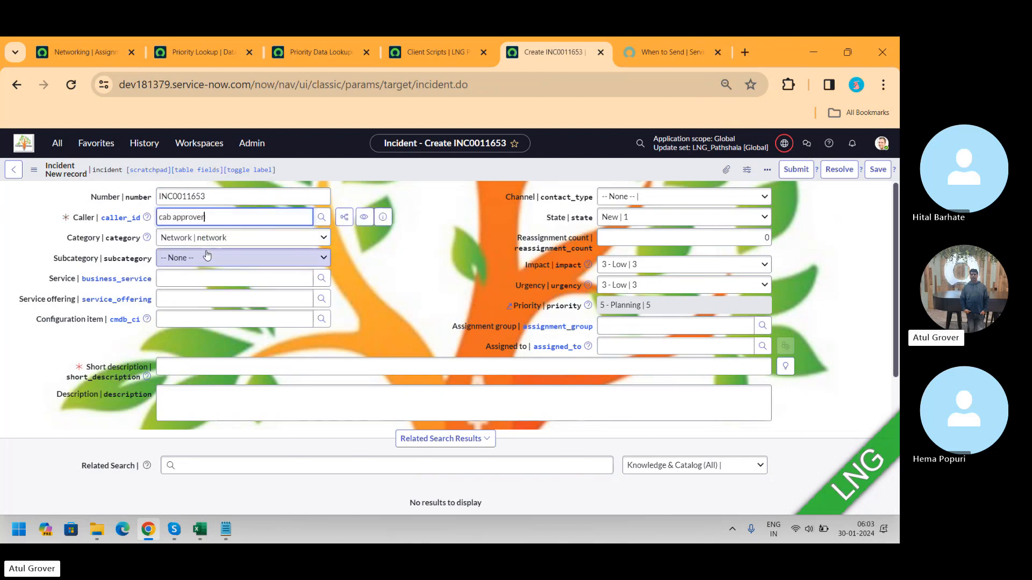
Step: Enter the short description "AUto assign" and save the incident
click(271, 367)
text(AUto)
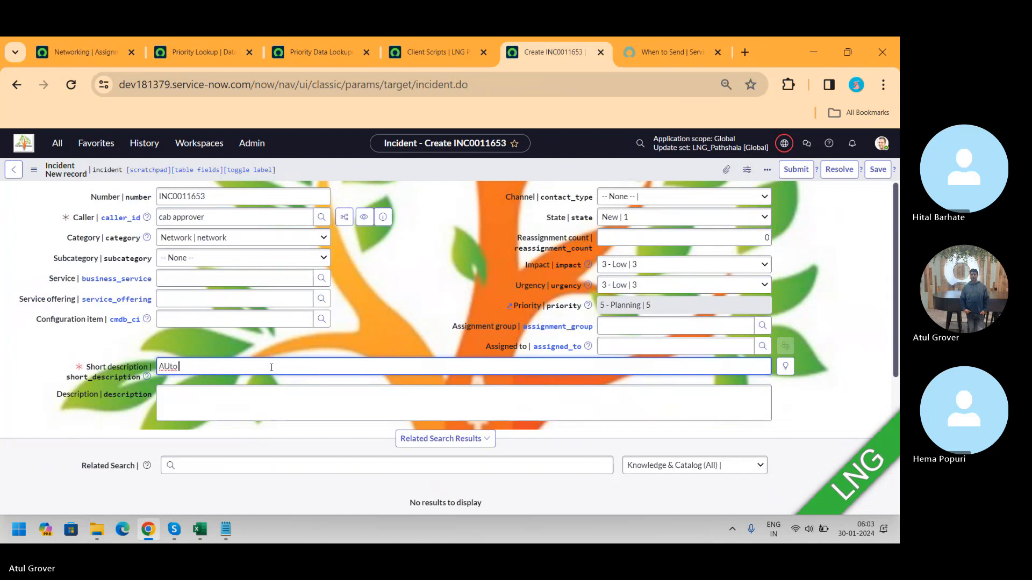
text( assign)
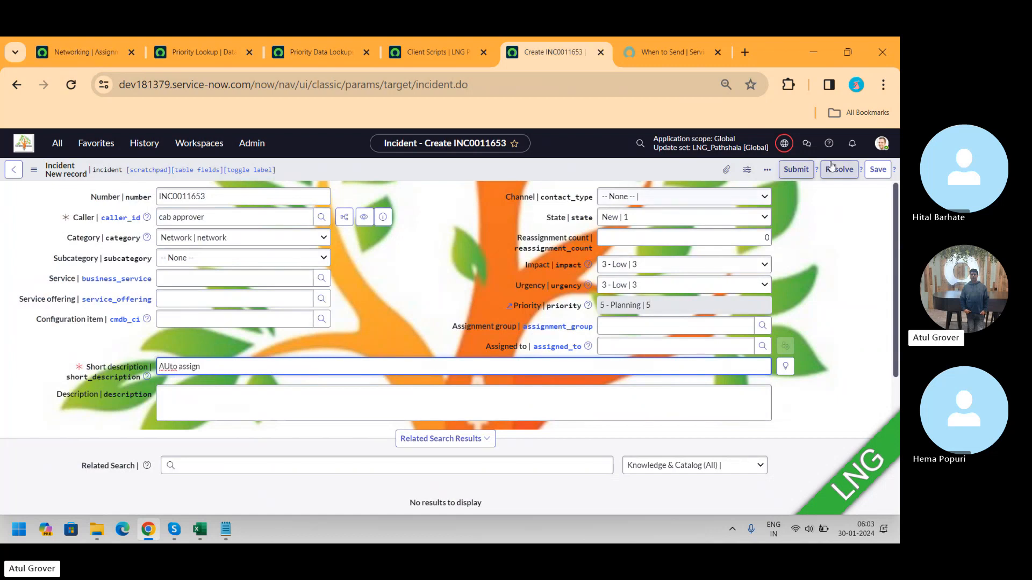
click(884, 176)
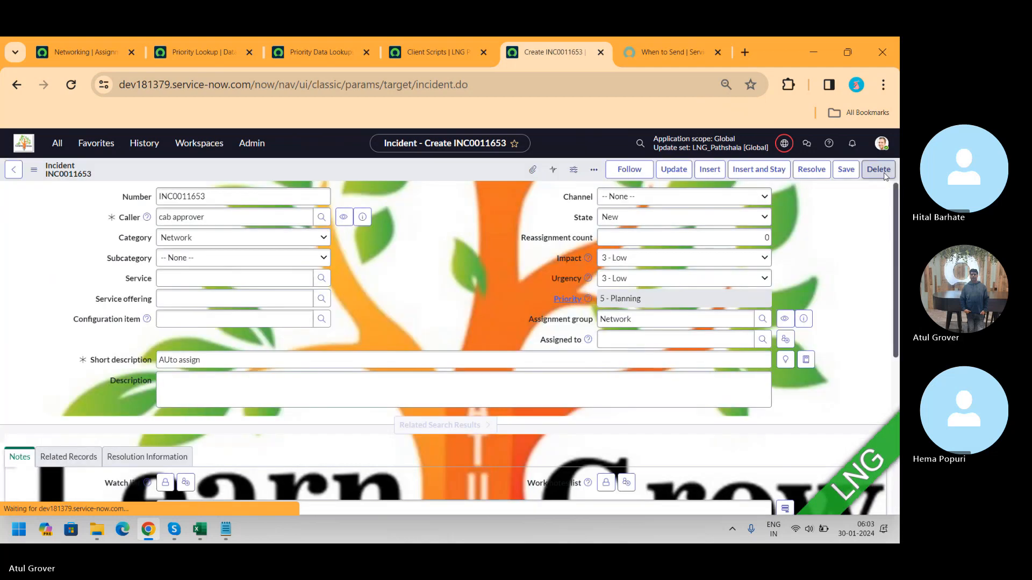
Step: Add a user to the Networking assignment rule's Assign To section and save the rule
drag(645, 326, 562, 331)
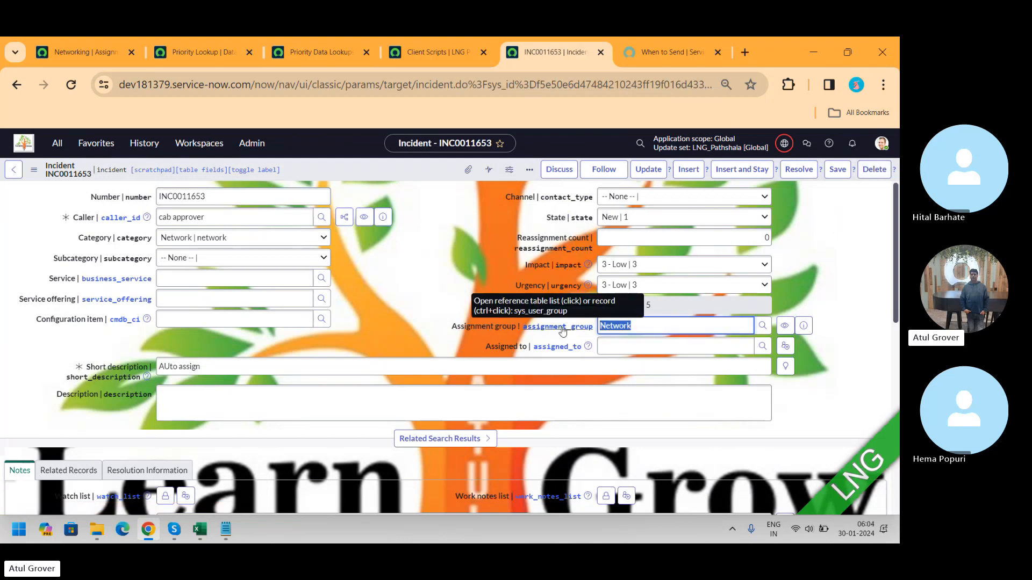
click(204, 52)
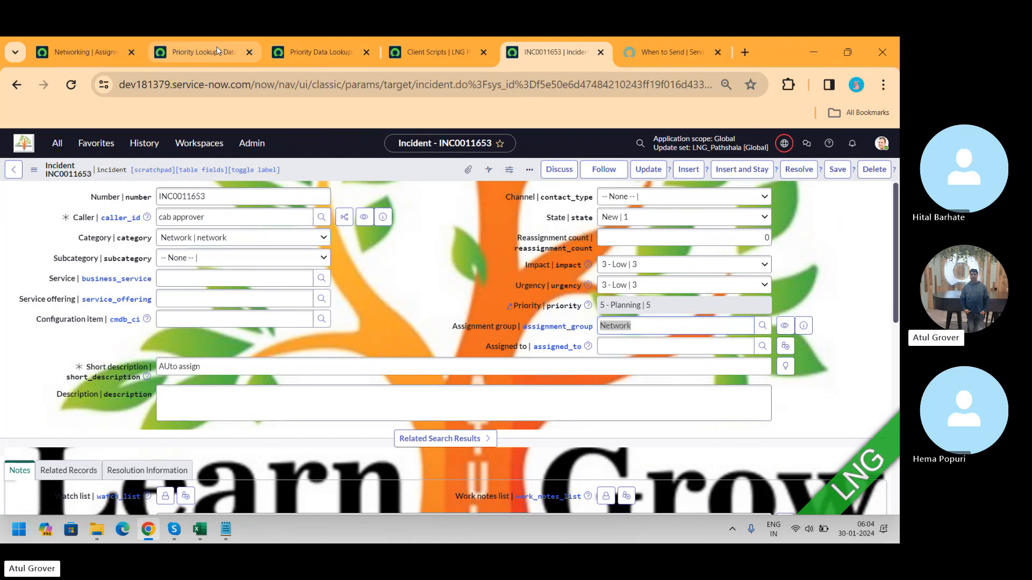
click(91, 53)
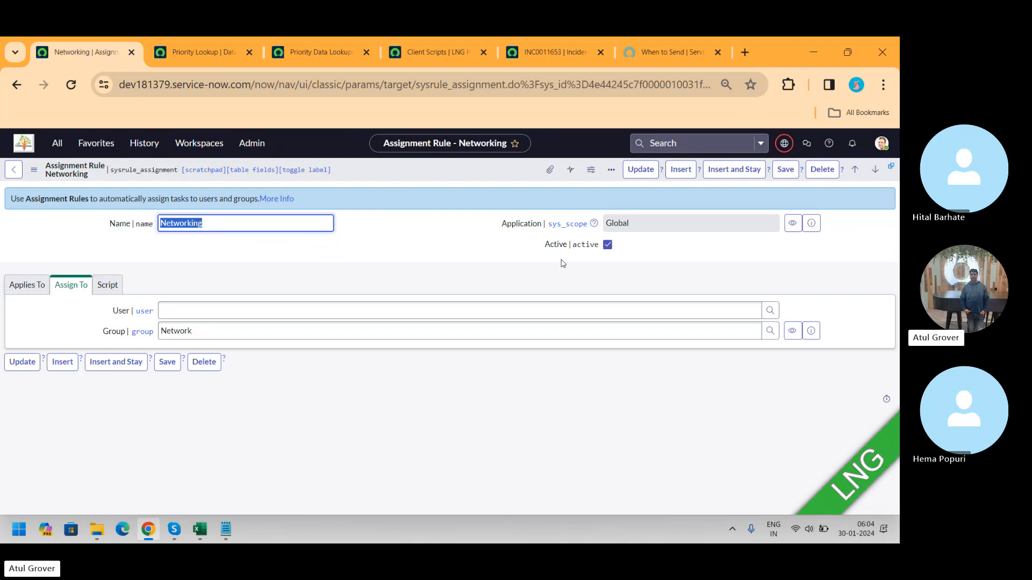
click(227, 308)
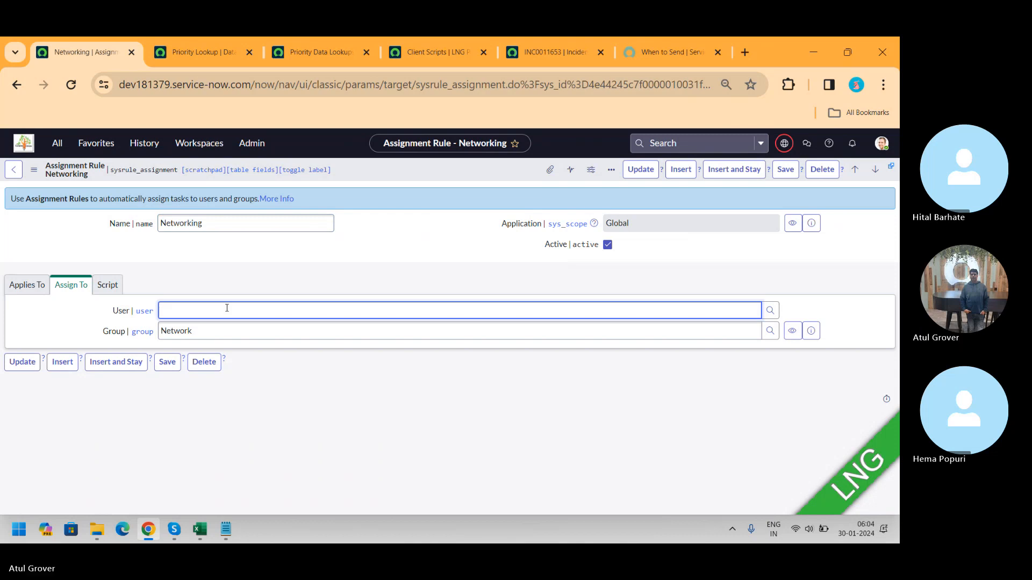
text(*)
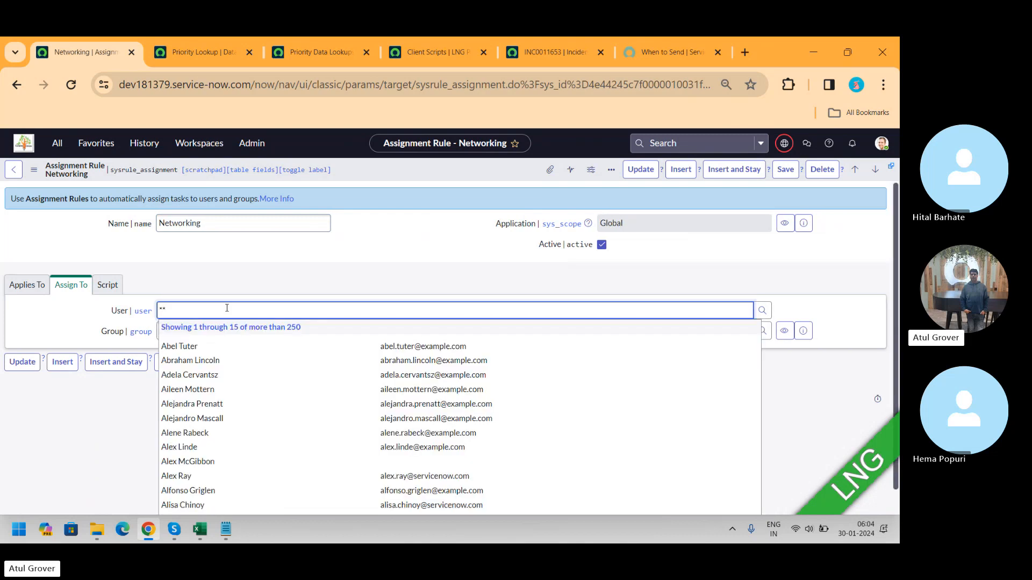
click(195, 434)
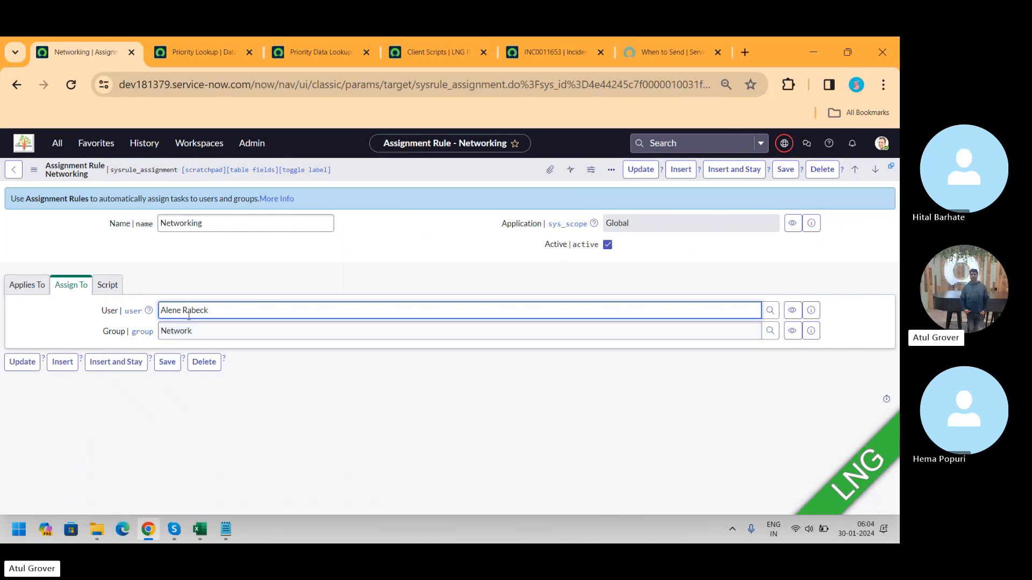
click(784, 171)
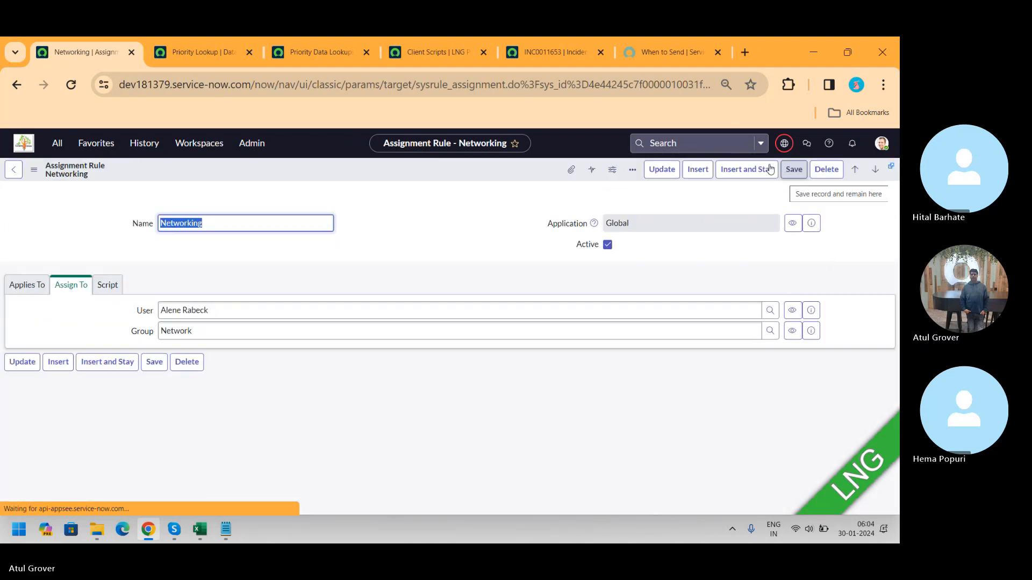
Step: Reopen a blank new incident form in the incident tab via its address
click(571, 43)
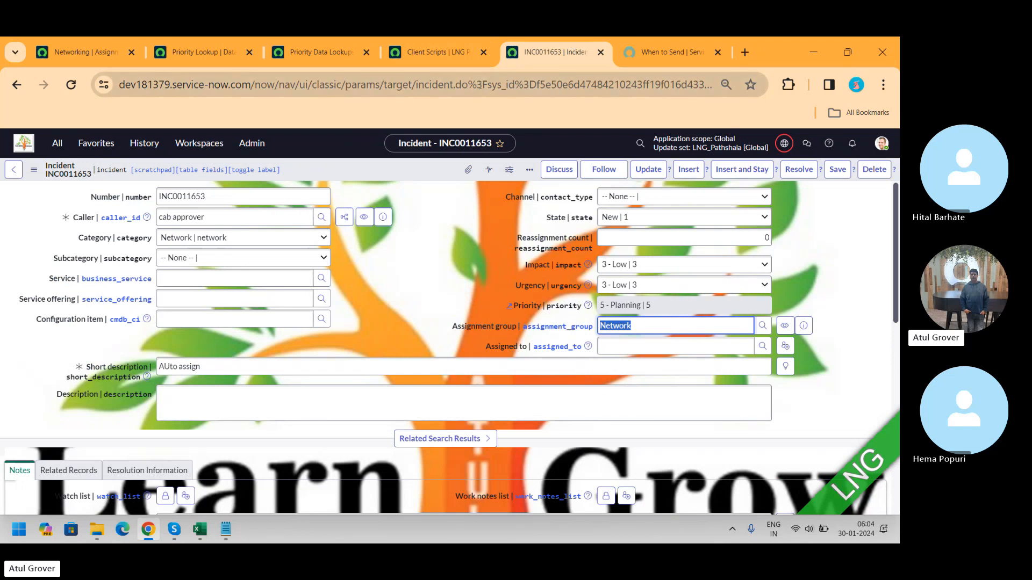
drag(471, 83, 900, 81)
key(BackSpace)
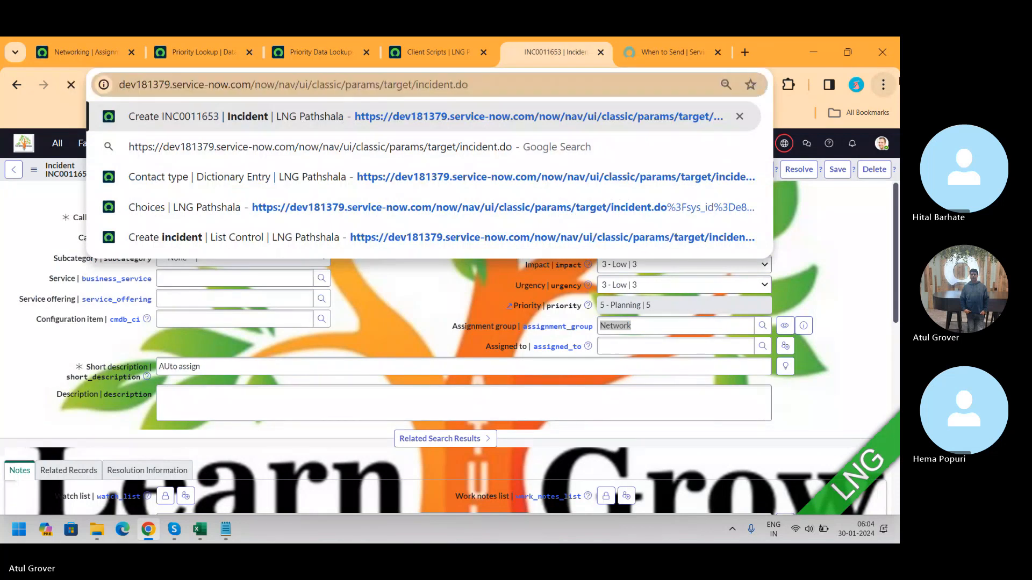
key(Return)
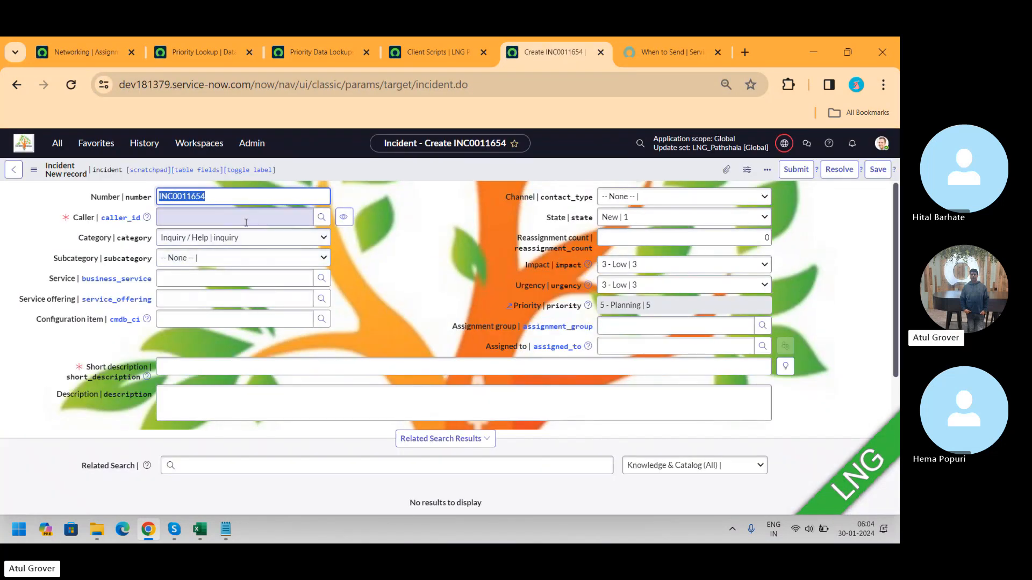
Step: Choose a caller and set the category to Network on the new incident
click(215, 217)
click(193, 282)
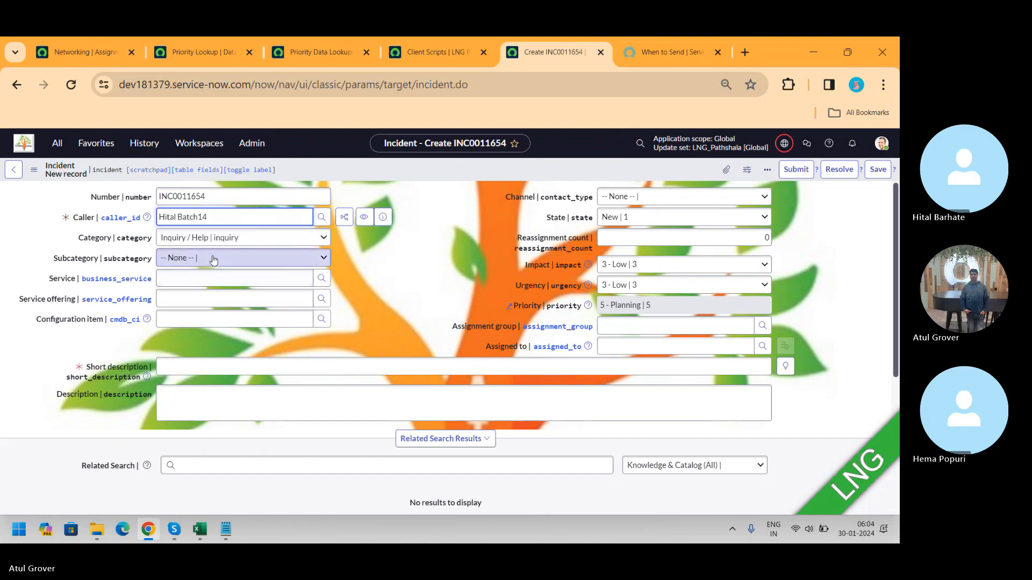
click(223, 239)
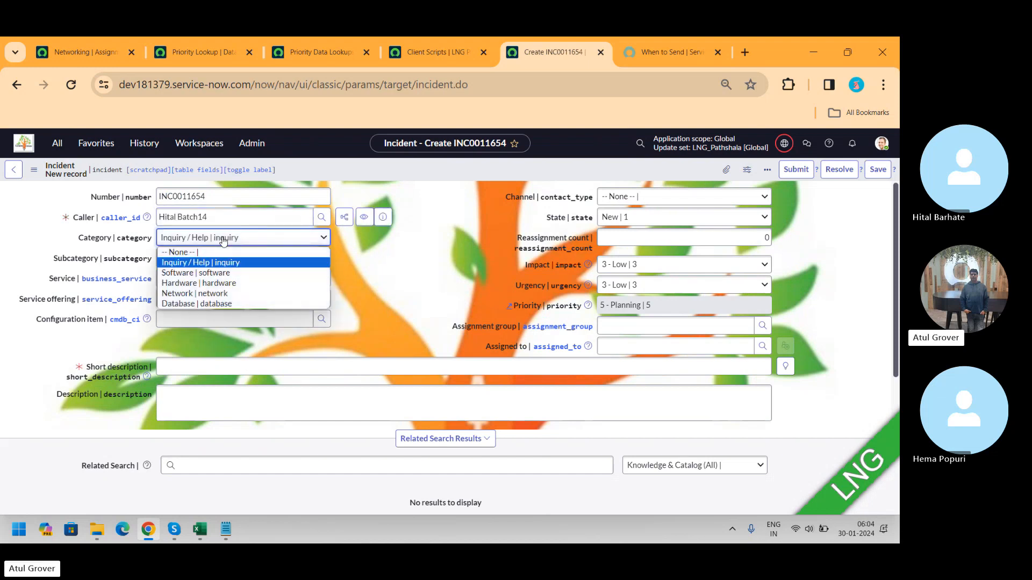
click(193, 293)
Step: Enter the short description "lng" and save the incident
click(186, 371)
text(lng)
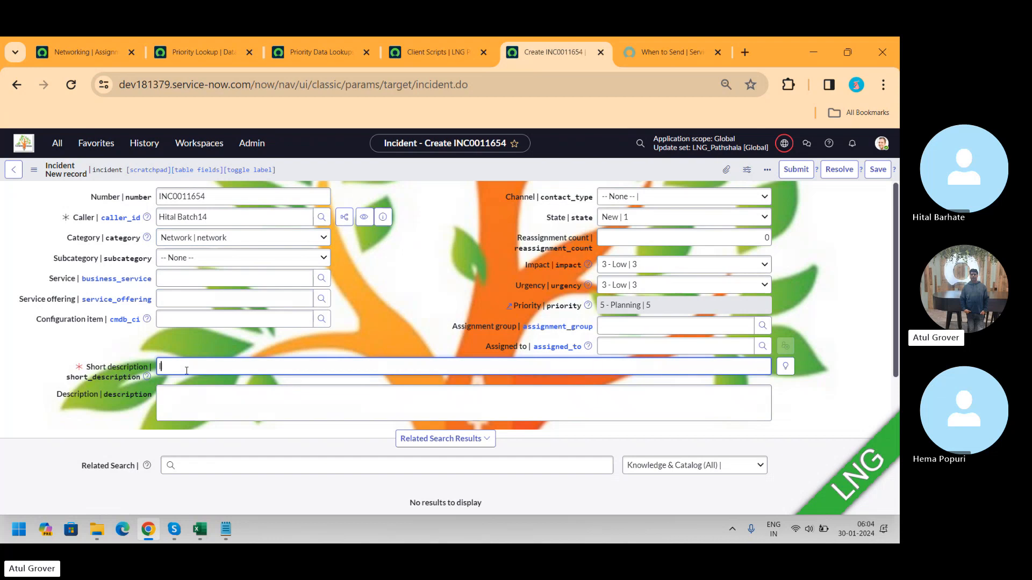
click(877, 169)
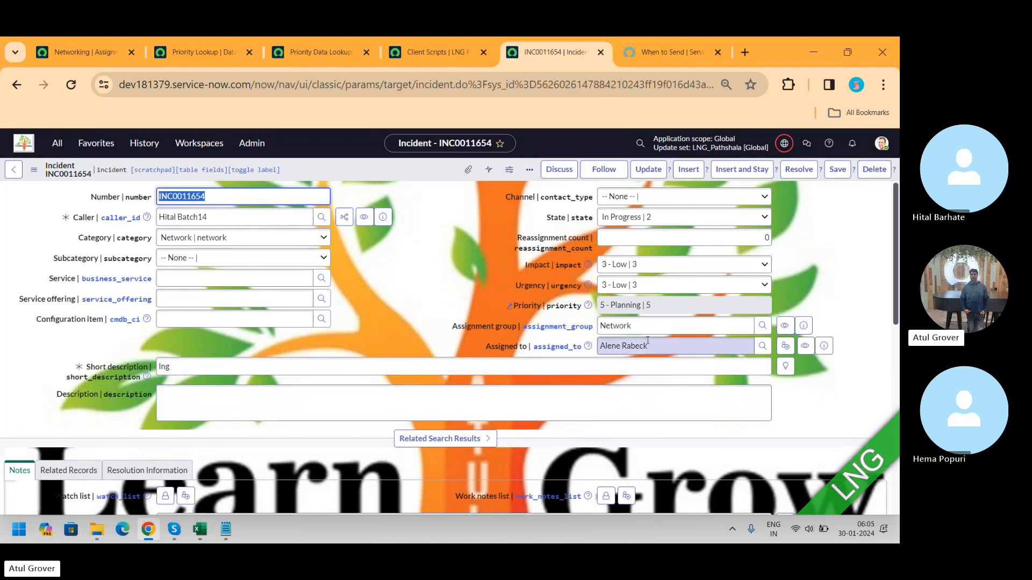
Step: Open a new assignment rule form from the Assignment Rules list
triple_click(648, 341)
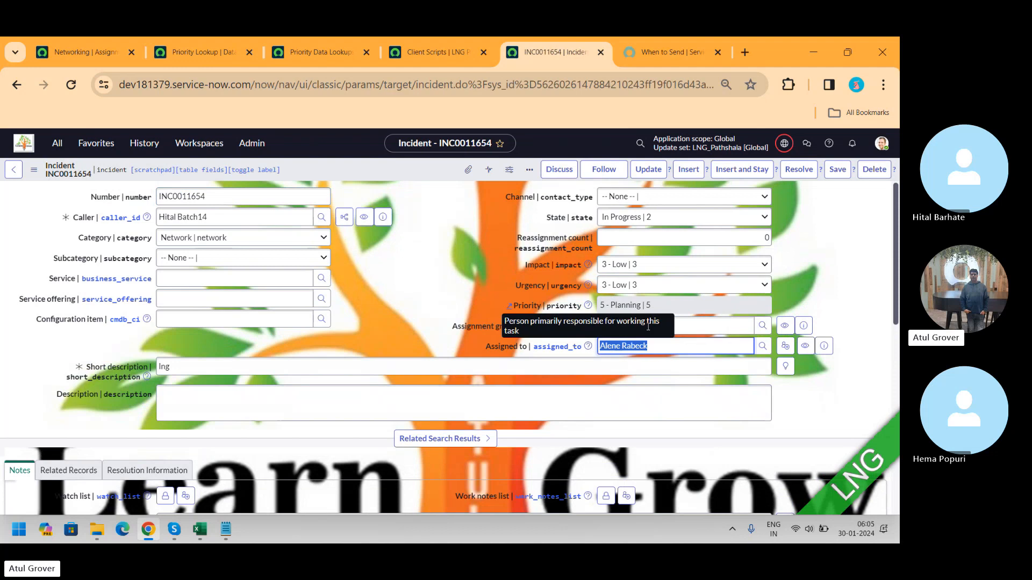
double_click(647, 326)
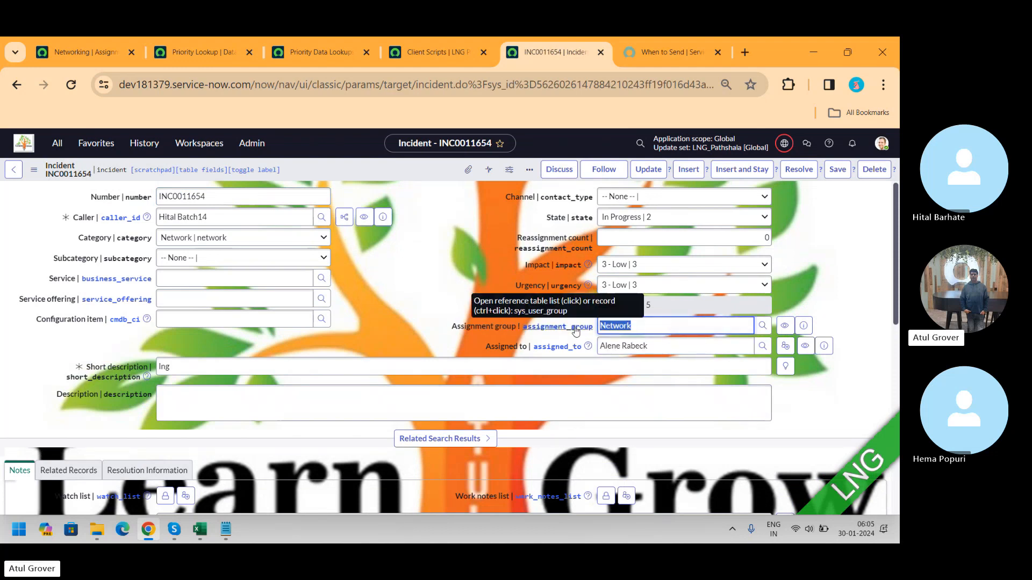
click(82, 51)
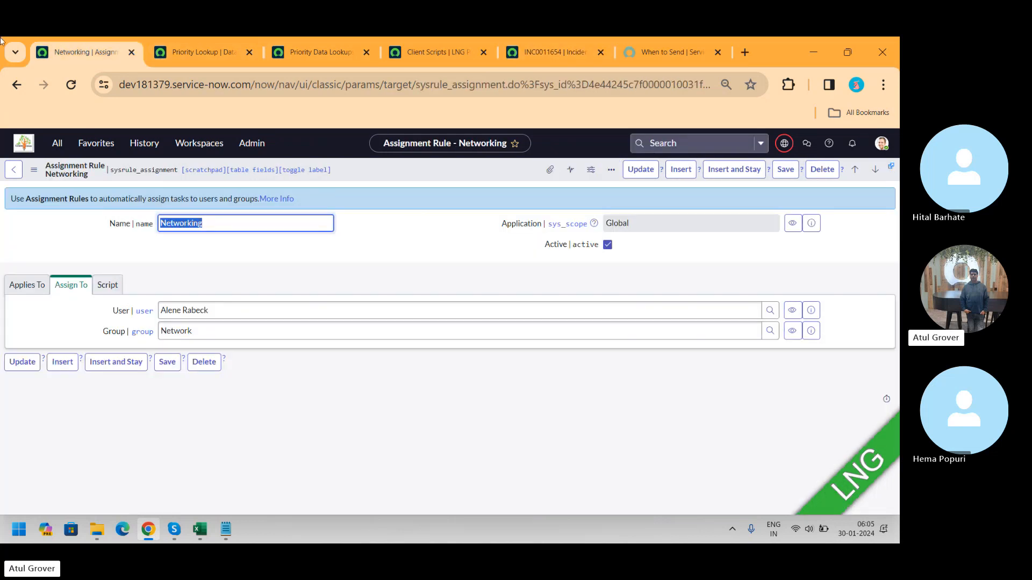
click(62, 144)
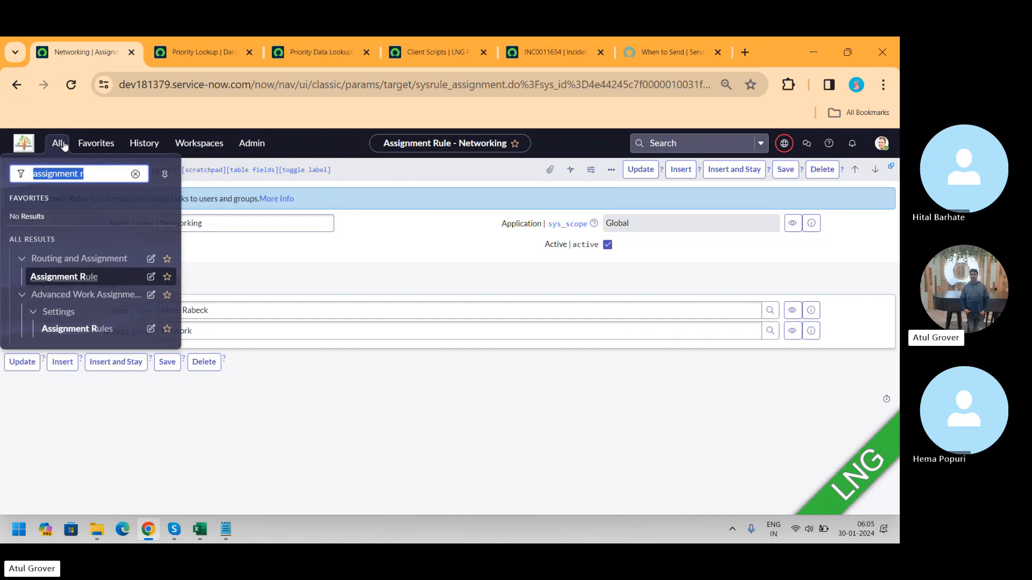
click(69, 275)
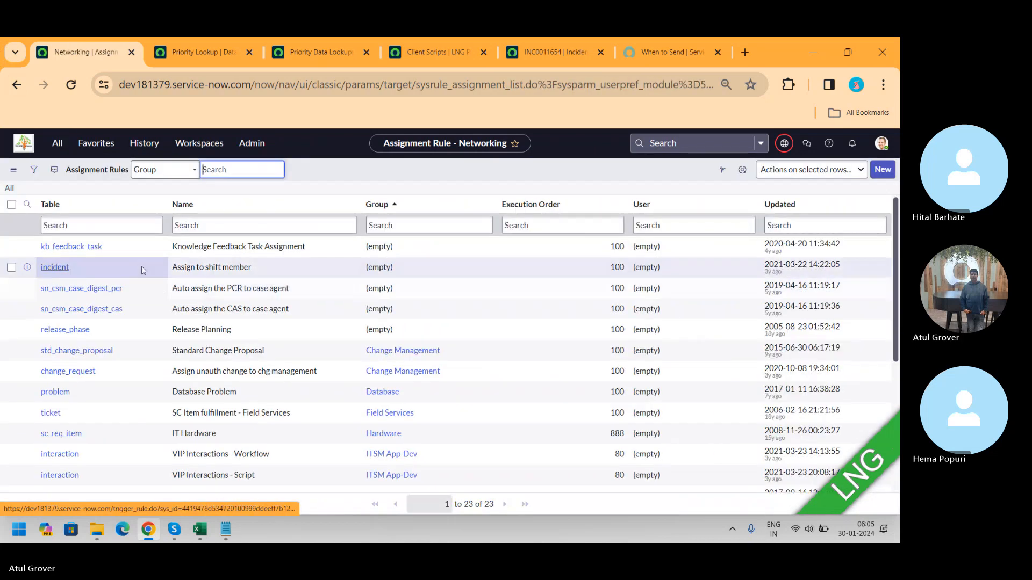
click(878, 170)
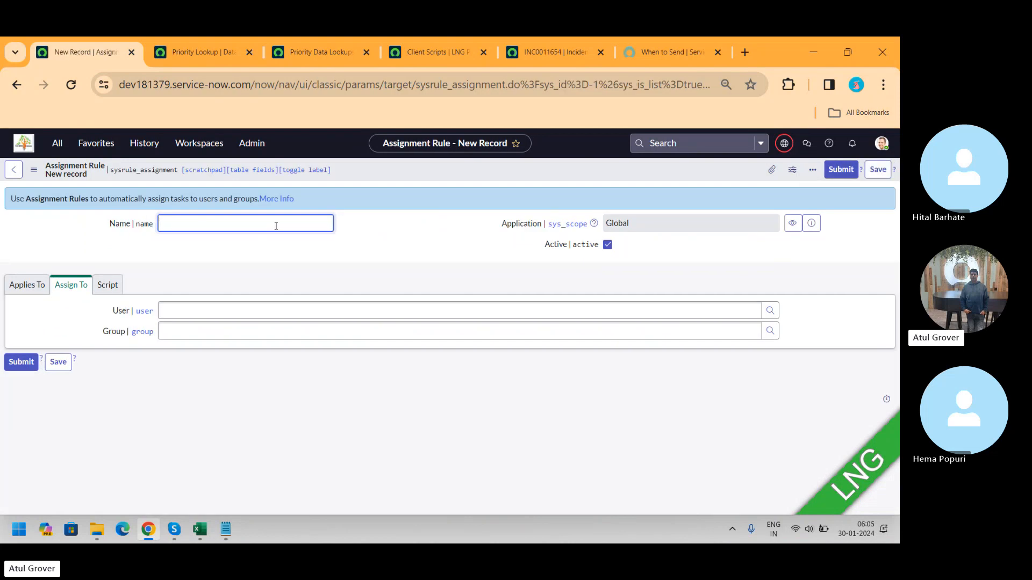
Step: Name the rule LNG and, for the Incident table, add the condition Short description contains LNG
text(LNG)
click(27, 285)
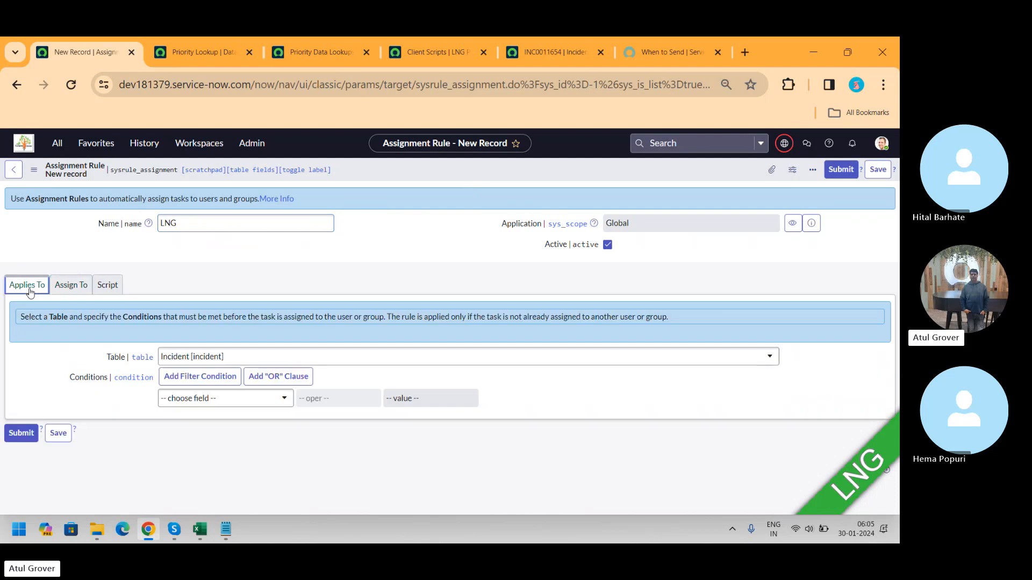
click(269, 357)
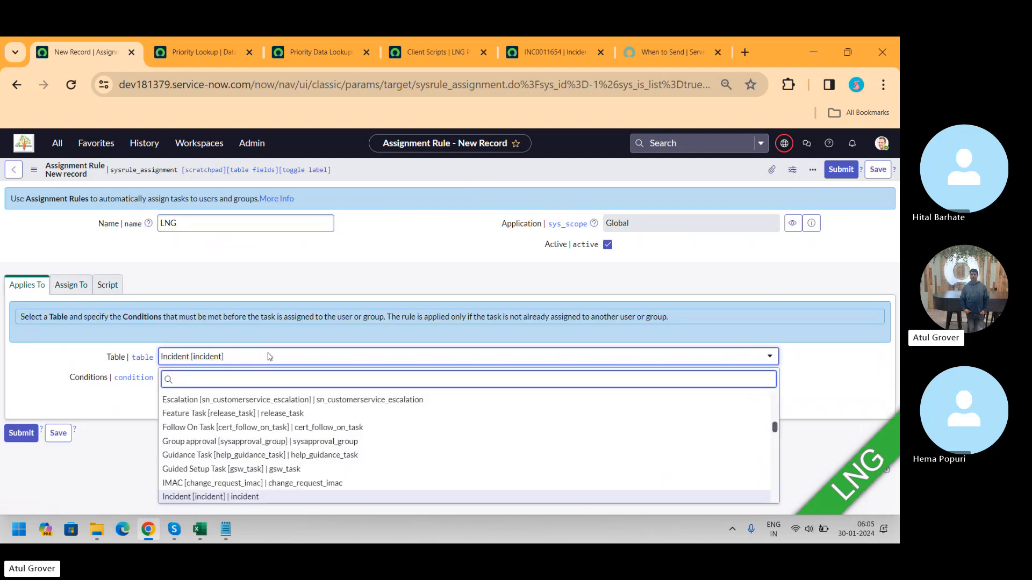
click(268, 357)
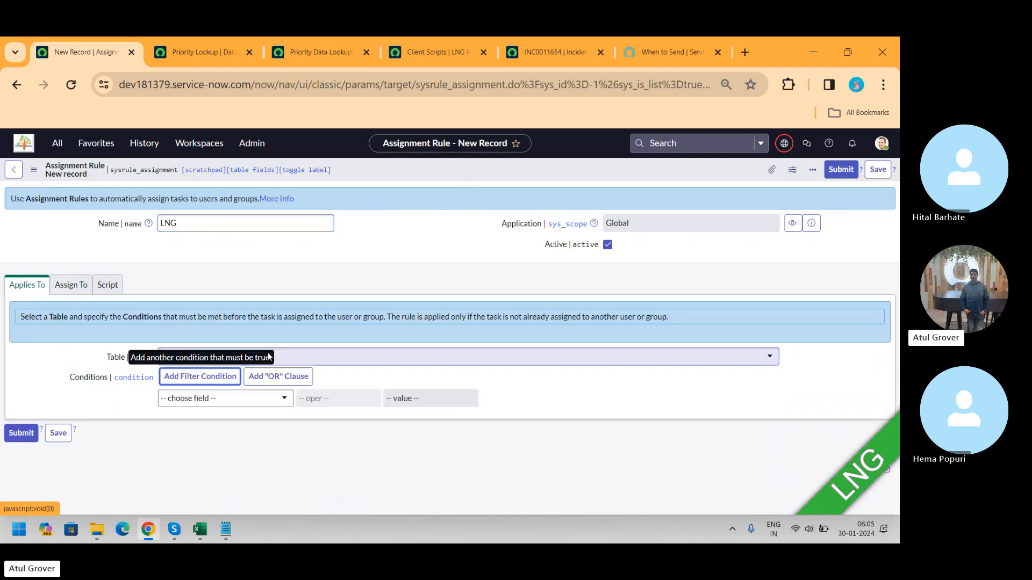
click(255, 398)
text(sh)
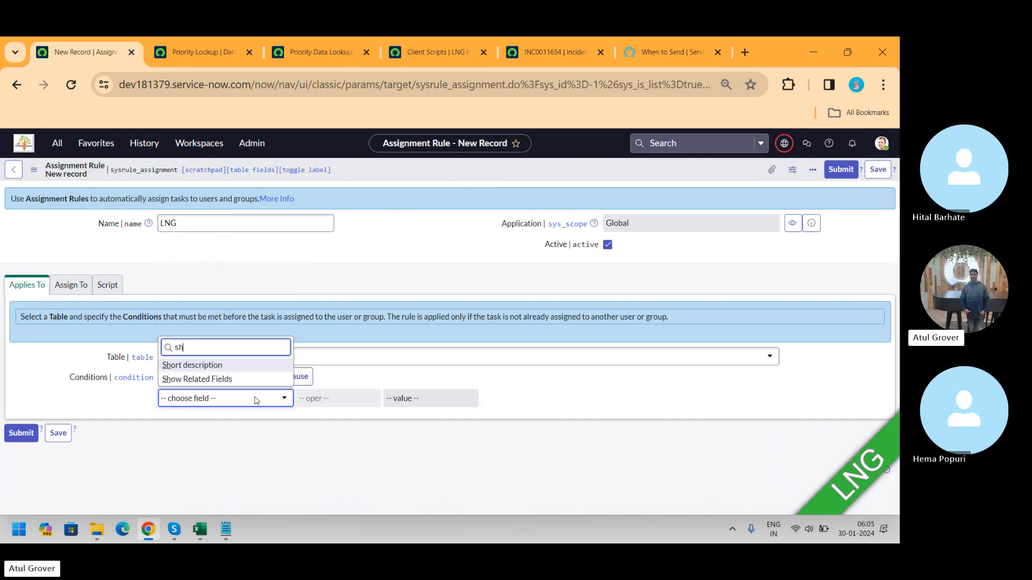
click(207, 366)
click(335, 398)
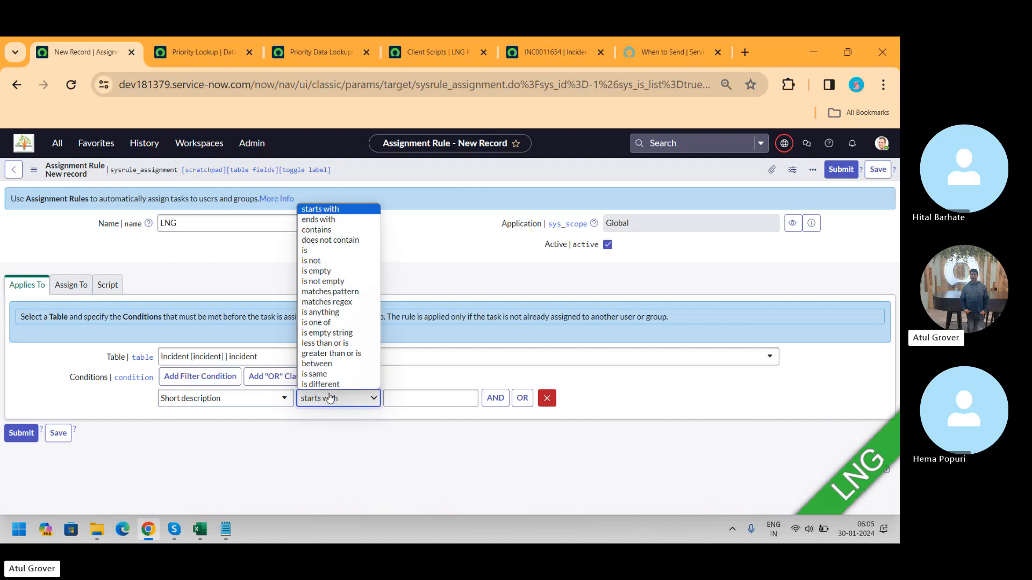
click(344, 231)
text(LNG)
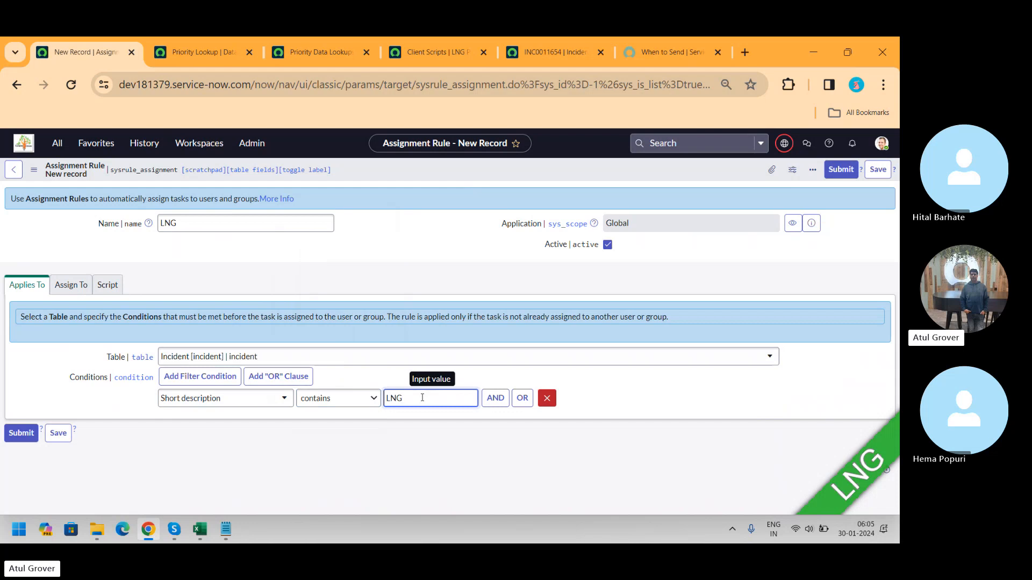
Step: Set the LNG rule's assignment group to Batch14 and save the rule
click(80, 287)
click(283, 330)
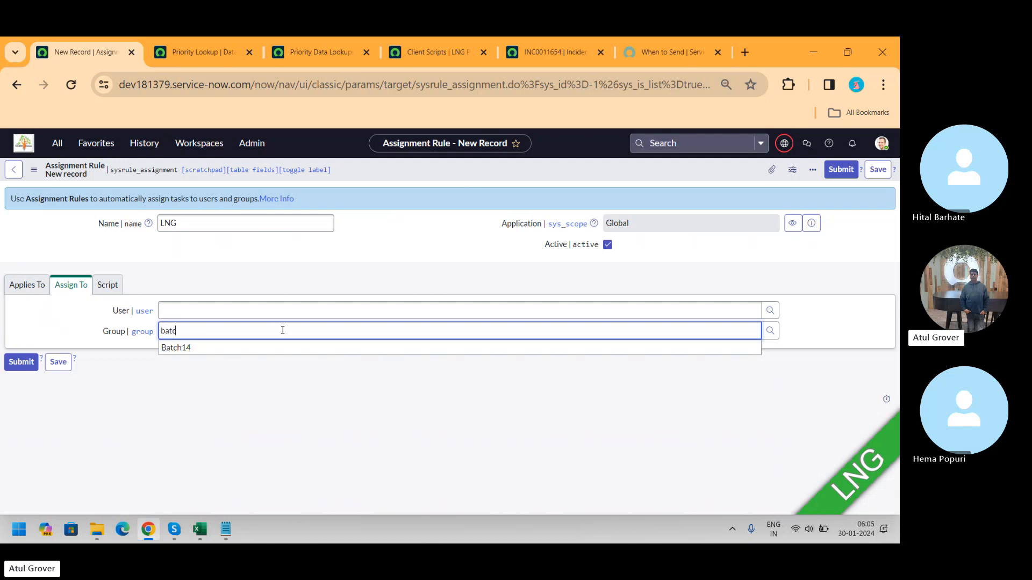
click(244, 352)
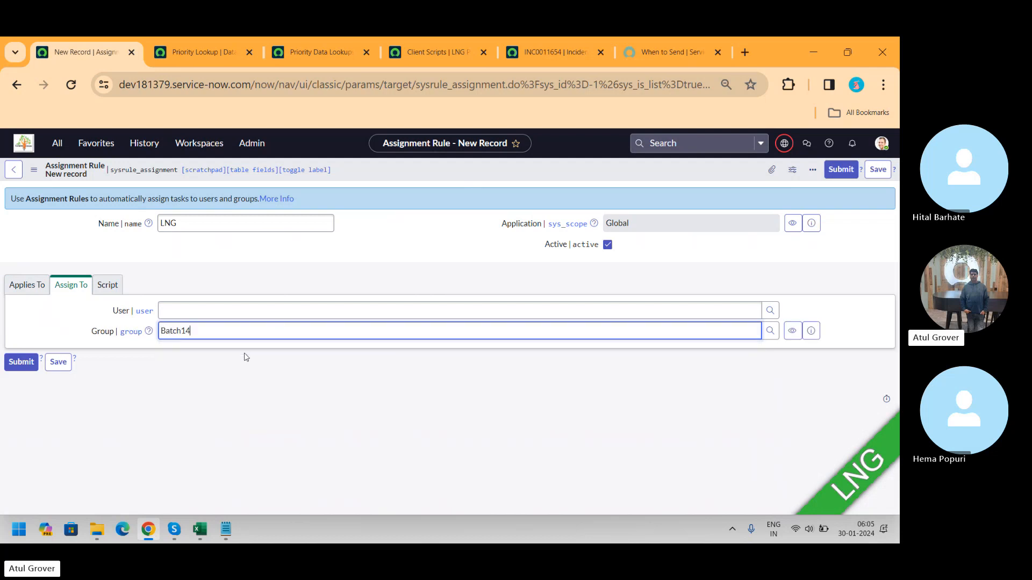
click(110, 288)
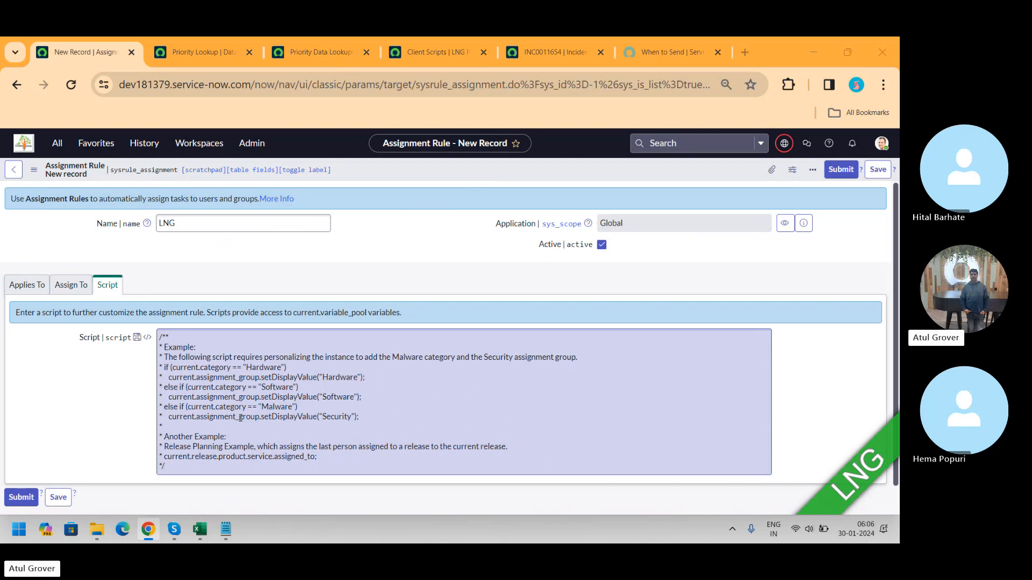
key(alt+Tab)
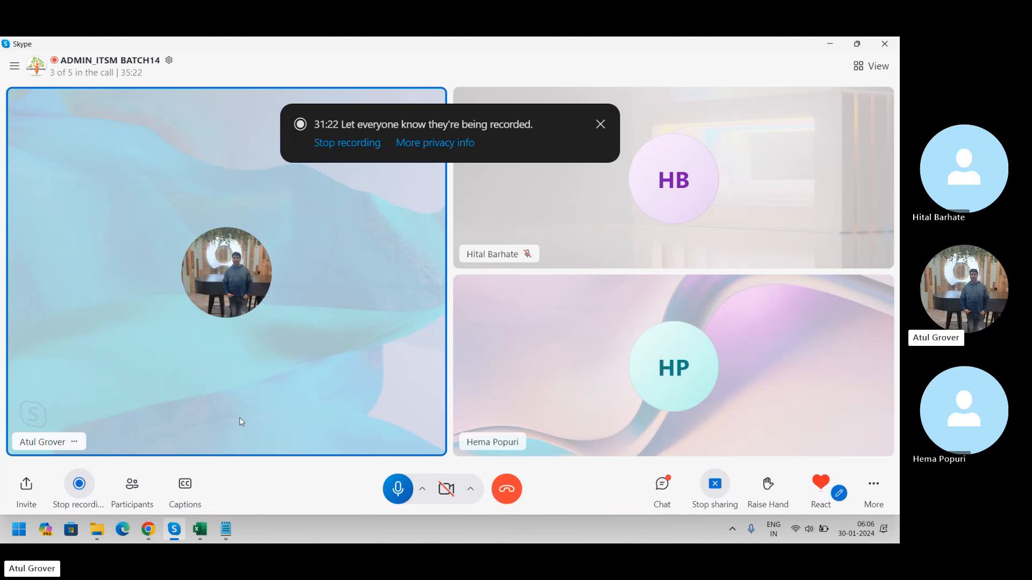
key(alt+Tab)
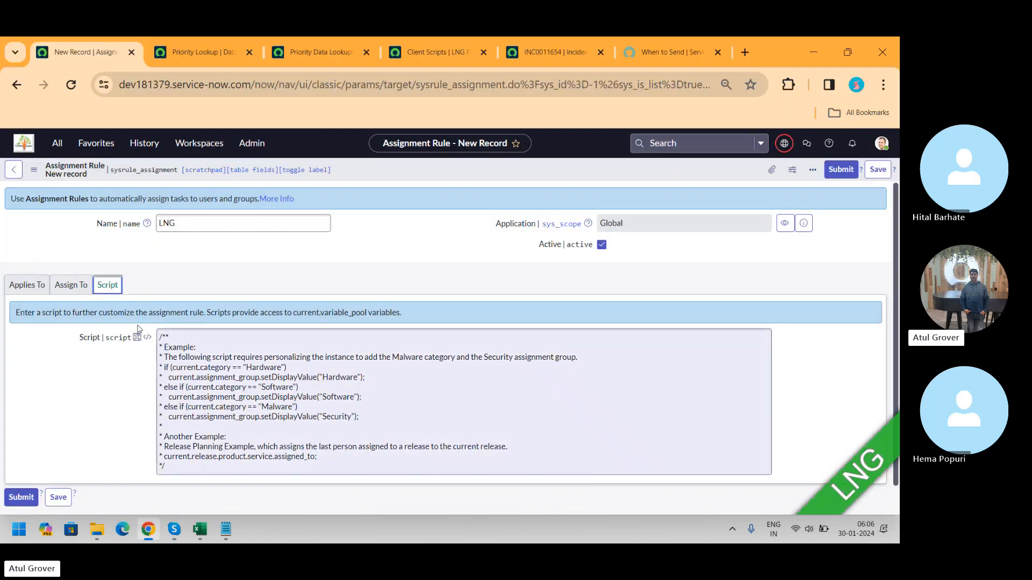
click(69, 280)
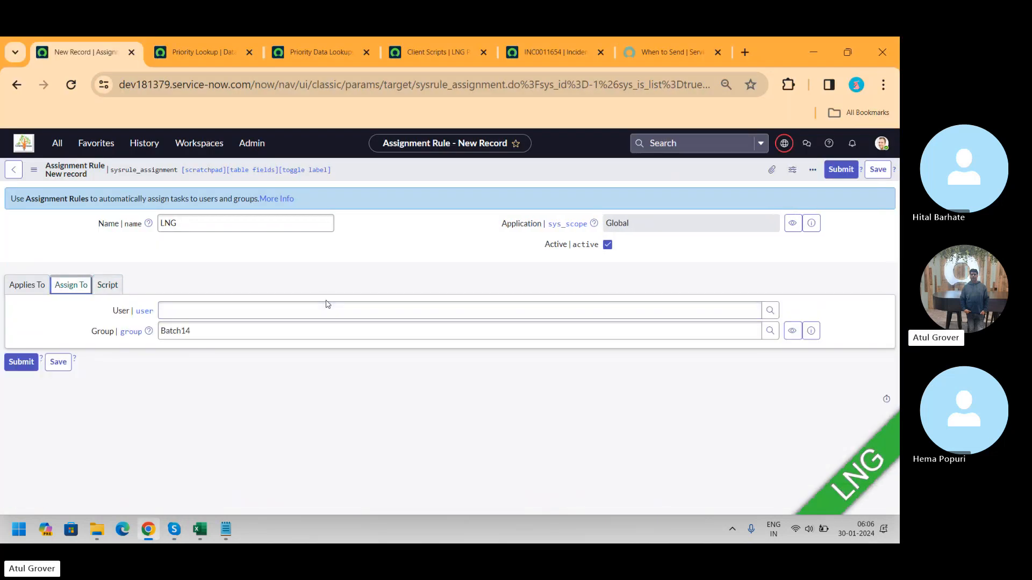
click(878, 169)
Step: Change the open incident's short description to LNG and reload the form without saving
click(542, 57)
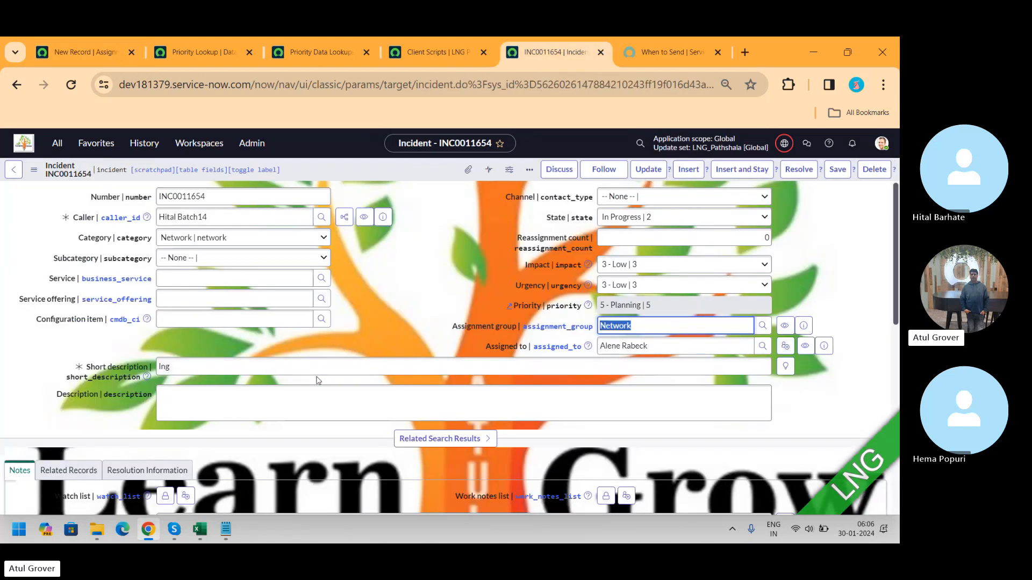
click(206, 366)
drag(207, 365, 43, 378)
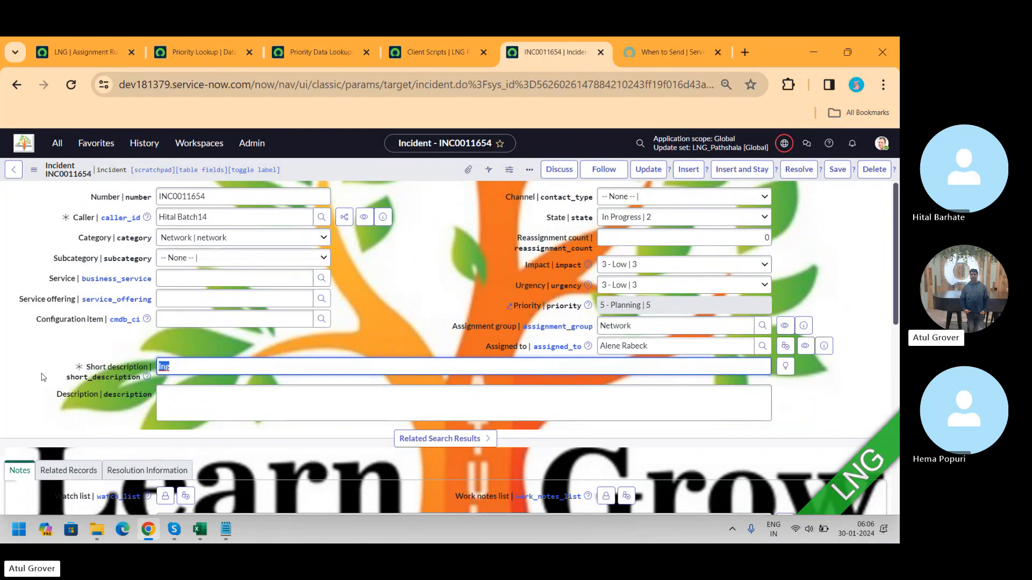
text(LNG)
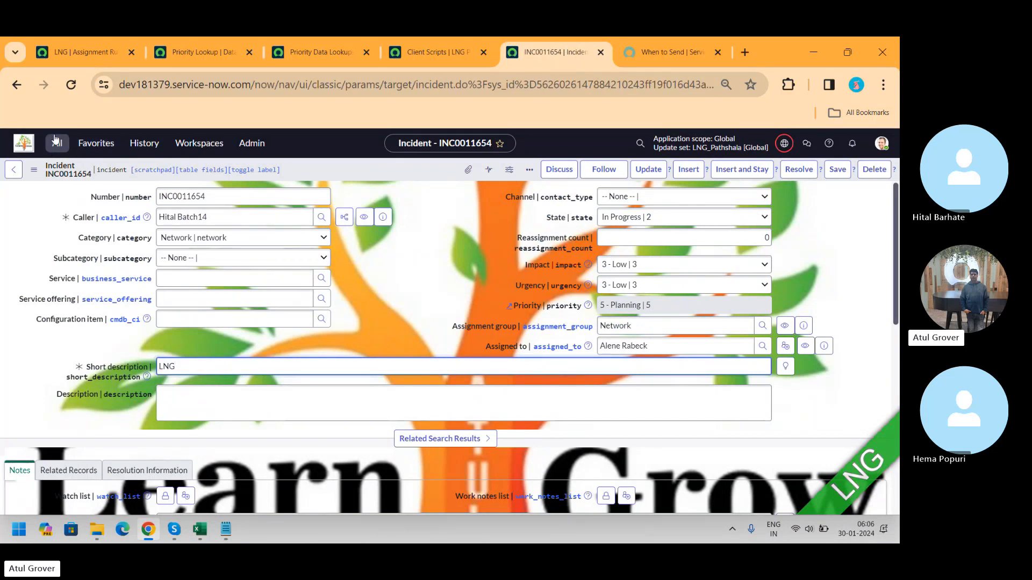
click(72, 87)
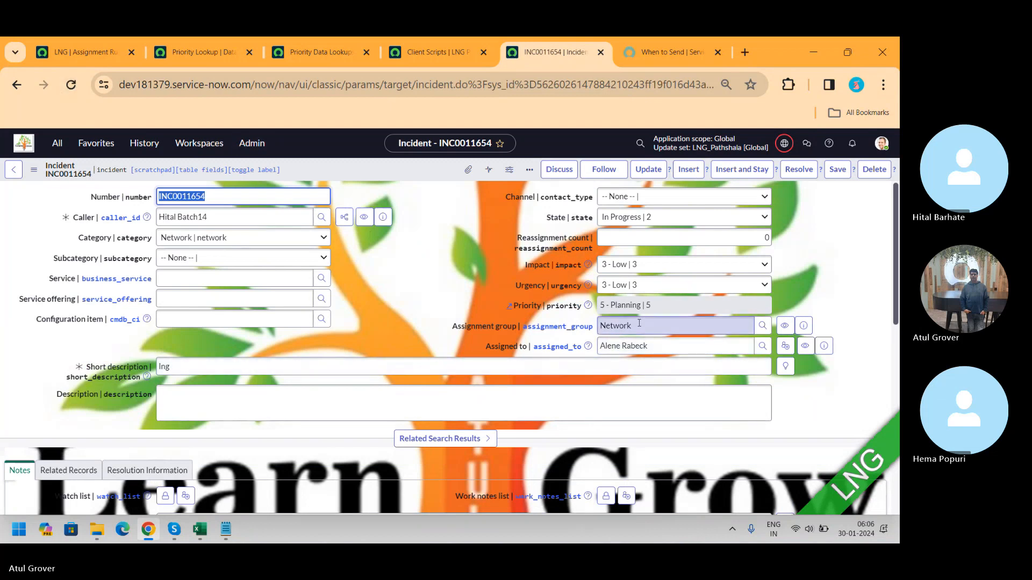
Step: Filter the Assignment Rules list to show only rules for the incident table
click(56, 49)
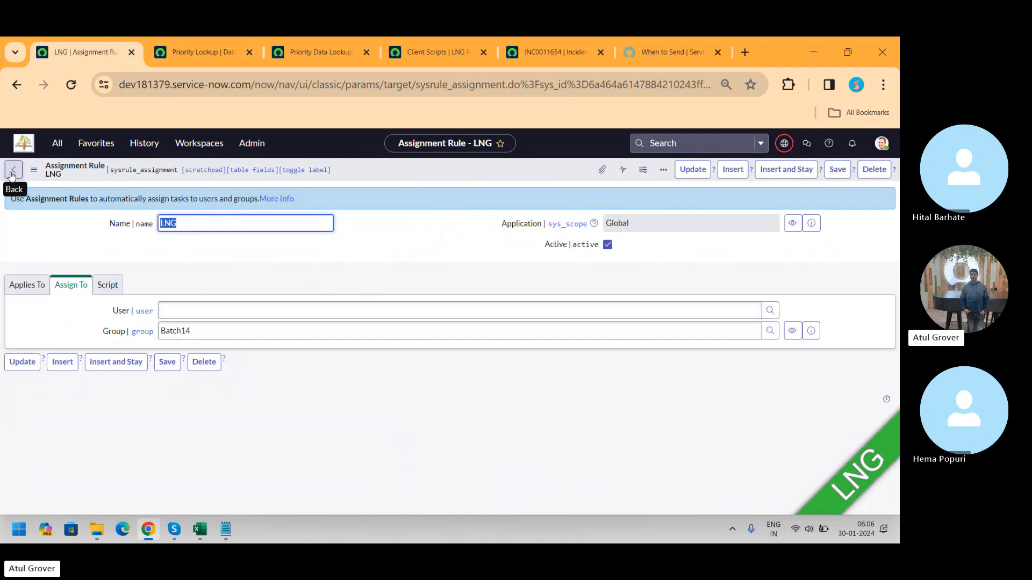
click(57, 143)
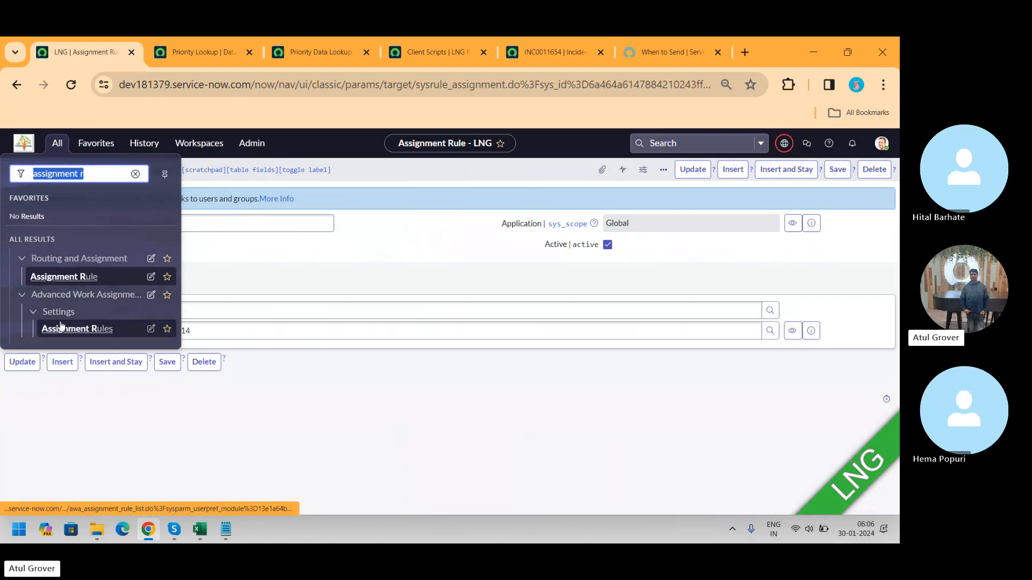
click(67, 278)
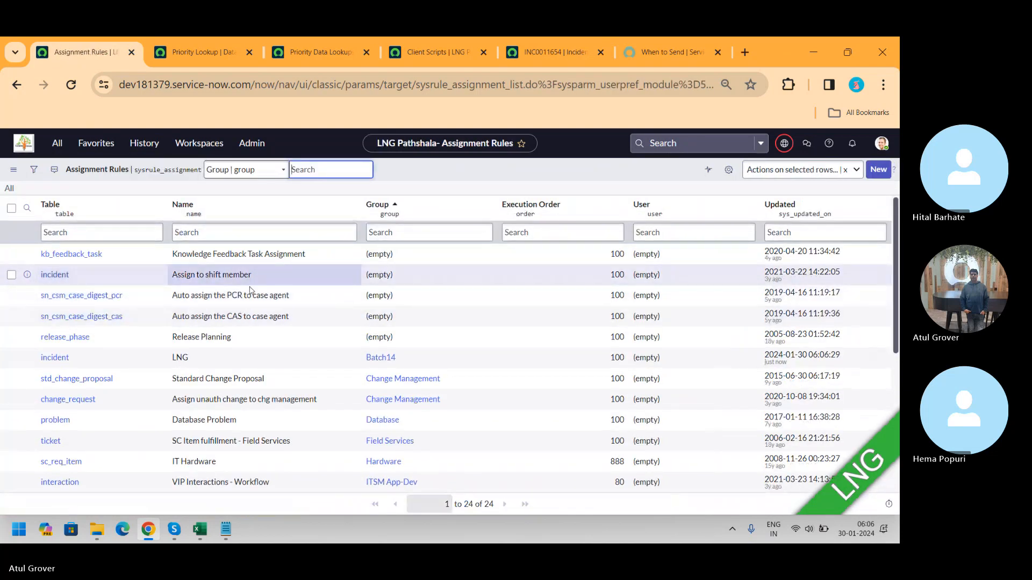
click(407, 231)
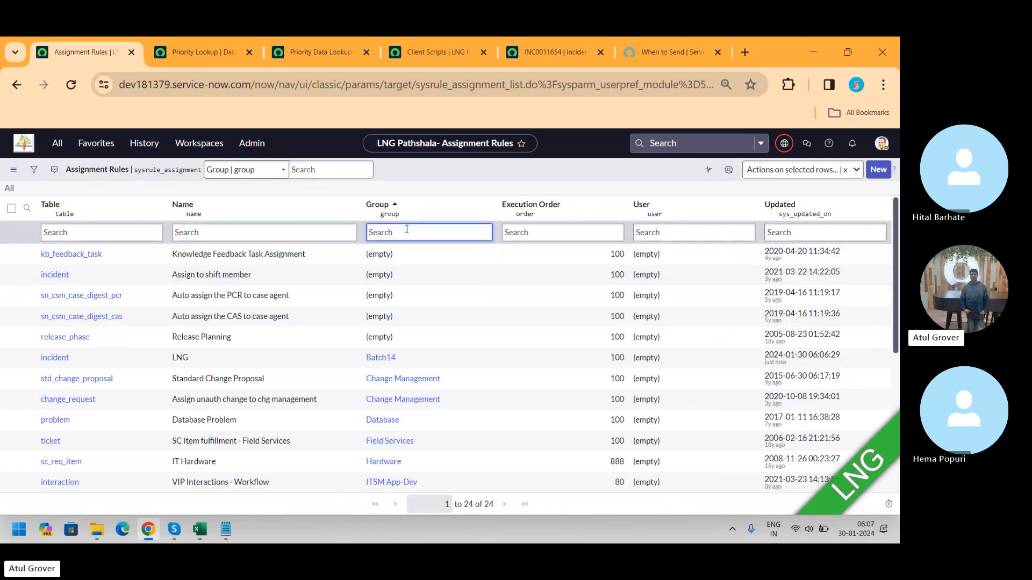
right_click(59, 359)
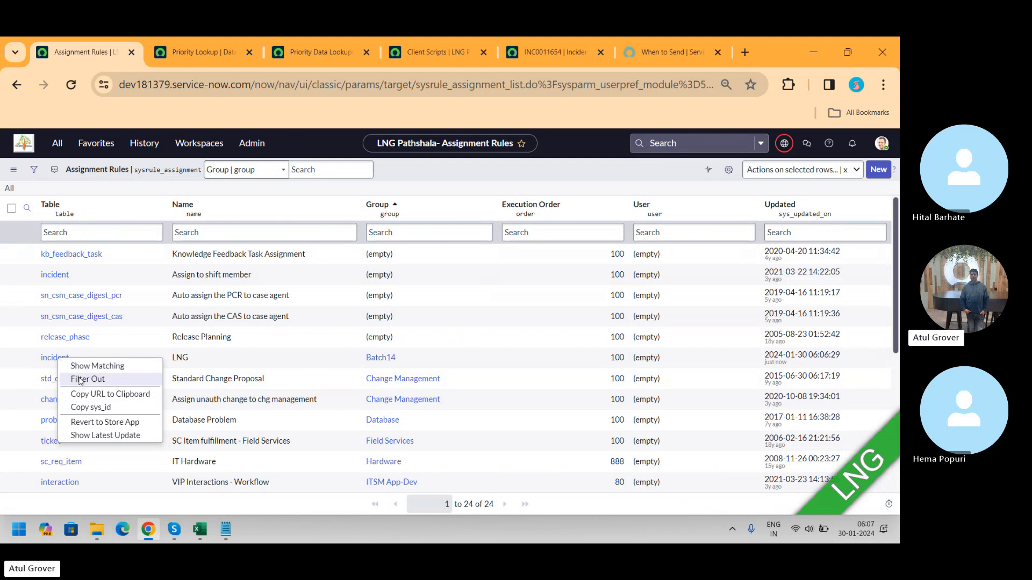
click(98, 368)
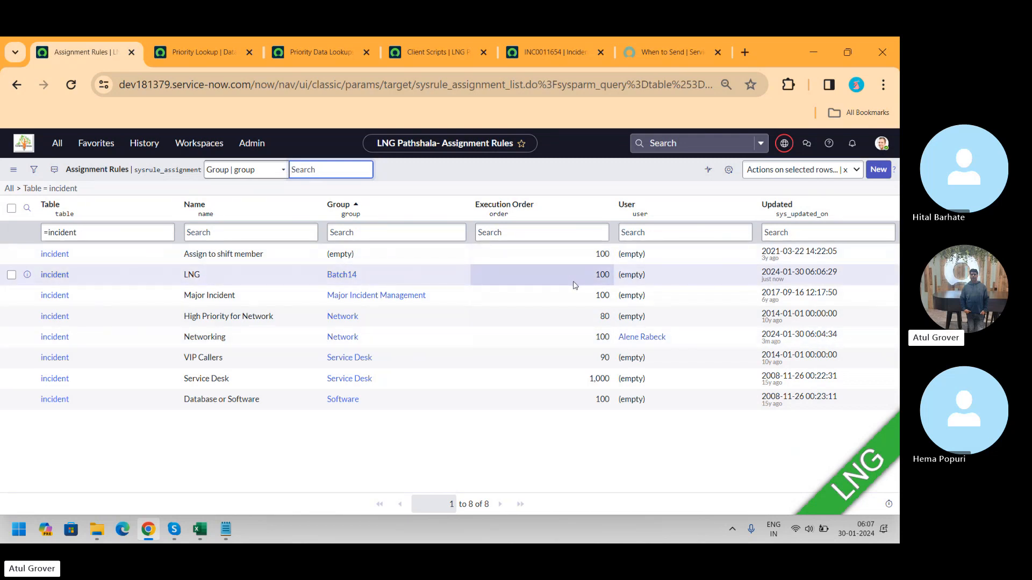
Step: Open a blank new incident form in the incident tab via its address
click(562, 54)
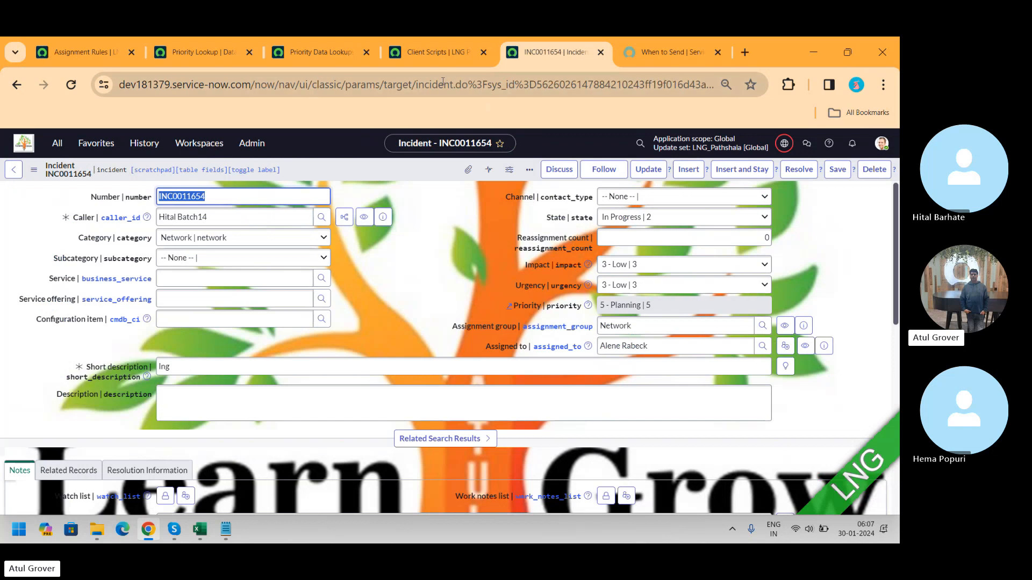
drag(474, 86, 774, 87)
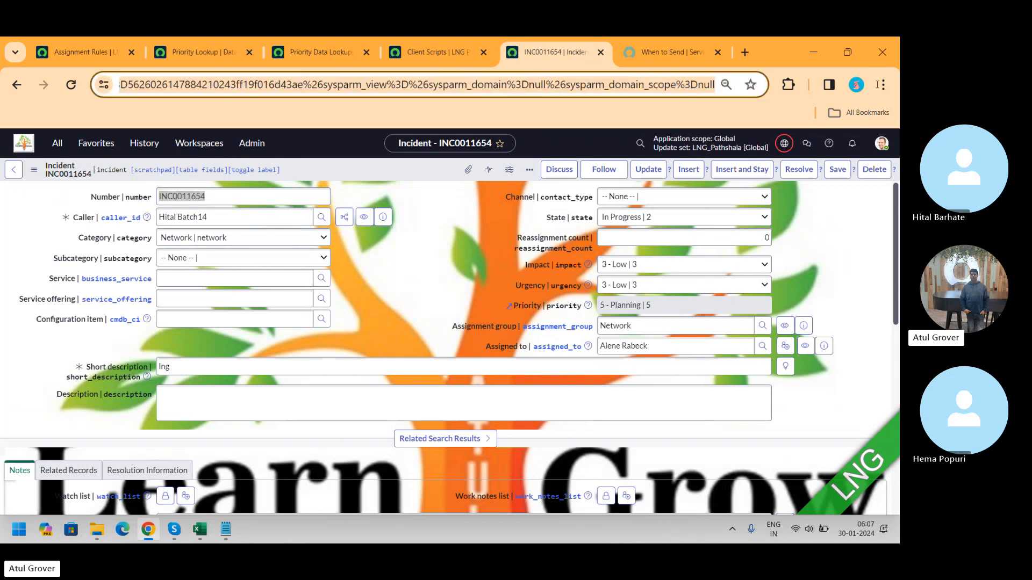
key(BackSpace)
key(BackSpace)
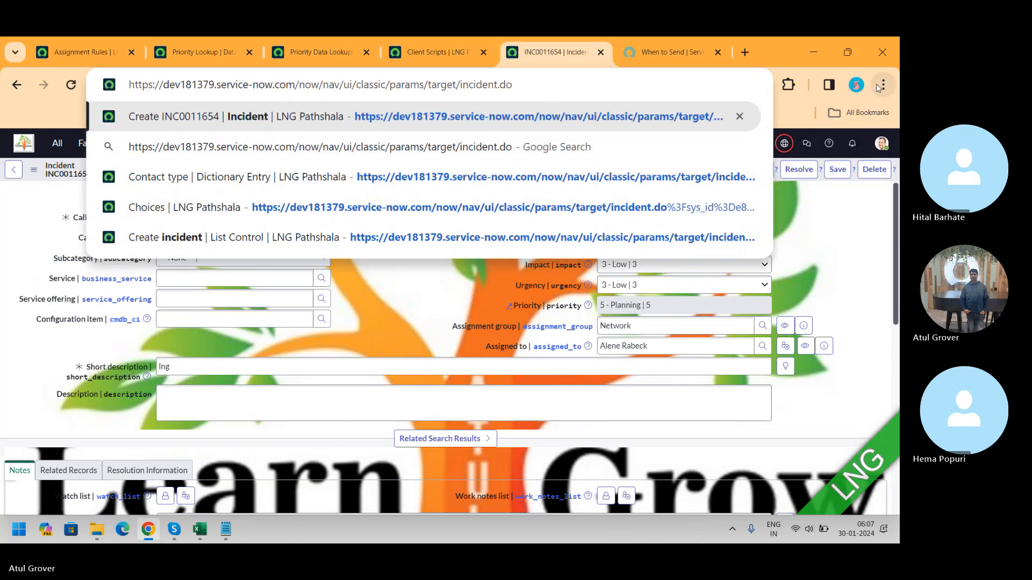
key(Return)
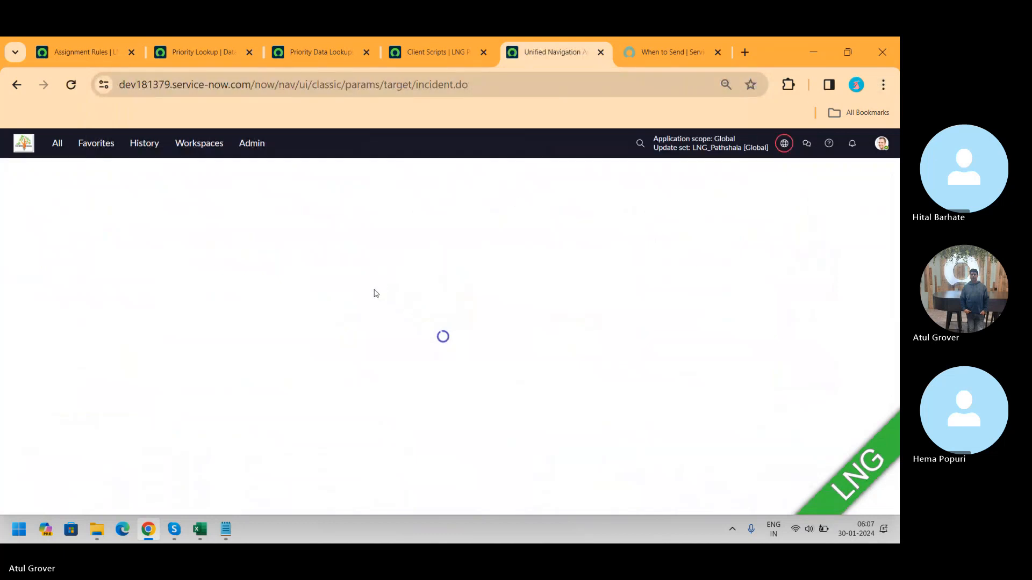
Step: Choose a caller and set the category to Network on the new incident
click(194, 219)
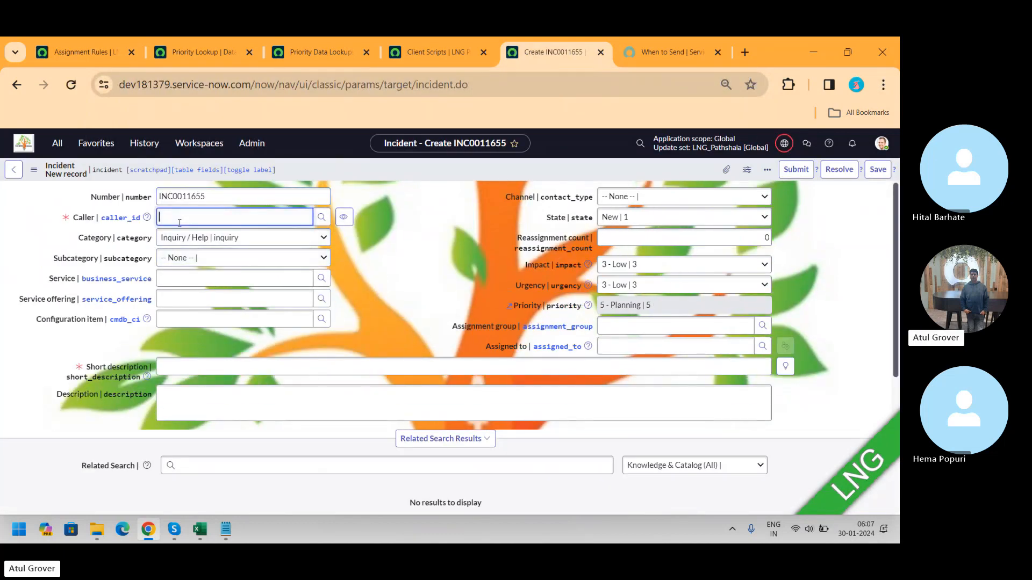
click(175, 269)
click(185, 238)
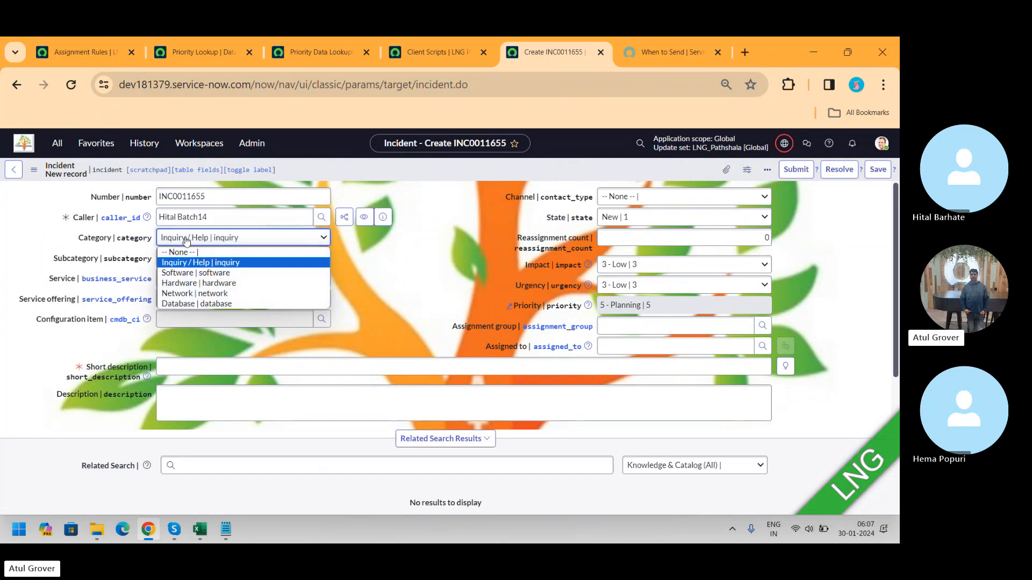
click(182, 293)
click(204, 366)
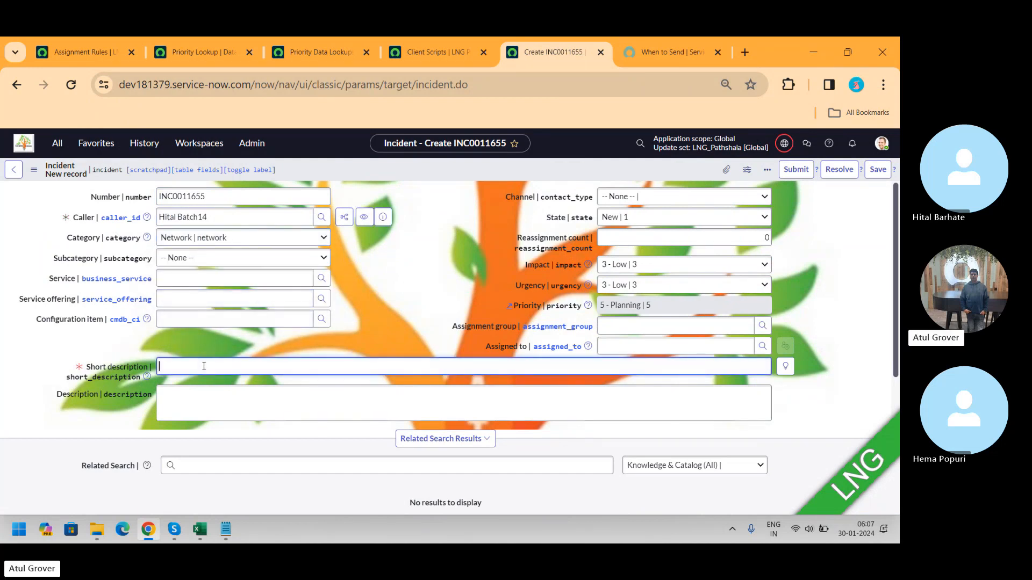
Step: Enter LNG as the short description and submit the new incident
text(LNF)
key(BackSpace)
text(G)
click(873, 172)
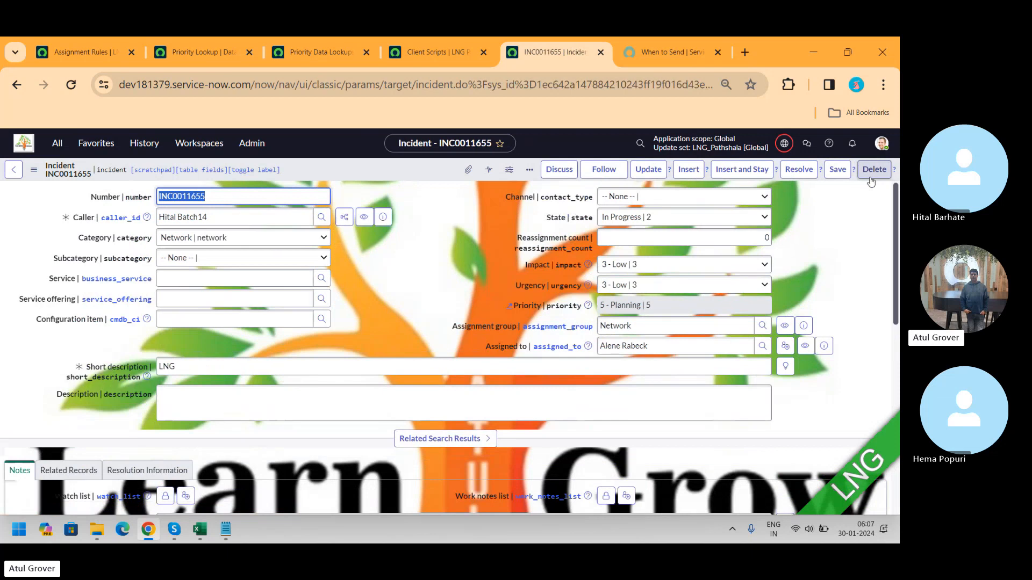
Step: Open the Assignment Lookup record from the Data Lookup Definitions list
click(216, 63)
click(78, 53)
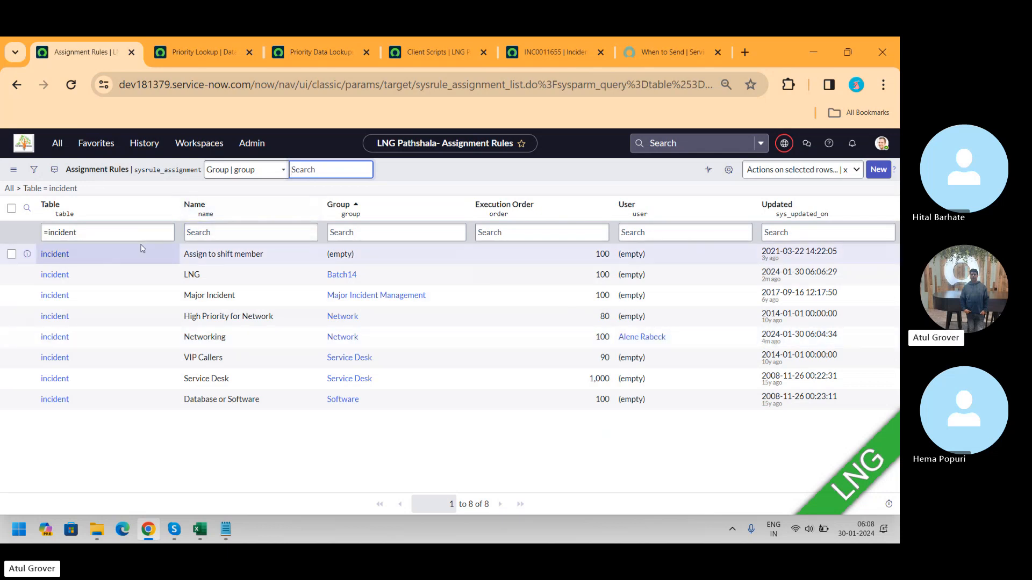
click(57, 144)
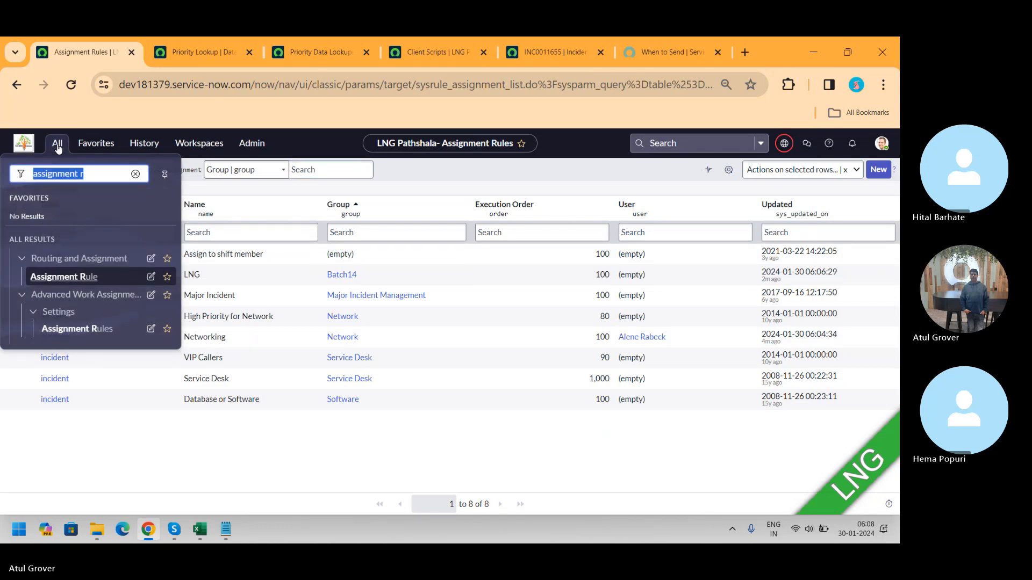
text(data)
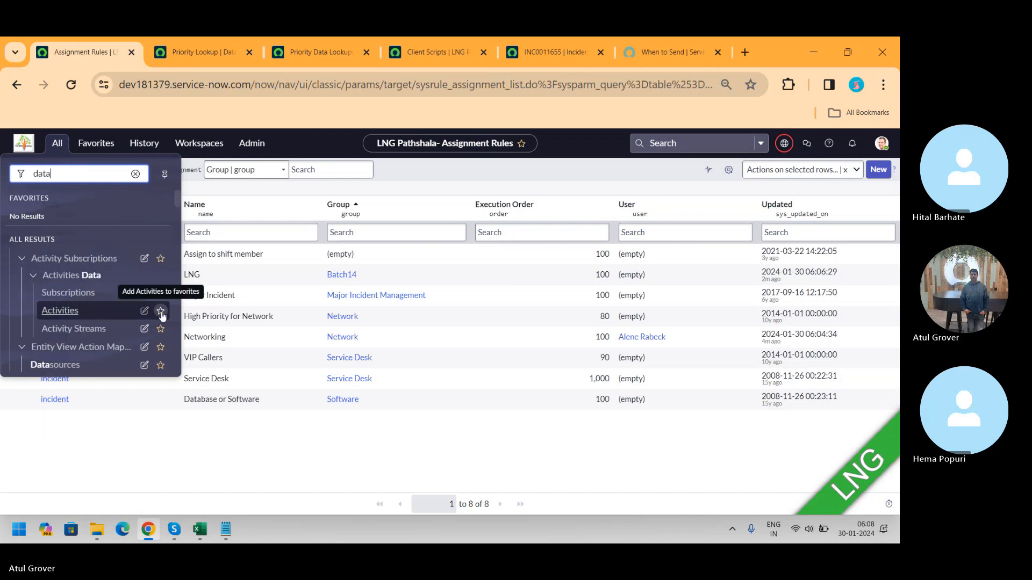
text( o)
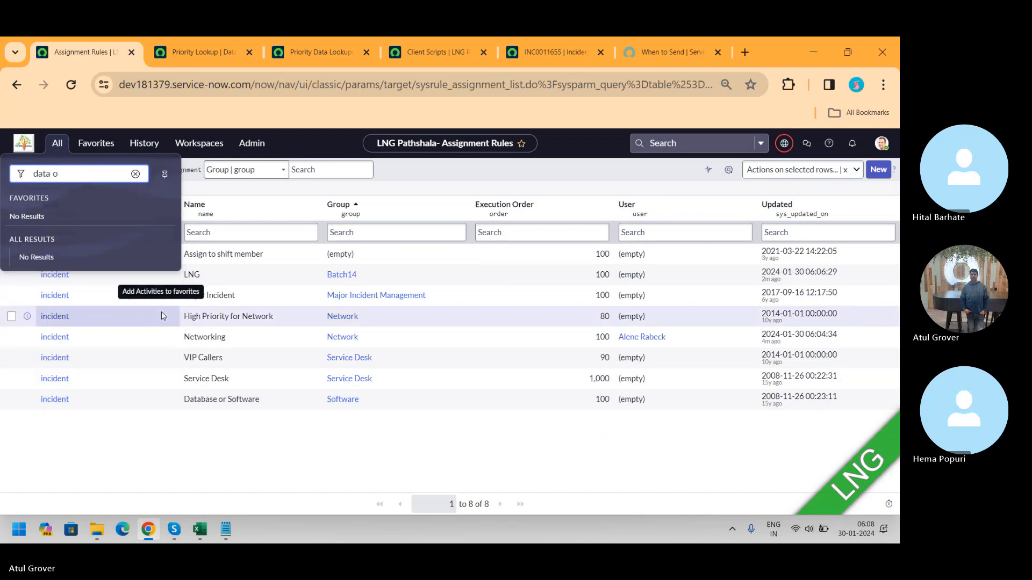
text(kklook)
key(BackSpace)
key(BackSpace)
key(BackSpace)
key(BackSpace)
text(loo)
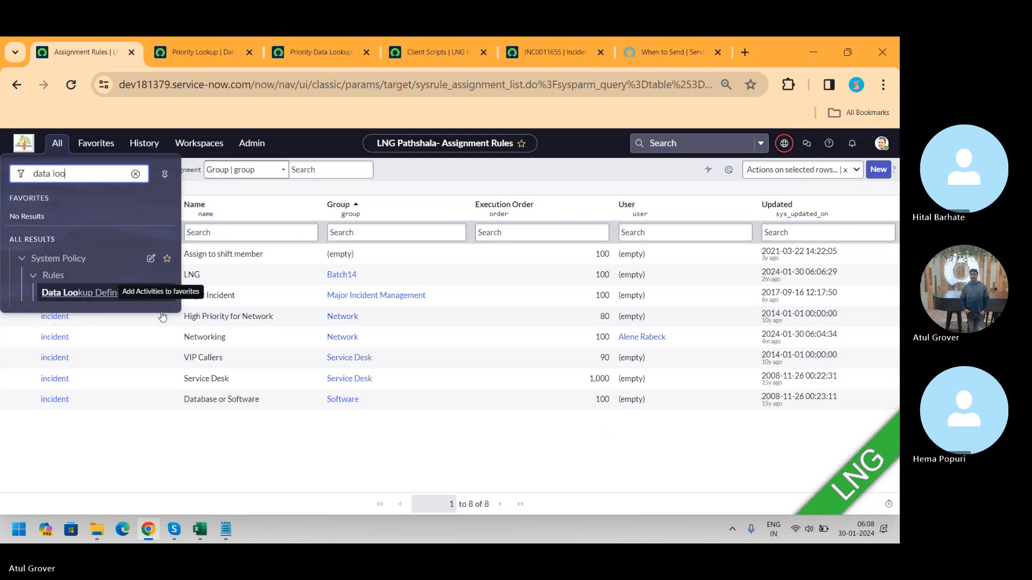
click(71, 295)
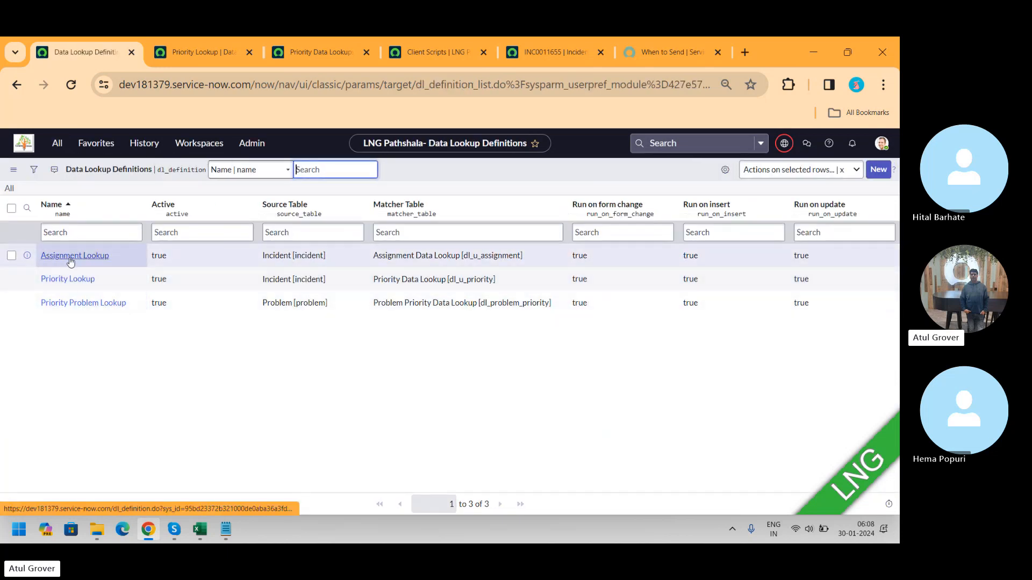
click(80, 262)
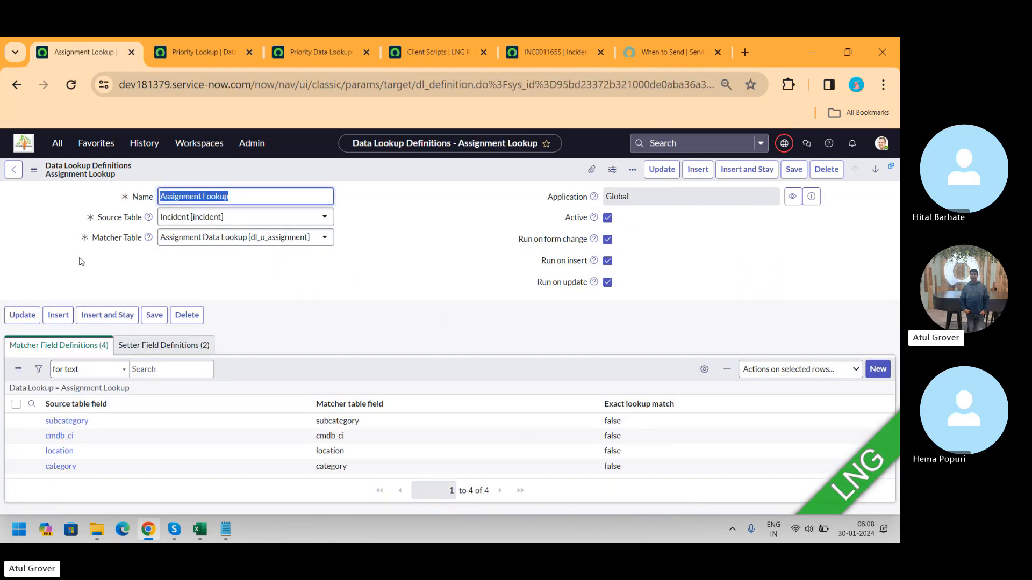
key(ctrl+minus)
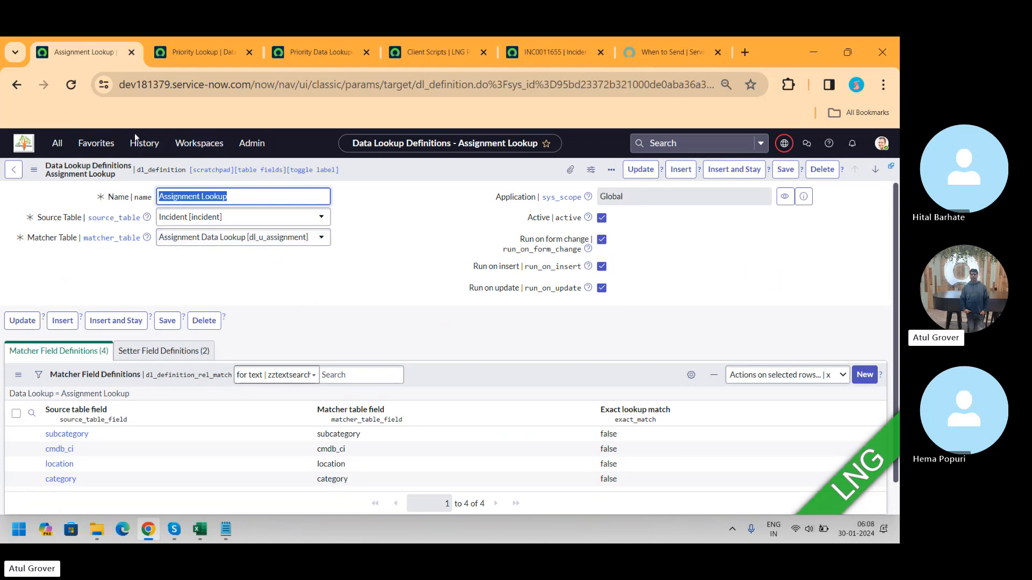
Step: Open the Tables module in a new tab, filter names starting with dl_u, and open Assignment Data Lookup
click(57, 144)
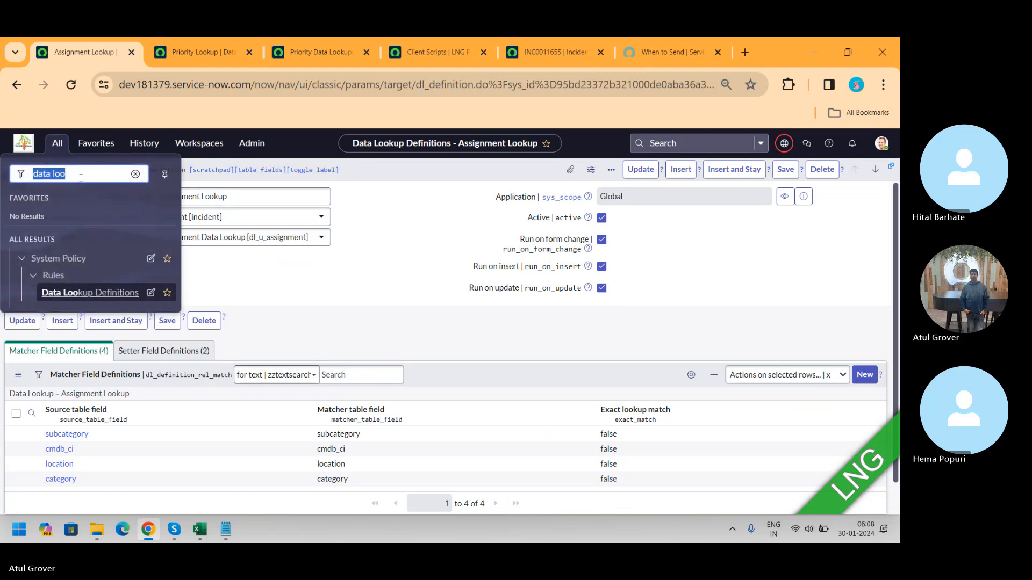
text(tables)
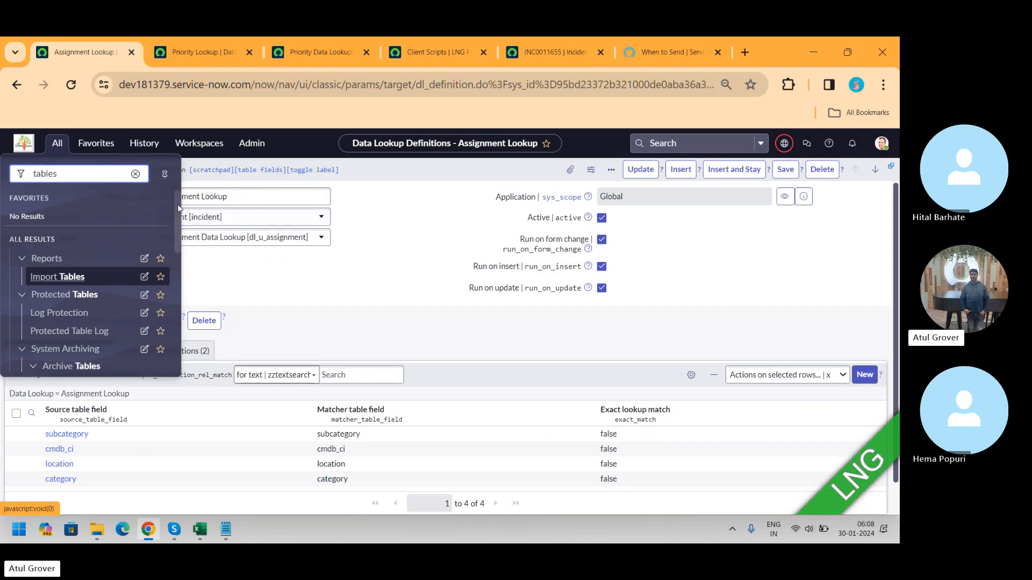
drag(174, 205, 183, 243)
scroll(79, 255, down, 5)
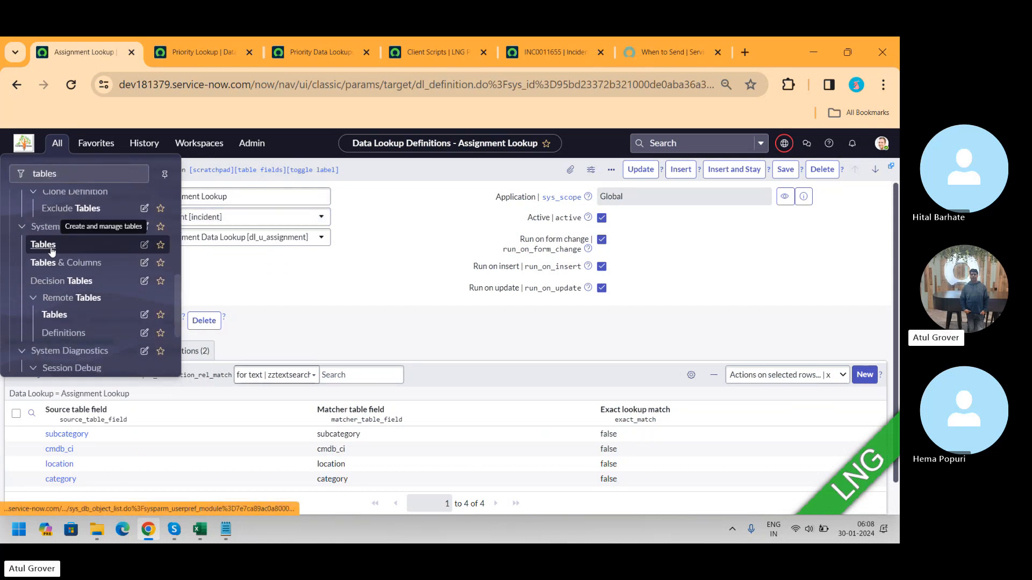
middle_click(52, 249)
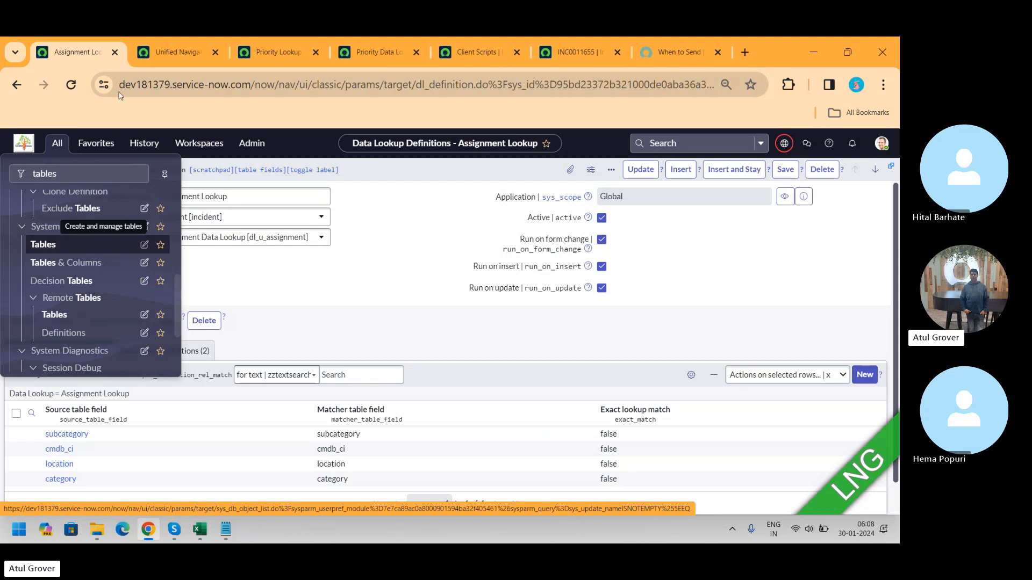
click(179, 49)
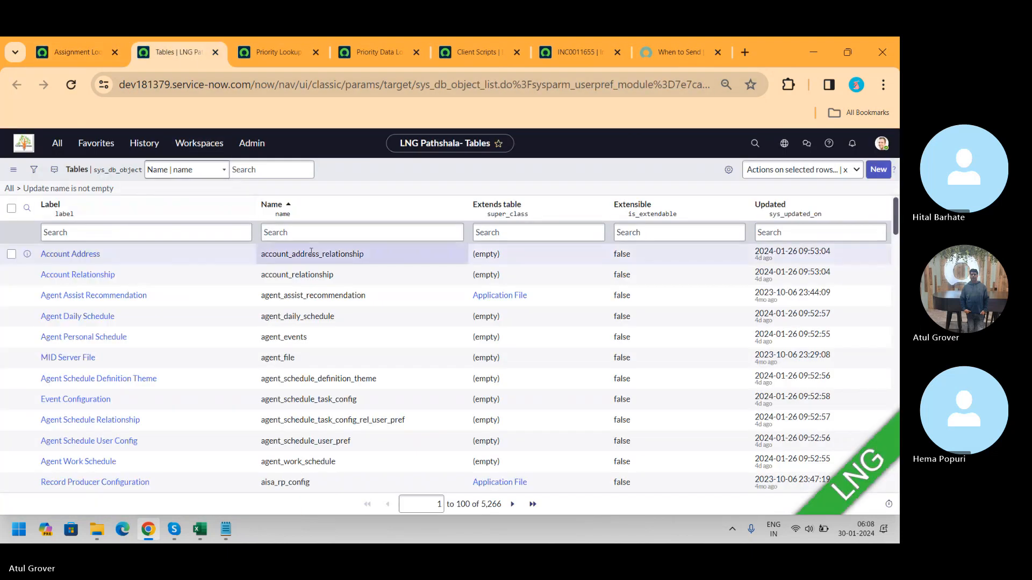
click(299, 228)
text(ai_s)
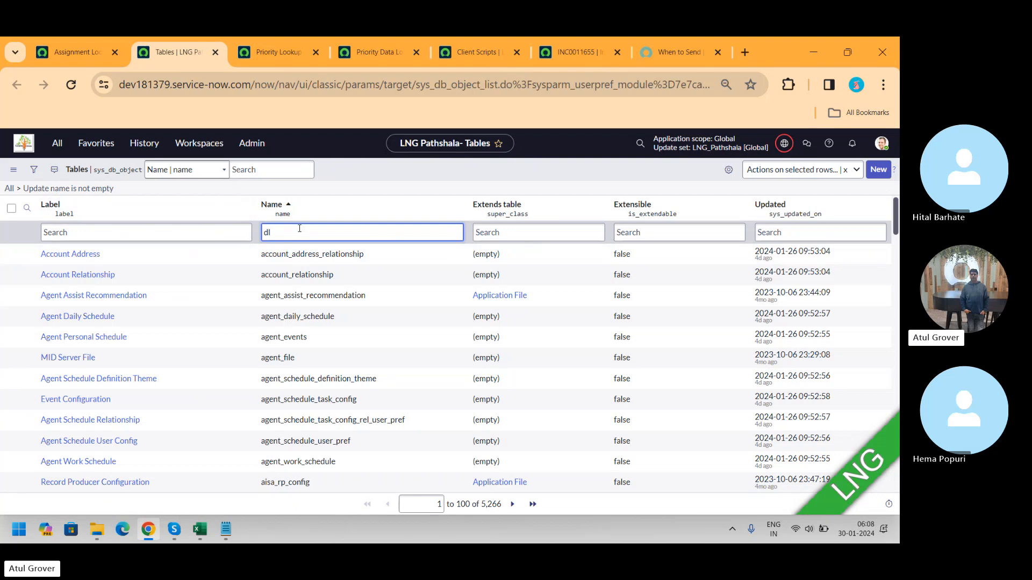
key(Return)
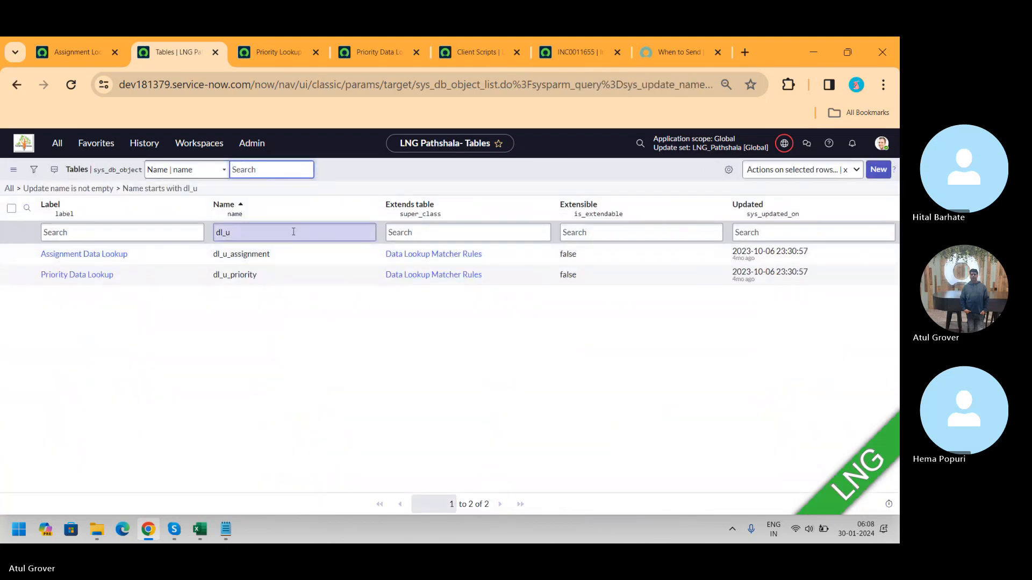
click(87, 258)
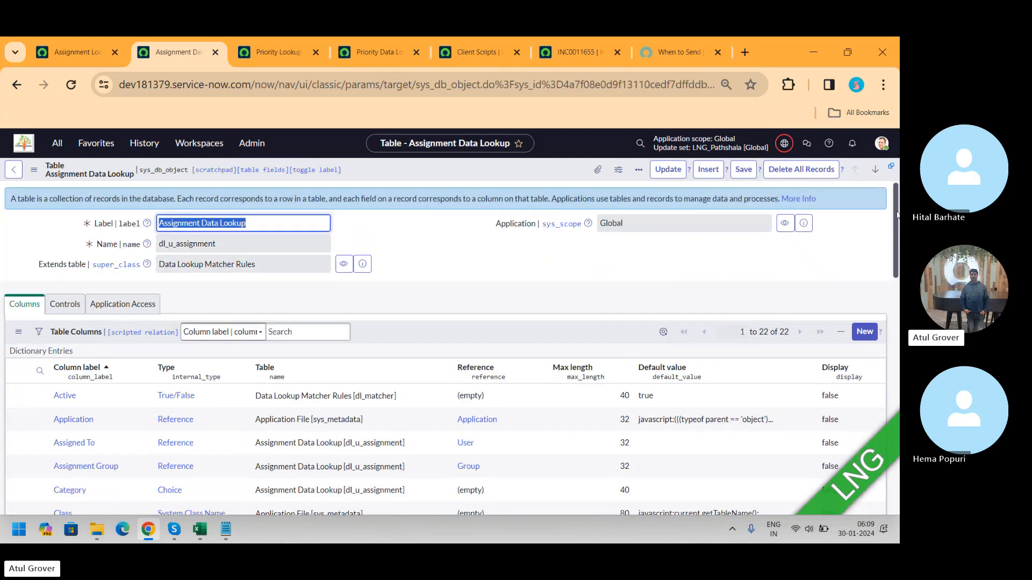
Step: Copy the table name dl_u_assignment and open its list through the navigator as dl_u_assignment.LIST
mouse_move(896, 214)
mouse_down()
mouse_move(896, 300)
mouse_move(897, 195)
mouse_up()
click(250, 244)
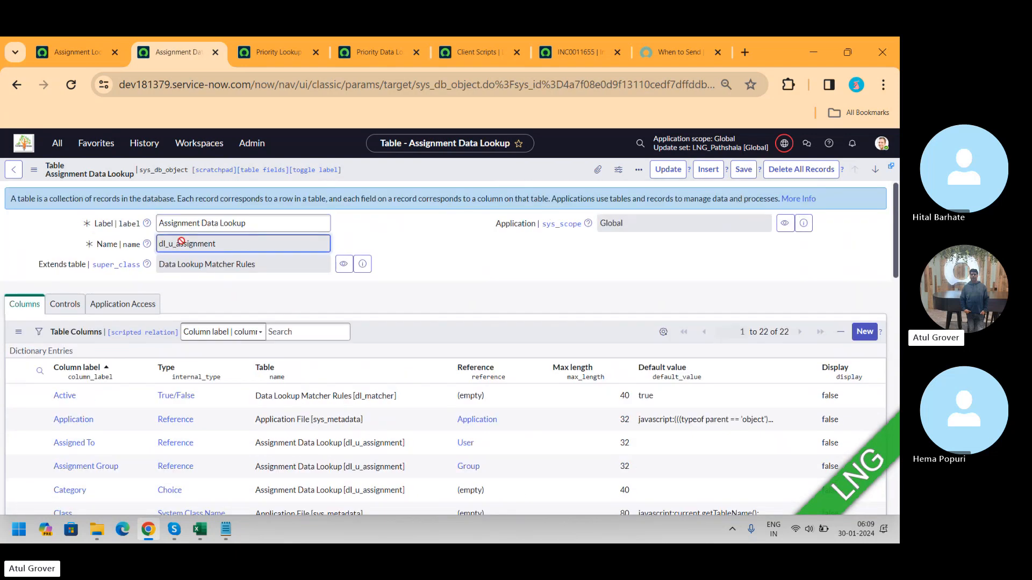
double_click(181, 242)
key(ctrl+c)
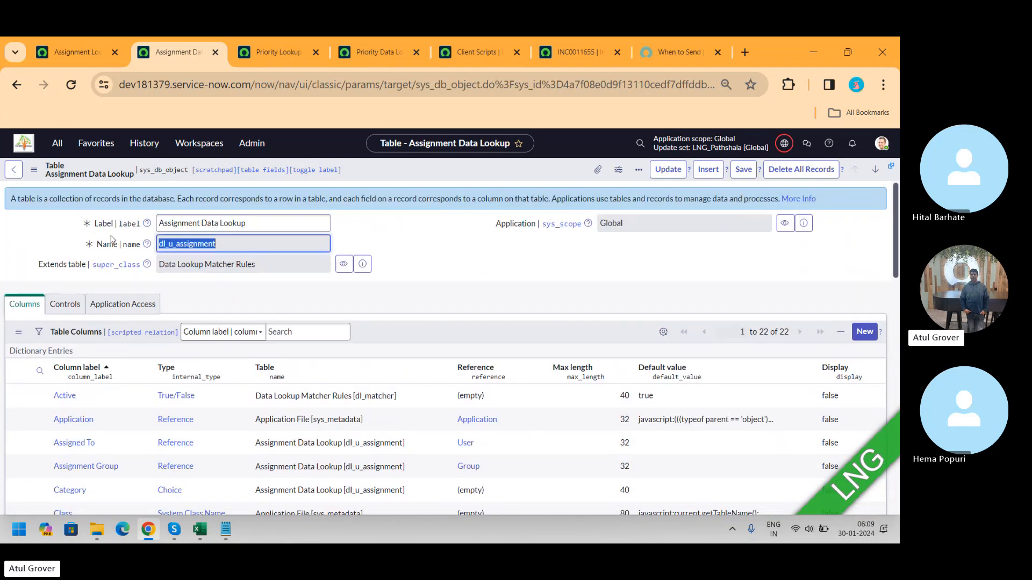
click(57, 145)
key(ctrl+v)
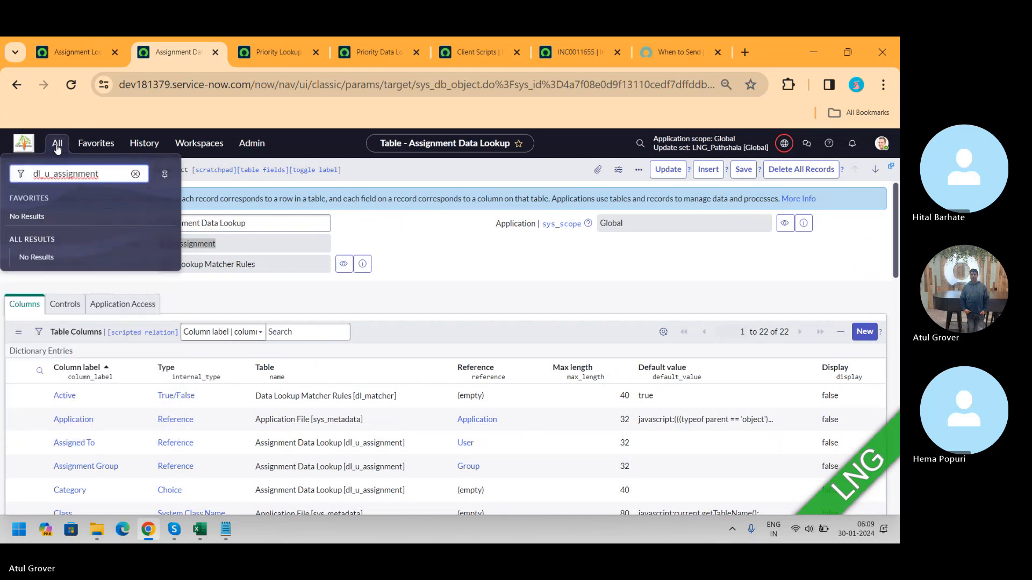
text(.LIST)
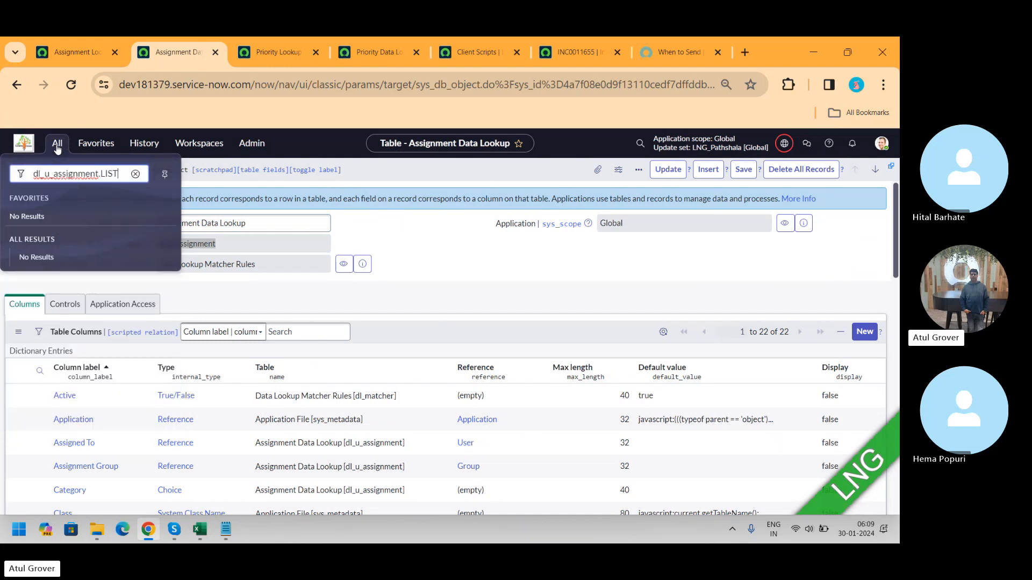
key(Return)
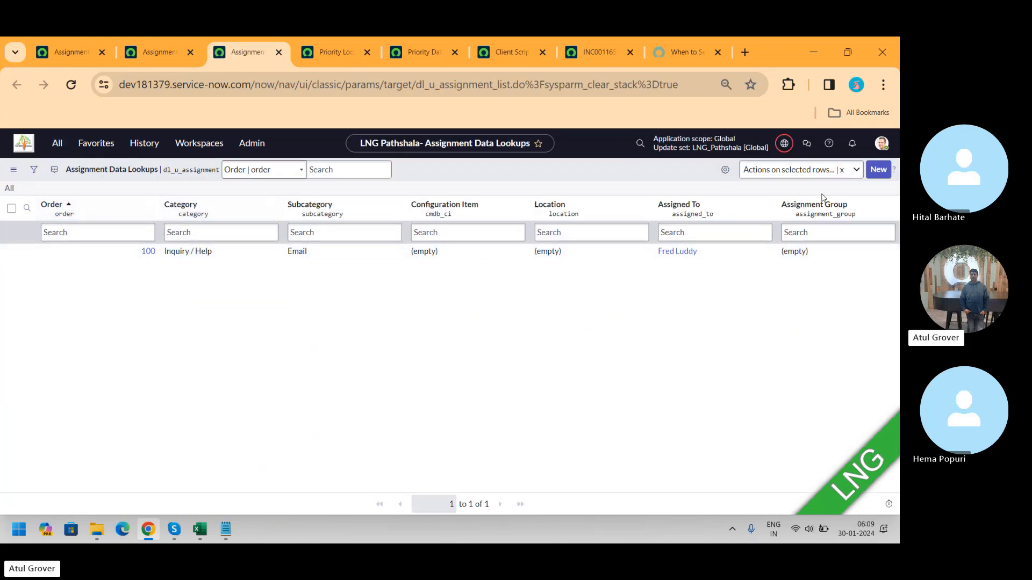
Step: Start a new assignment data lookup record with category Inquiry / Help and subcategory DHCP
click(877, 178)
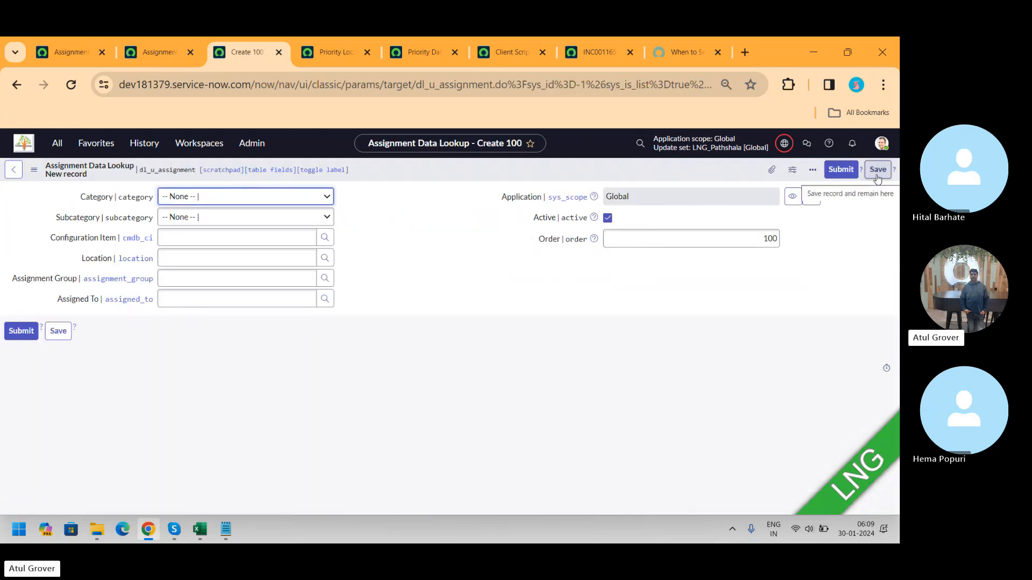
click(296, 199)
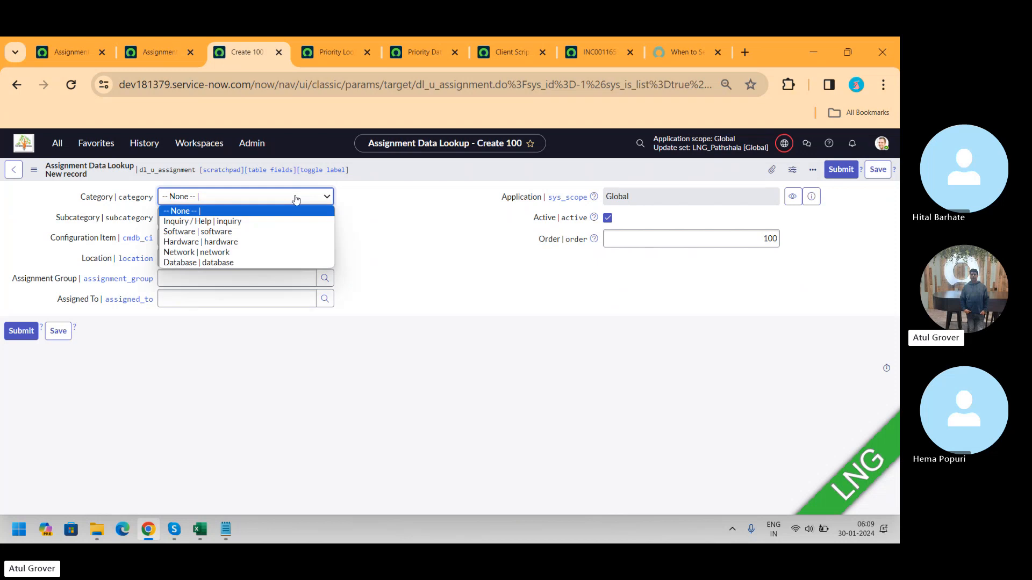
click(231, 223)
click(231, 225)
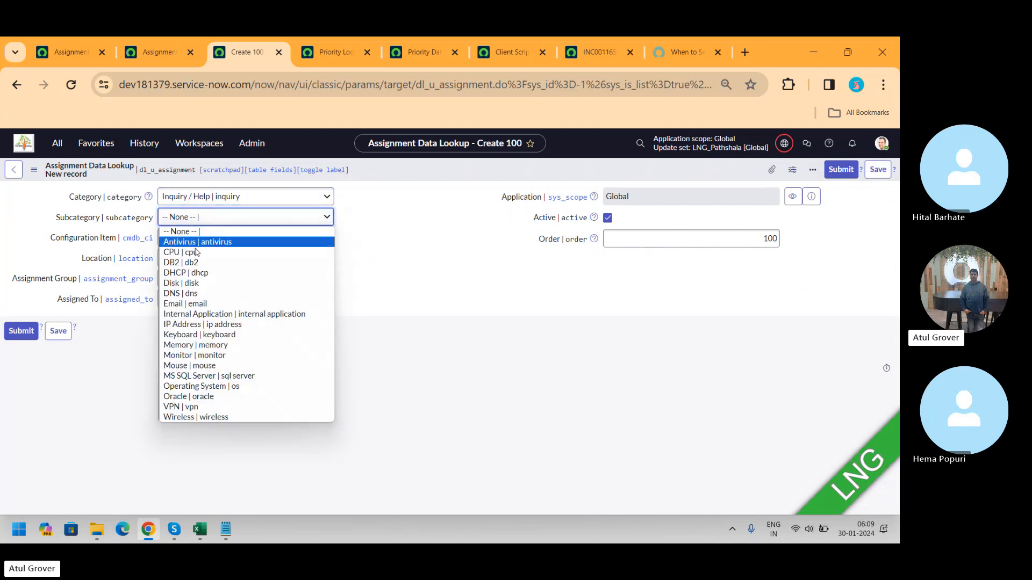
click(189, 271)
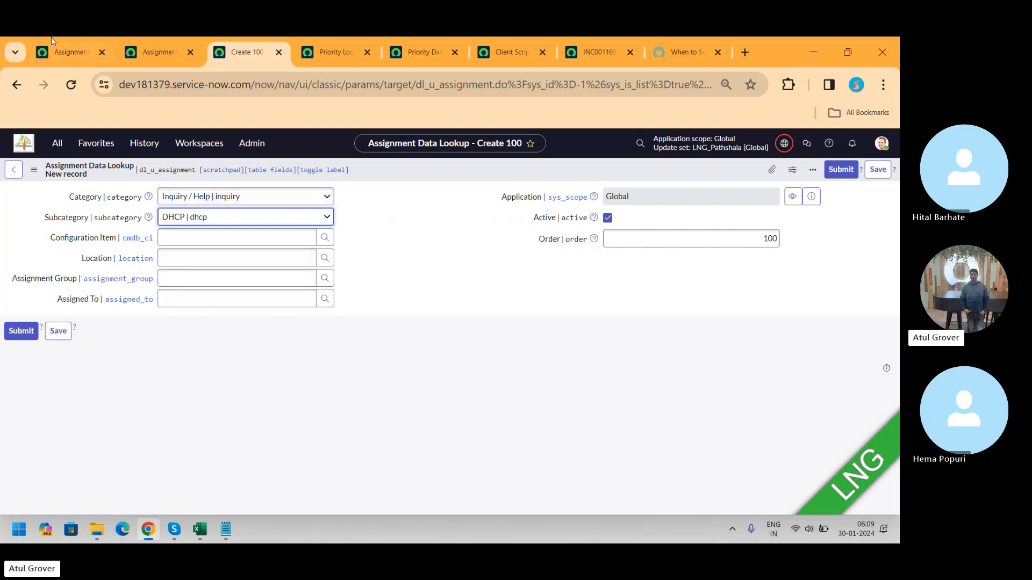
Step: Compare the Assignment Lookup definition's matcher field definitions with its setter field definitions
click(57, 56)
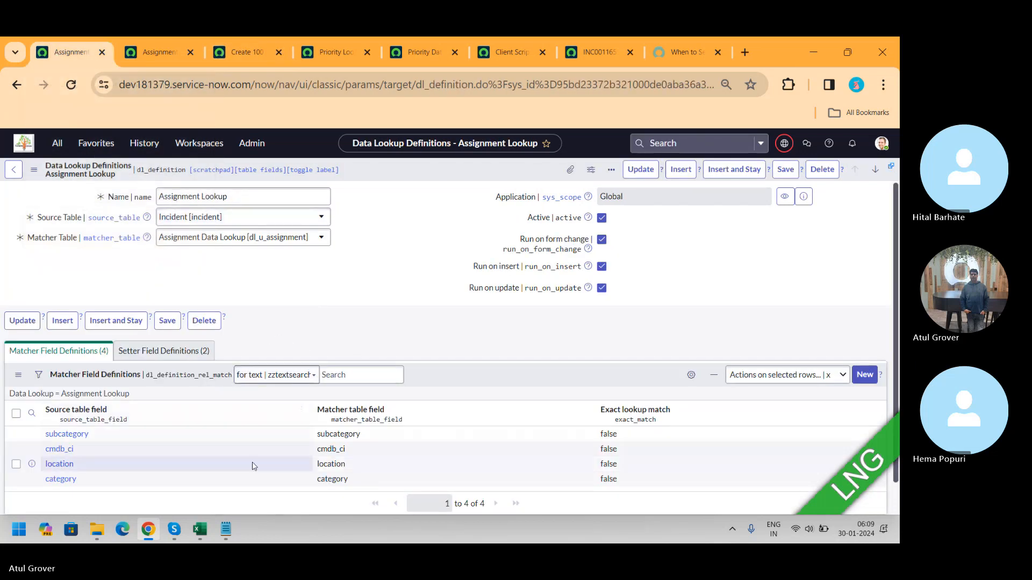
click(171, 356)
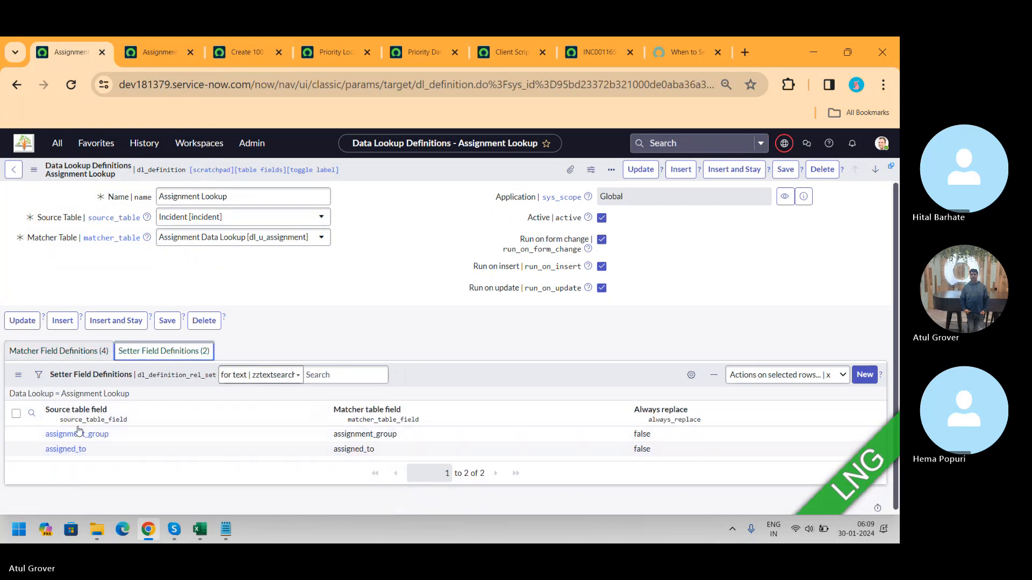
click(59, 355)
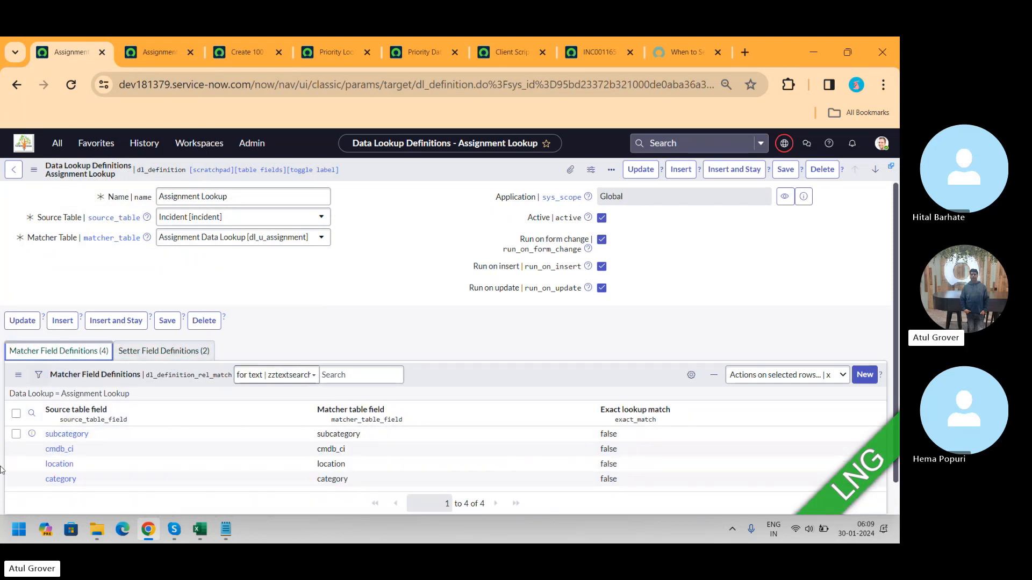
click(150, 355)
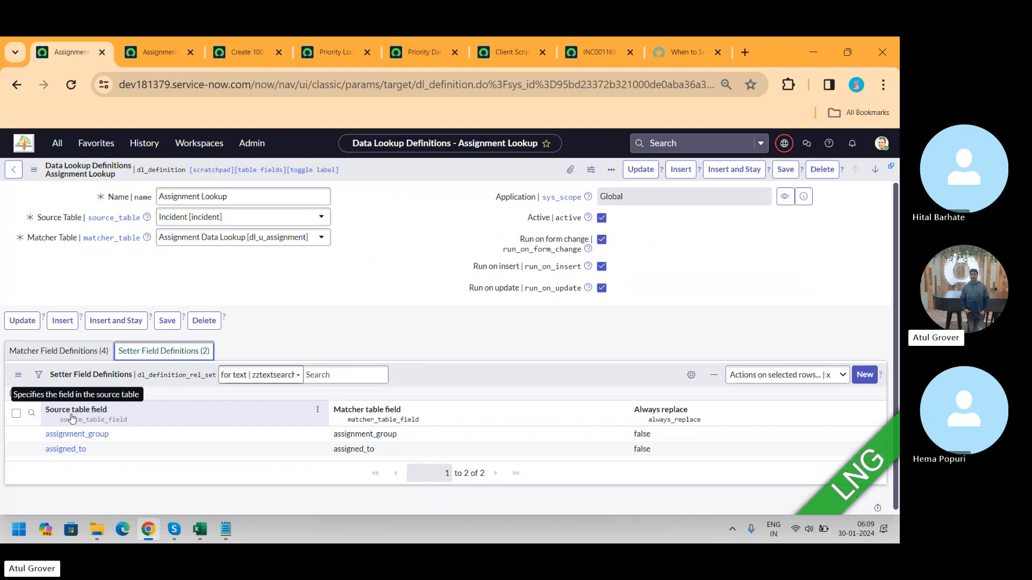
click(60, 351)
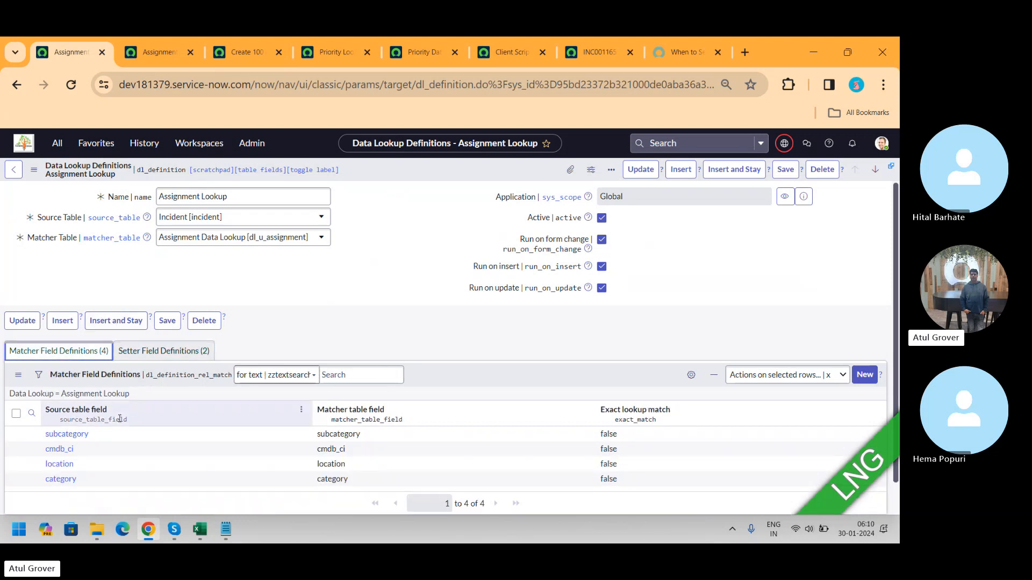
click(155, 352)
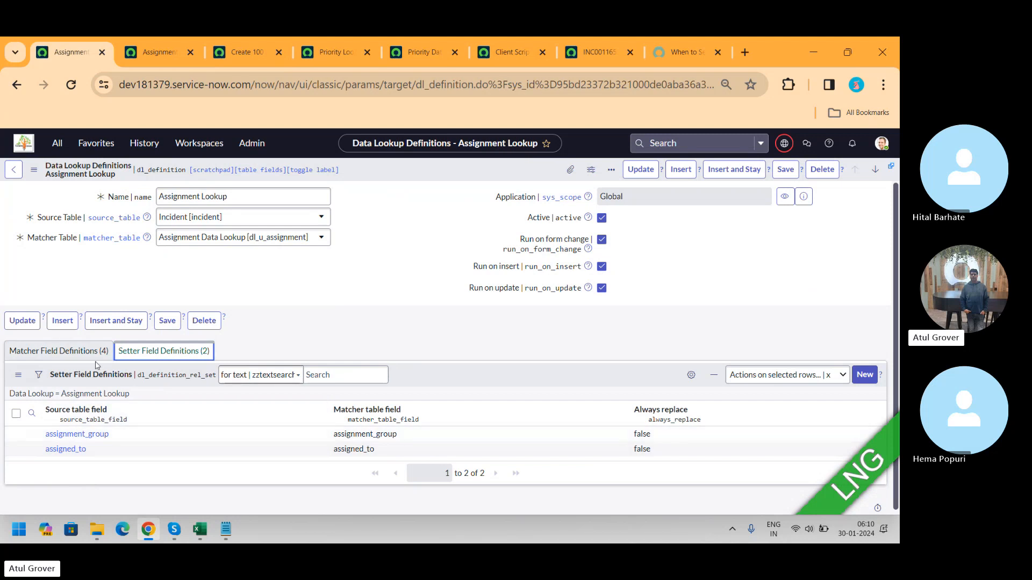
click(68, 352)
click(150, 352)
Step: Leave the unsaved new assignment lookup record and return to the Assignment Data Lookups list
click(164, 51)
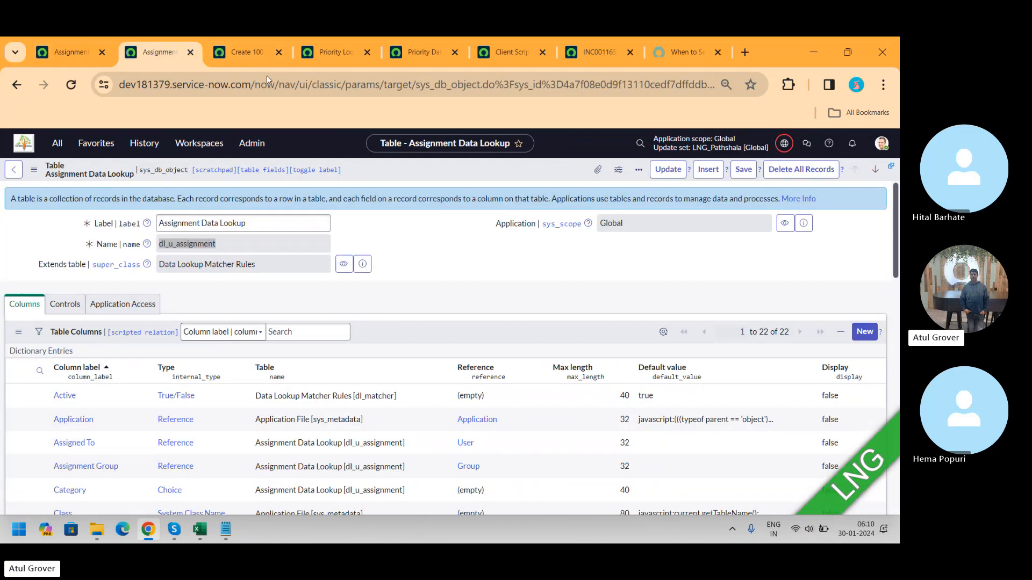
click(244, 50)
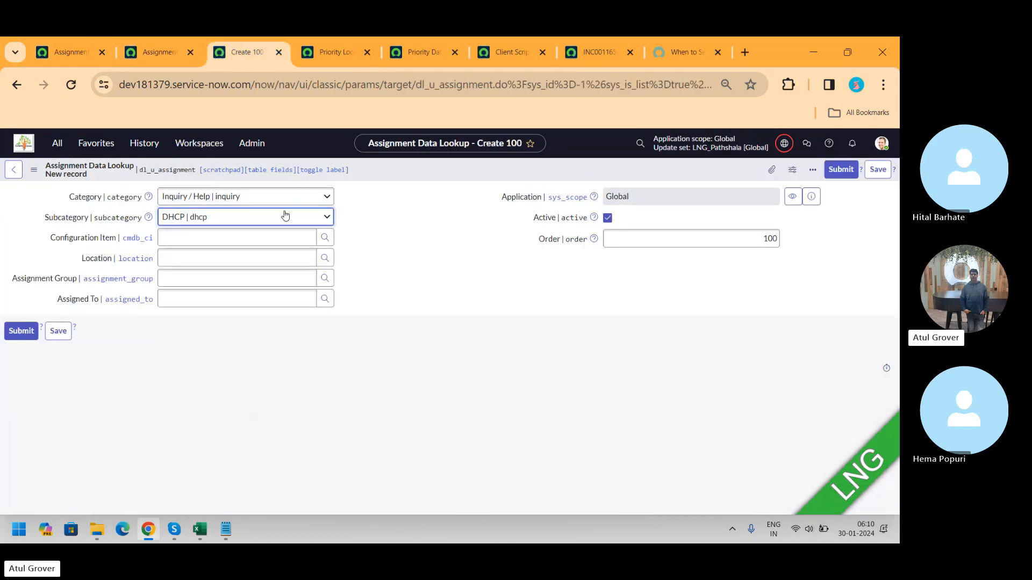
click(17, 84)
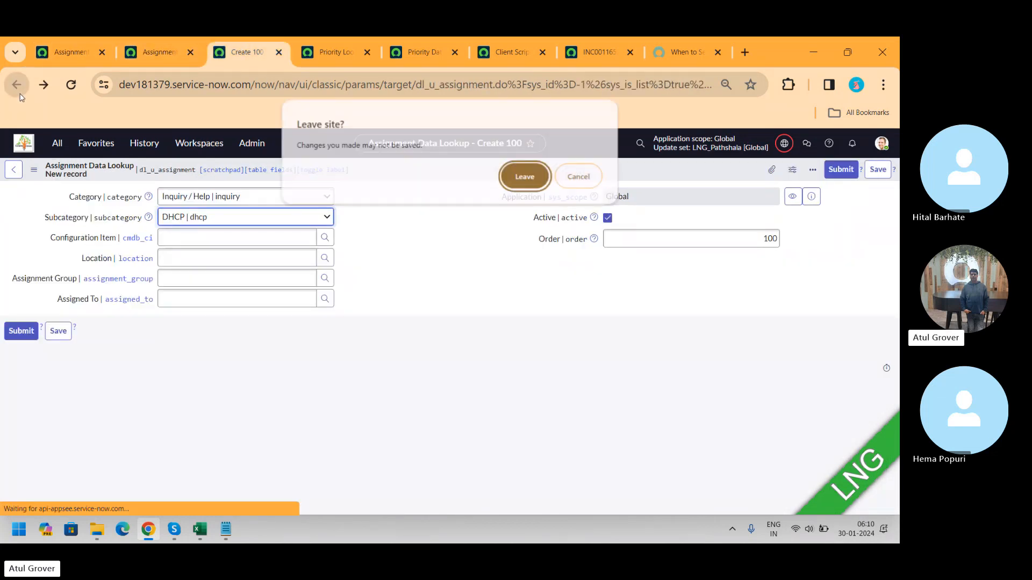
click(525, 176)
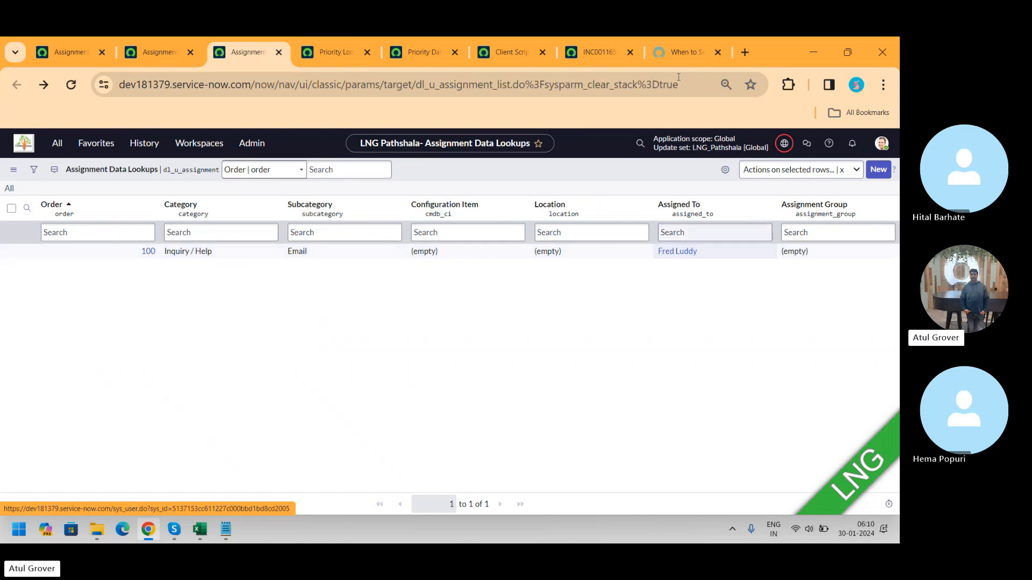
Step: Open a blank new incident form by trimming the incident tab's address to incident.do
click(598, 53)
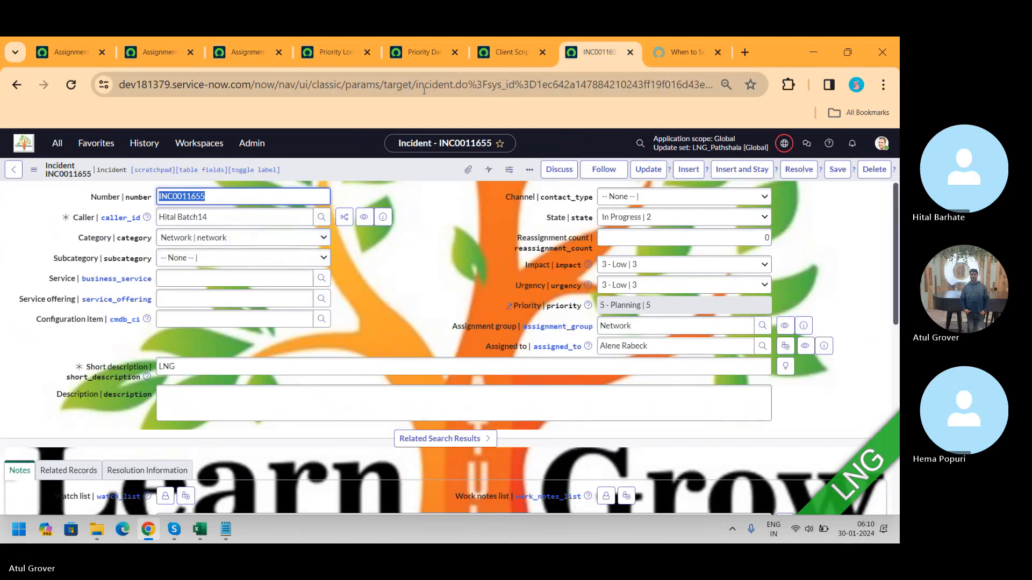
drag(470, 85, 899, 89)
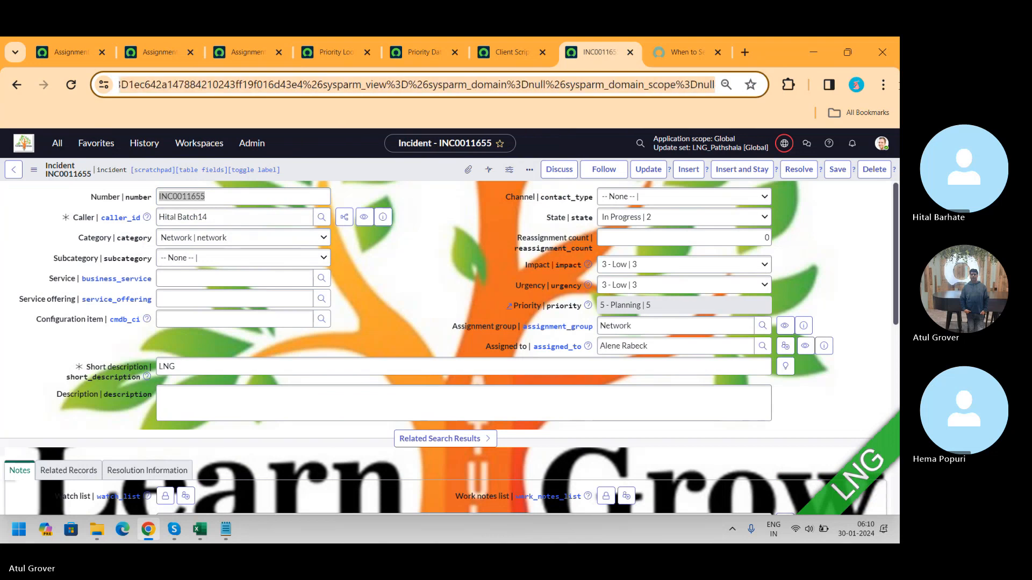
key(BackSpace)
key(Return)
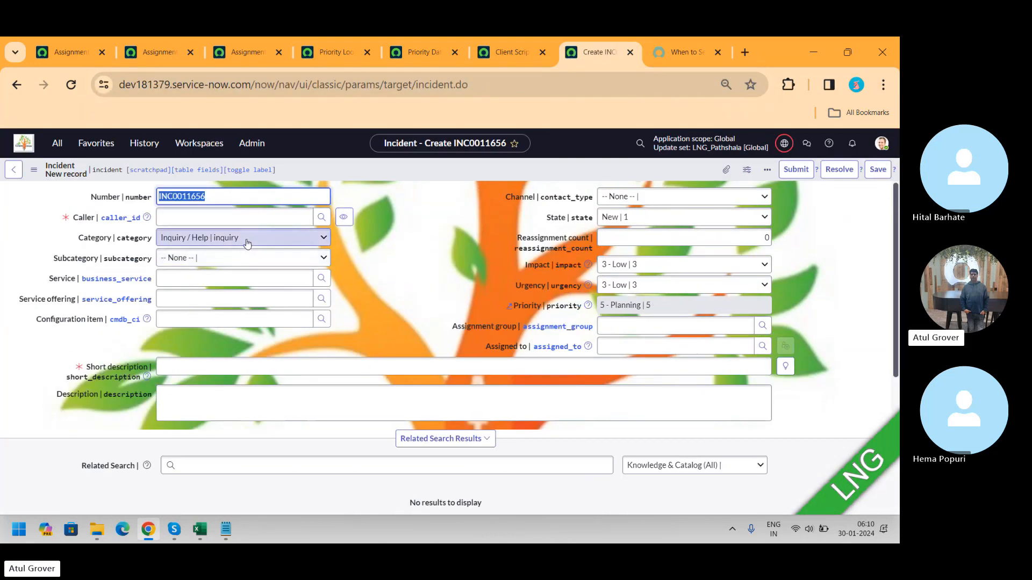
Step: Set the new Inquiry / Help incident's subcategory to Email to trigger the assignment lookup
click(242, 258)
click(195, 293)
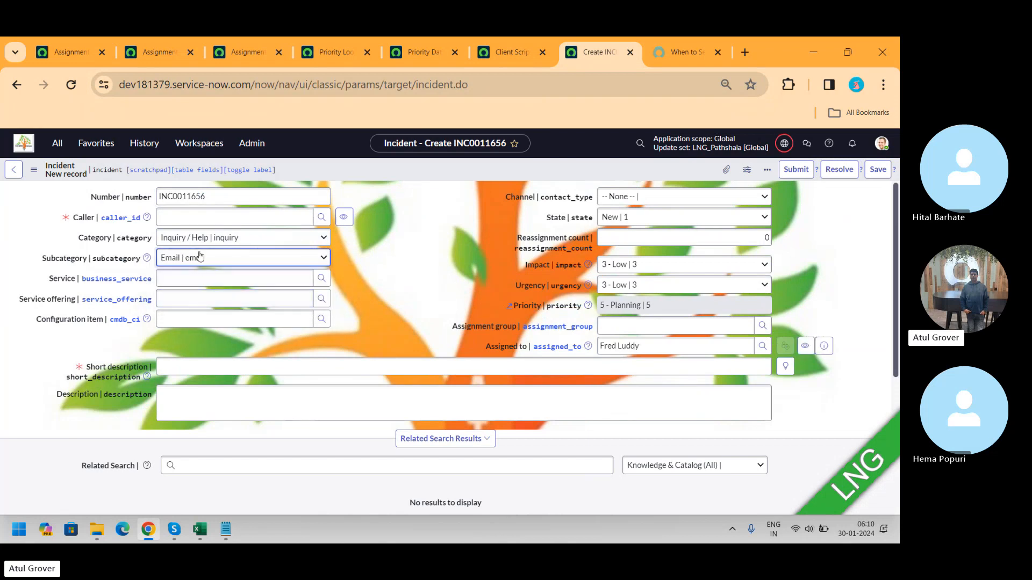
click(194, 220)
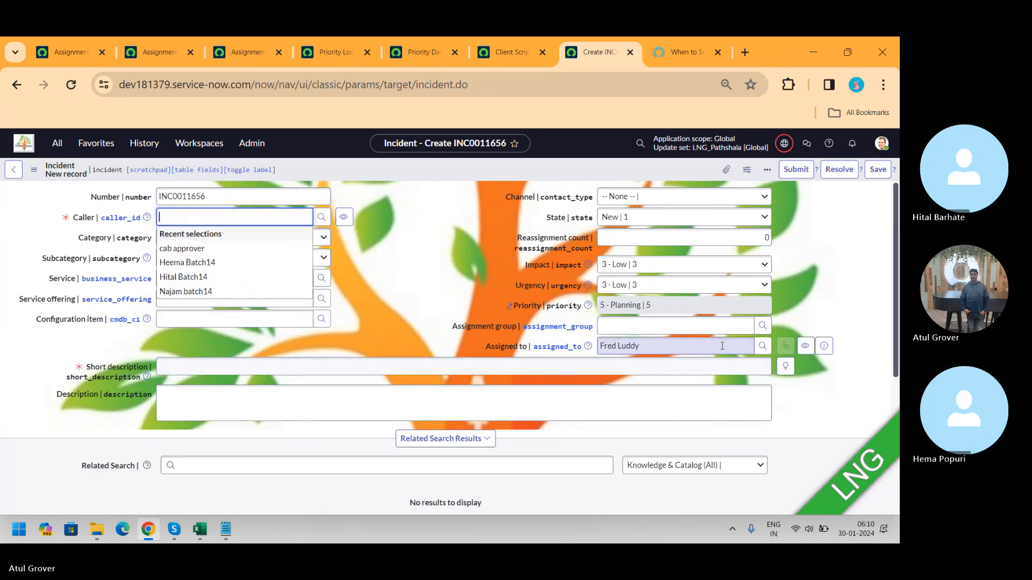
drag(719, 345, 399, 346)
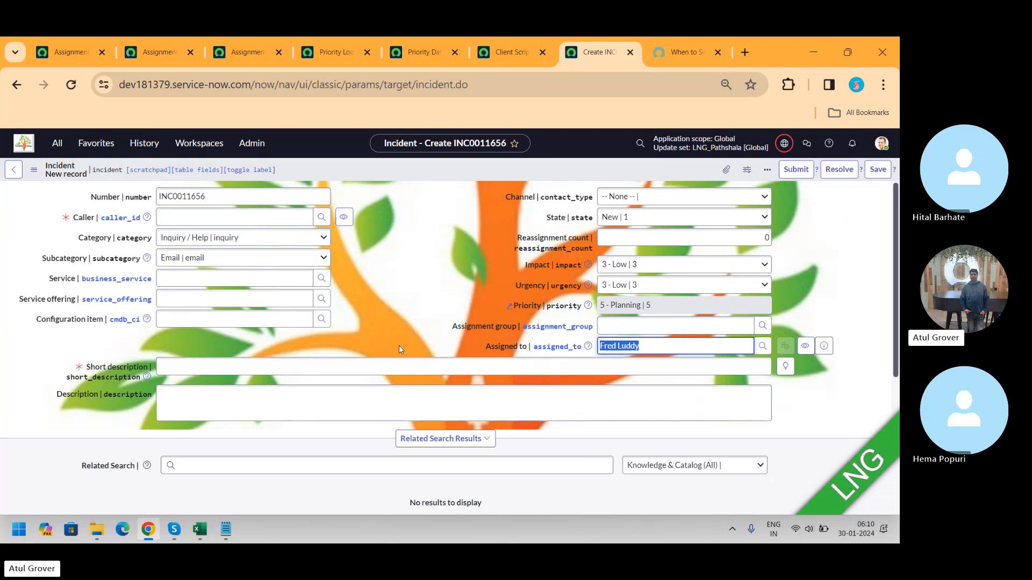
Step: Change the incident's subcategory to Antivirus and then to Internal Application
click(252, 258)
click(222, 283)
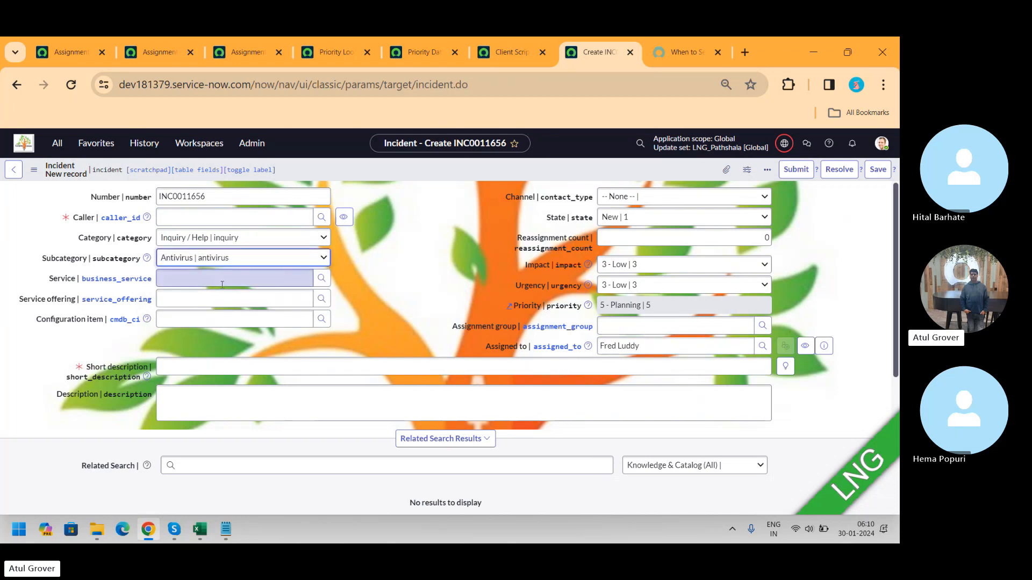
click(225, 258)
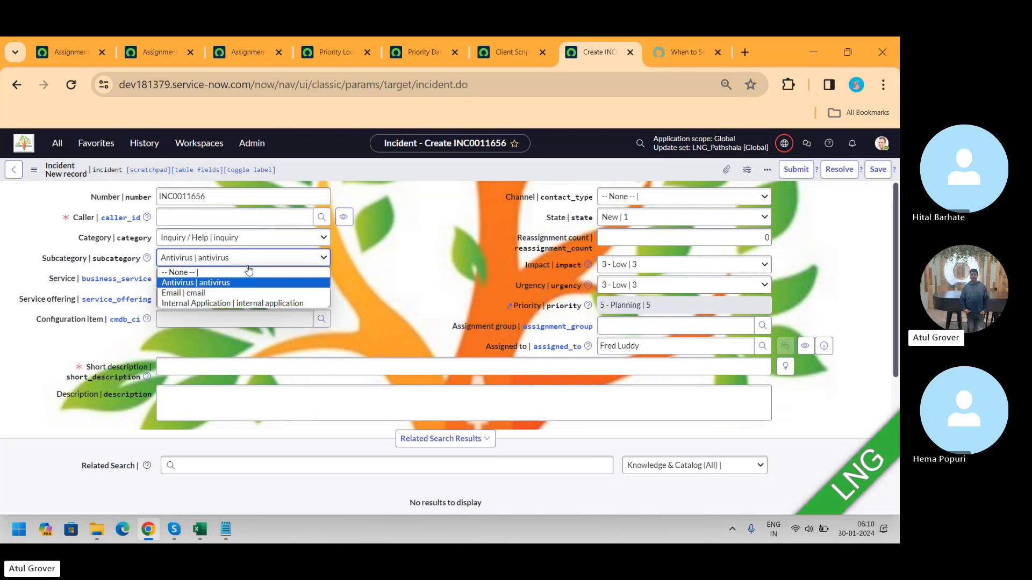
click(226, 298)
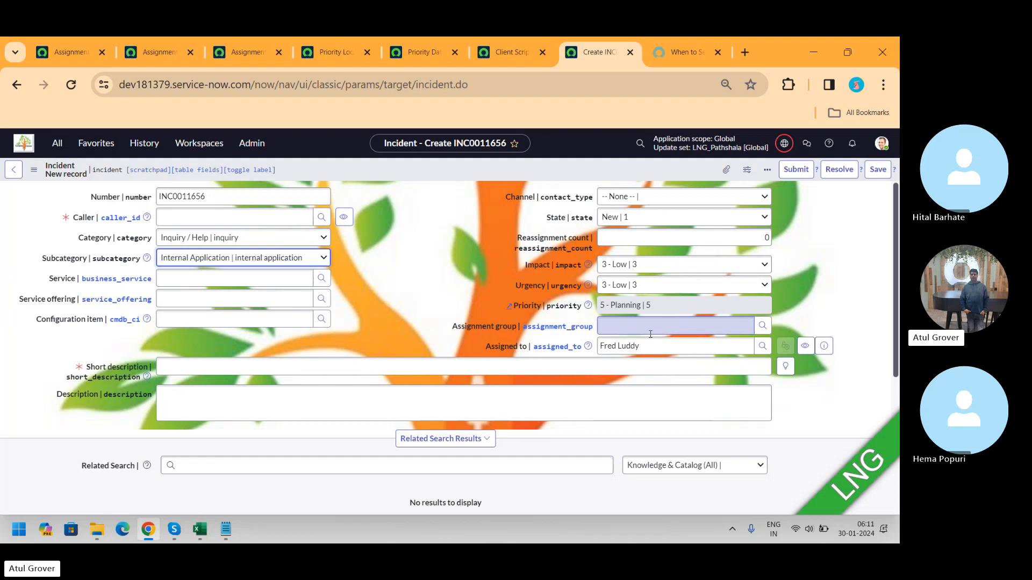
key(alt+Tab)
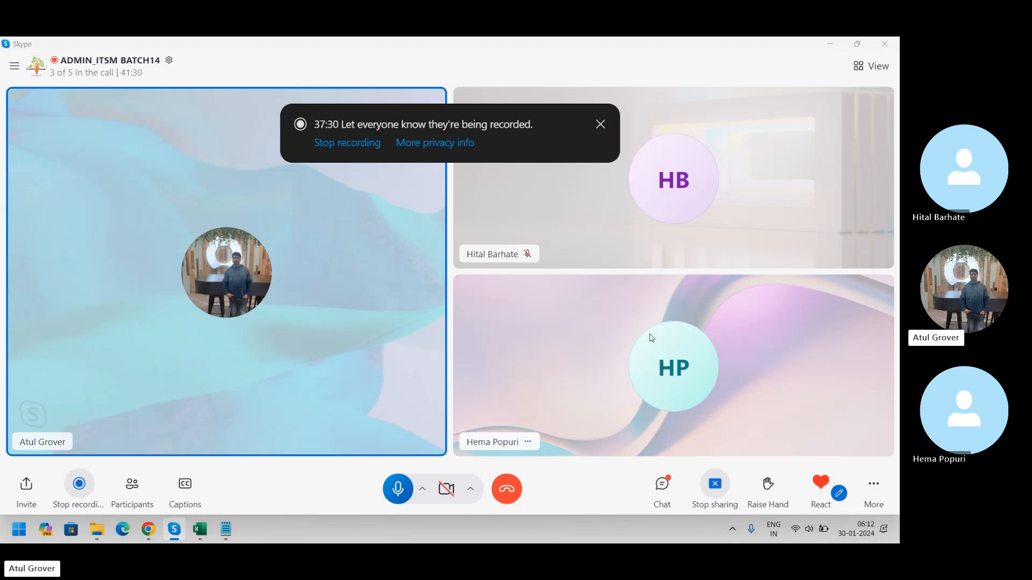
key(alt+Tab)
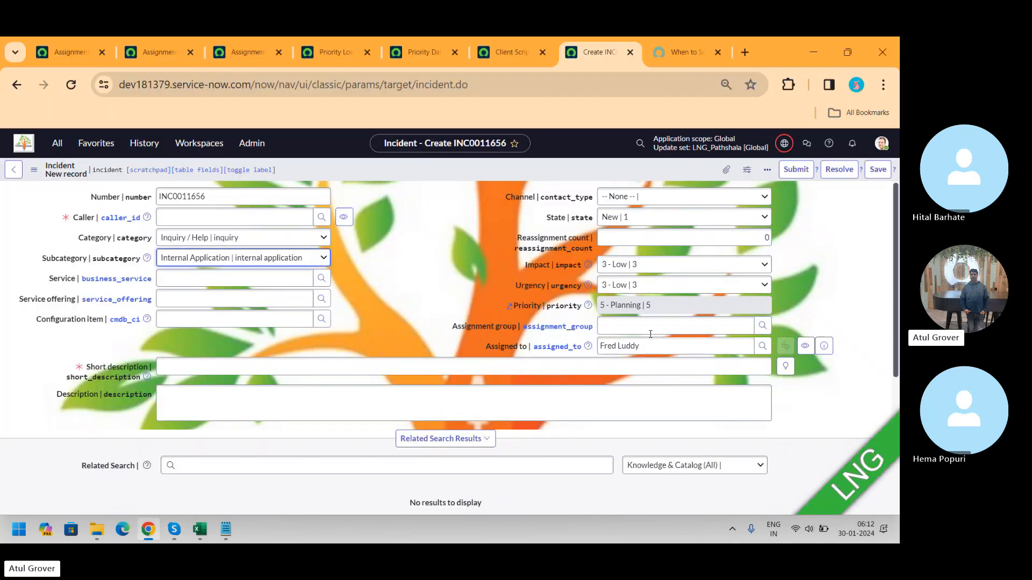
Step: Search the navigator for on-call and open On-Call Schedules
click(82, 57)
click(60, 143)
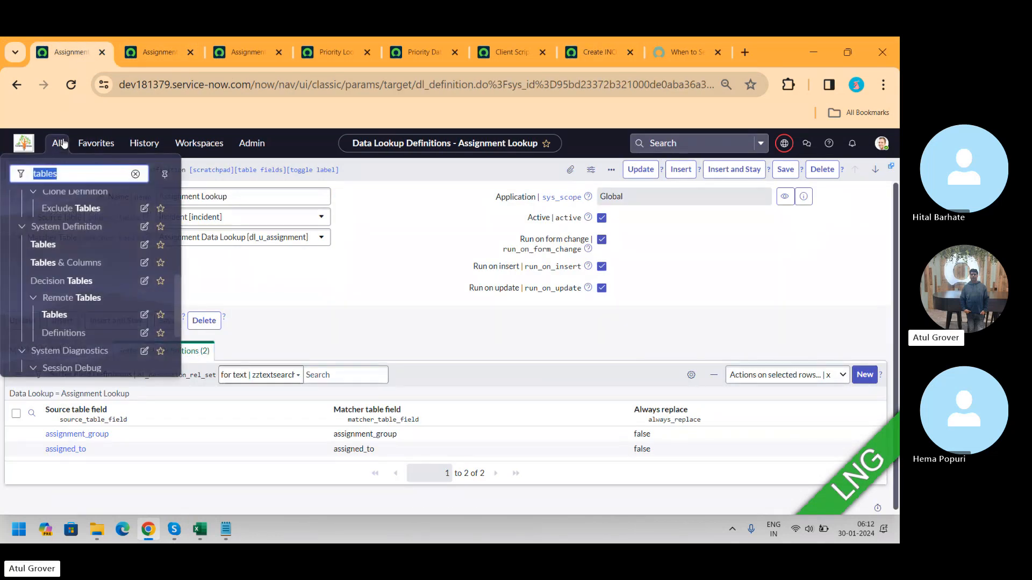
text(advance)
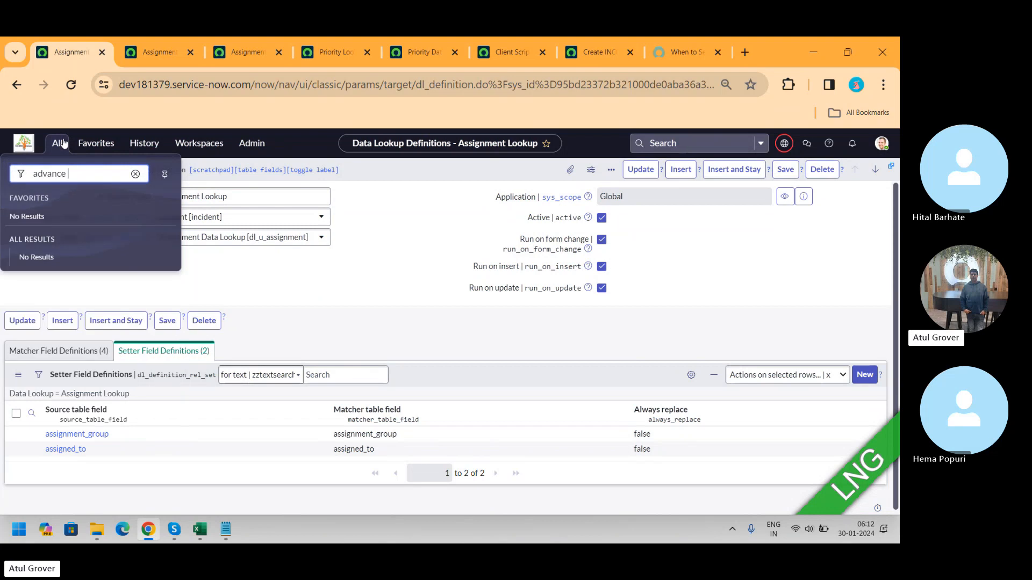
key(BackSpace)
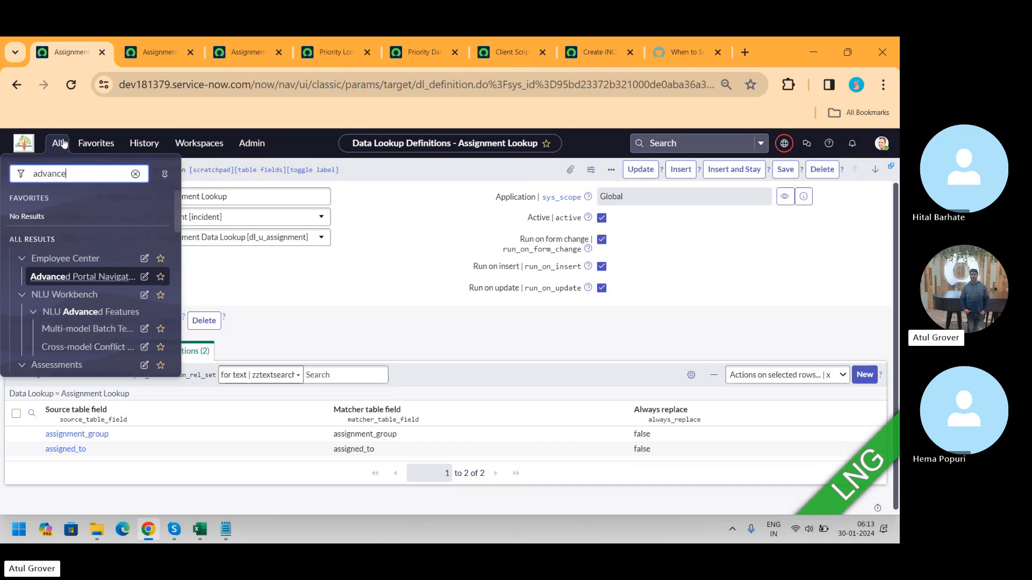
key(BackSpace)
key(BackSpace)
key(BackSpace)
key(BackSpace)
key(BackSpace)
key(BackSpace)
key(BackSpace)
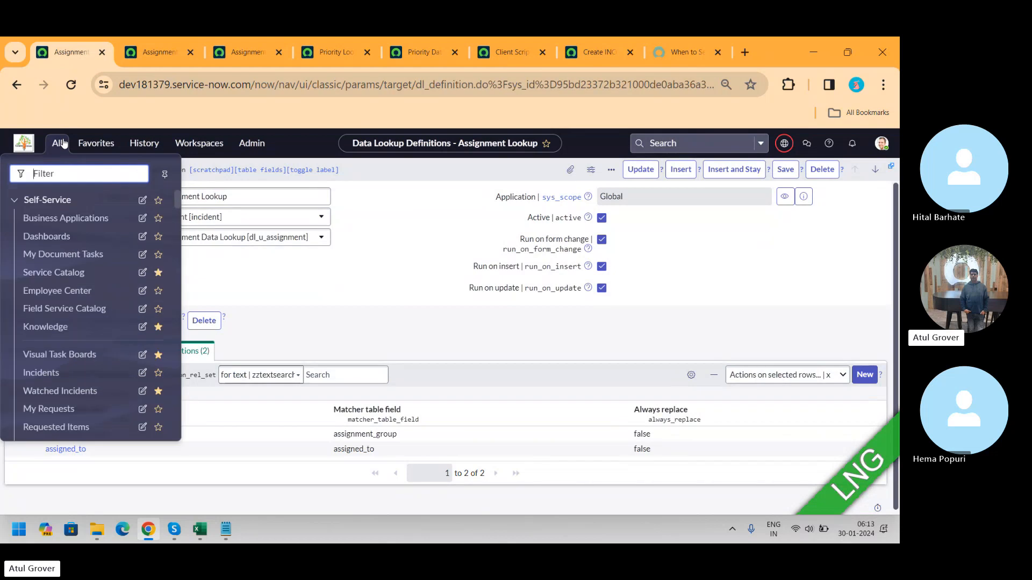
text(on-c)
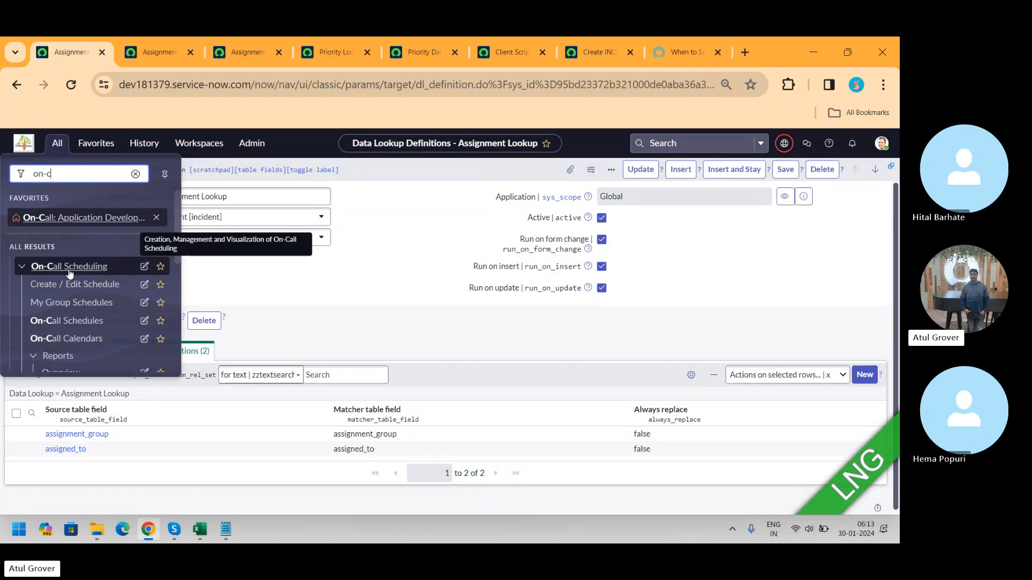
click(74, 320)
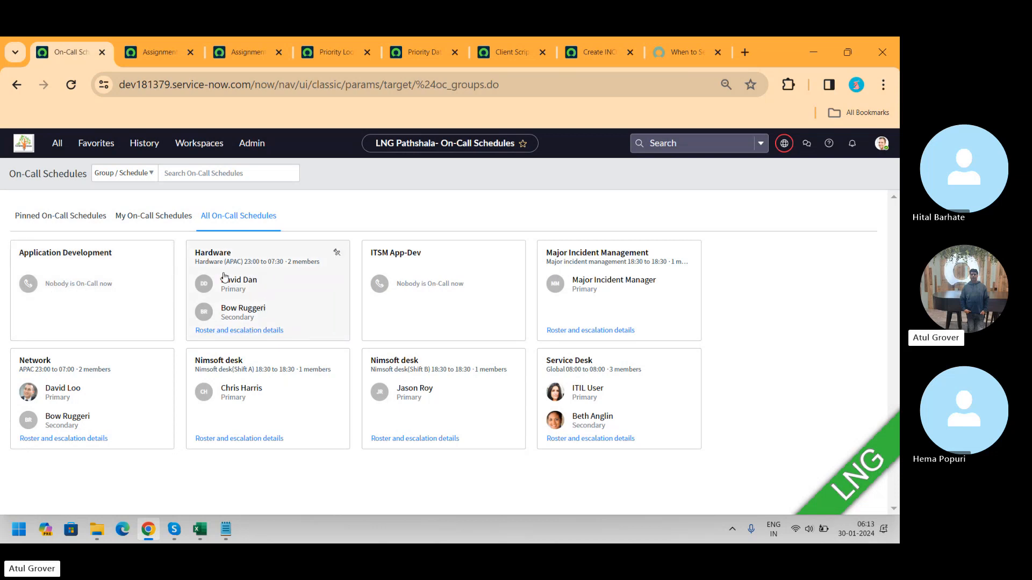
Step: Open Create / Edit Schedule from the On-Call Scheduling navigator entries
mouse_move(214, 262)
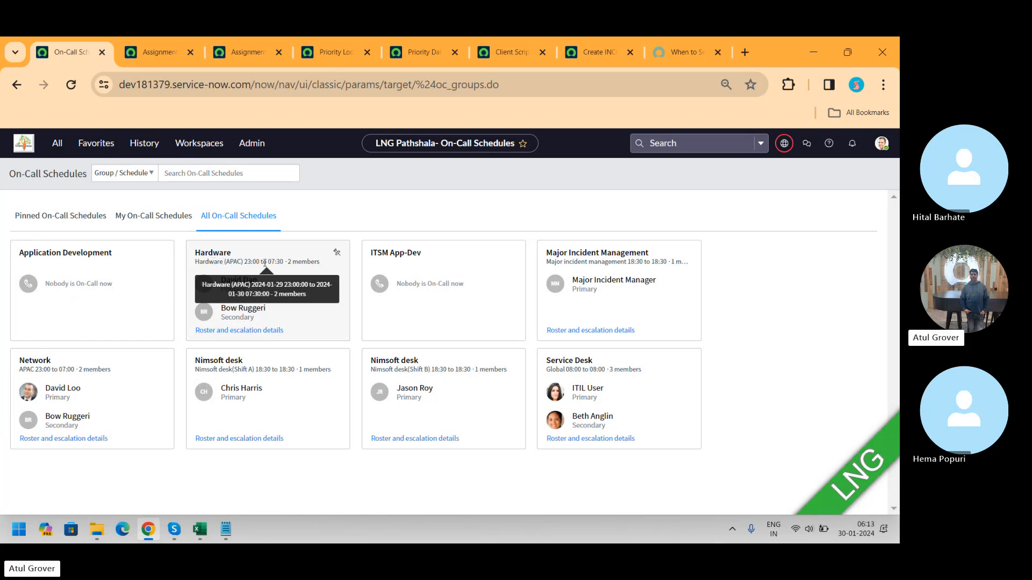
mouse_move(646, 257)
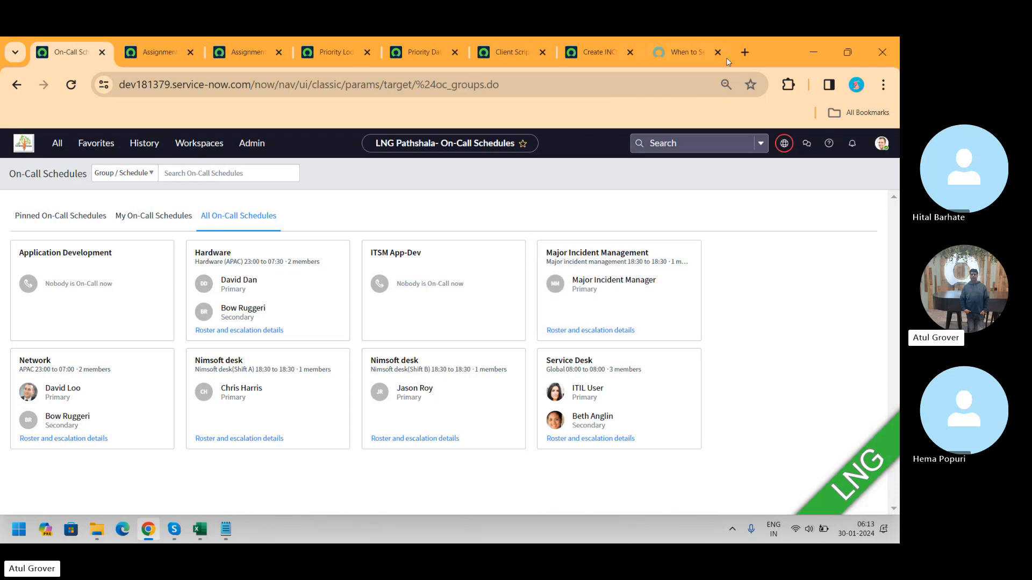
click(53, 144)
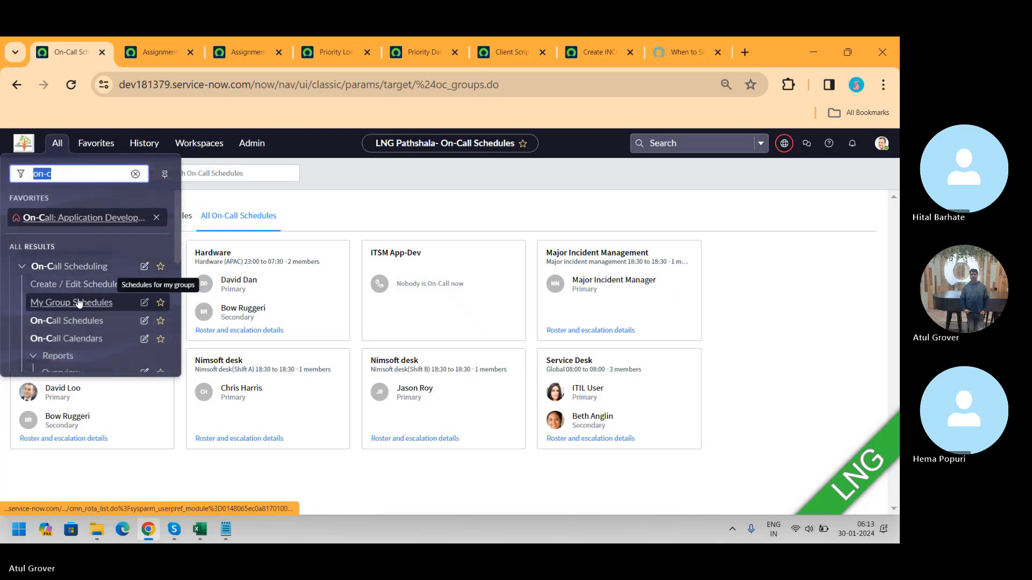
click(69, 285)
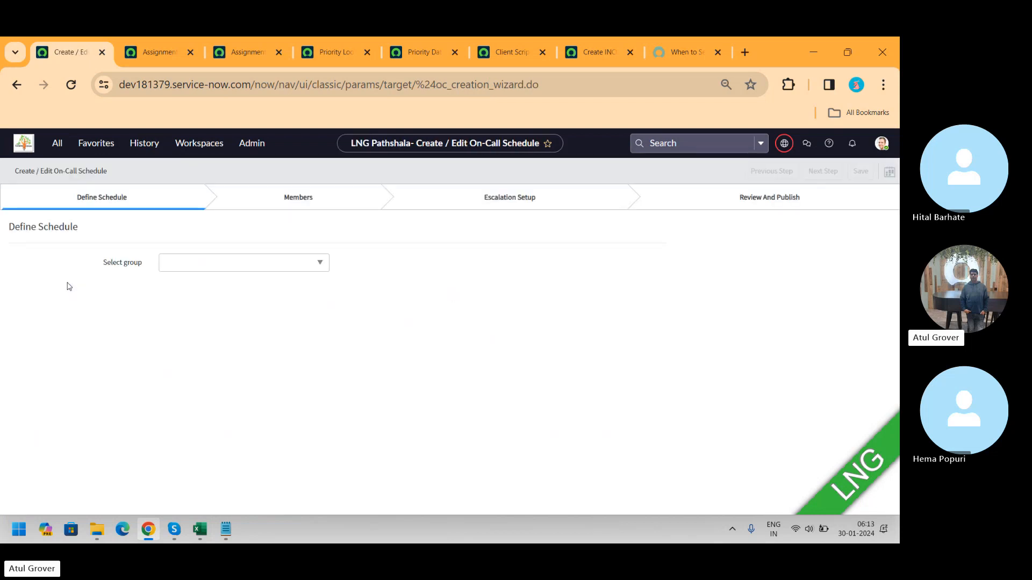
Step: Define a new on-call schedule for group Batch14 with create option New and shift schedule overlap set to No
click(265, 268)
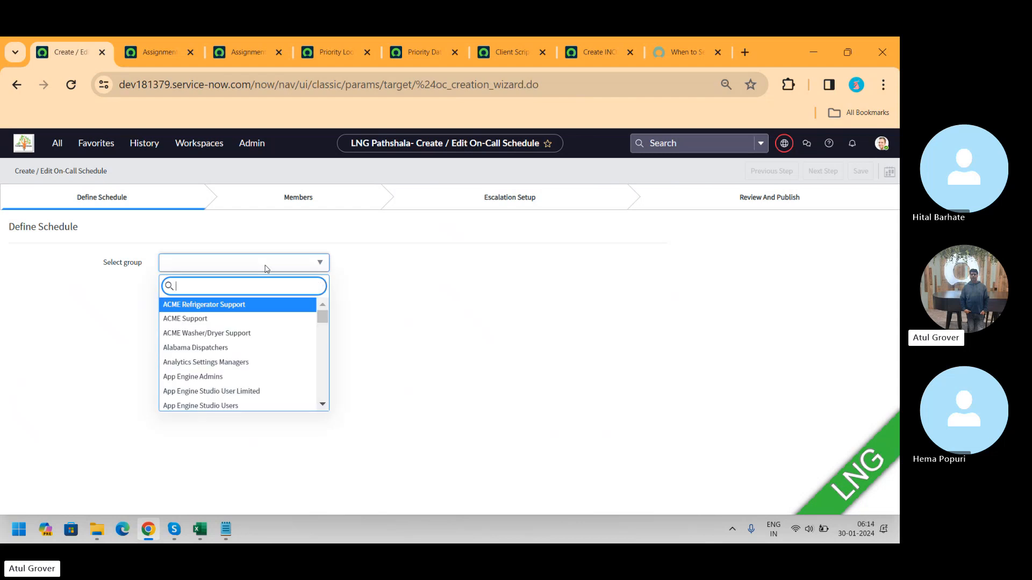
text(bat)
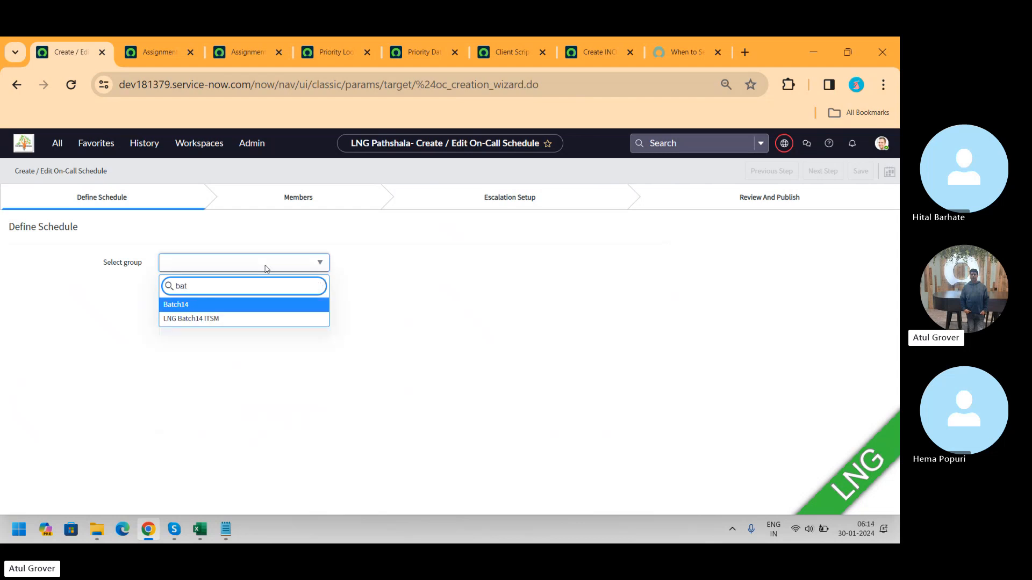
click(178, 306)
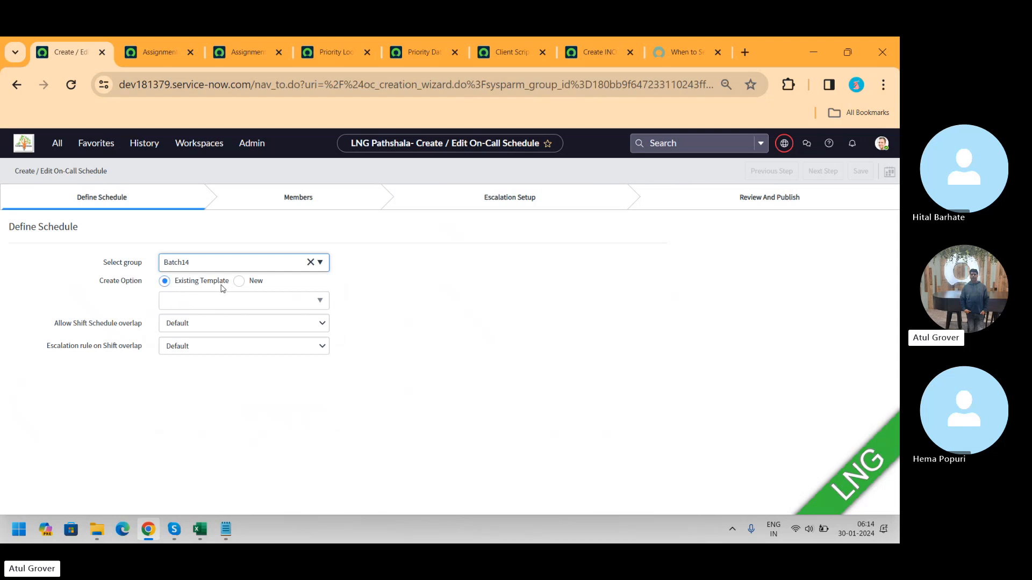
click(240, 281)
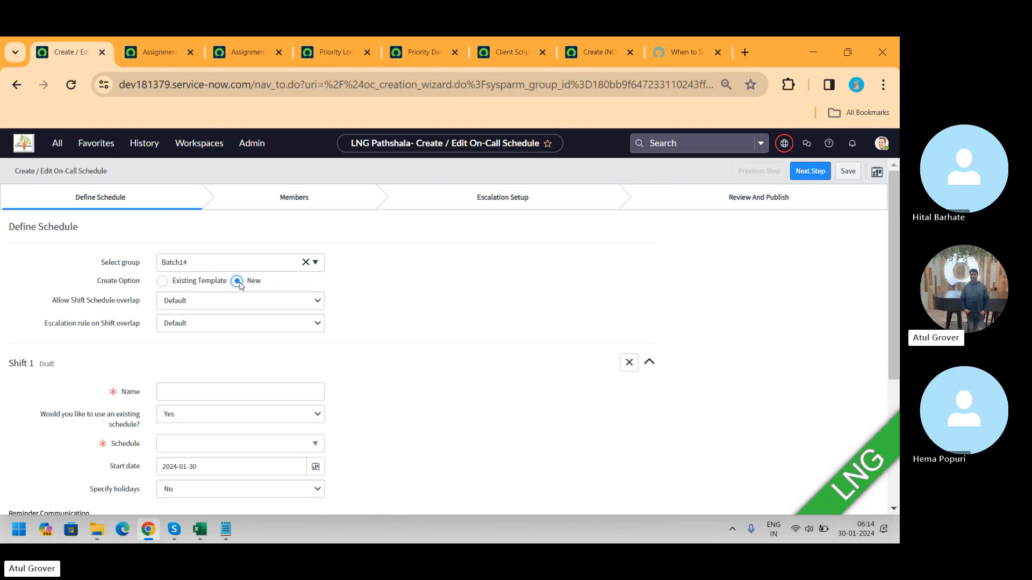
click(204, 302)
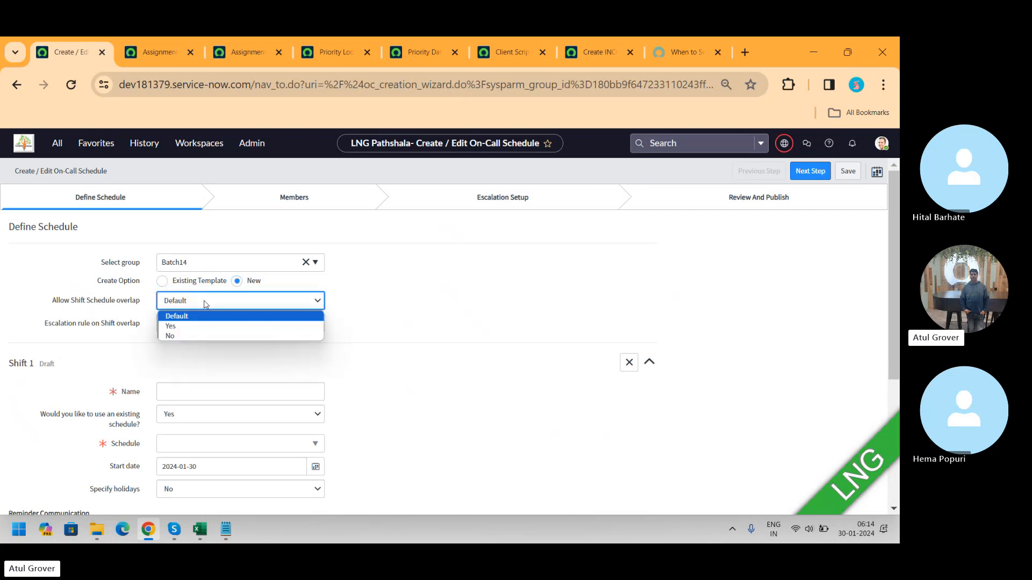
click(185, 335)
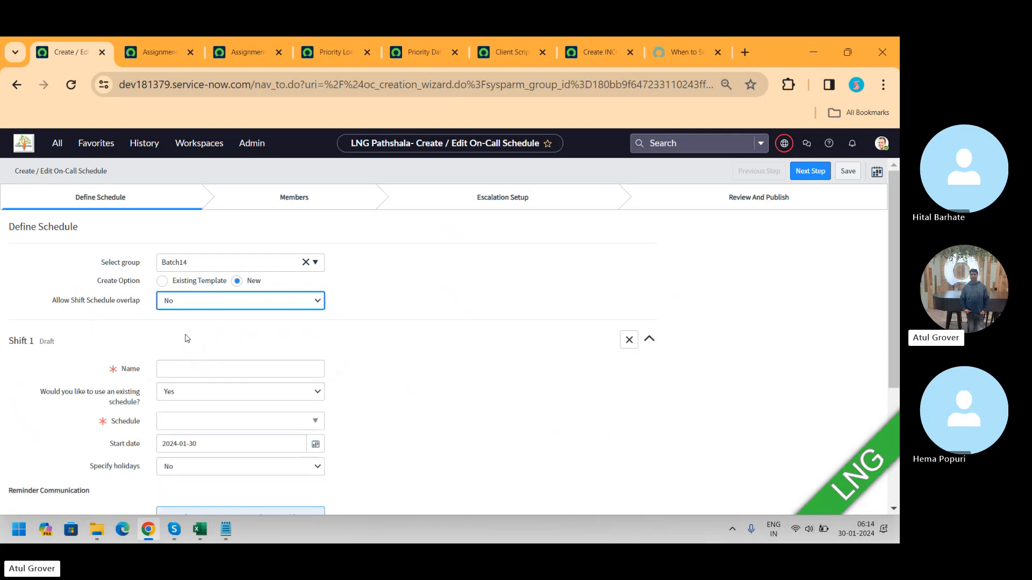
Step: Name the first shift Morning and assign it the existing 24 x 7 schedule
click(196, 371)
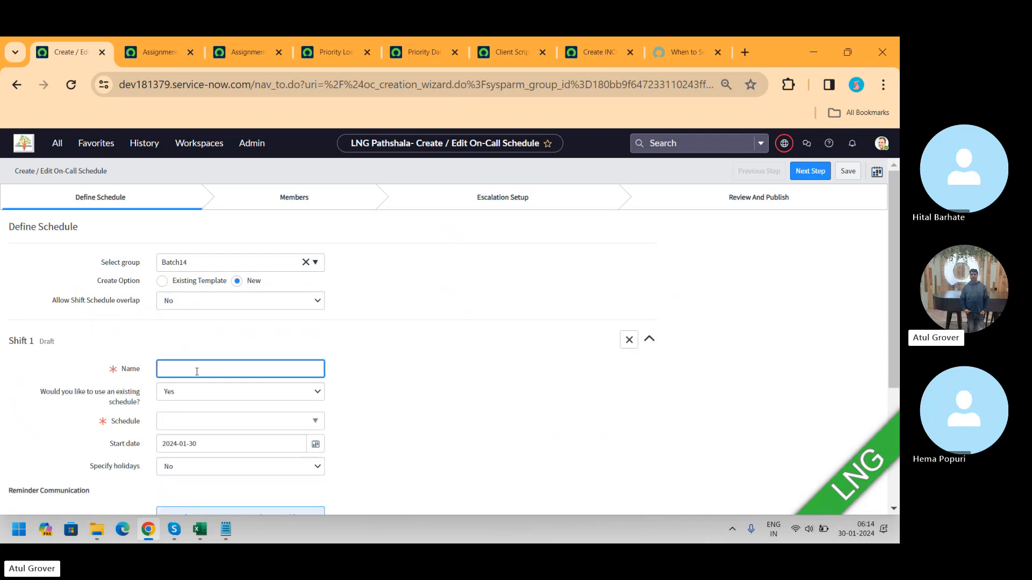
text(Dai)
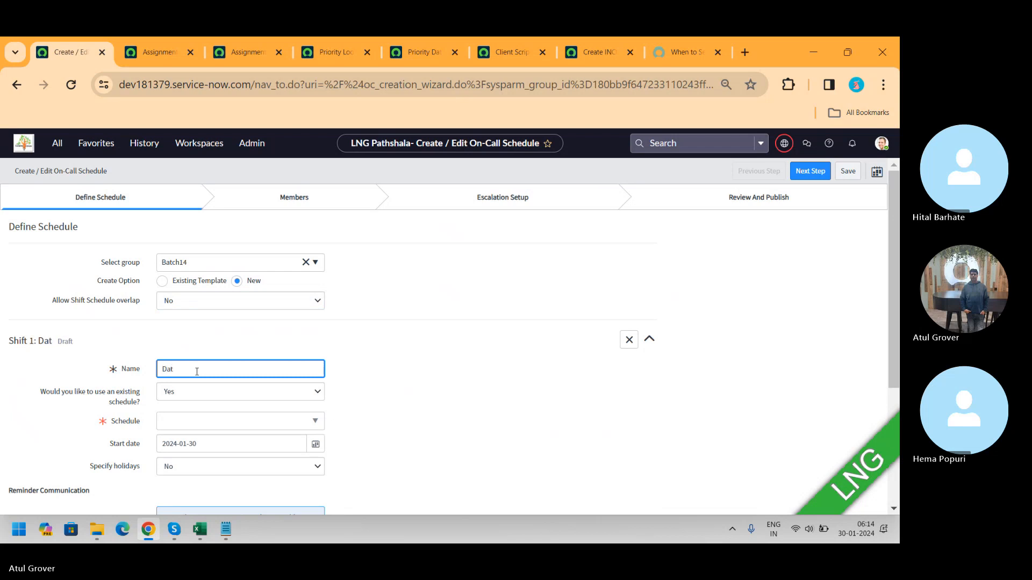
key(BackSpace)
key(BackSpace)
key(BackSpace)
text(Morning)
click(224, 399)
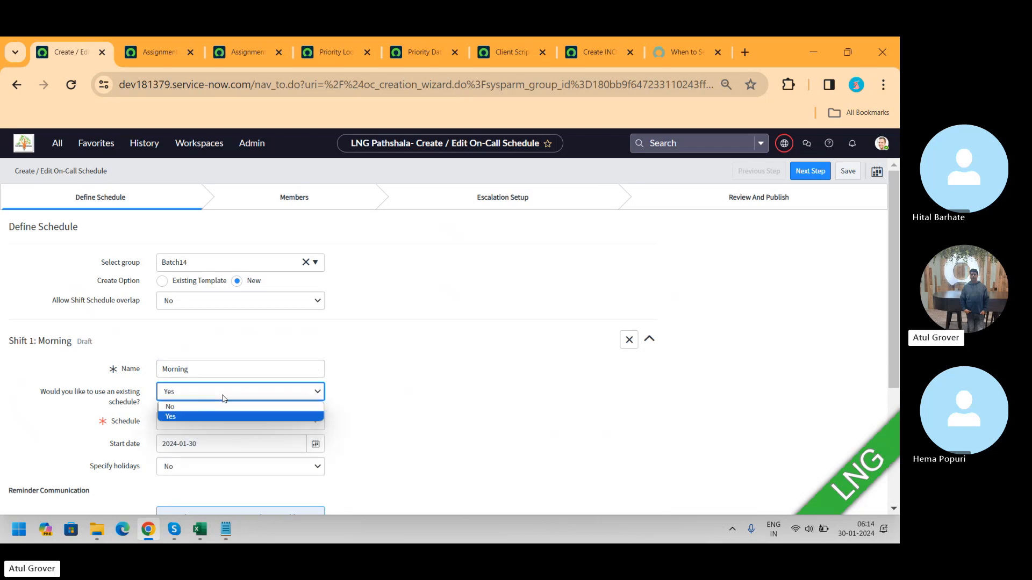
click(225, 399)
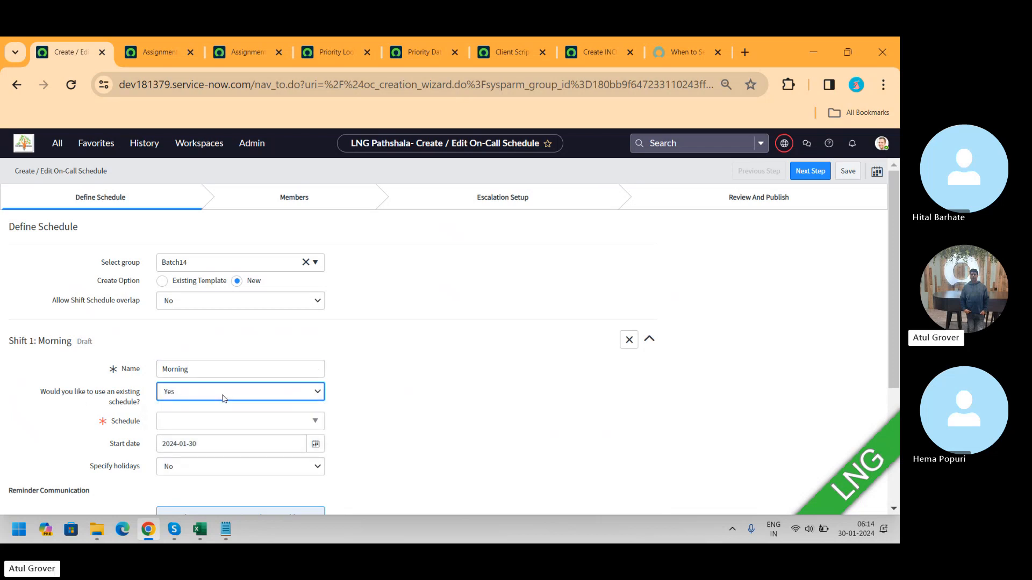
click(208, 425)
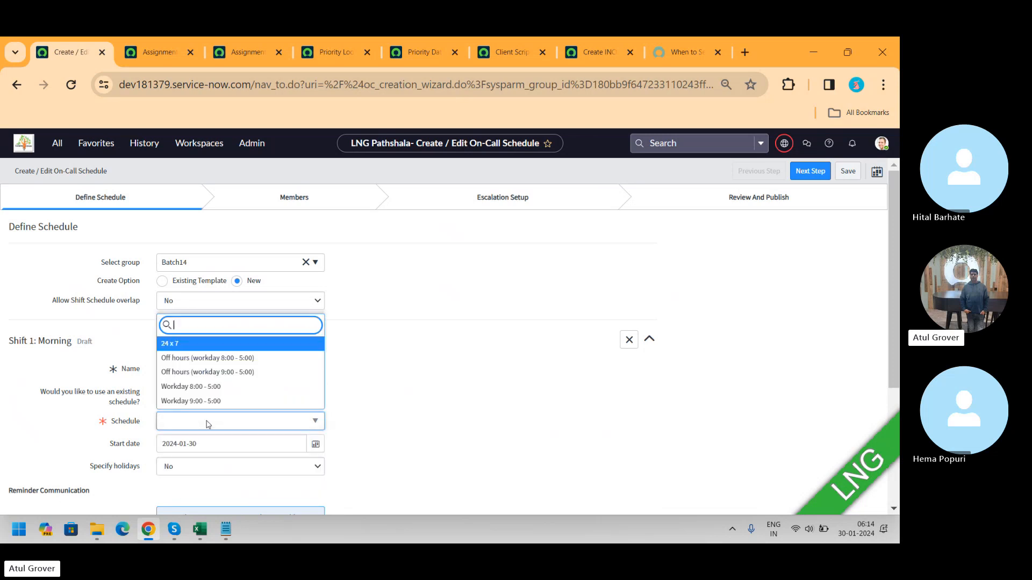
click(193, 344)
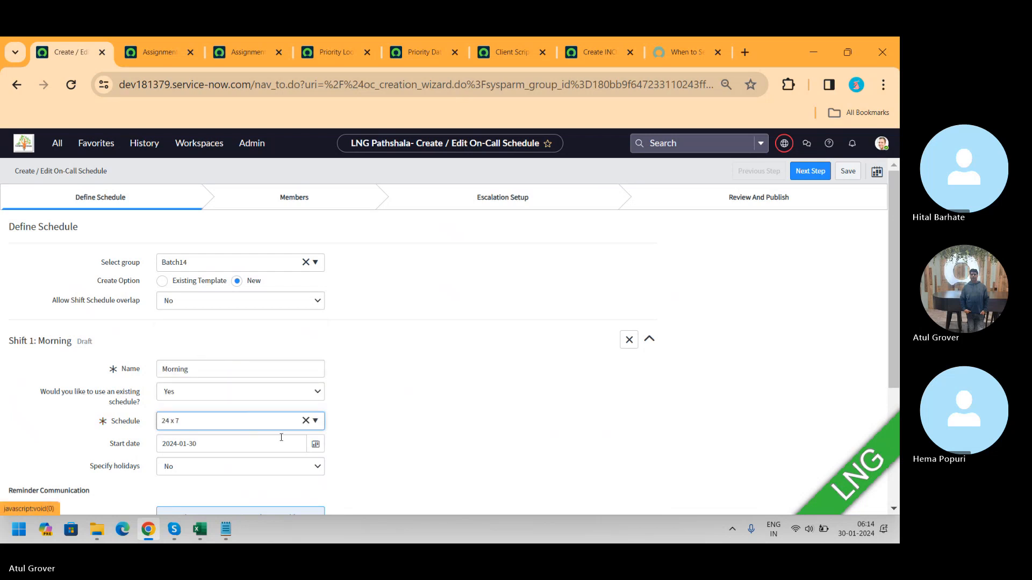
Step: Turn on holidays for the Morning shift and choose 3rd Saturday Maintenance as its holiday schedule
click(317, 469)
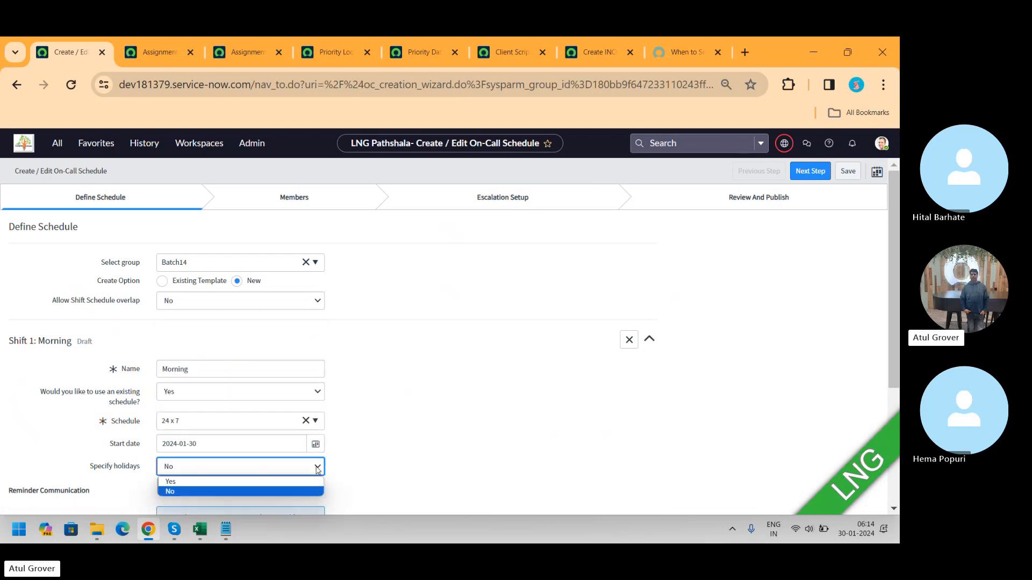
click(274, 481)
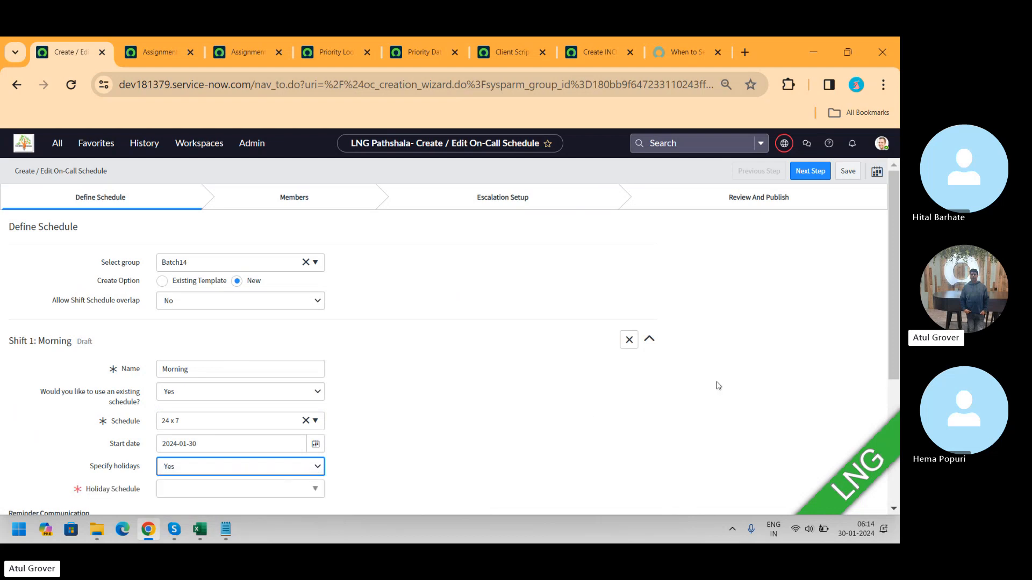
drag(895, 243, 889, 304)
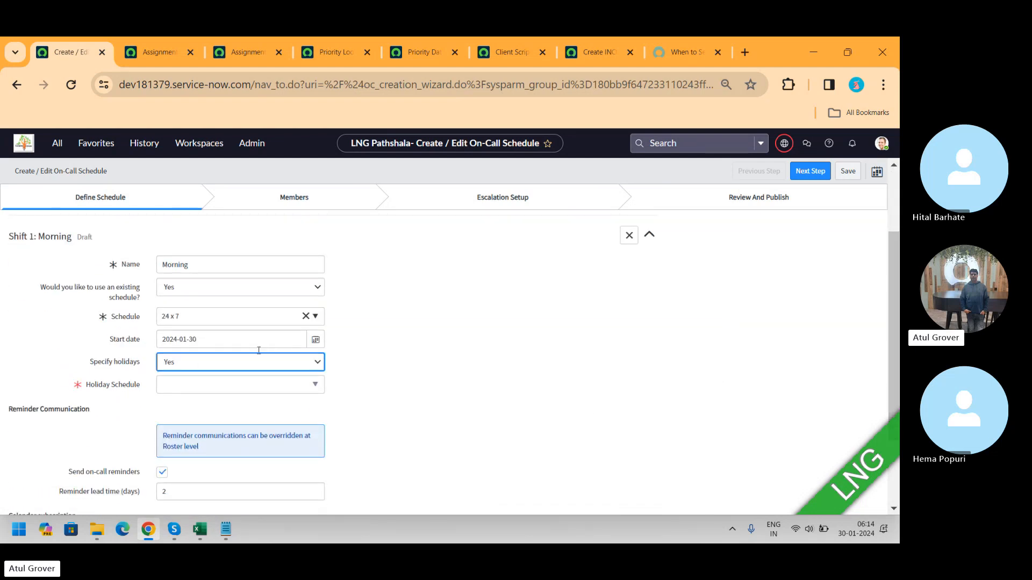
click(213, 384)
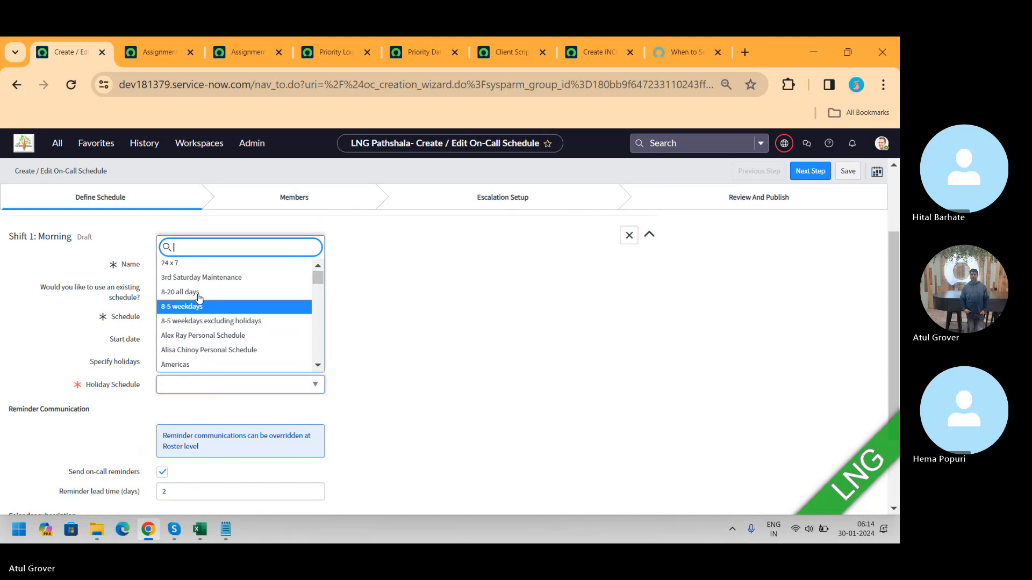
text(u)
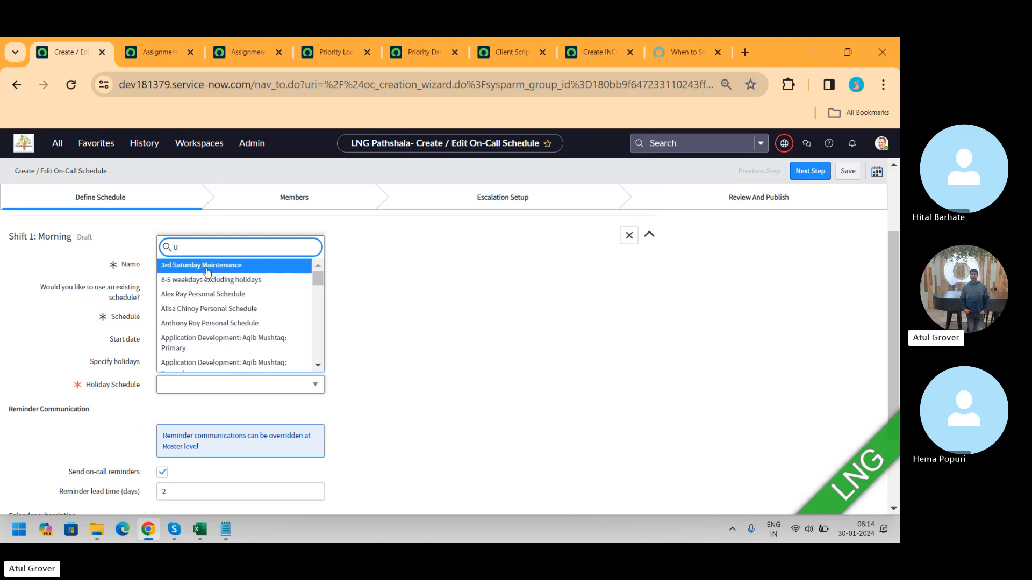
click(208, 266)
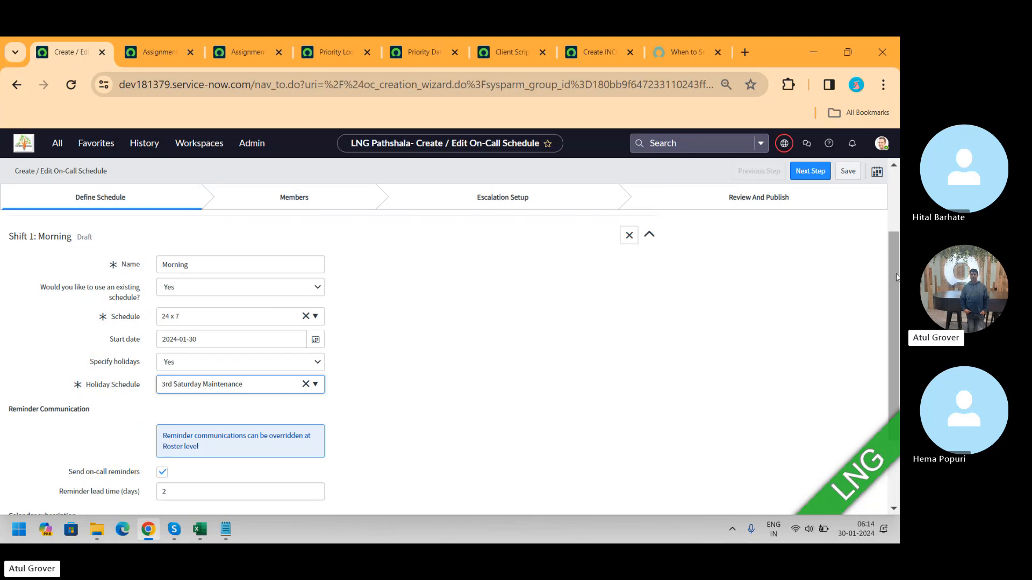
drag(896, 275, 898, 317)
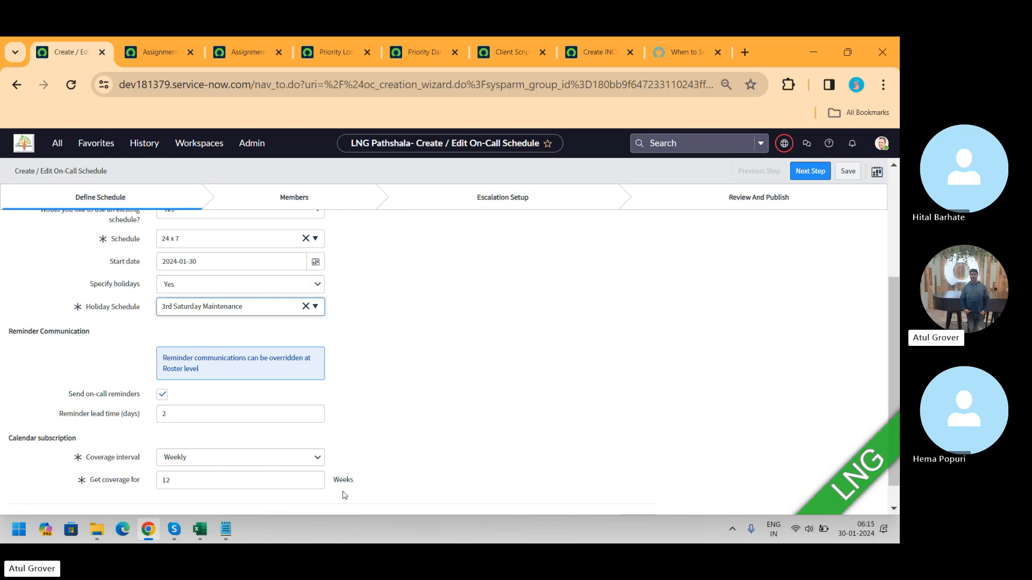
click(302, 460)
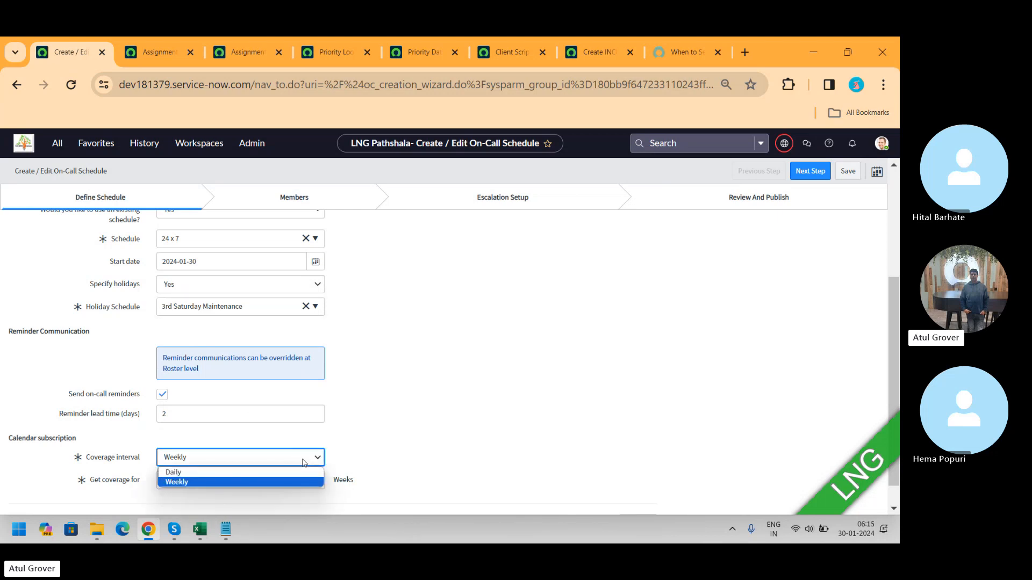
click(292, 482)
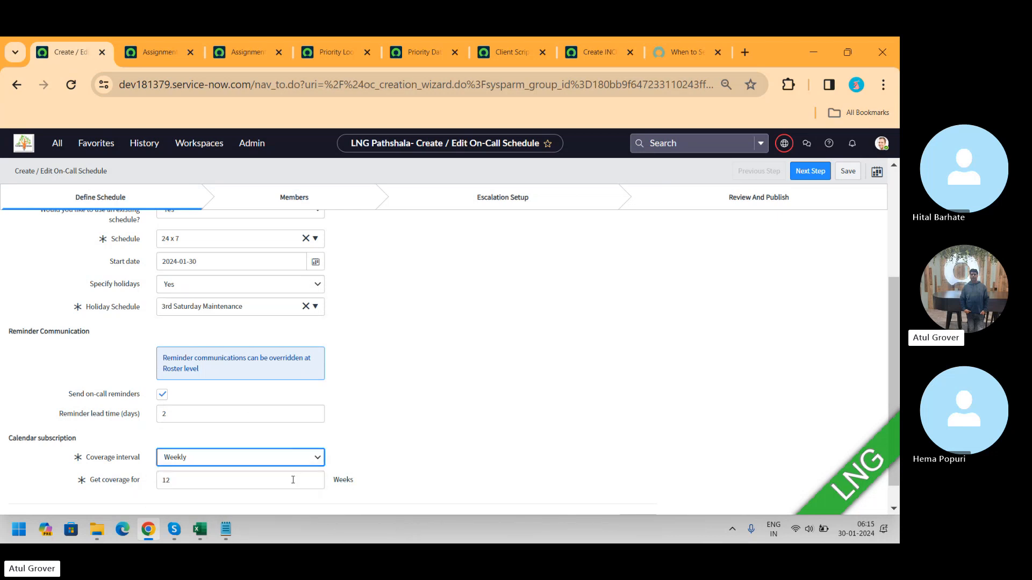
click(293, 480)
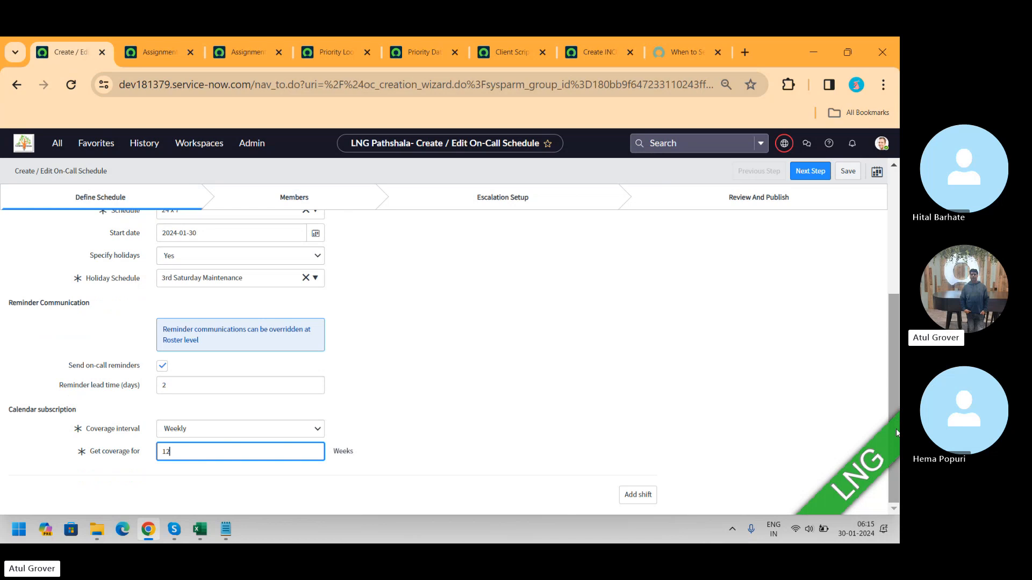
click(652, 495)
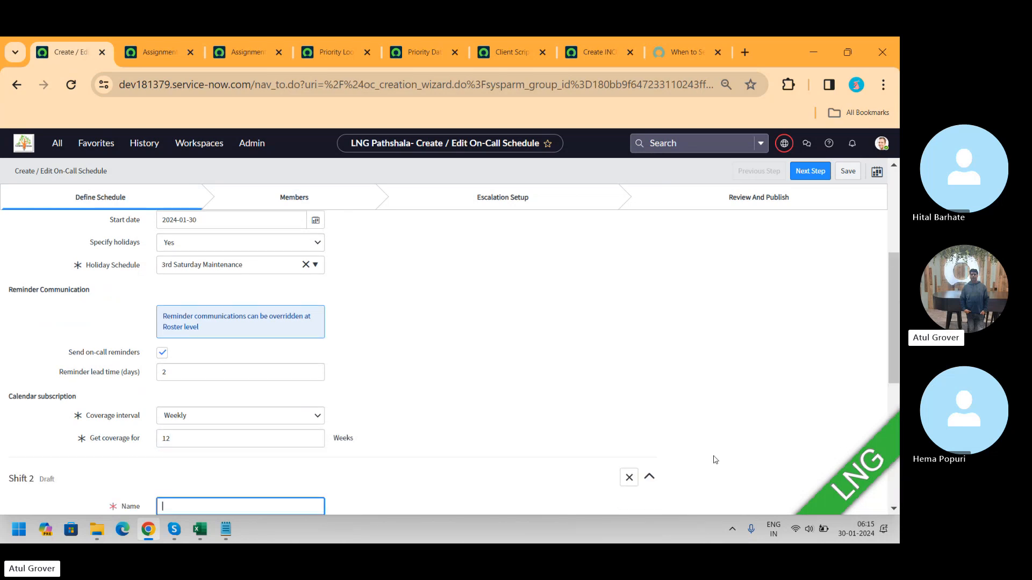
drag(895, 277, 872, 302)
scroll(871, 304, down, 2)
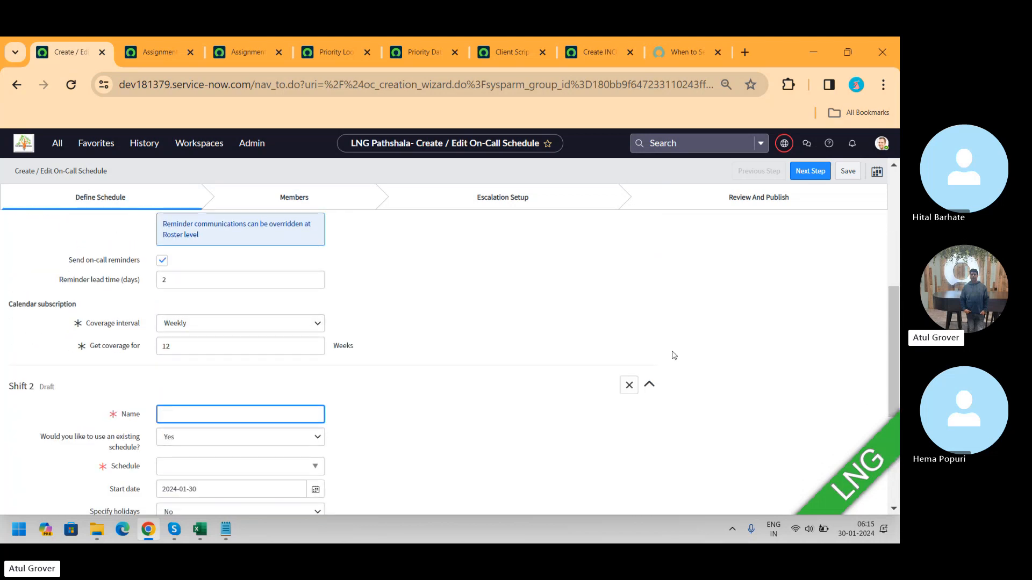
click(627, 386)
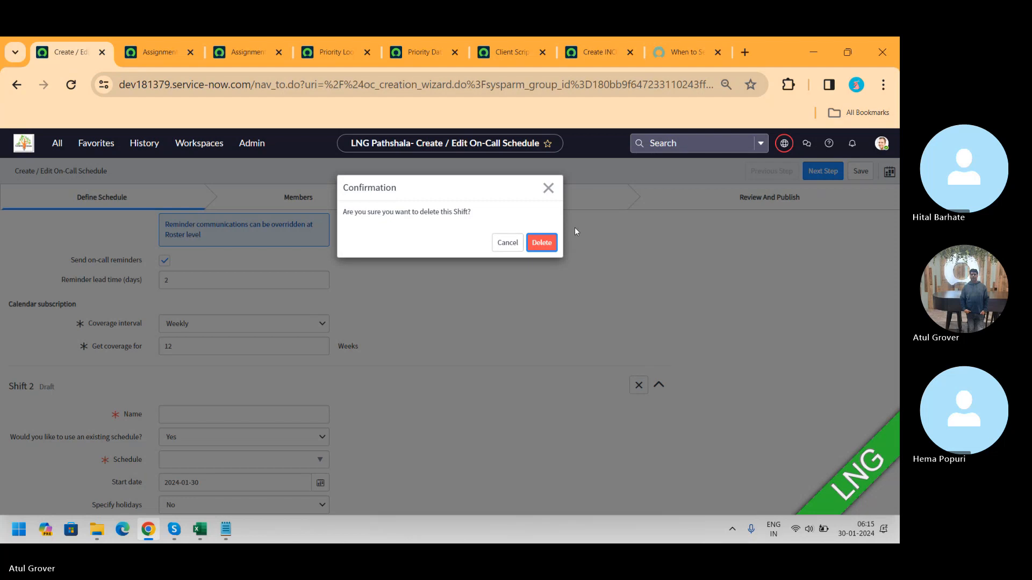
click(545, 243)
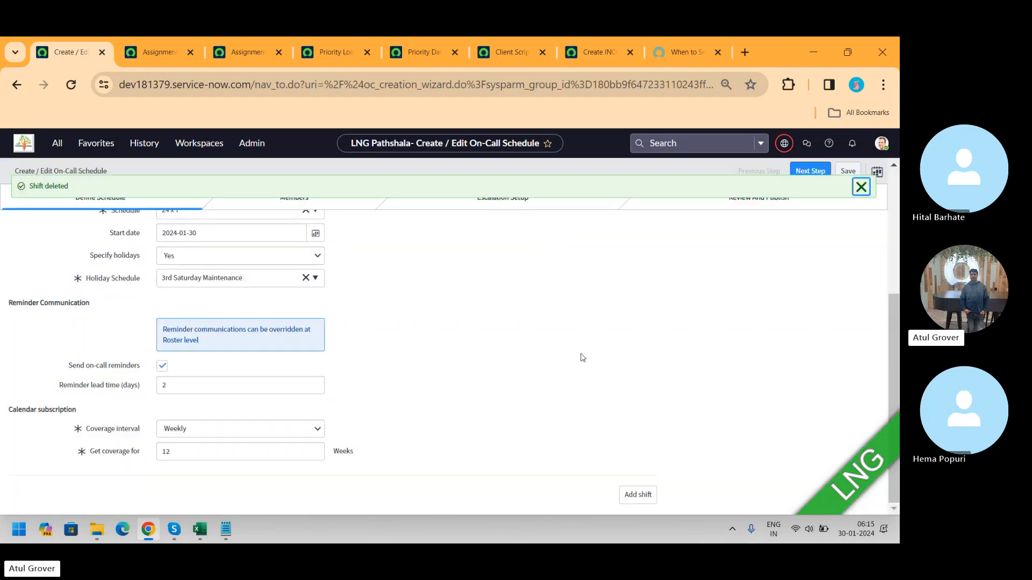
Step: Proceed to the Members step and add two group users to the Morning shift's Primary roster
drag(893, 337, 900, 199)
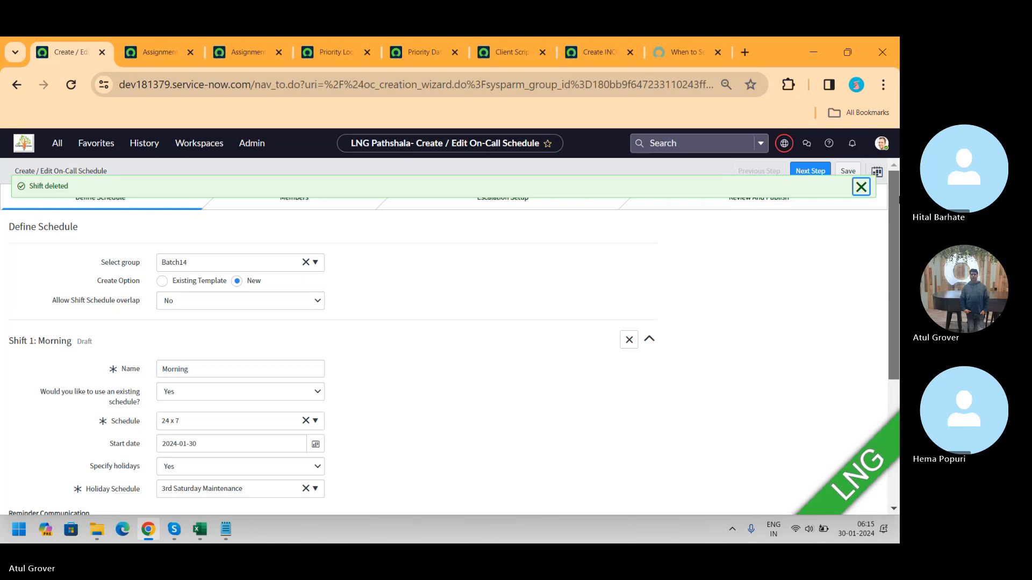
click(859, 191)
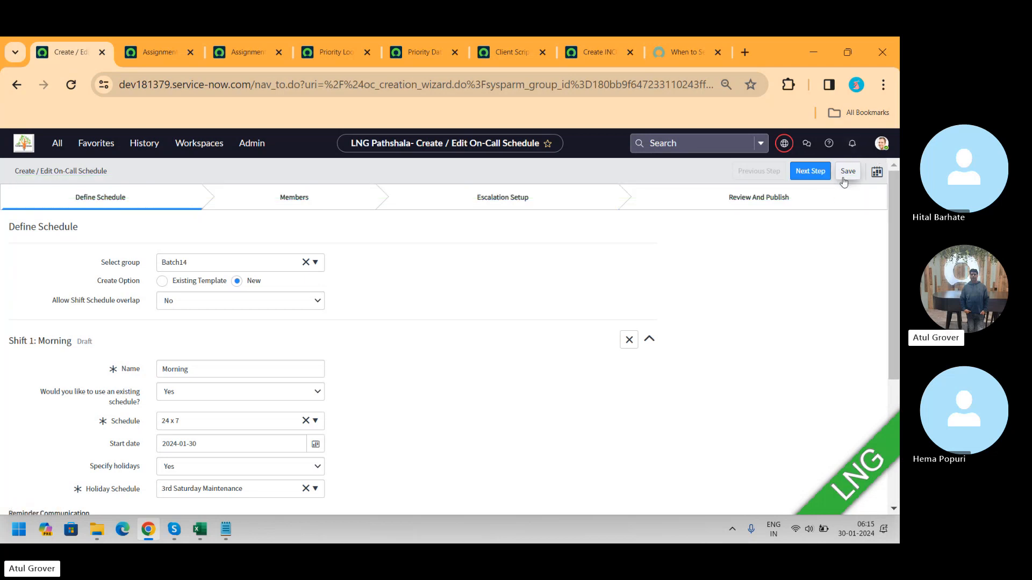
click(806, 180)
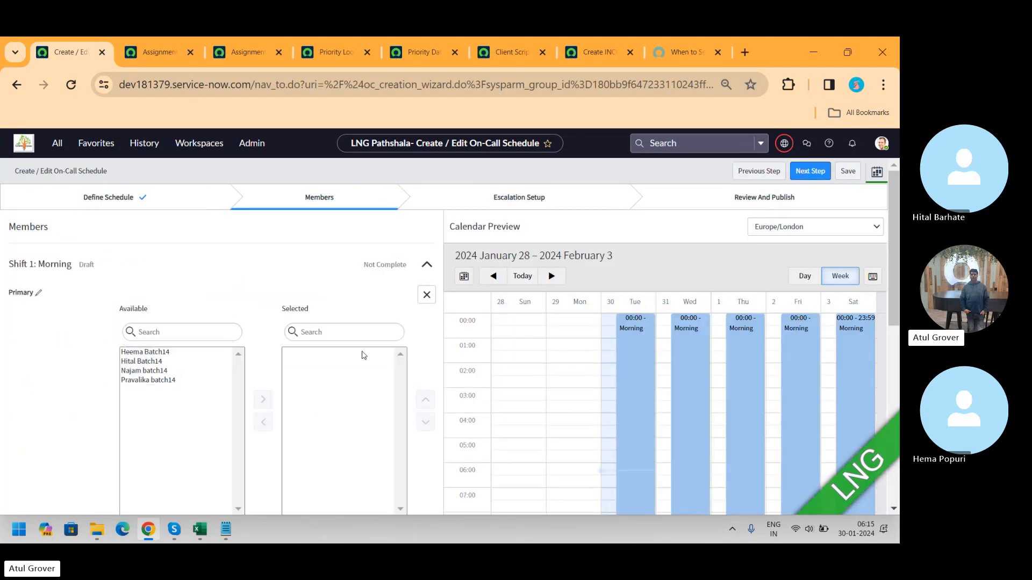
click(162, 362)
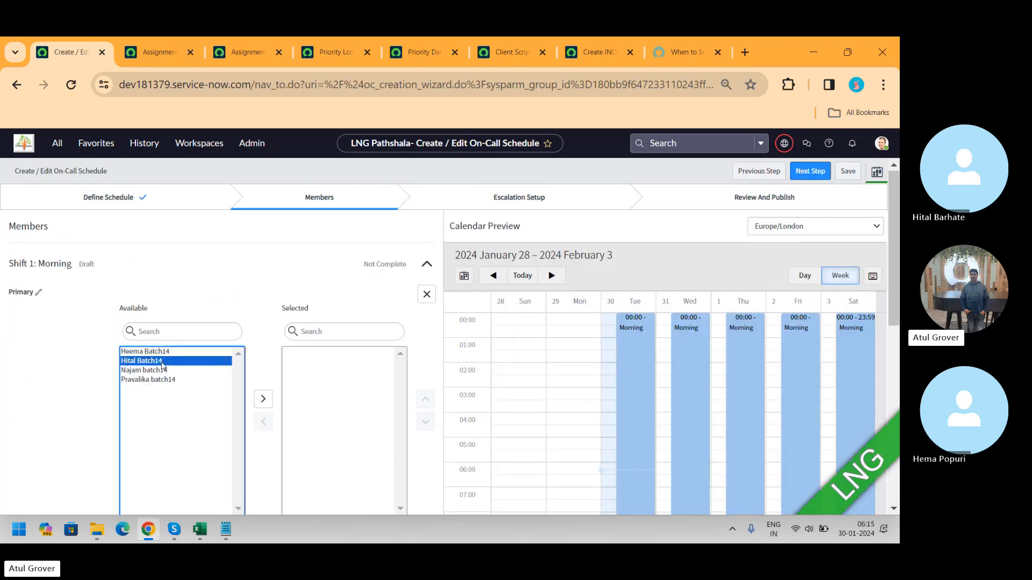
ctrl+click(156, 370)
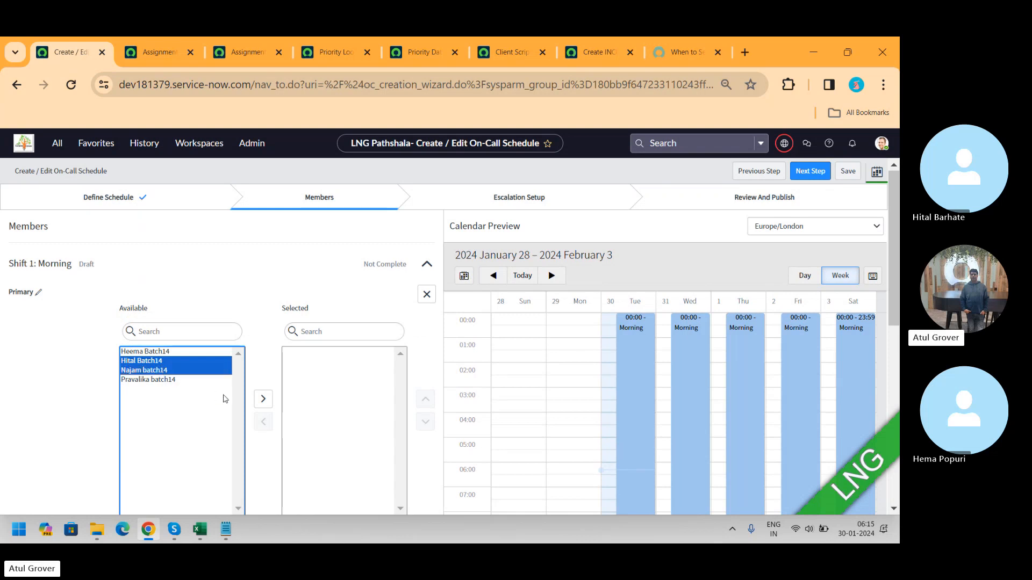
click(264, 401)
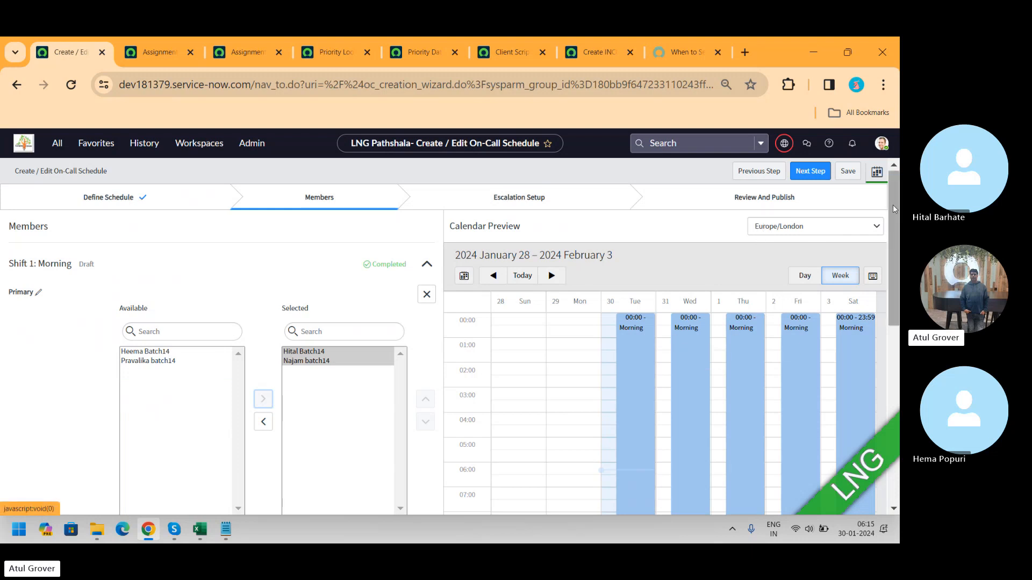
Step: Set the roster's rotation day to Thursday and add another roster without copying the Primary roster's details
drag(886, 210, 885, 316)
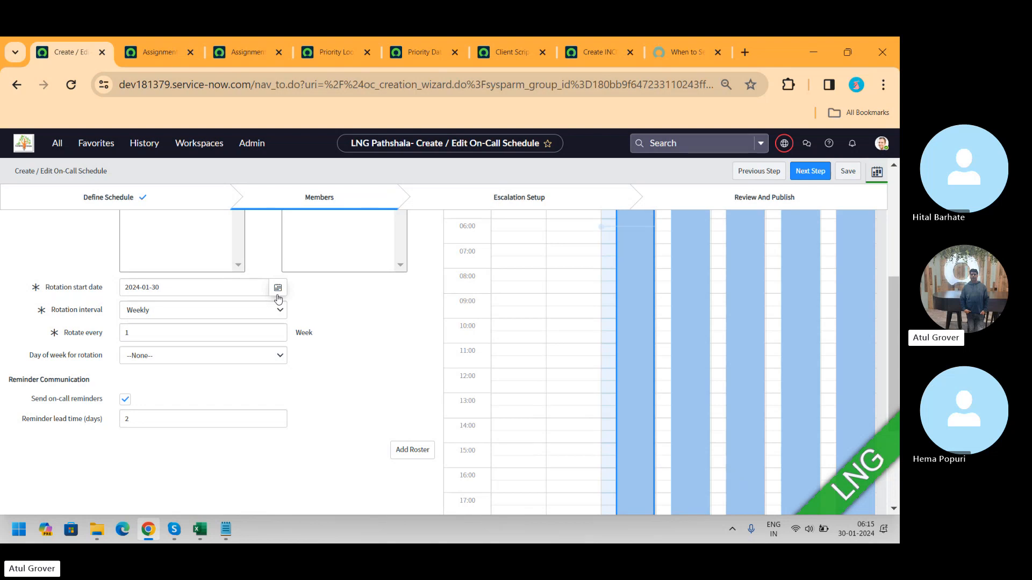
click(240, 362)
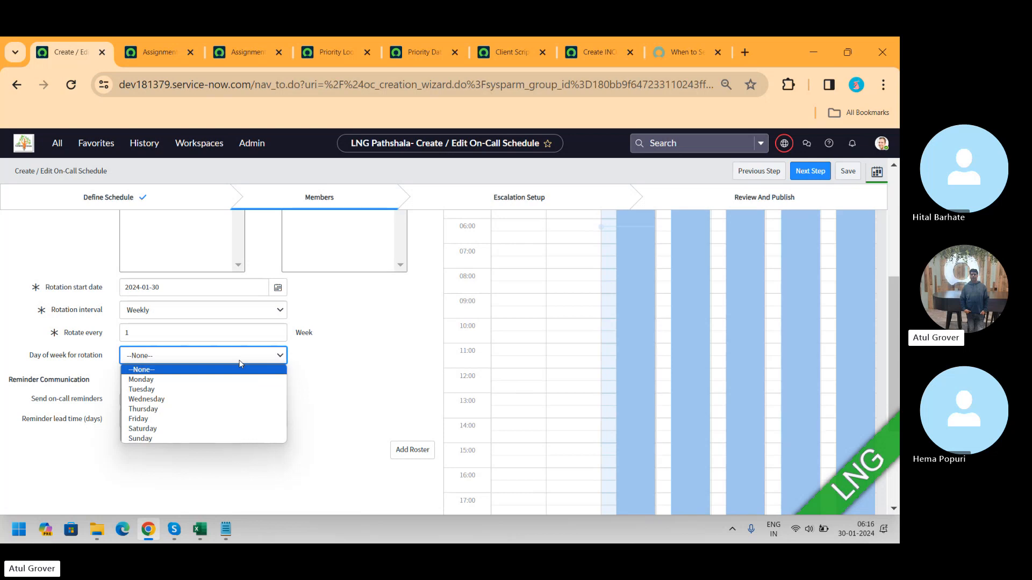
click(201, 409)
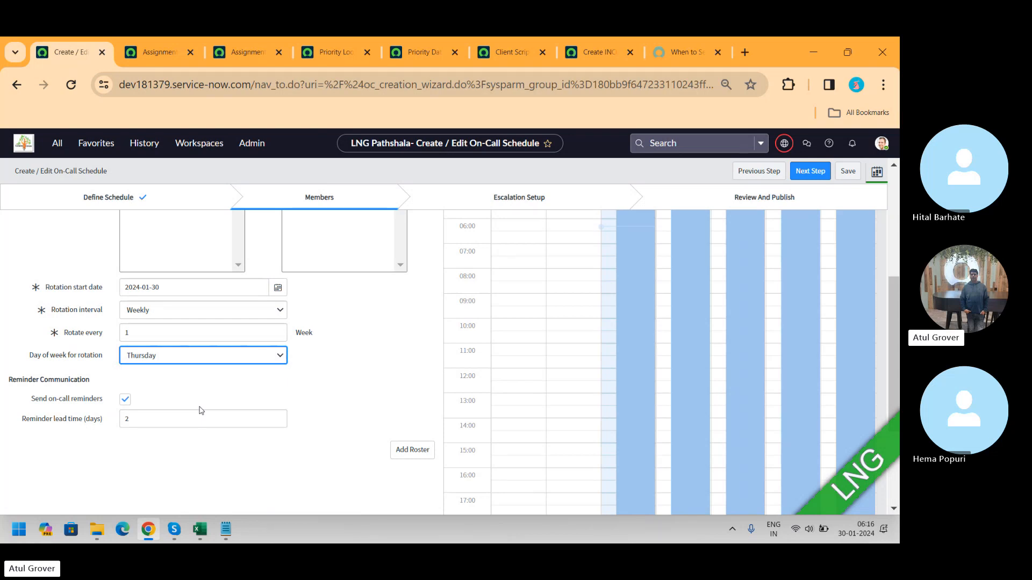
click(402, 448)
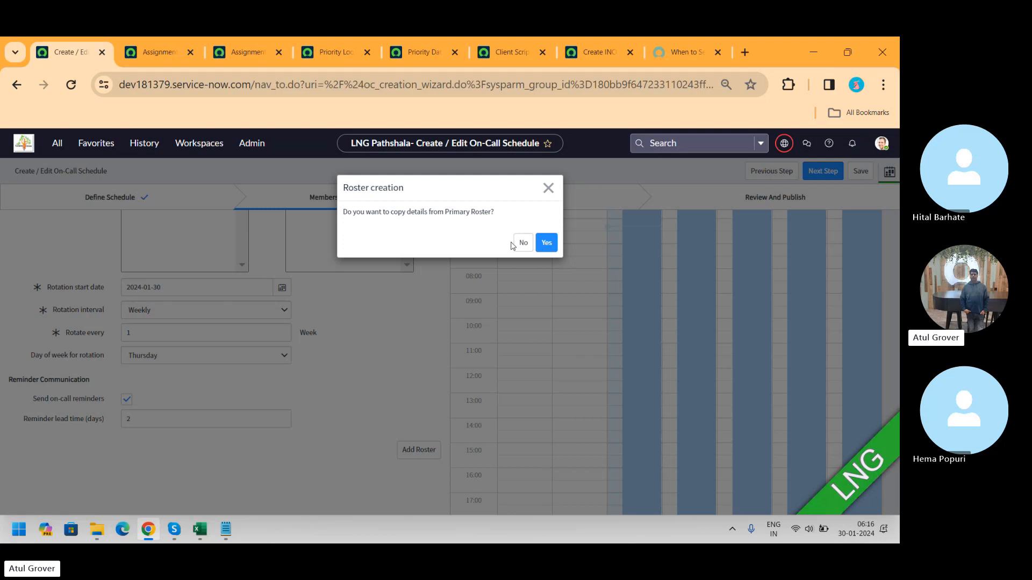
click(522, 246)
Step: Advance to Escalation Setup and set the Morning shift's catch-all to Notify Group Manager
click(808, 172)
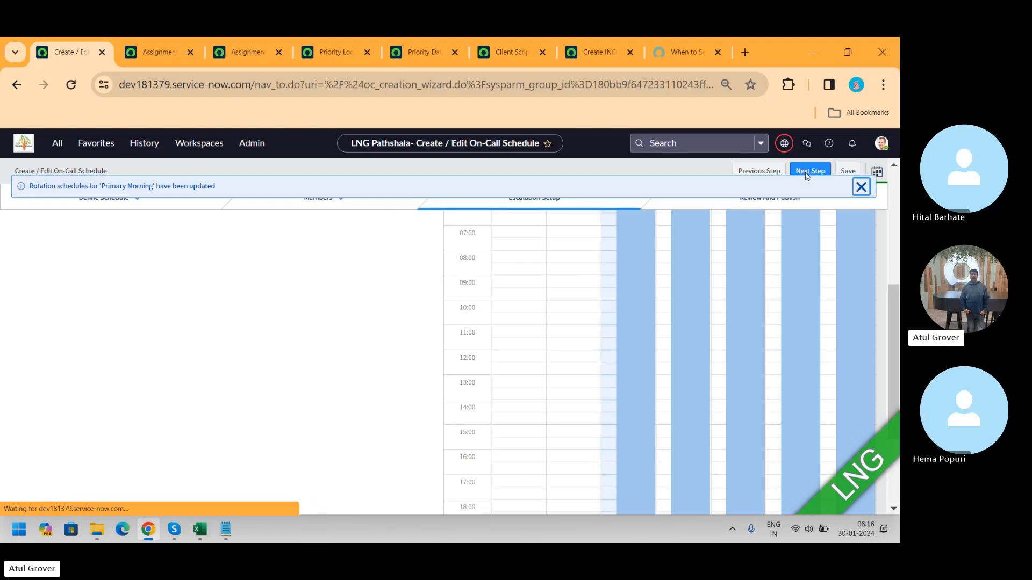
scroll(899, 252, up, 4)
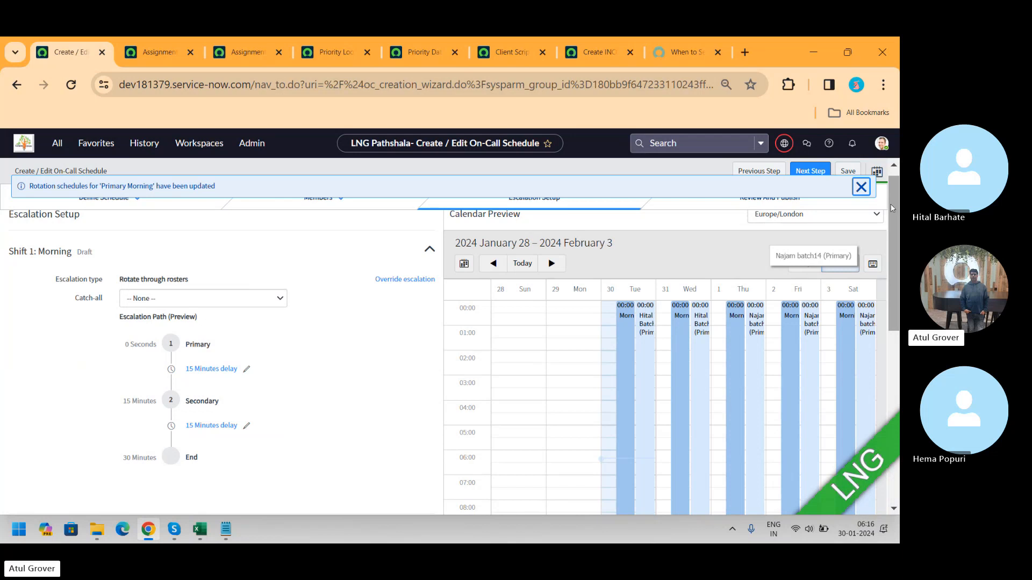
click(861, 187)
click(222, 305)
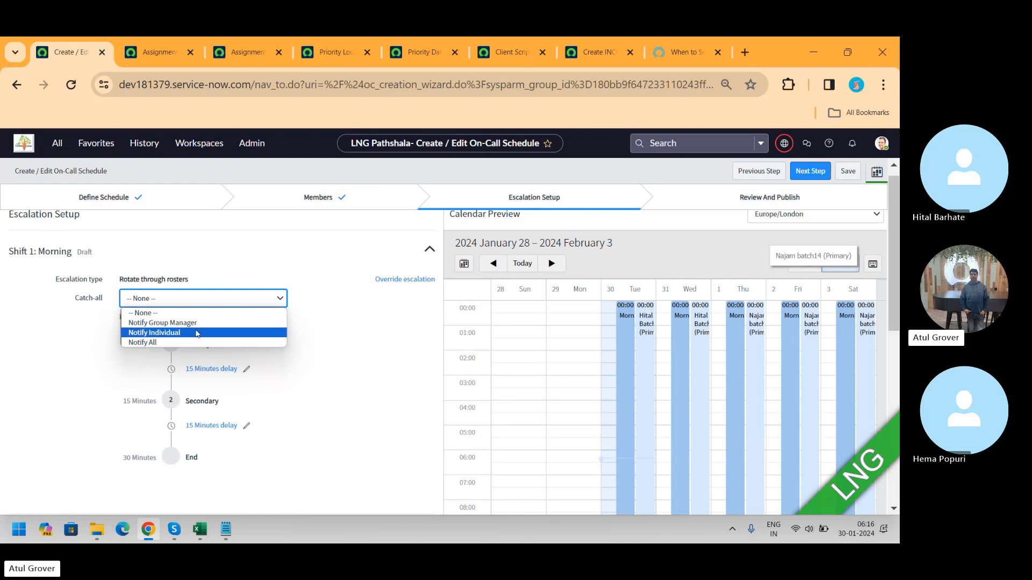
click(194, 322)
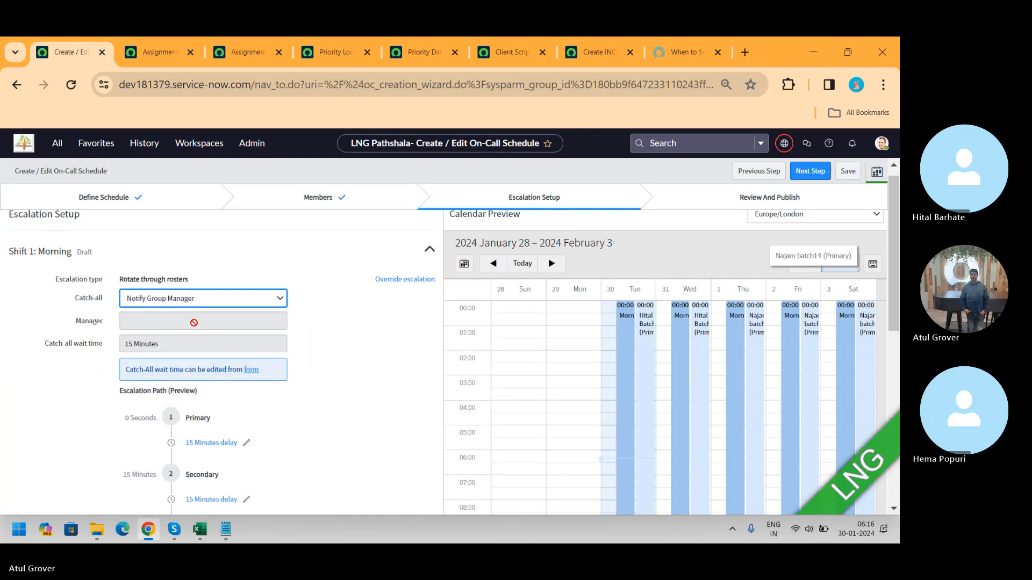
click(194, 323)
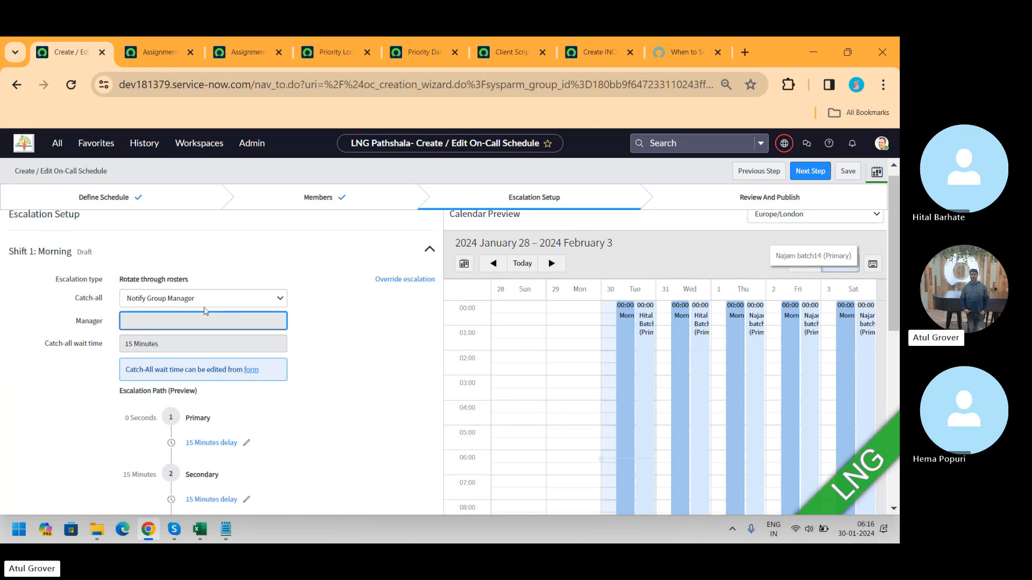
Step: Change the Morning shift's catch-all to Notify Individual and pick a group user as the catch-all member
click(204, 302)
click(164, 334)
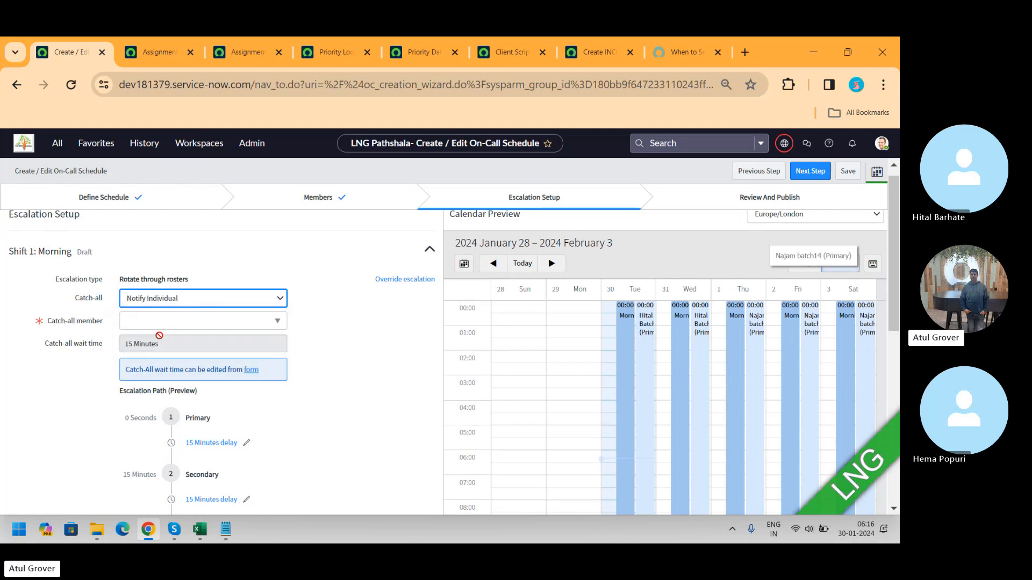
click(178, 326)
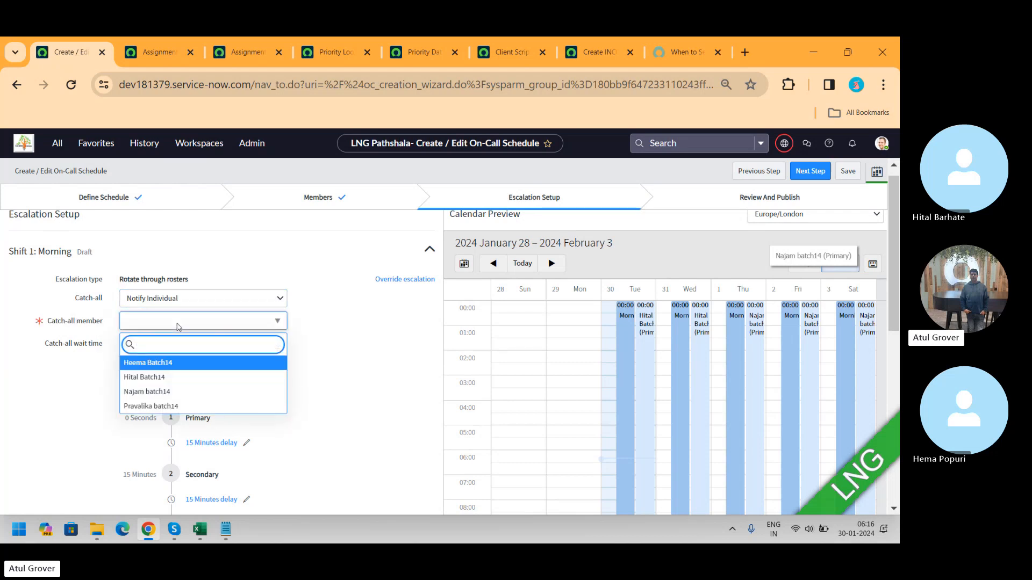
click(151, 407)
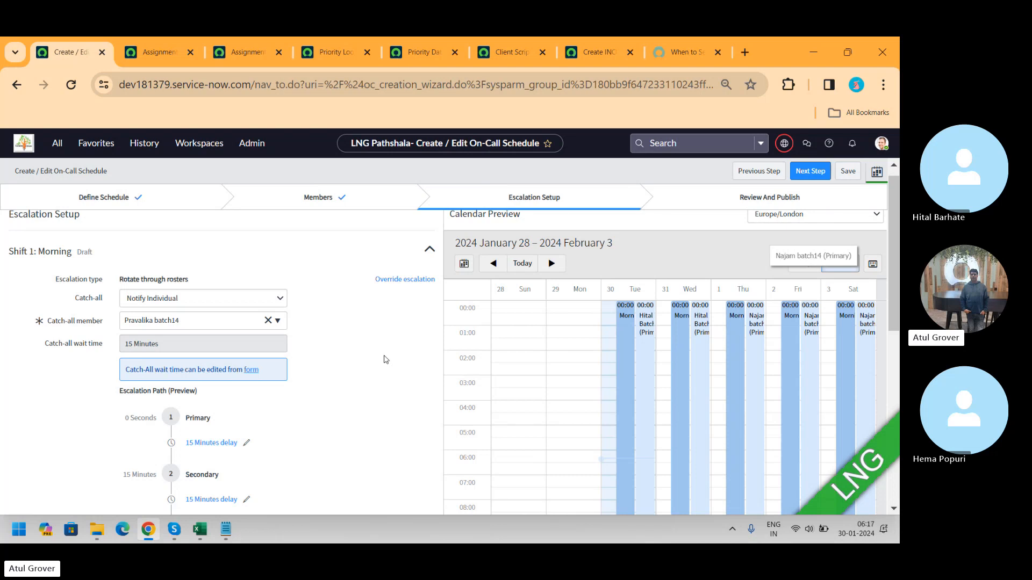
Step: Advance to Review and Publish and publish the Morning shift with Finish, confirming the dialog
drag(897, 259, 894, 324)
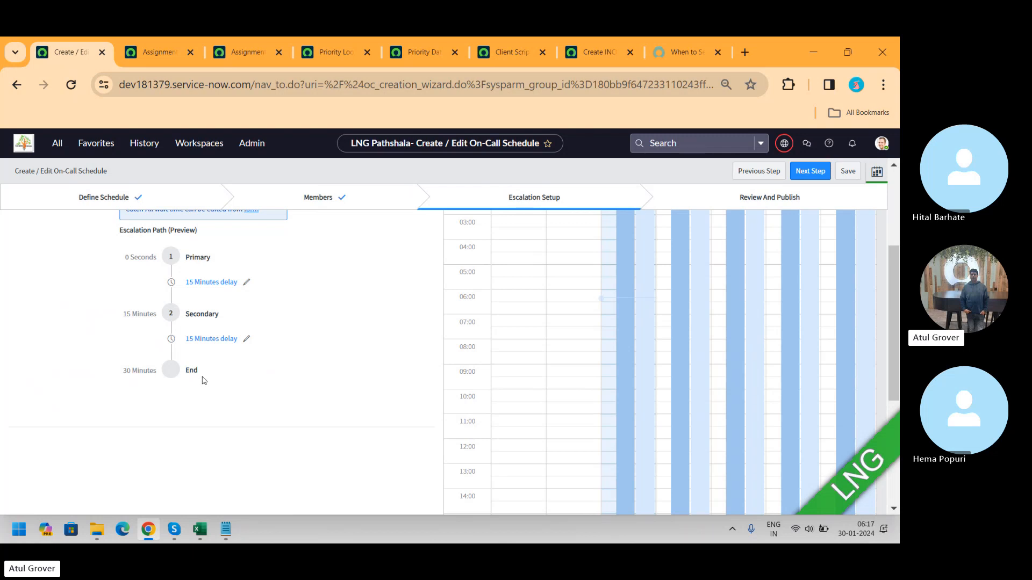
click(812, 175)
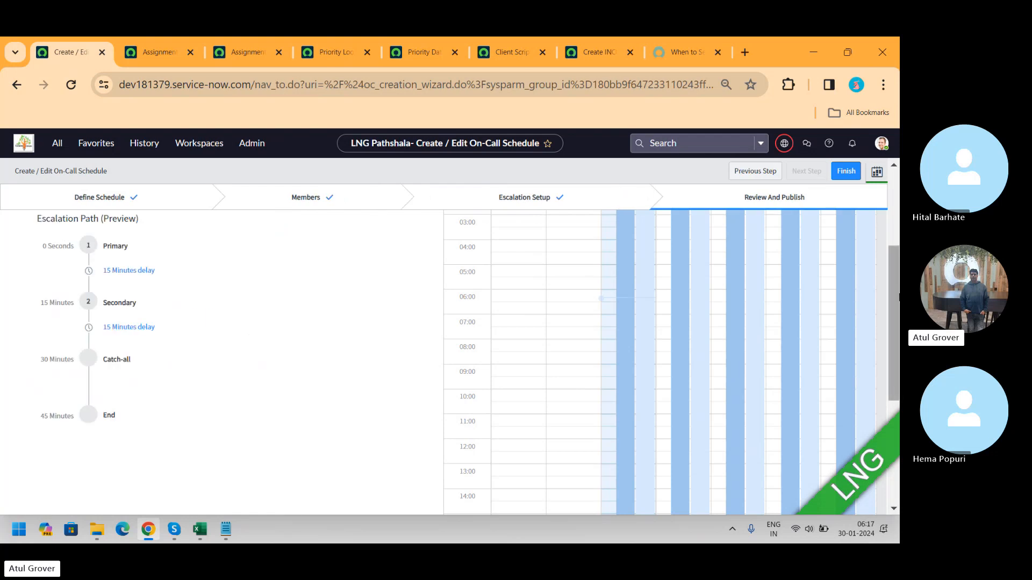
drag(896, 347, 899, 247)
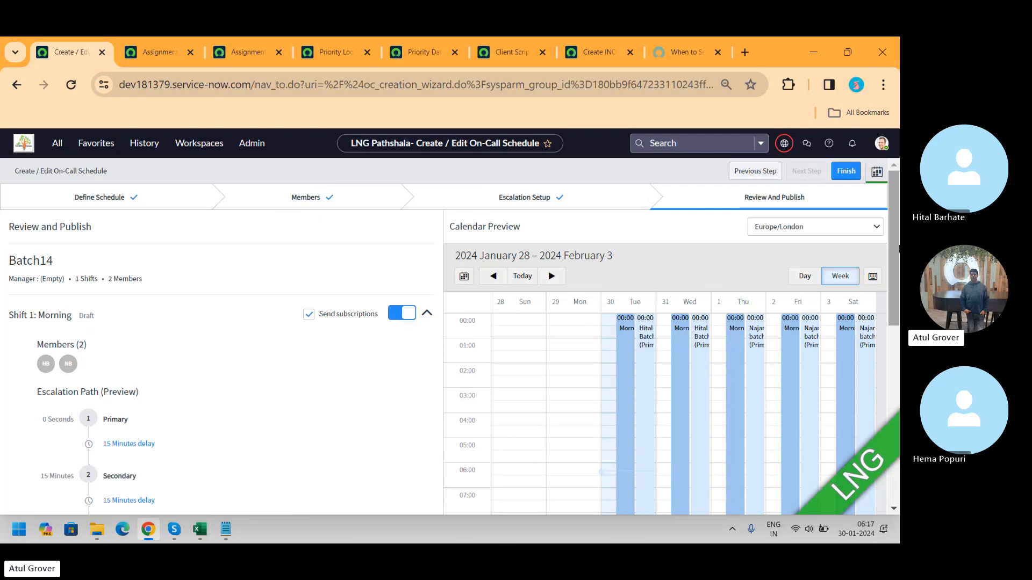
click(845, 172)
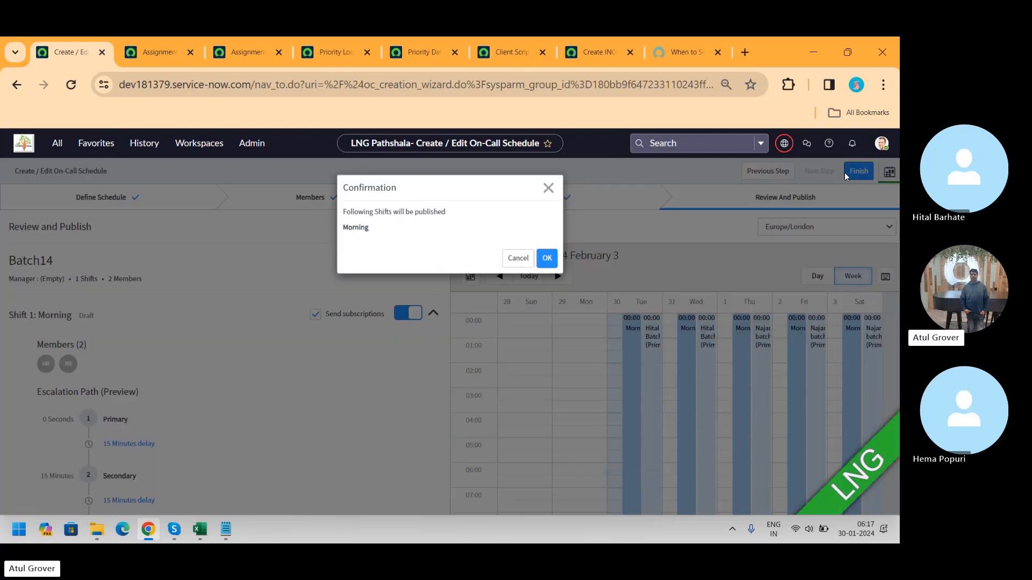
click(548, 259)
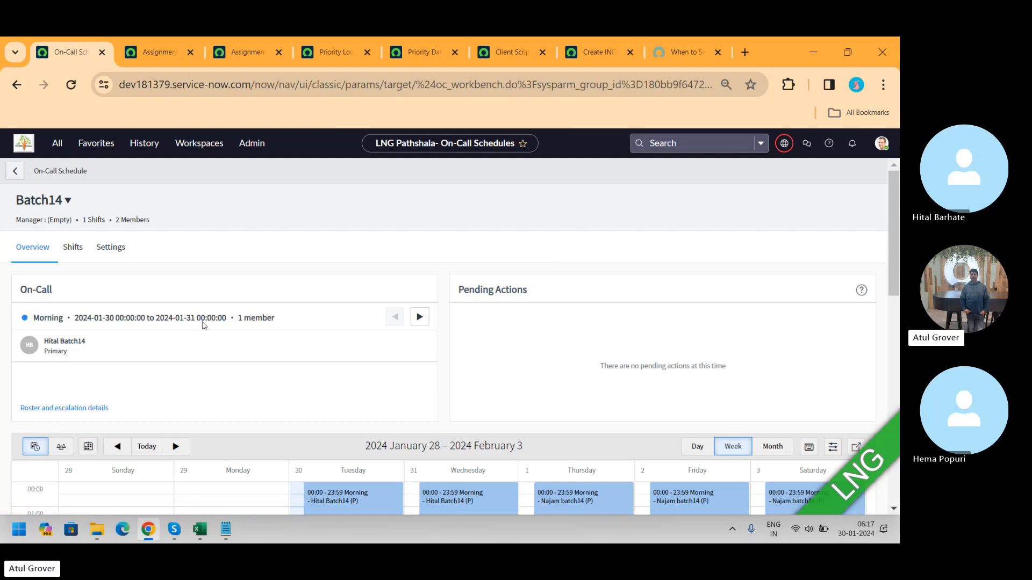
Step: Examine the Batch14 schedule's Shifts and Settings tabs, then open the On-Call Schedules list
click(72, 248)
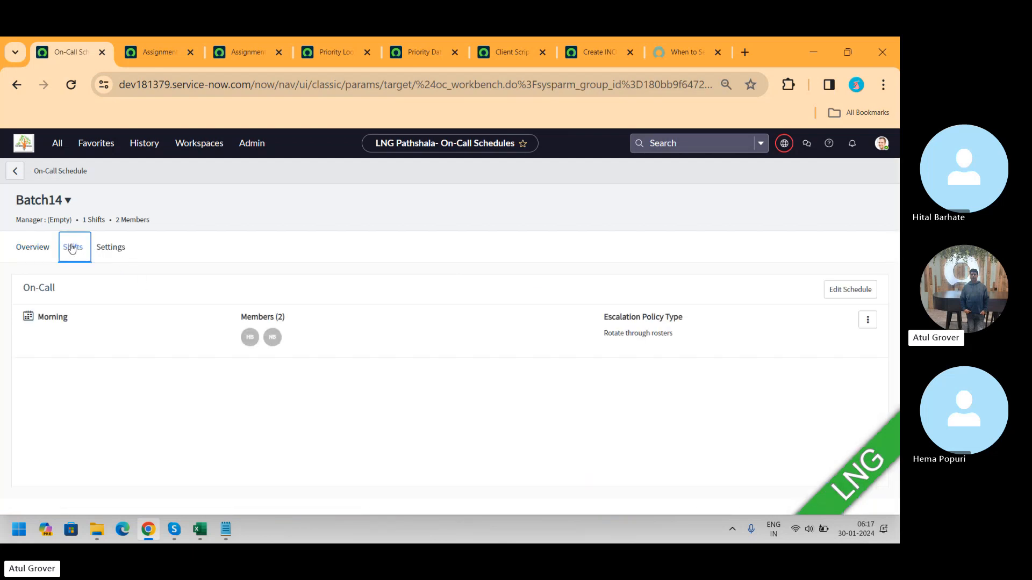
click(111, 248)
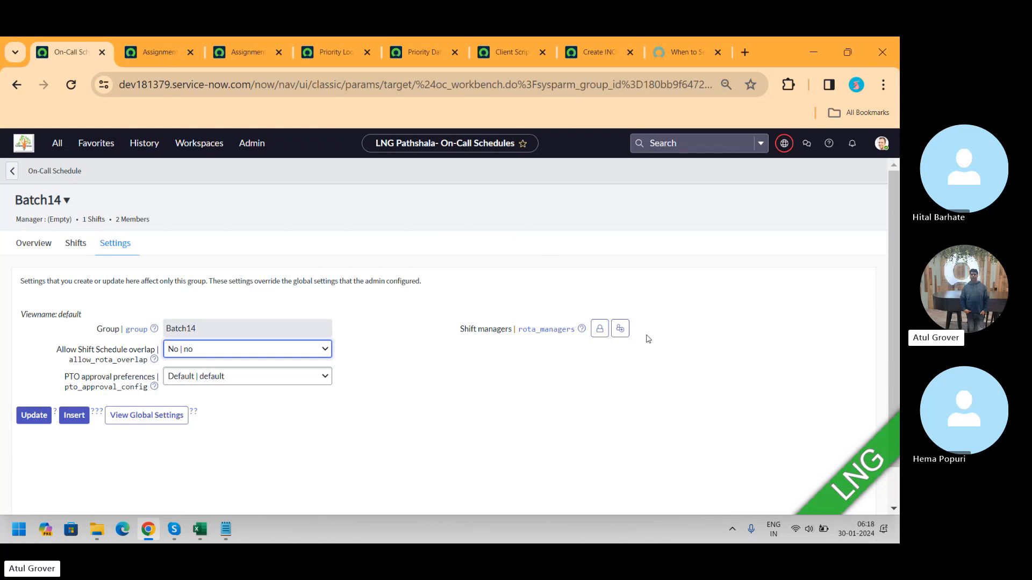
click(57, 145)
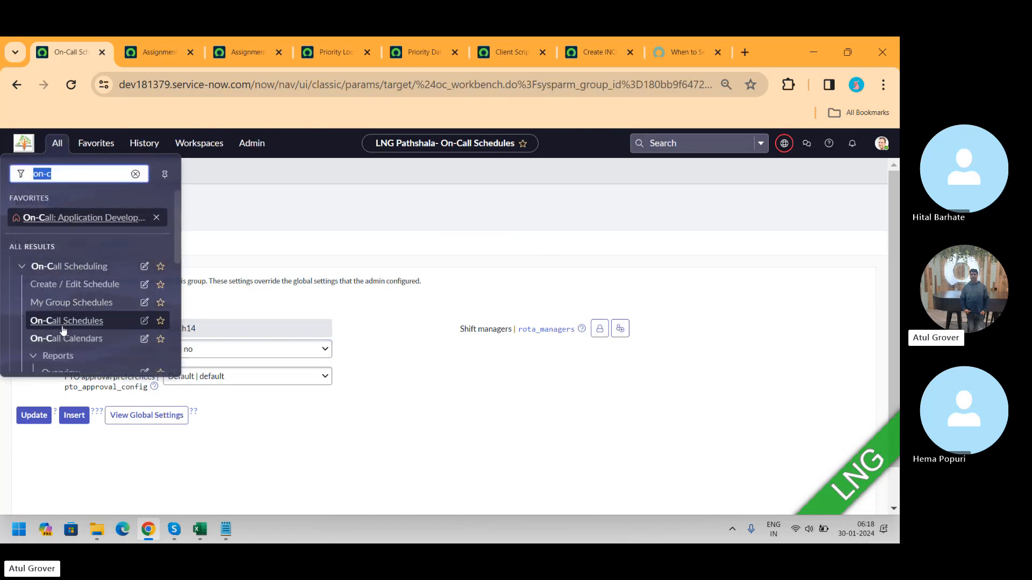
click(66, 321)
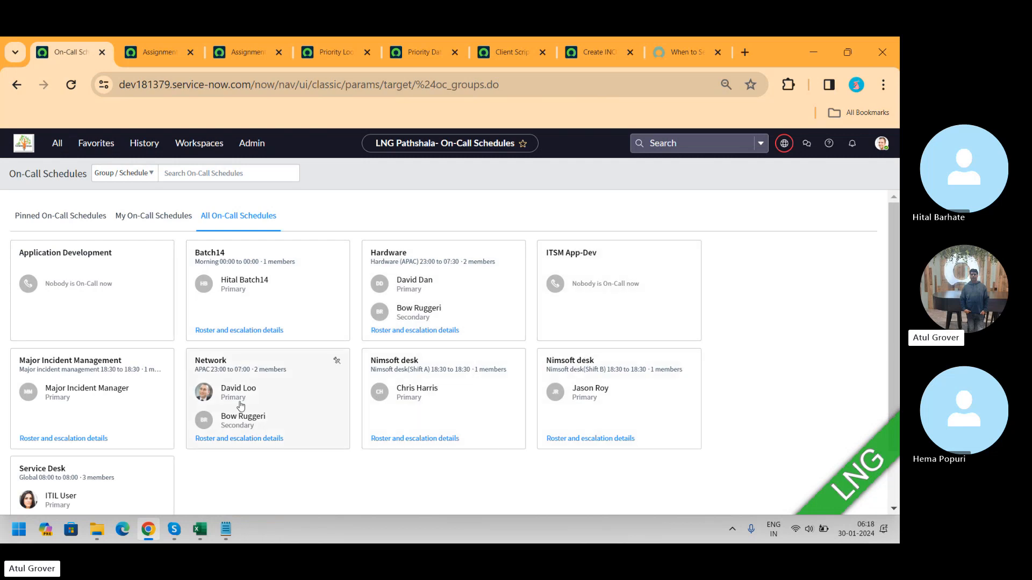
Step: Inspect the Service Desk group's on-call schedule calendar and return to the list of all schedules
click(84, 490)
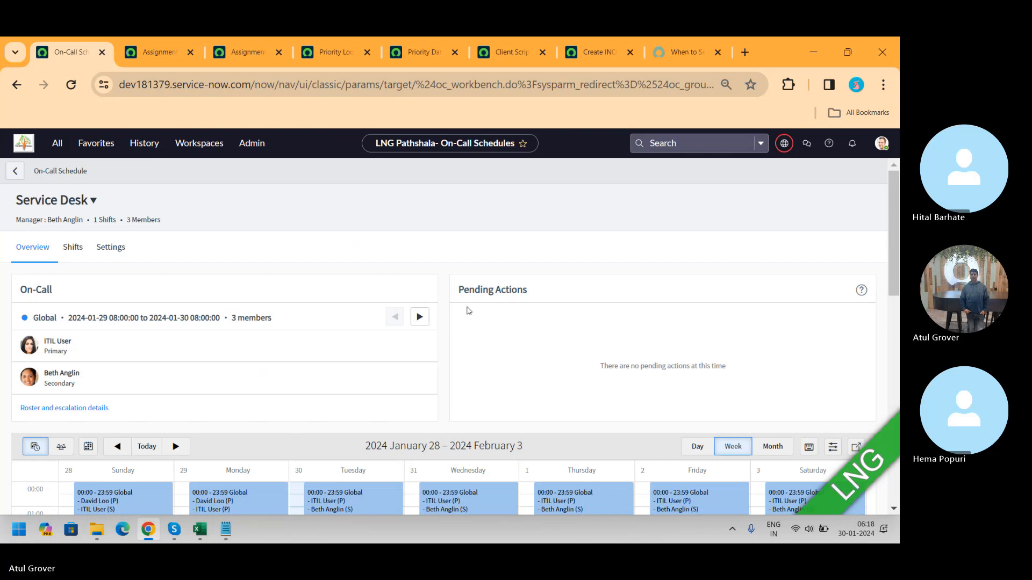
drag(894, 208, 899, 305)
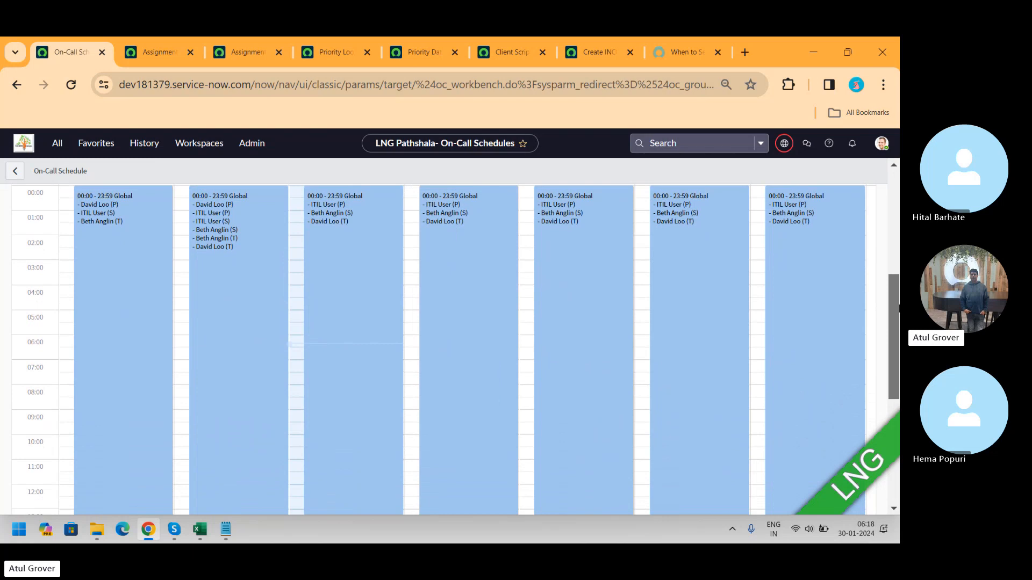
drag(894, 311, 894, 200)
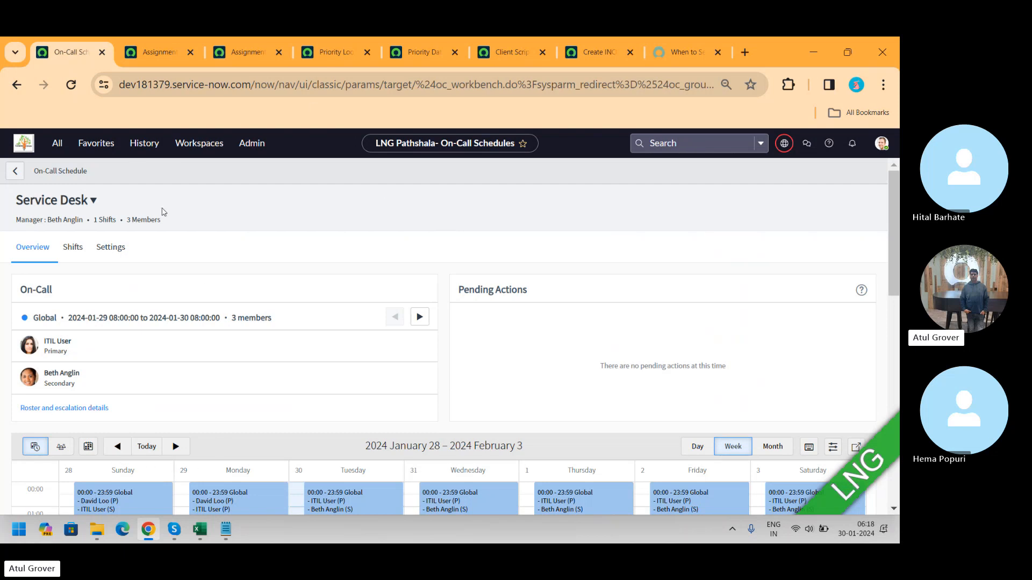
click(15, 171)
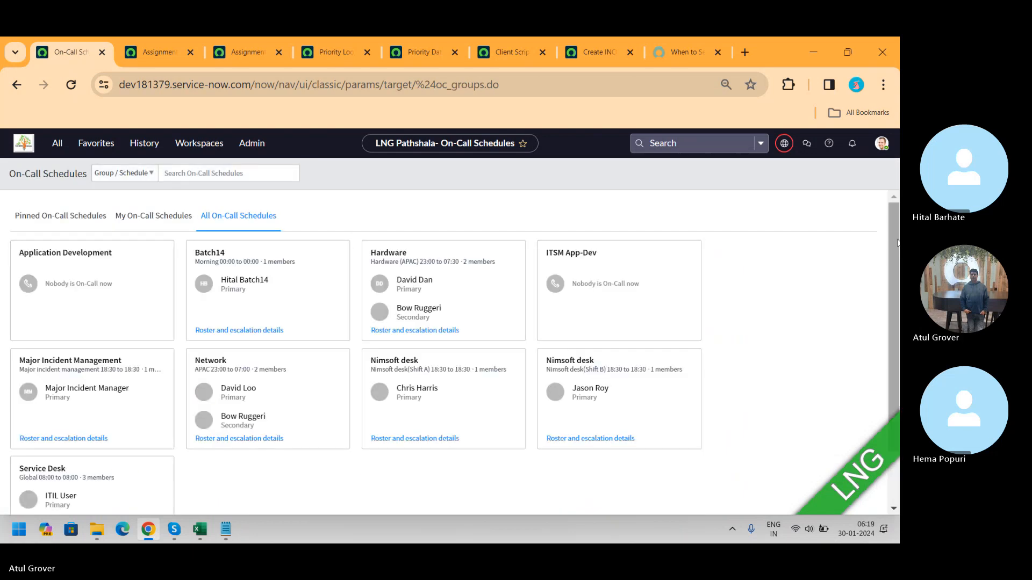
scroll(894, 295, down, 2)
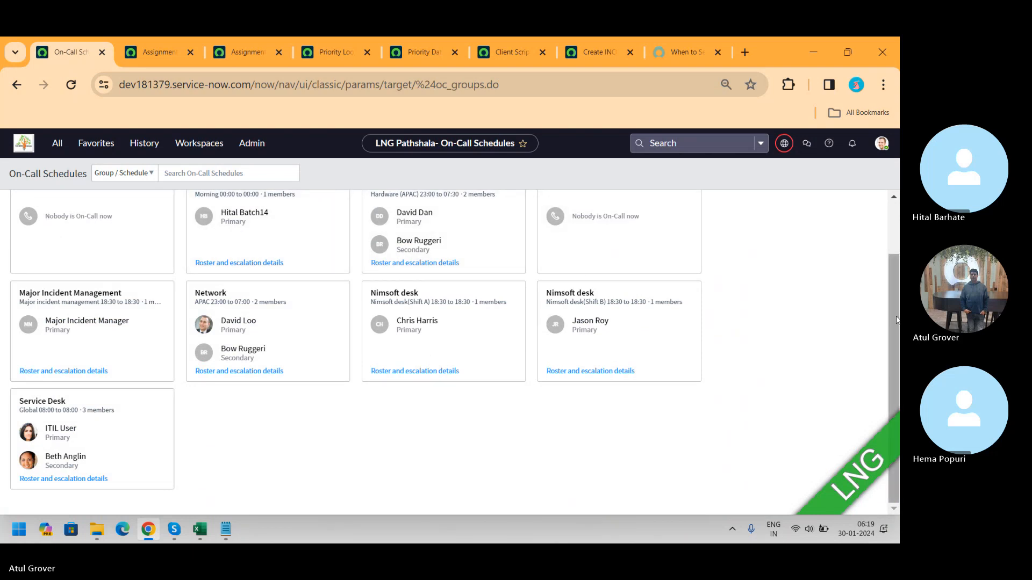
drag(897, 320, 896, 253)
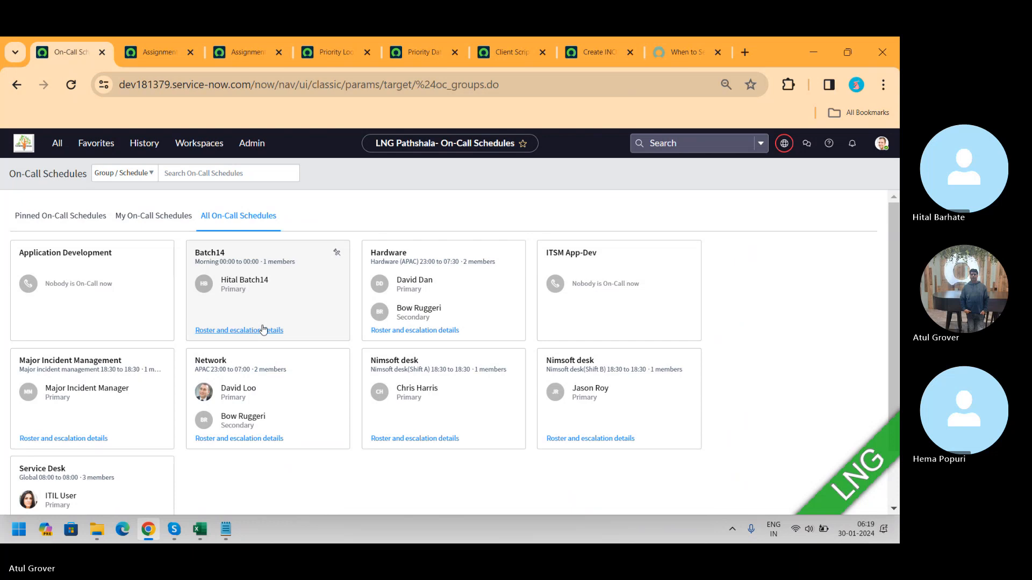
key(alt+Tab)
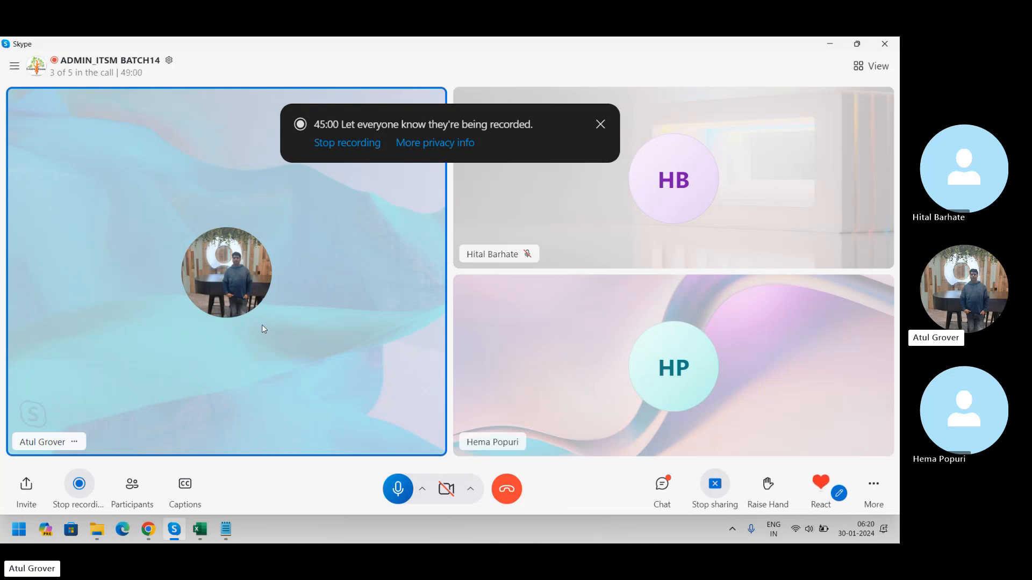
key(alt+Tab)
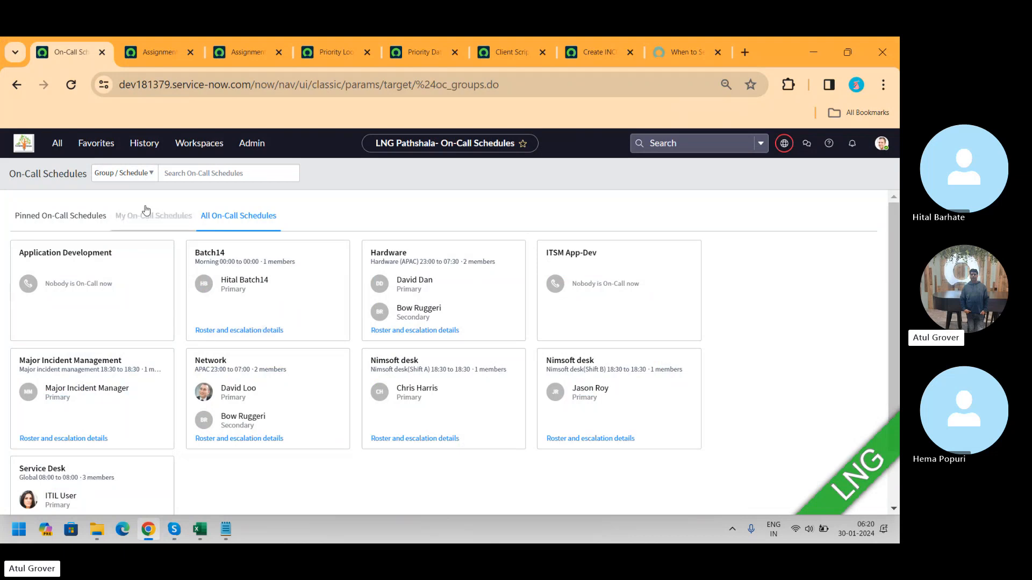
click(57, 143)
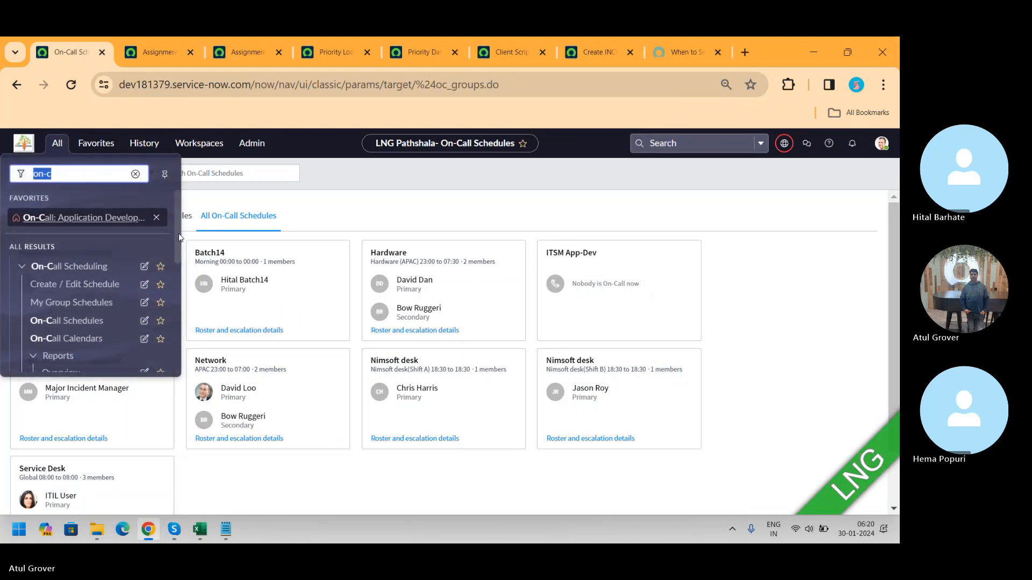
scroll(105, 258, down, 3)
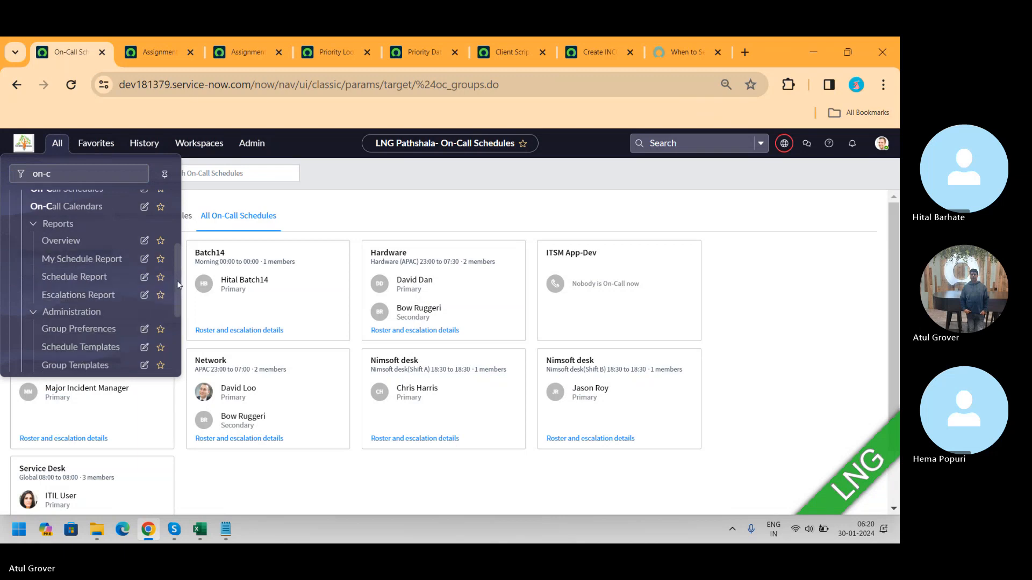
drag(178, 279, 191, 228)
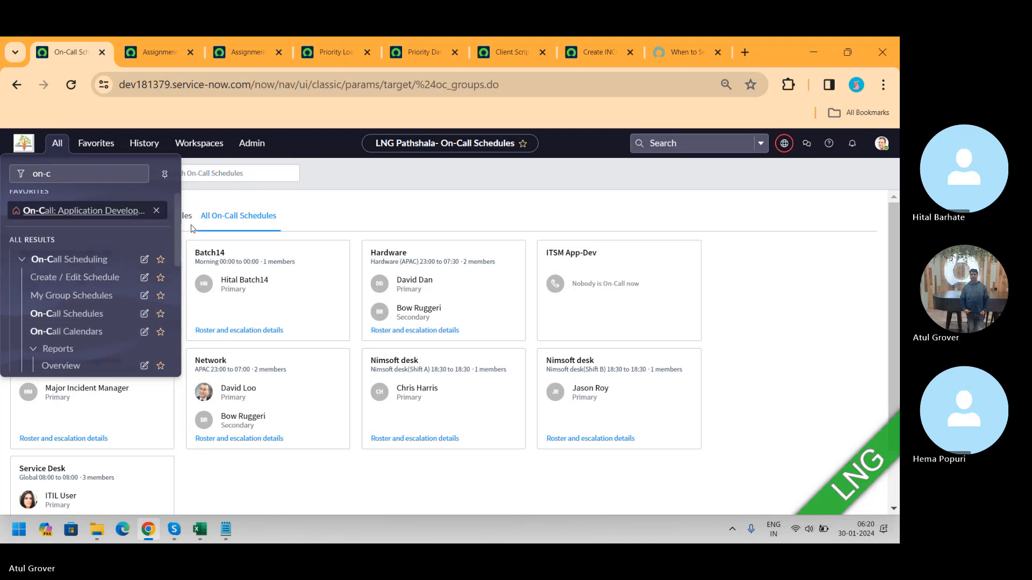
click(384, 178)
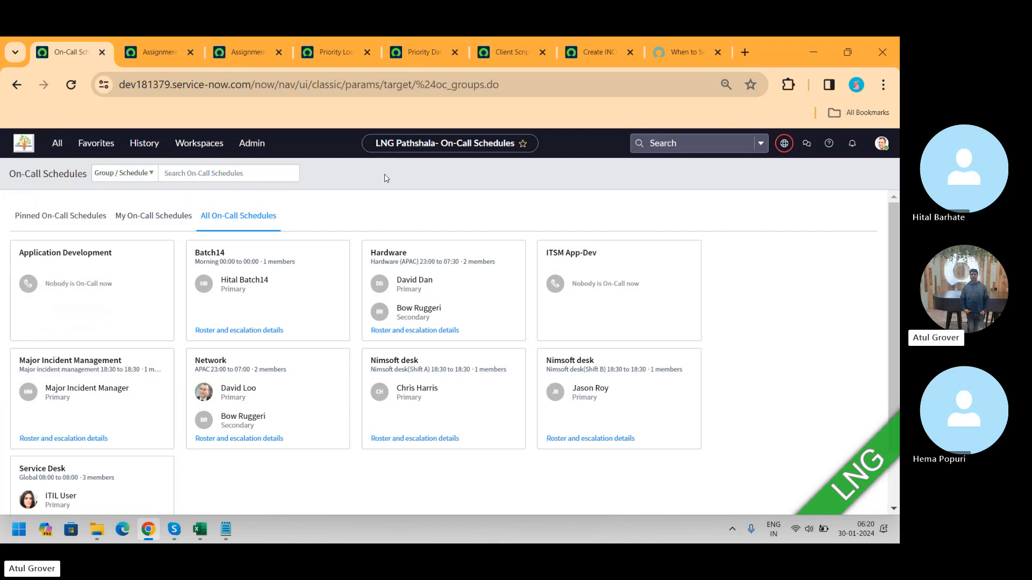
Step: Open the Network group's on-call schedule and review its weekly calendar
click(501, 54)
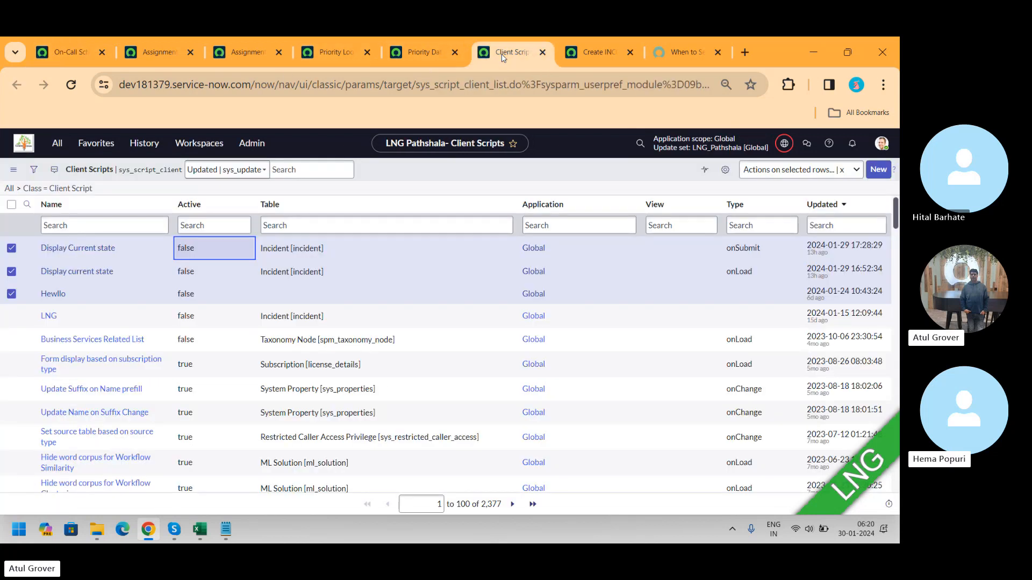
click(175, 53)
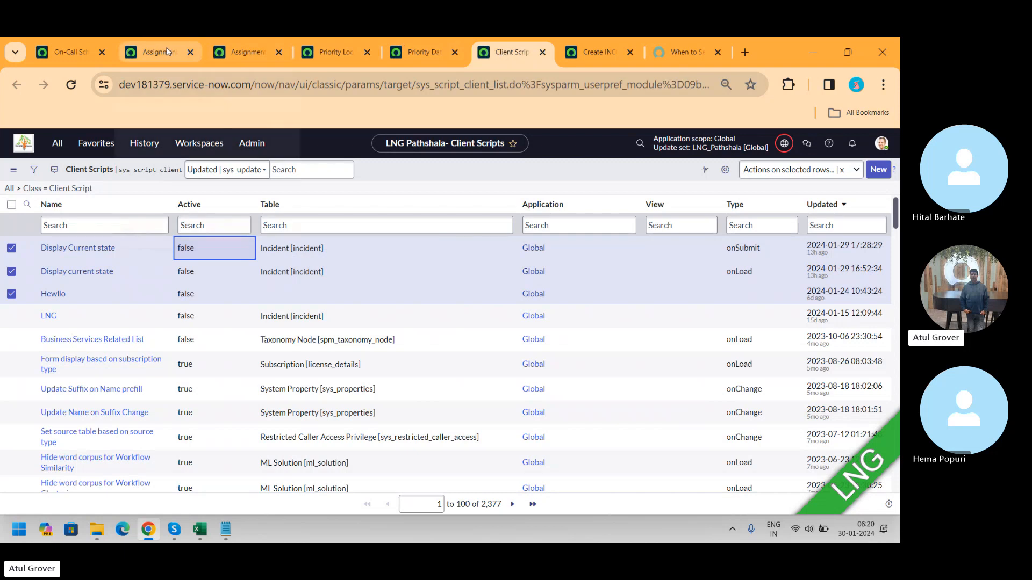
click(63, 53)
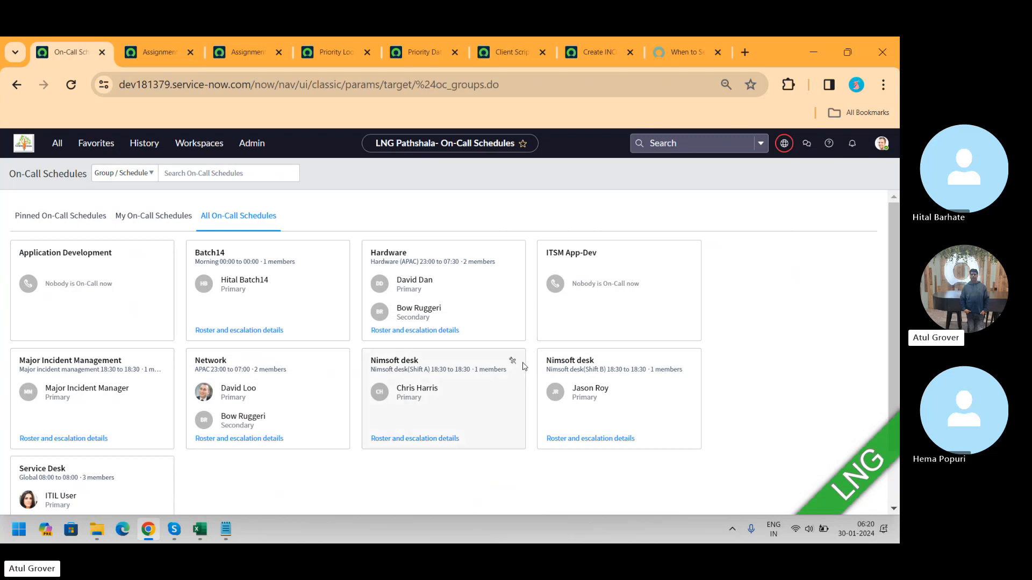
click(276, 395)
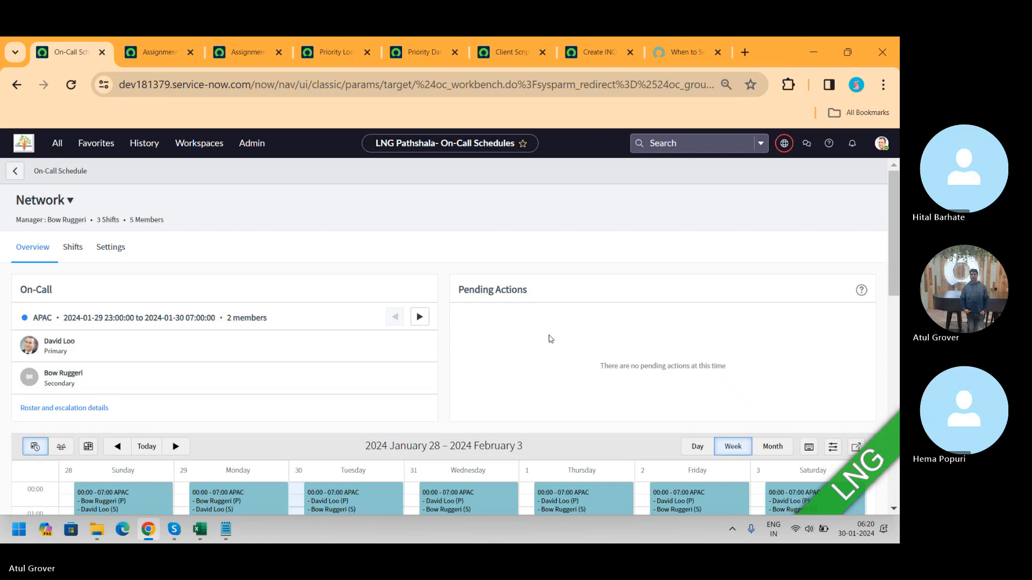
scroll(897, 216, down, 3)
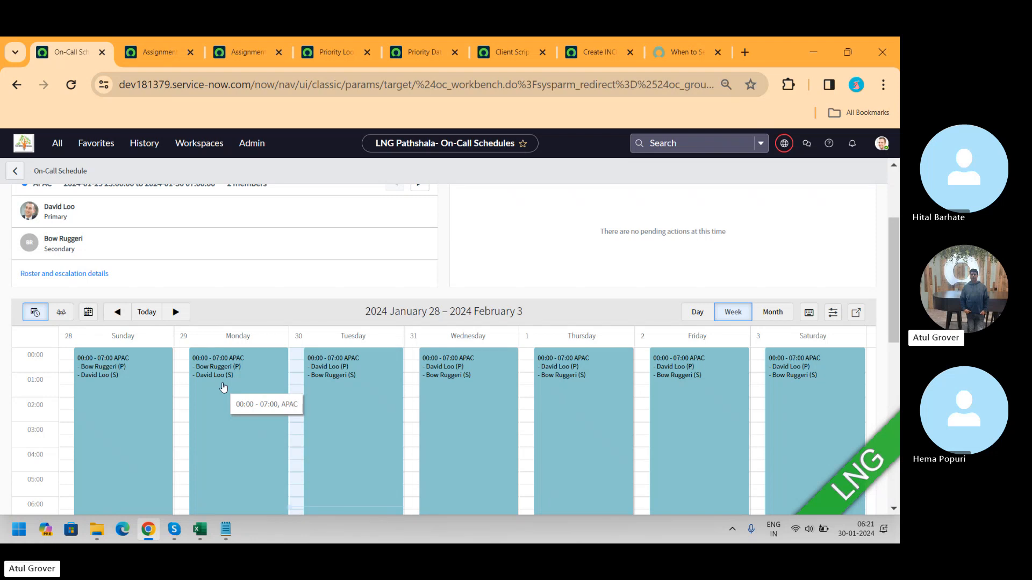
Step: Search the ServiceNow Developer site for on-call schedule and browse the results
click(685, 52)
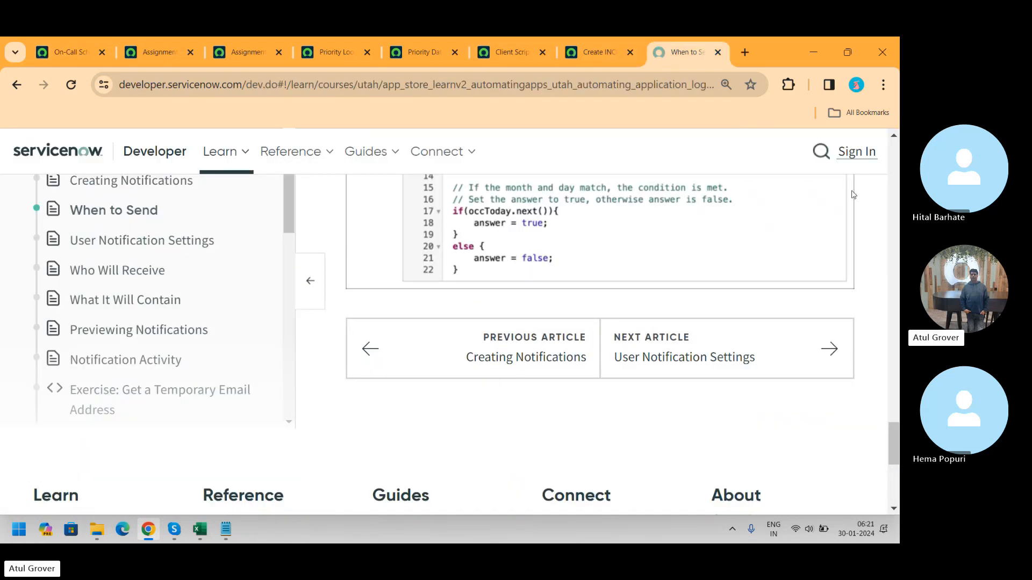
click(823, 152)
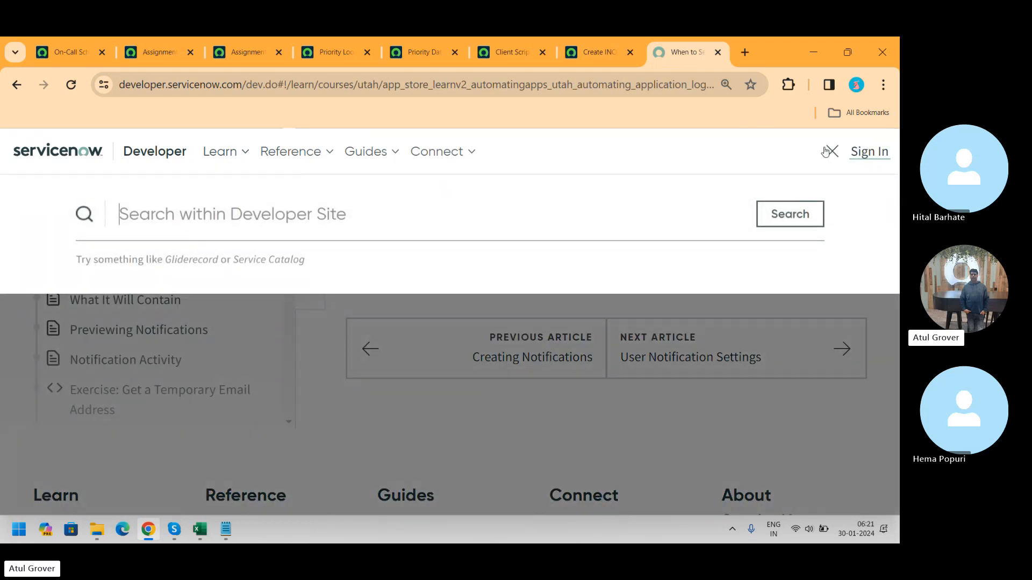
text(on-call s)
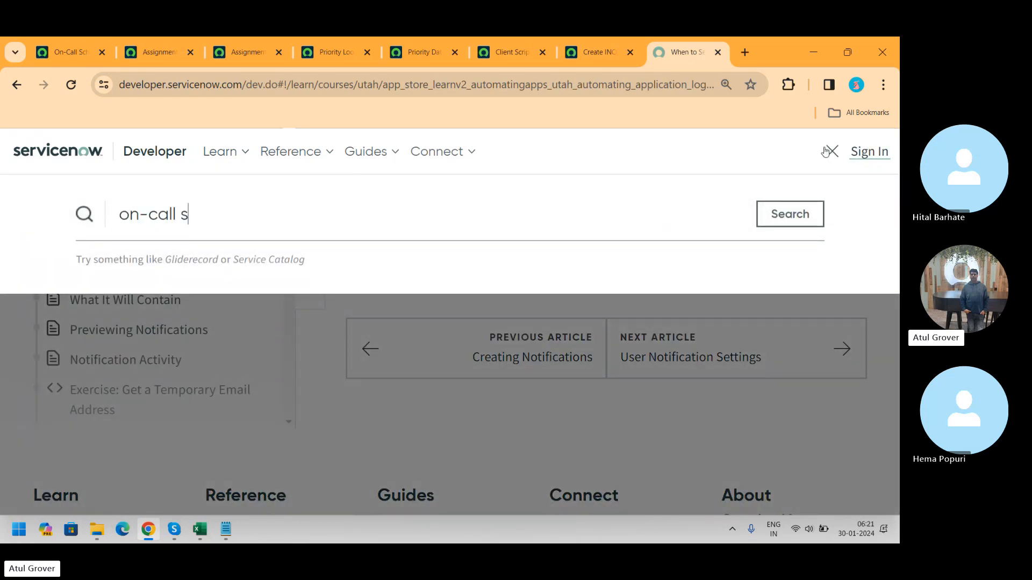
text(cheduel)
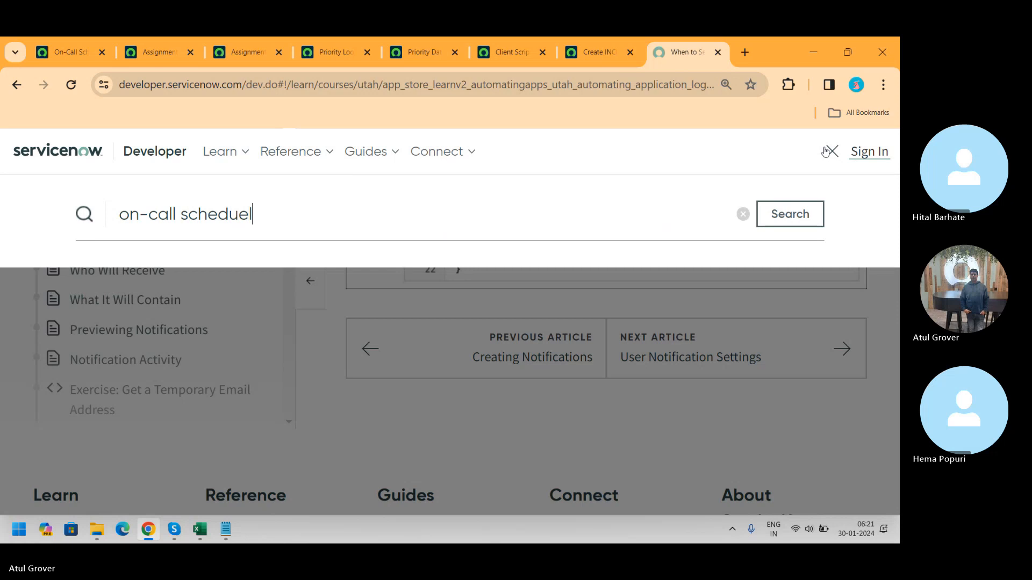
key(BackSpace)
key(BackSpace)
text(le)
key(Return)
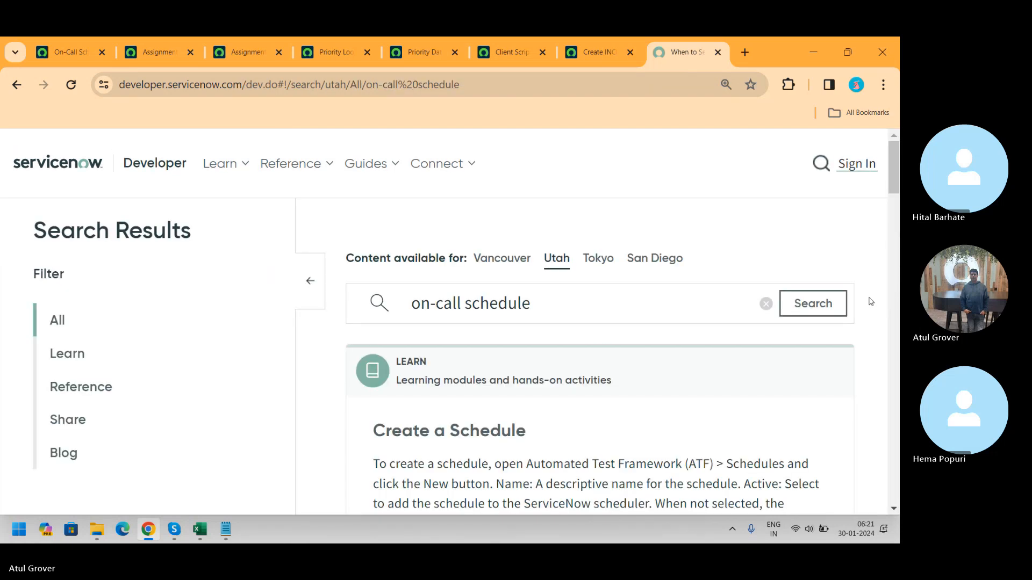
scroll(895, 159, down, 1)
scroll(895, 160, down, 5)
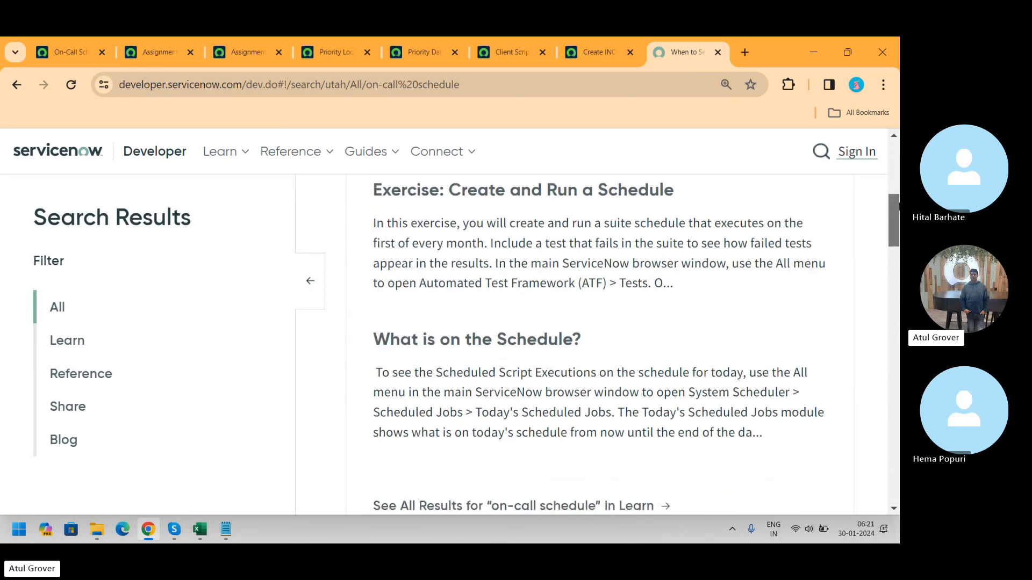
Step: Scroll through the developer search results and open the On-Call Scheduling share project
scroll(895, 159, down, 4)
drag(899, 240, 898, 330)
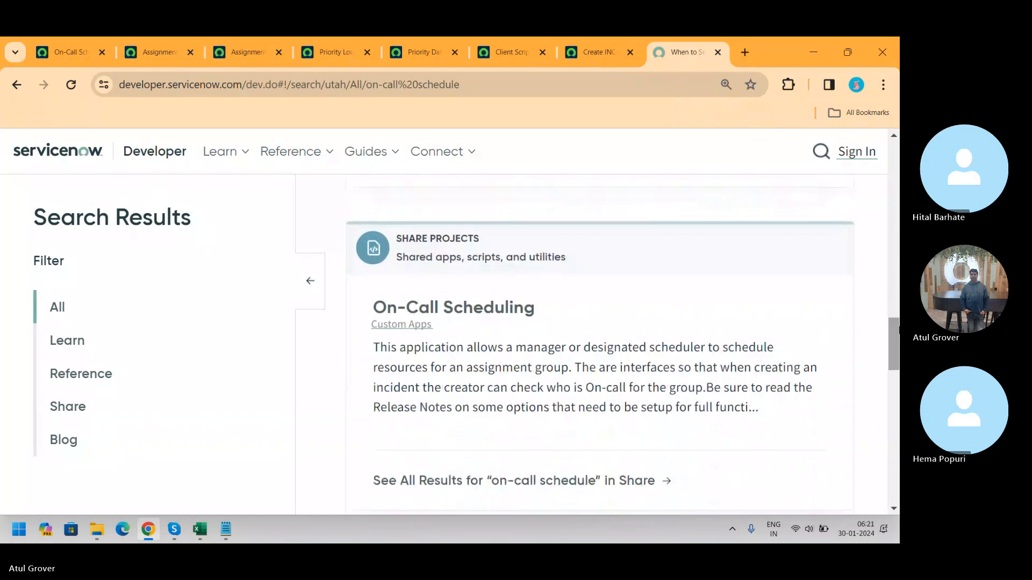
click(477, 322)
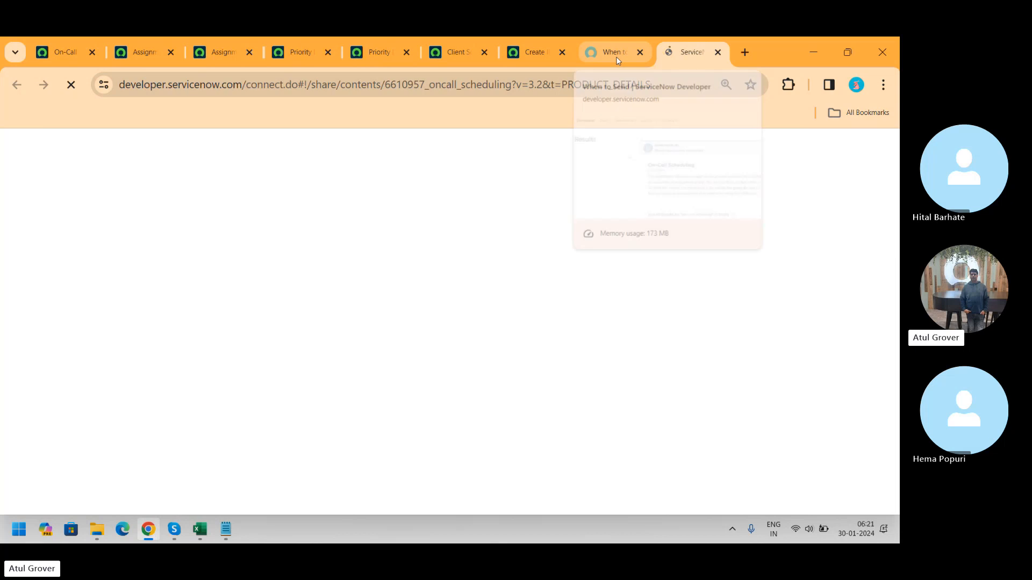
Step: Filter the on-call schedule search results to Learn and scroll through them
click(616, 53)
click(67, 341)
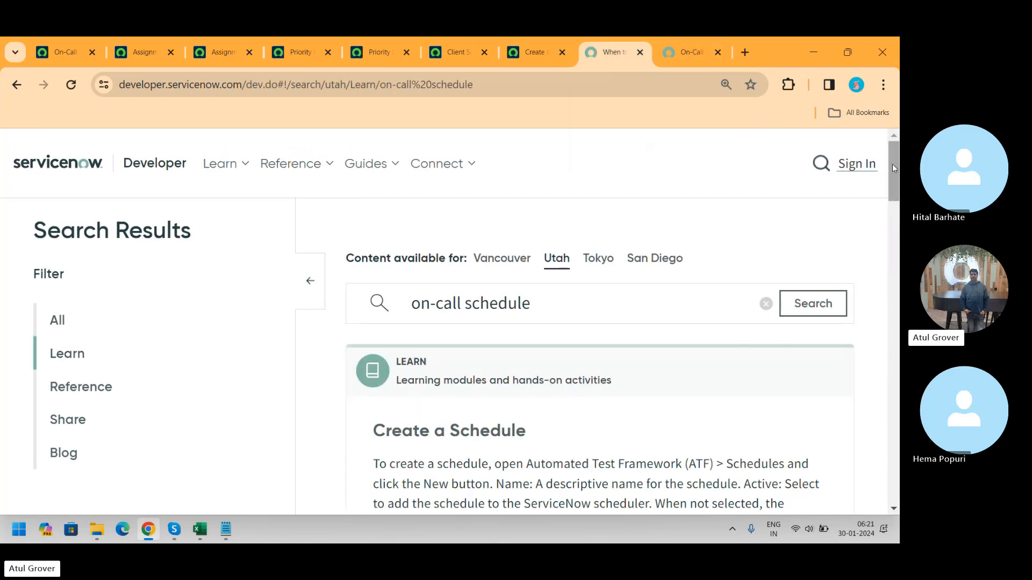
drag(892, 164, 882, 425)
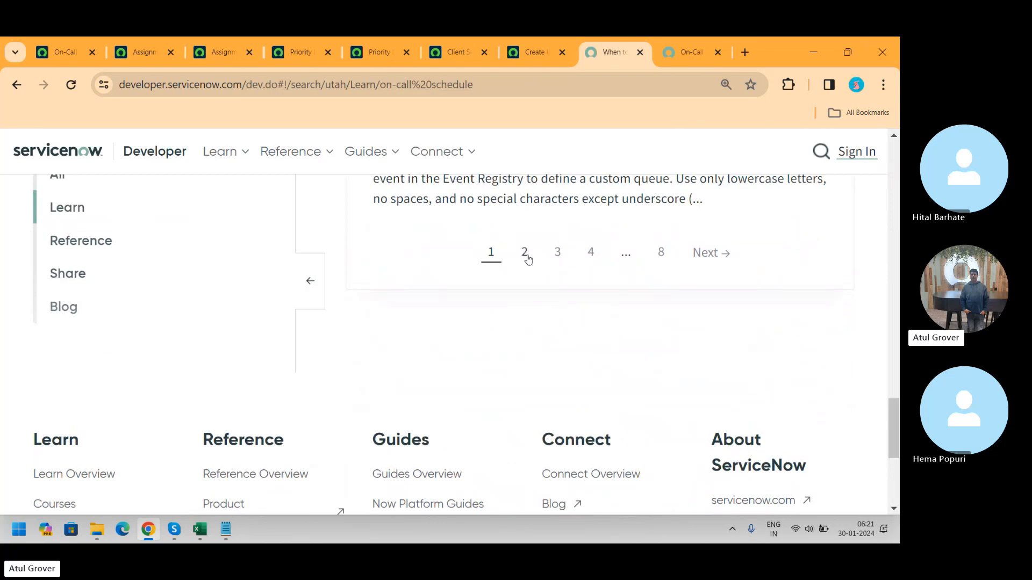
Step: View the On-Call Scheduling project page, then return to the on-call schedule tab
click(687, 48)
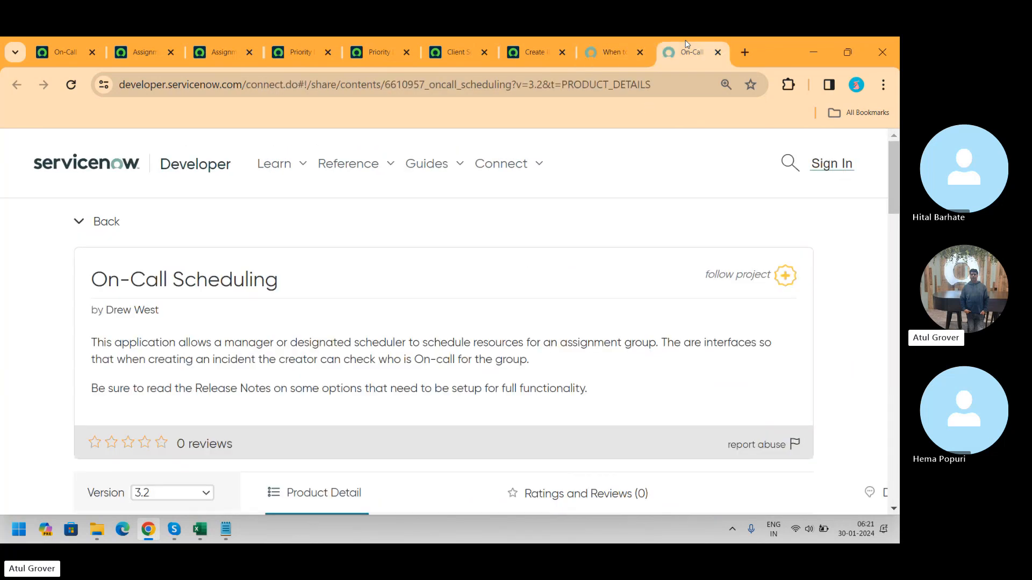
click(139, 61)
click(65, 60)
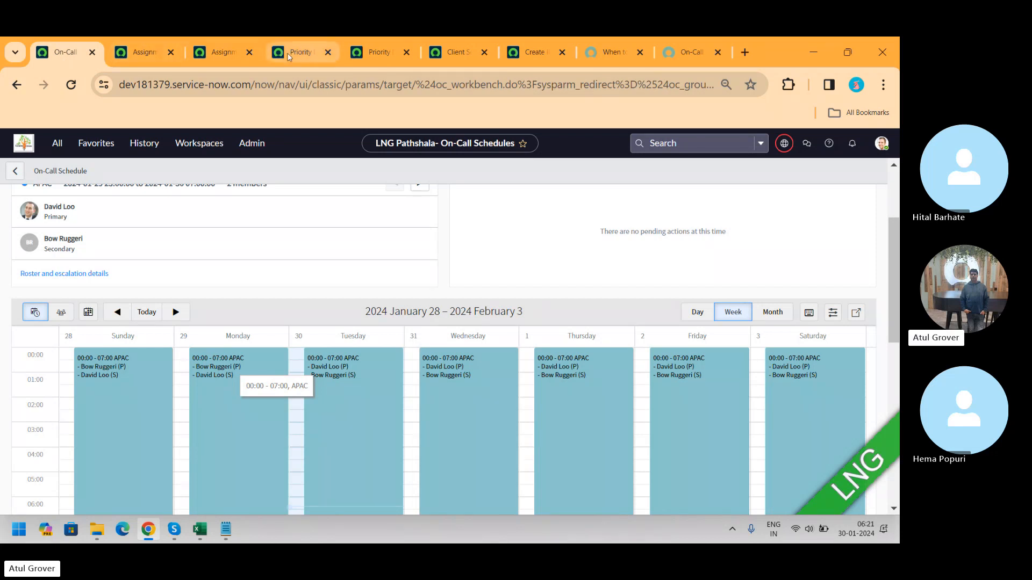
Step: Search the application navigator for notification and email modules from the new incident form
click(532, 52)
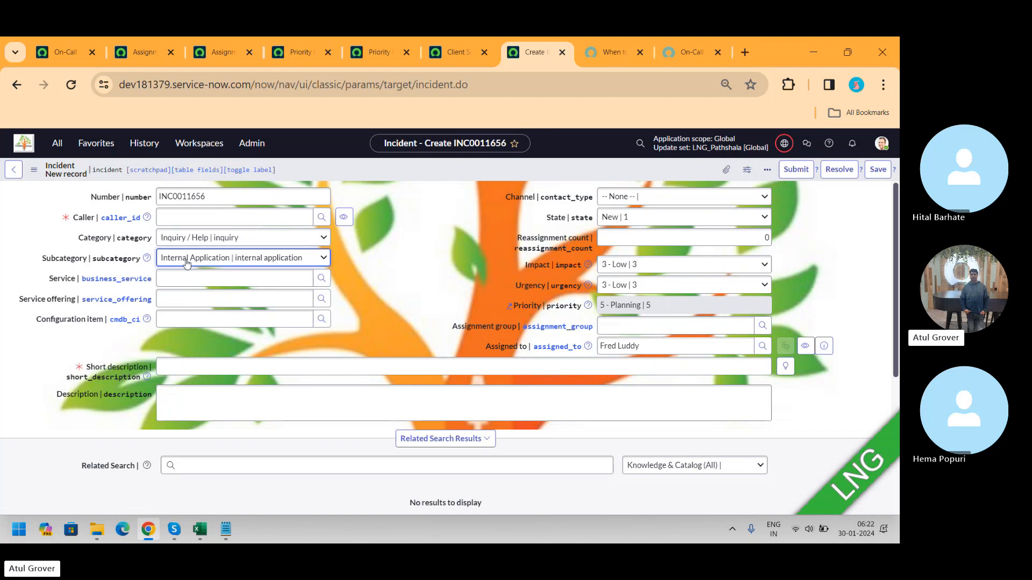
click(62, 149)
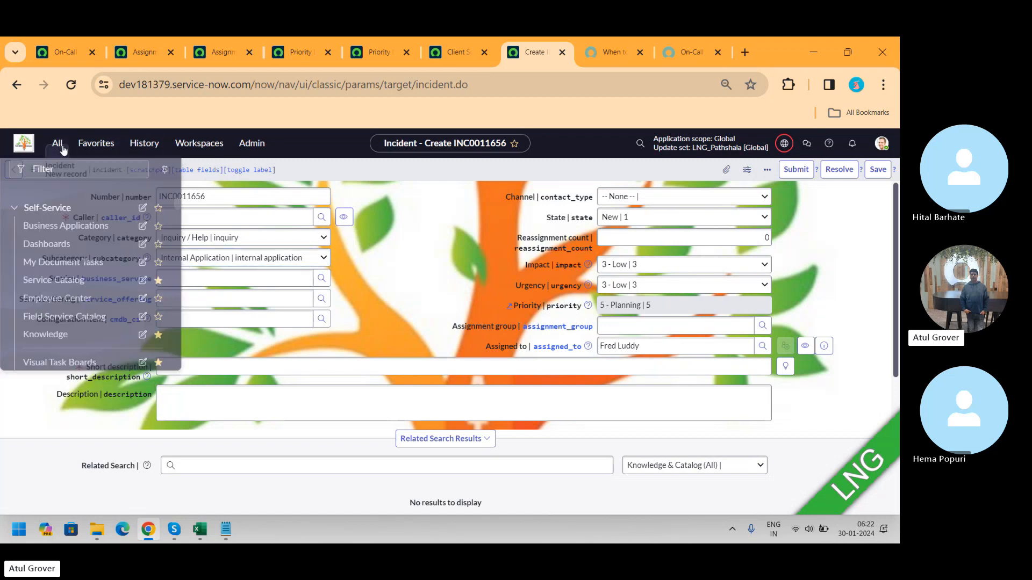
text(noti)
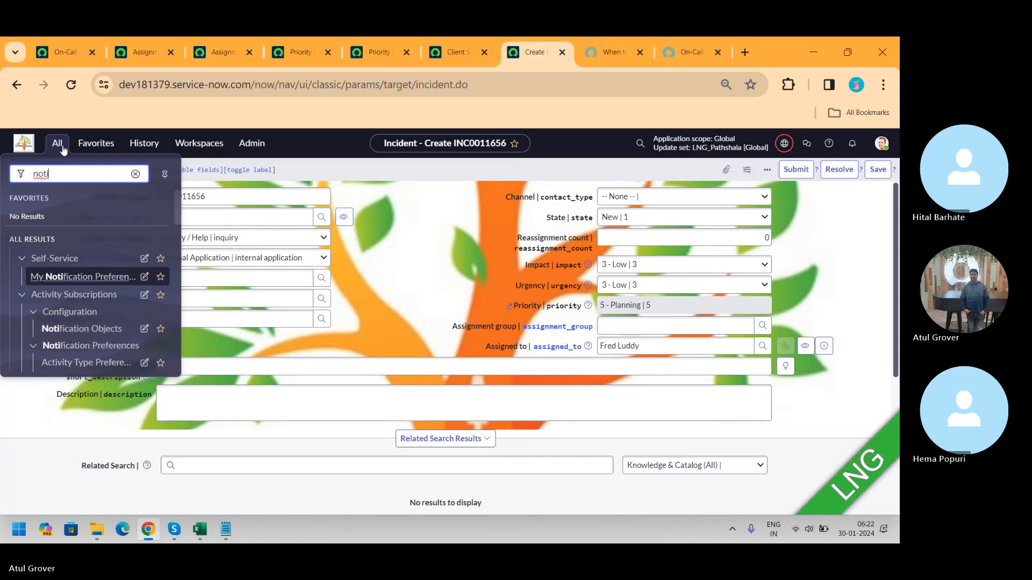
text(fic)
drag(176, 203, 178, 355)
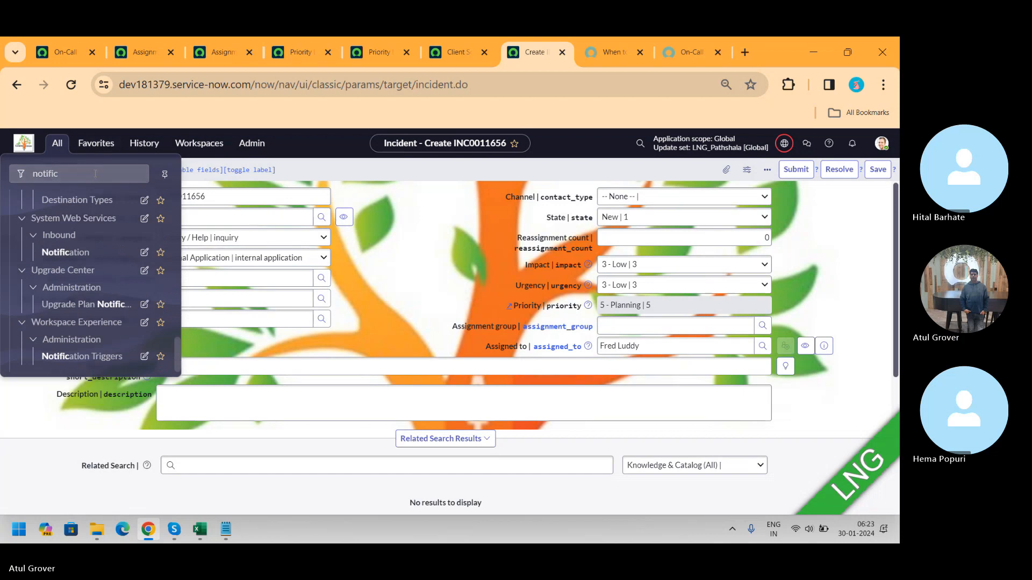
double_click(43, 173)
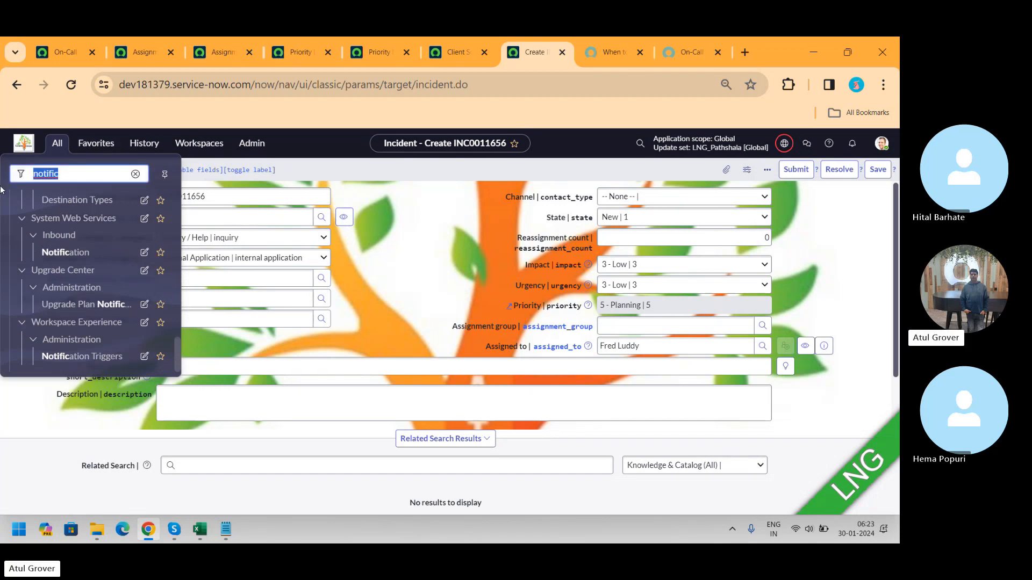
text(email)
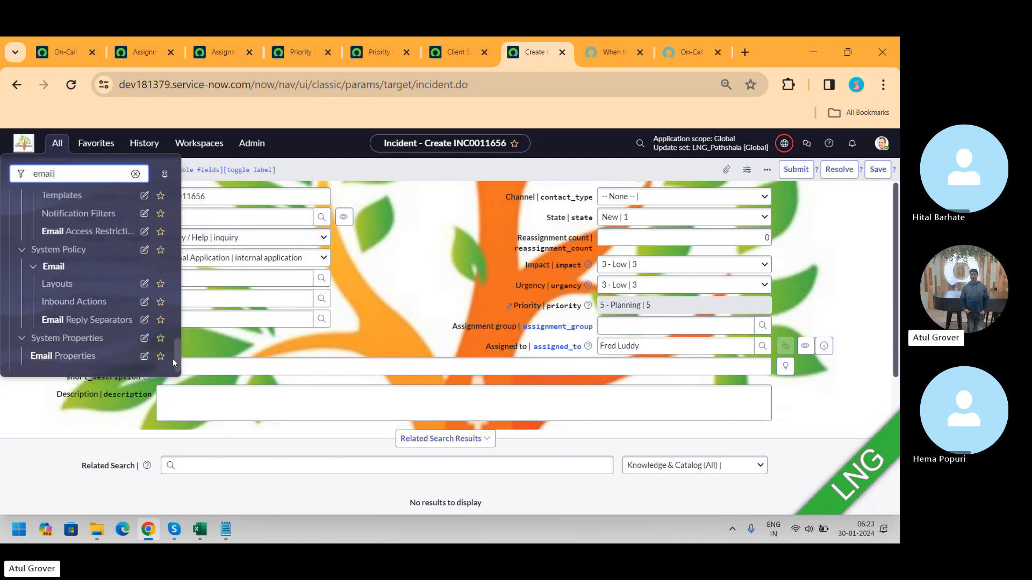
drag(174, 359, 175, 258)
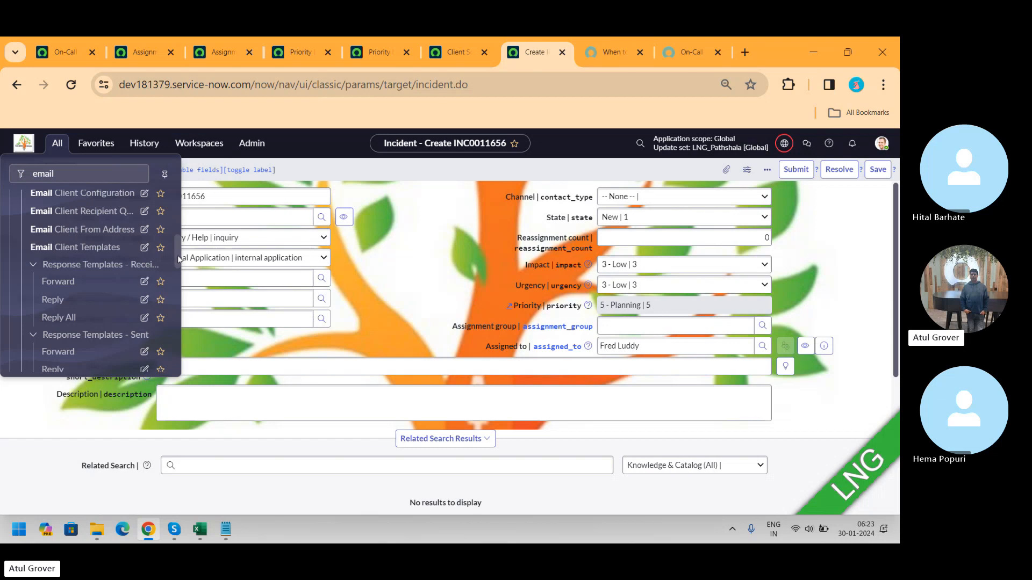
drag(179, 259, 174, 242)
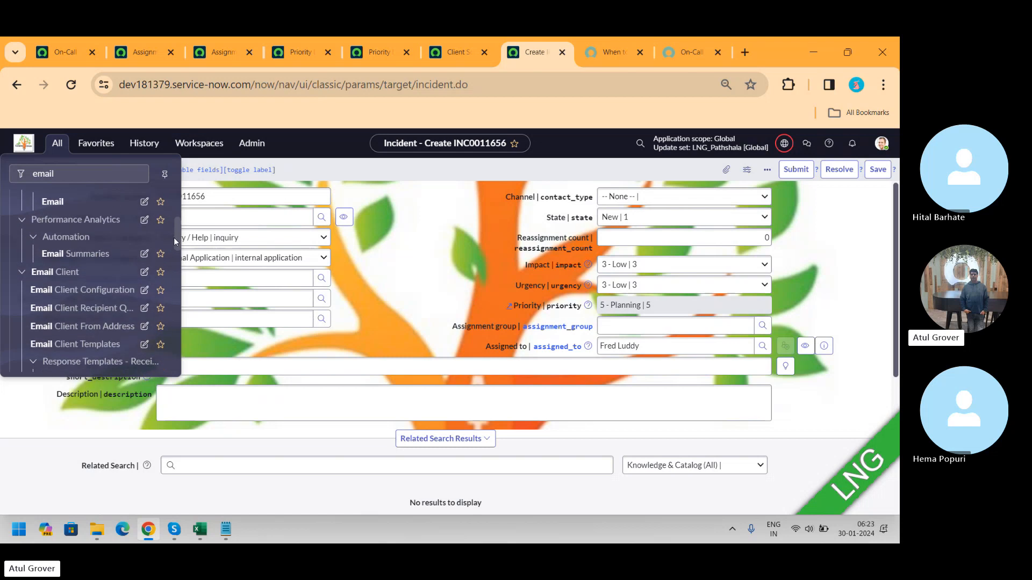
click(436, 224)
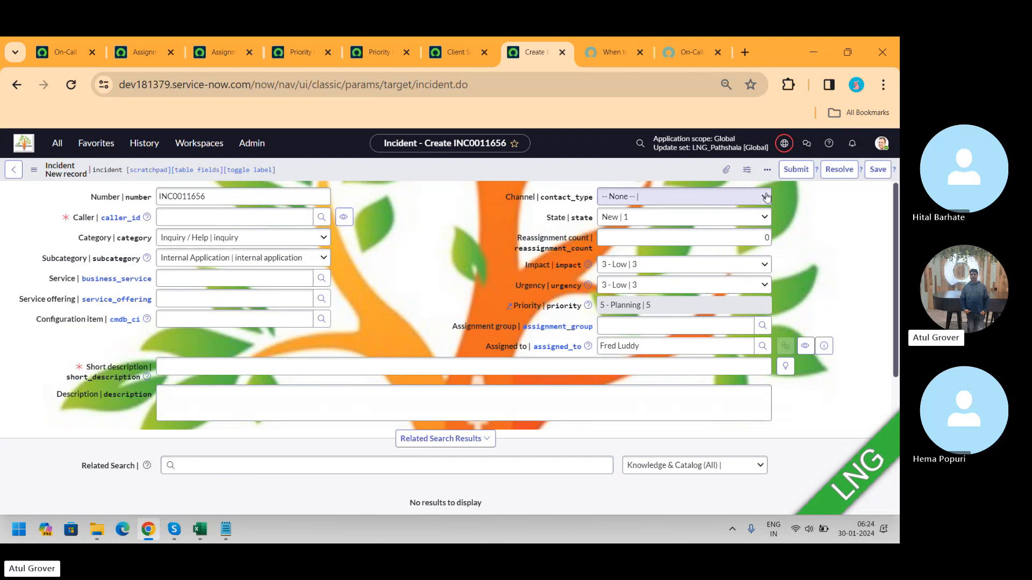
Step: Set the incident's caller to a Batch14 user, enter the short description LNG, and save the incident
click(767, 170)
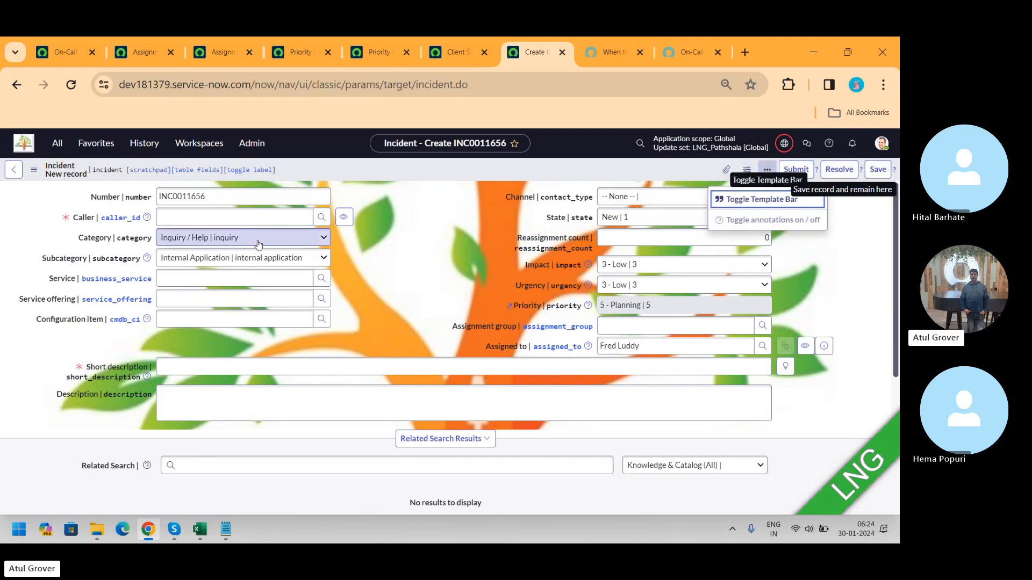
click(212, 216)
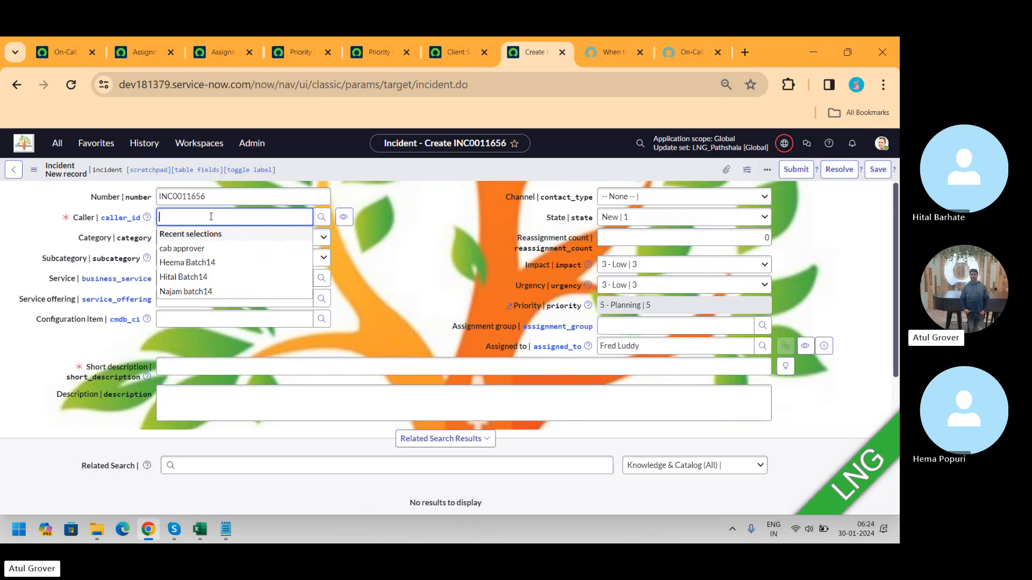
click(195, 280)
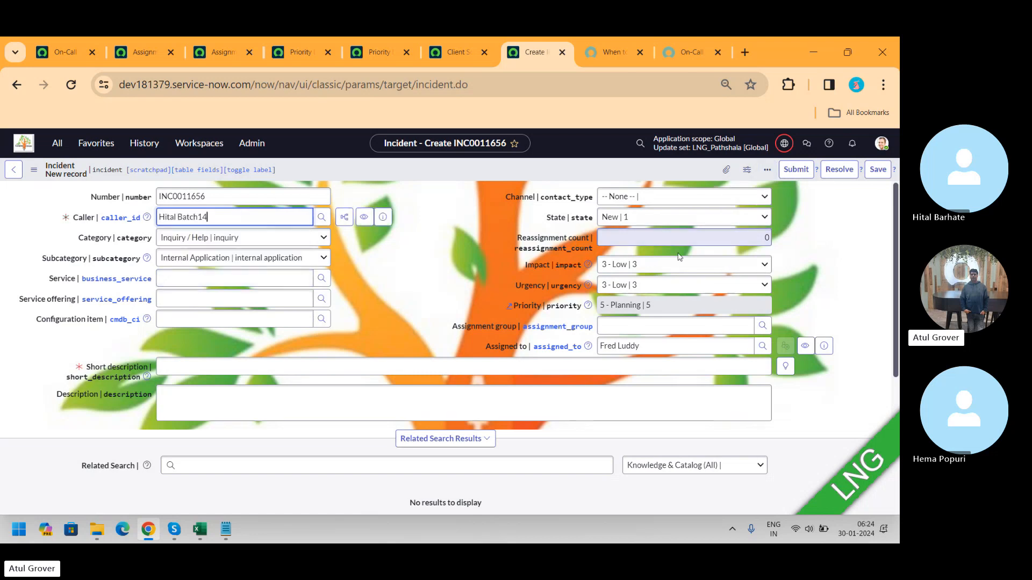
click(220, 371)
text(LNG)
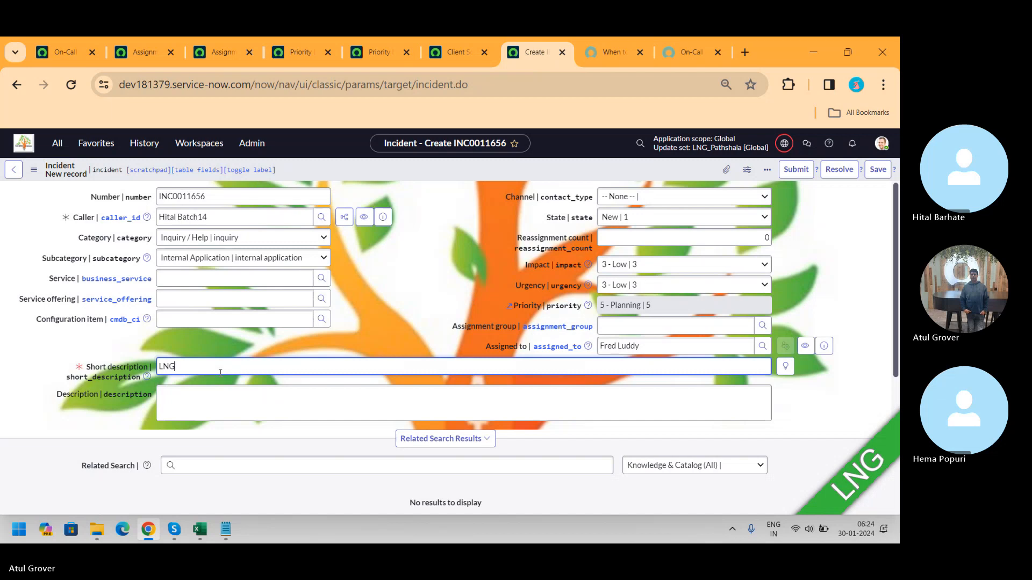
click(877, 169)
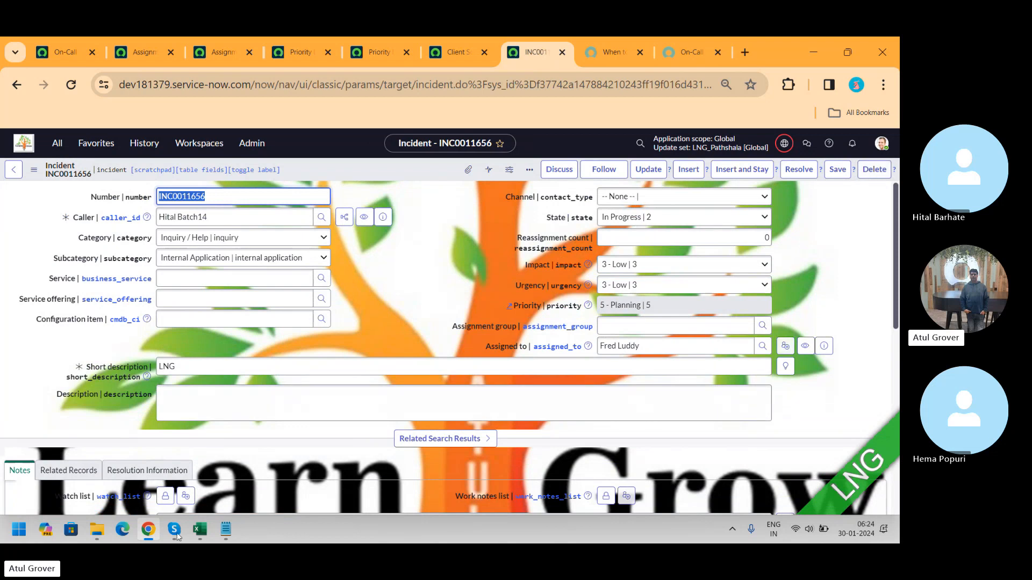
Step: Open an email from the incident and add a second contact to the To recipients from the suggestions
click(530, 170)
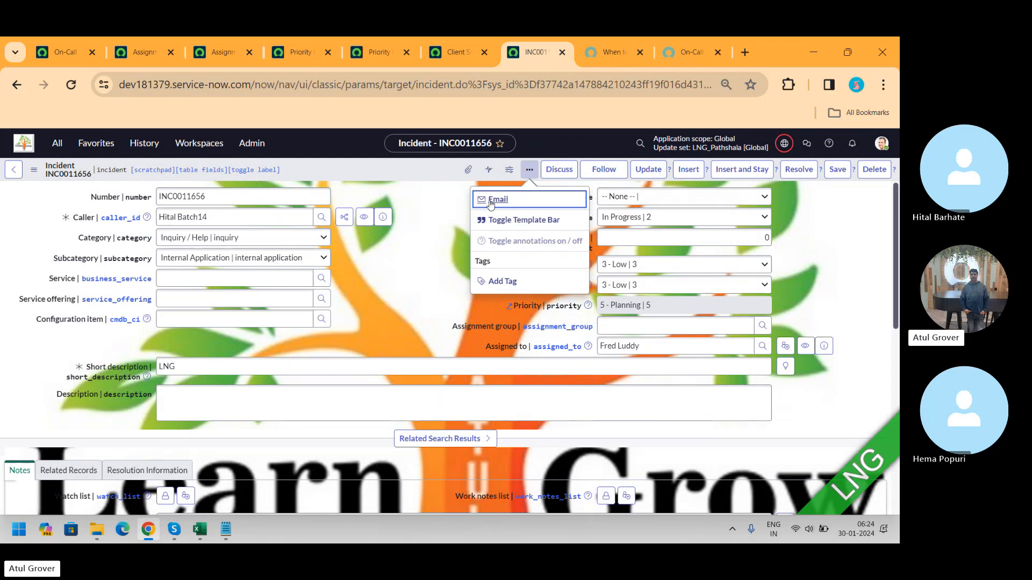
click(490, 204)
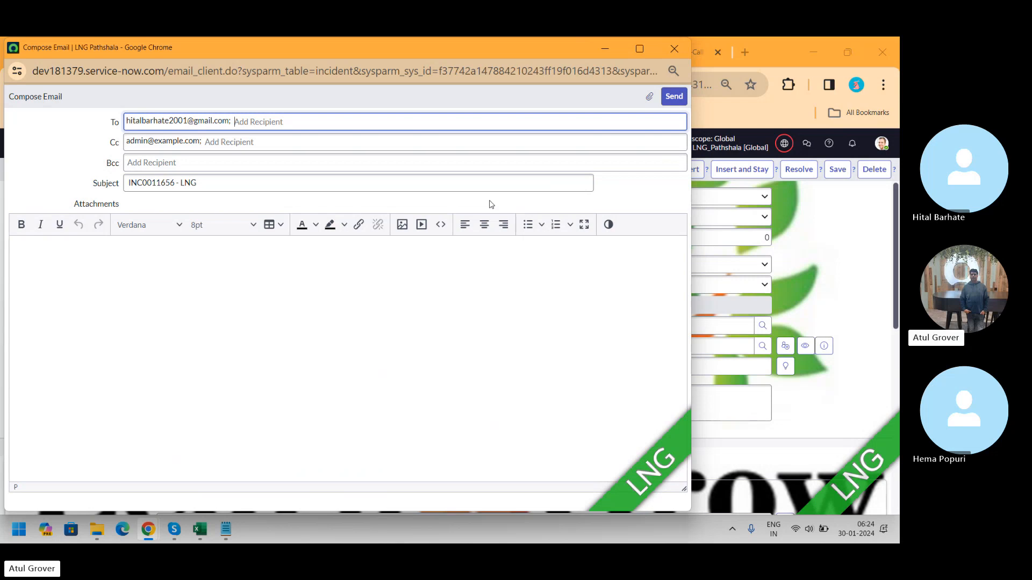
text(heema)
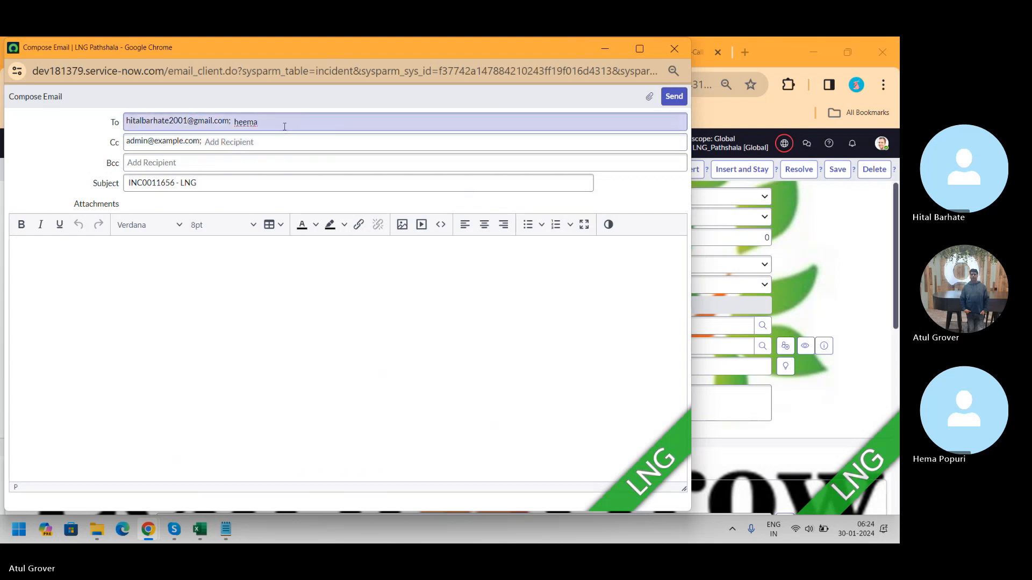
key(BackSpace)
key(BackSpace)
key(BackSpace)
key(BackSpace)
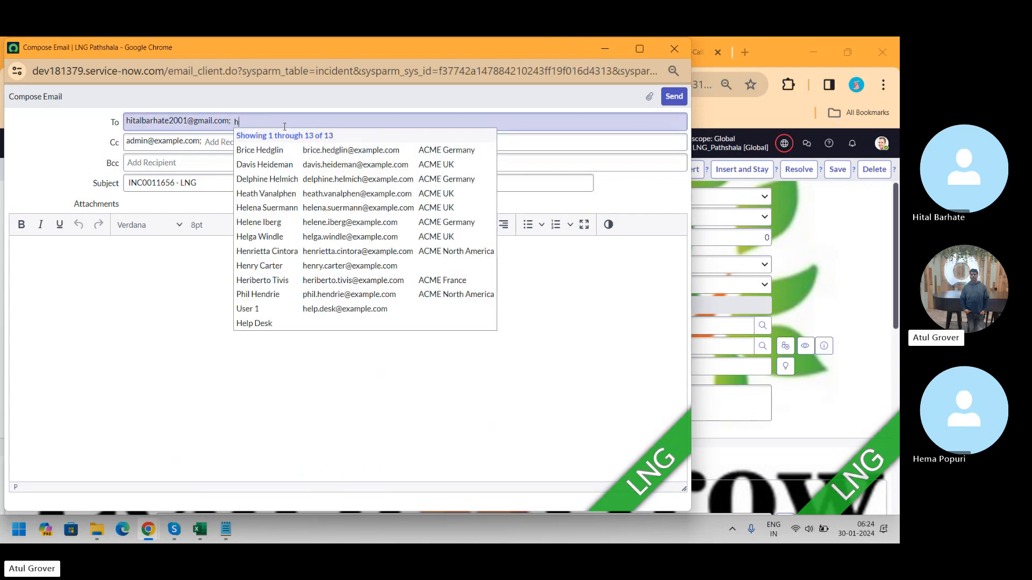
click(278, 155)
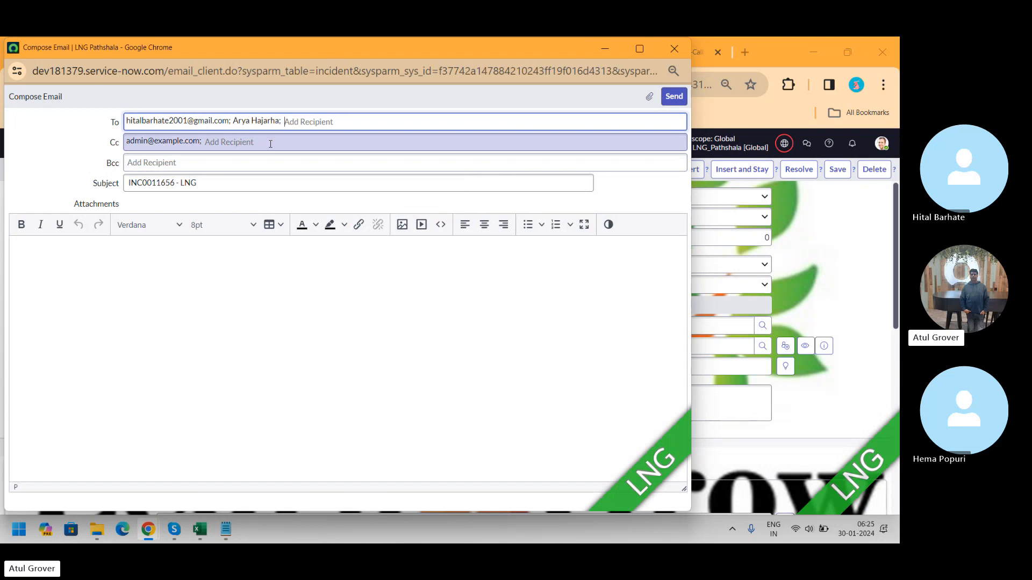
Step: Enter sample placeholder text in the email body
click(198, 284)
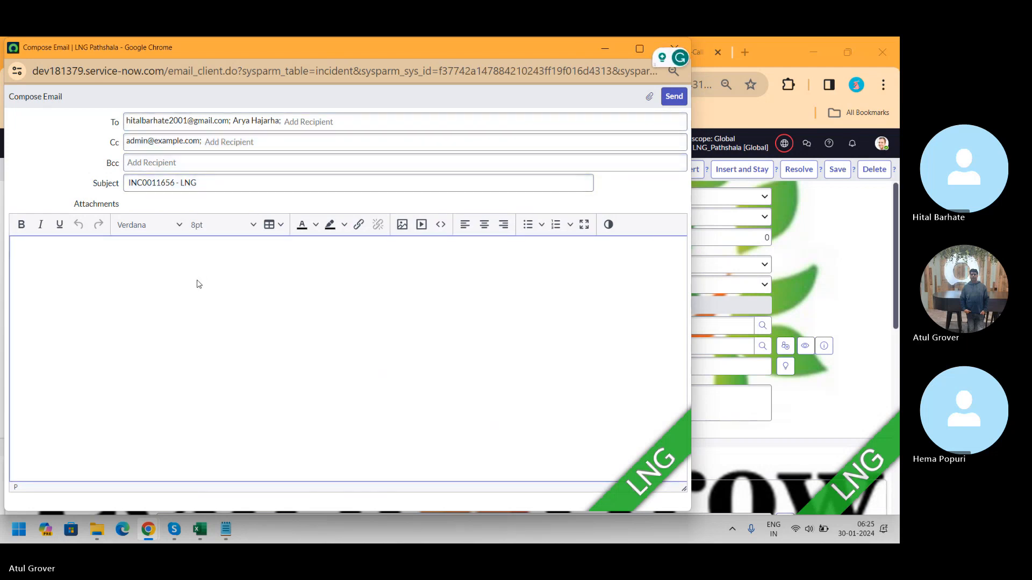
text(kjadbfkjsdsdjhads sadf sd fasd fasfas dfas)
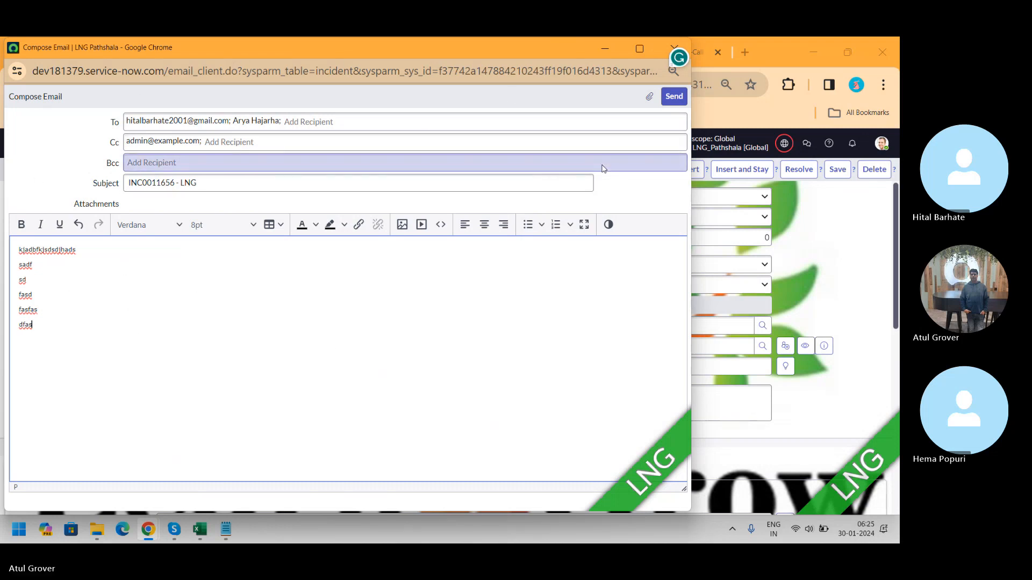
Step: Open the email's attachments dialog and close it without attaching a file
click(648, 97)
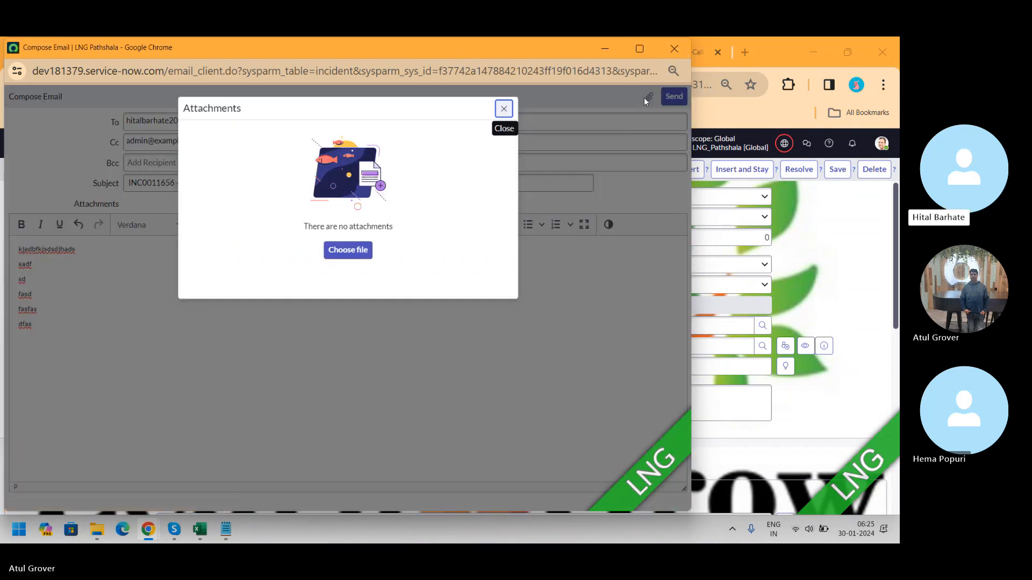
click(504, 110)
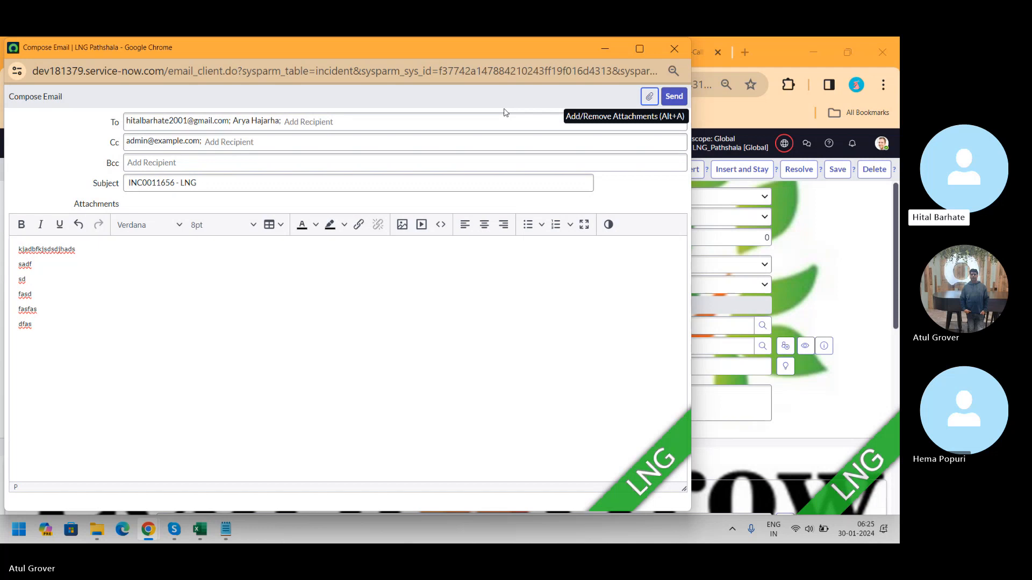
drag(544, 49, 583, 259)
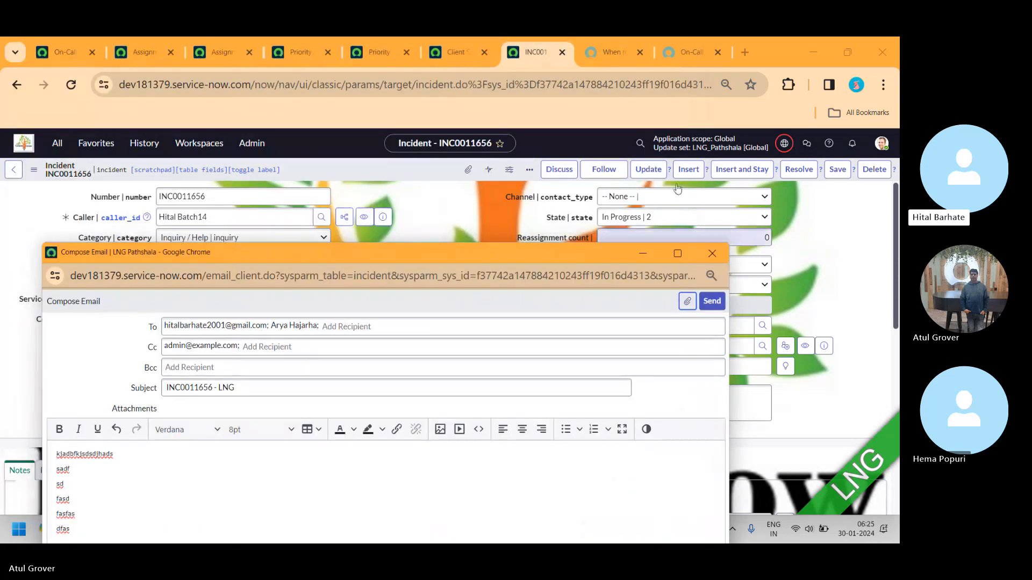
Step: Switch back to the on-call schedule tab, leaving the email draft open
click(531, 172)
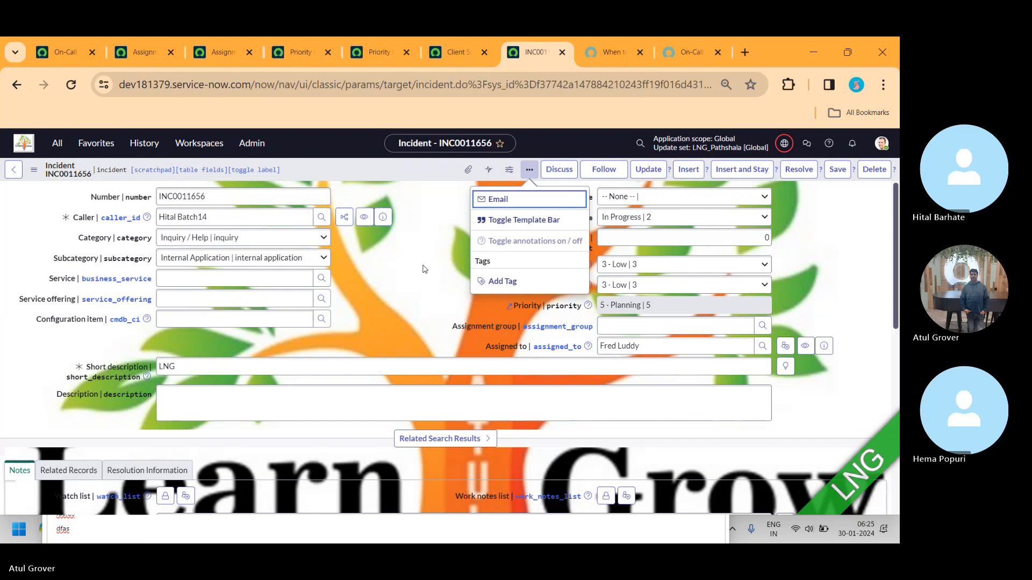
key(alt+Tab)
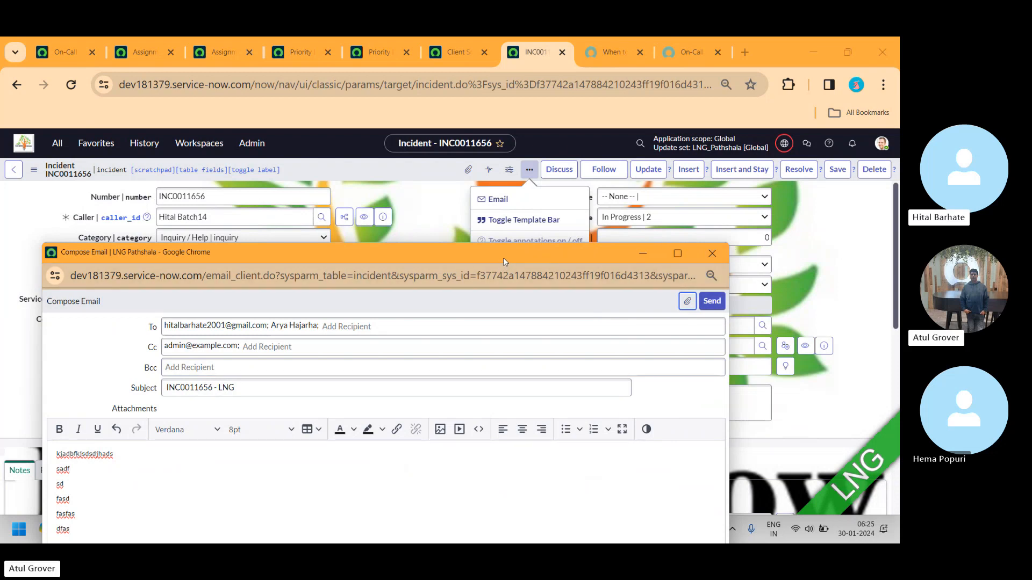
drag(503, 257, 488, 71)
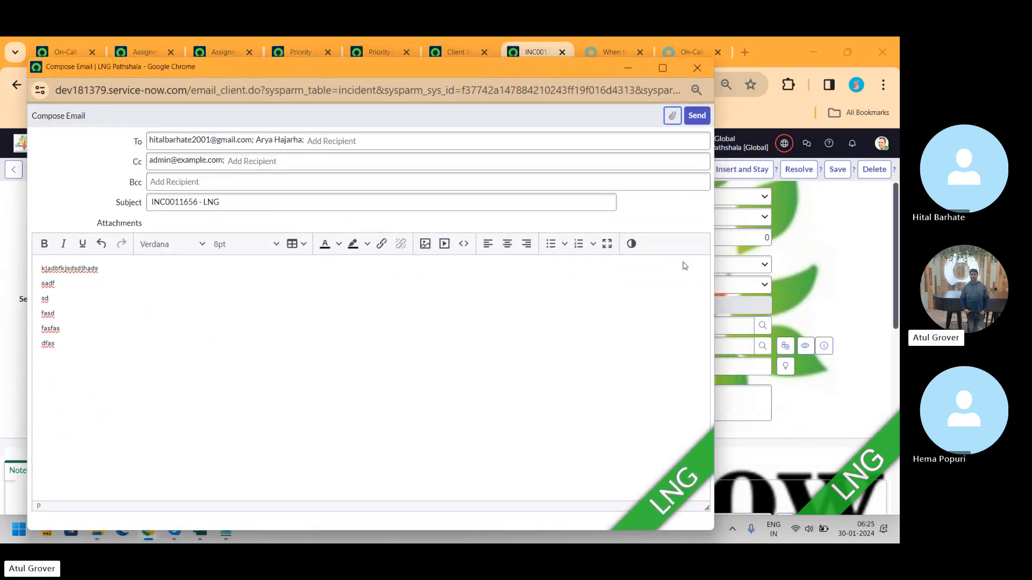
click(633, 248)
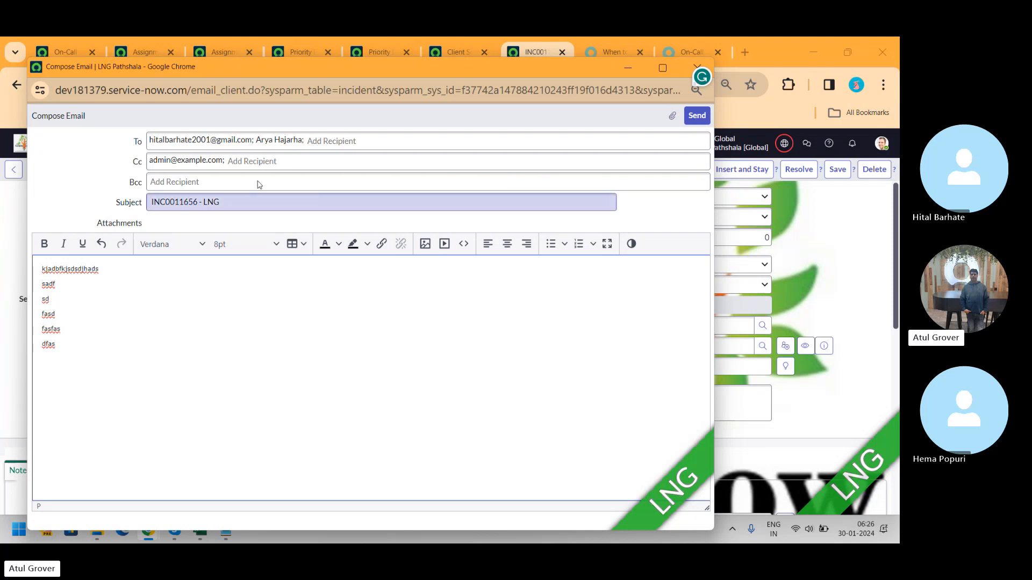
click(70, 53)
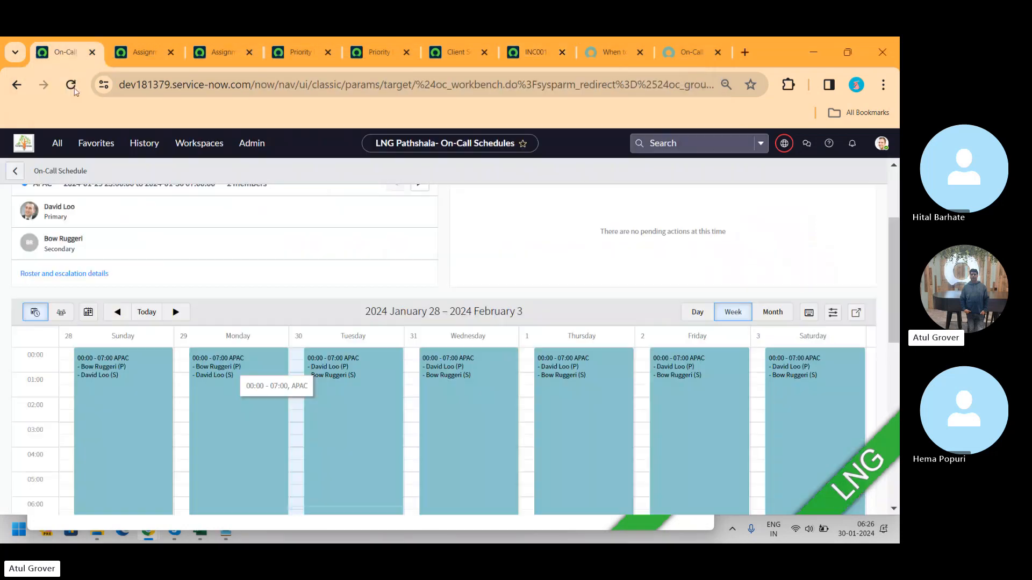
Step: Open the Email Drafts module from the application navigator in a new tab
click(57, 143)
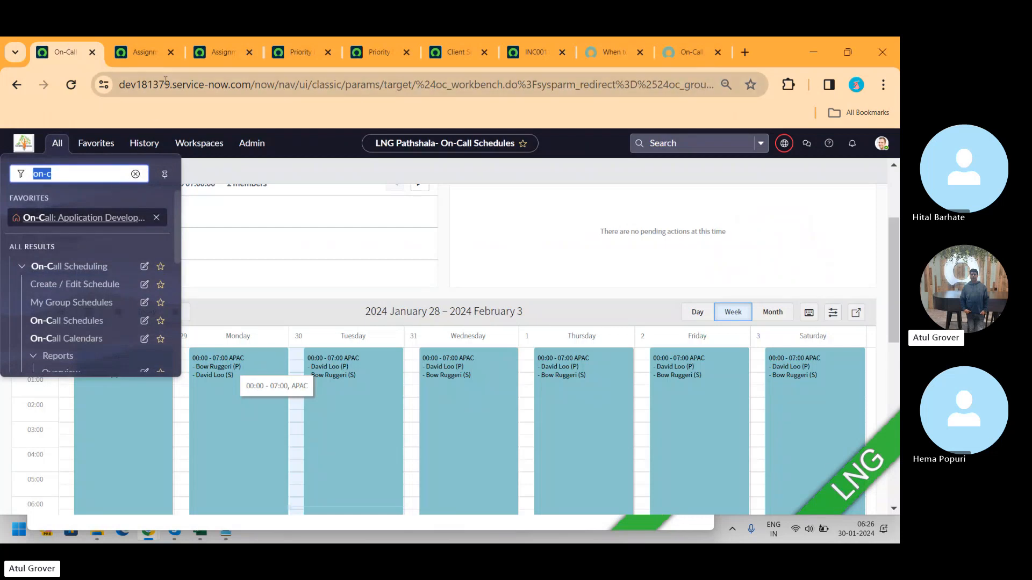
click(532, 52)
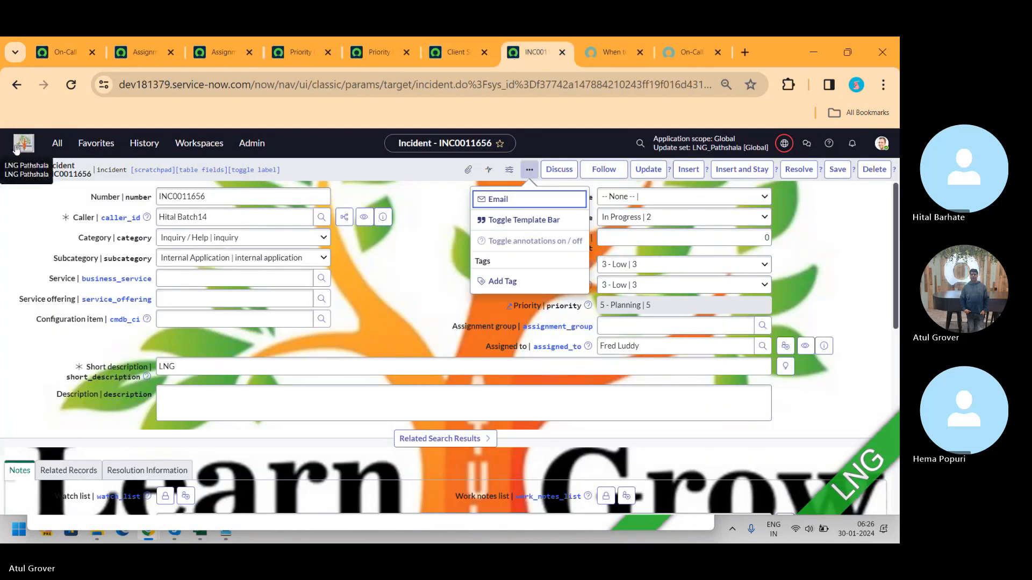
click(57, 143)
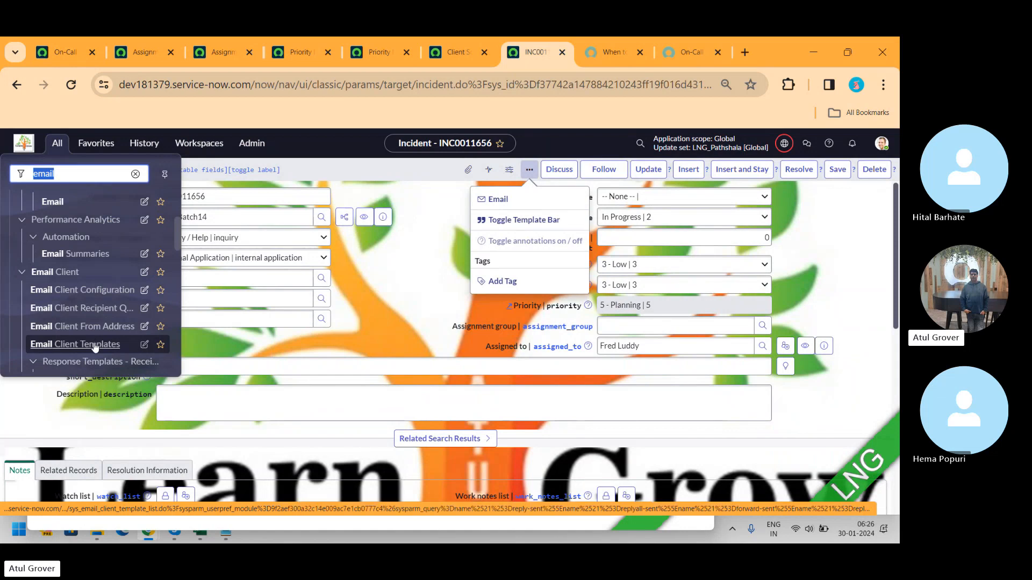
click(177, 226)
drag(177, 226, 179, 252)
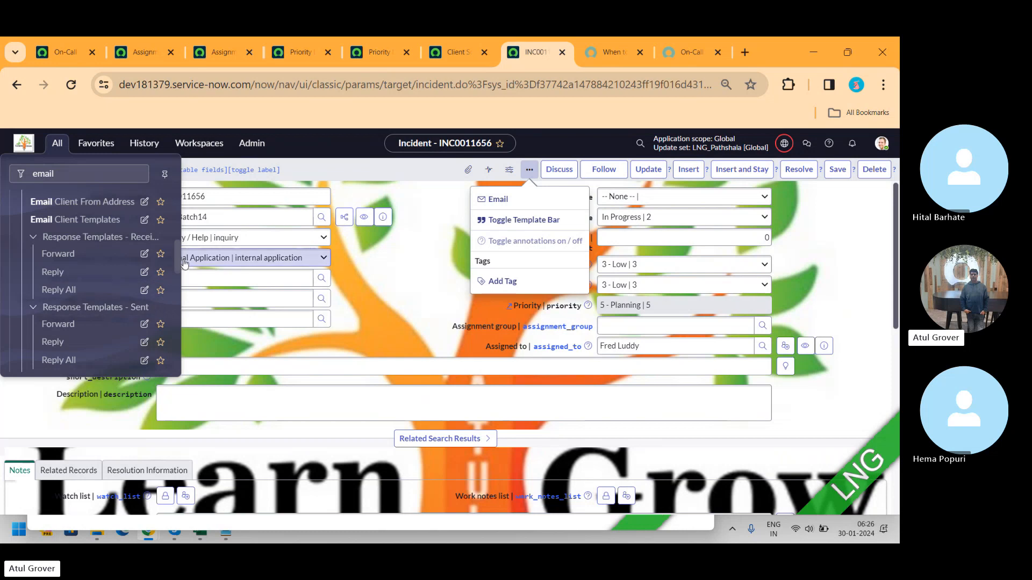
scroll(177, 261, down, 2)
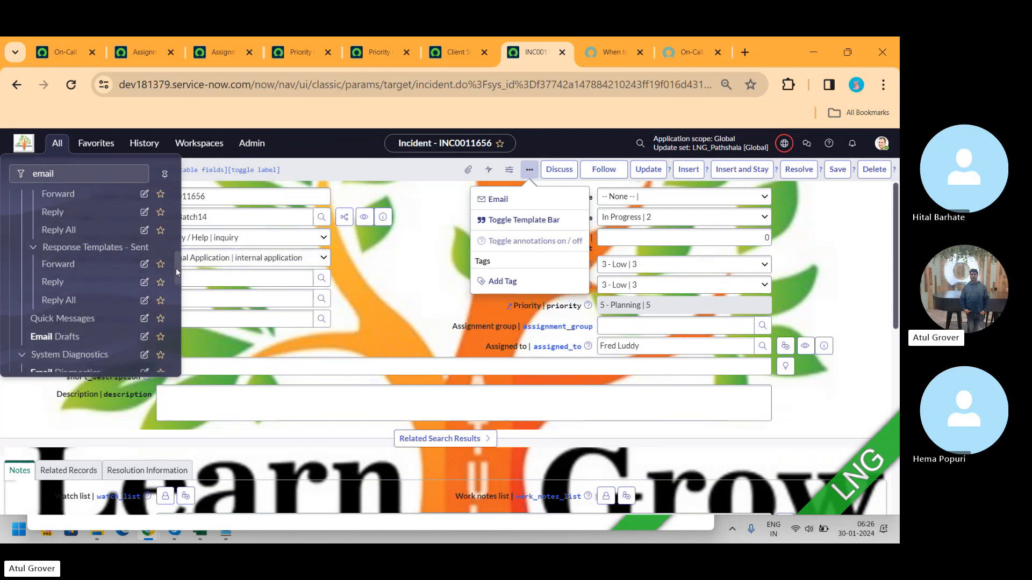
ctrl+click(60, 332)
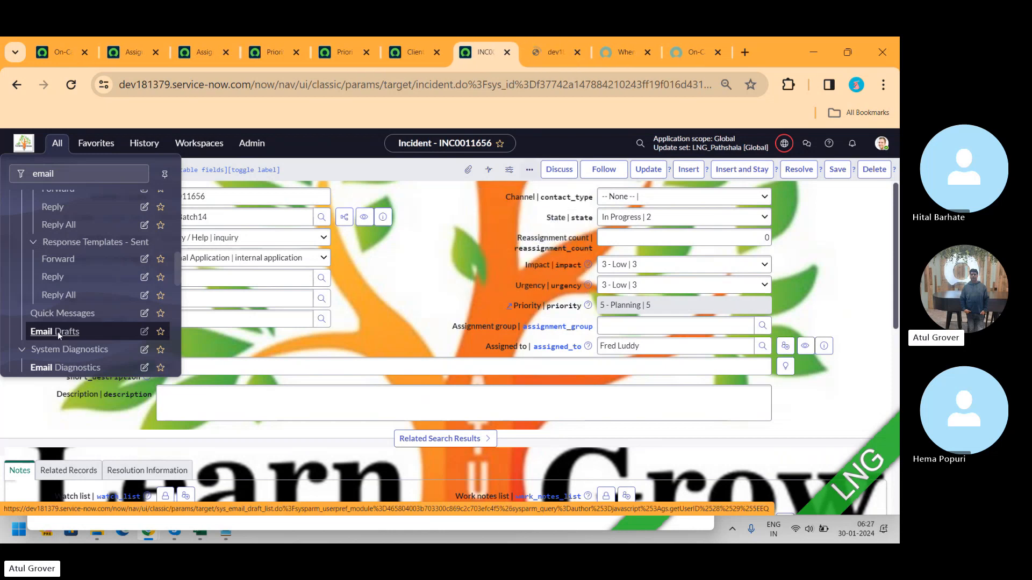
click(542, 54)
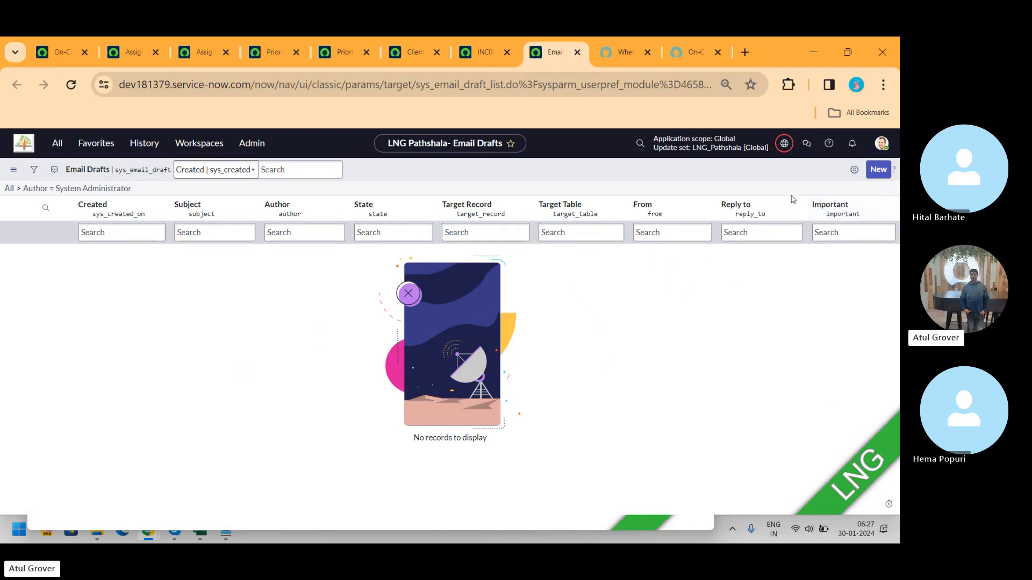
Step: Create and submit a new email draft marked Important, with subject and body both LNG Helo
click(9, 188)
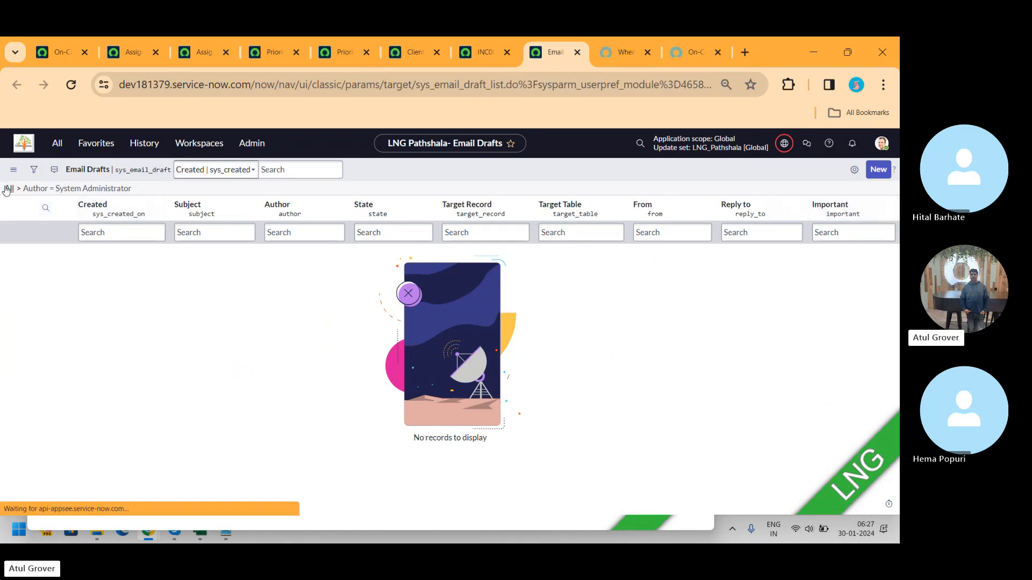
click(877, 170)
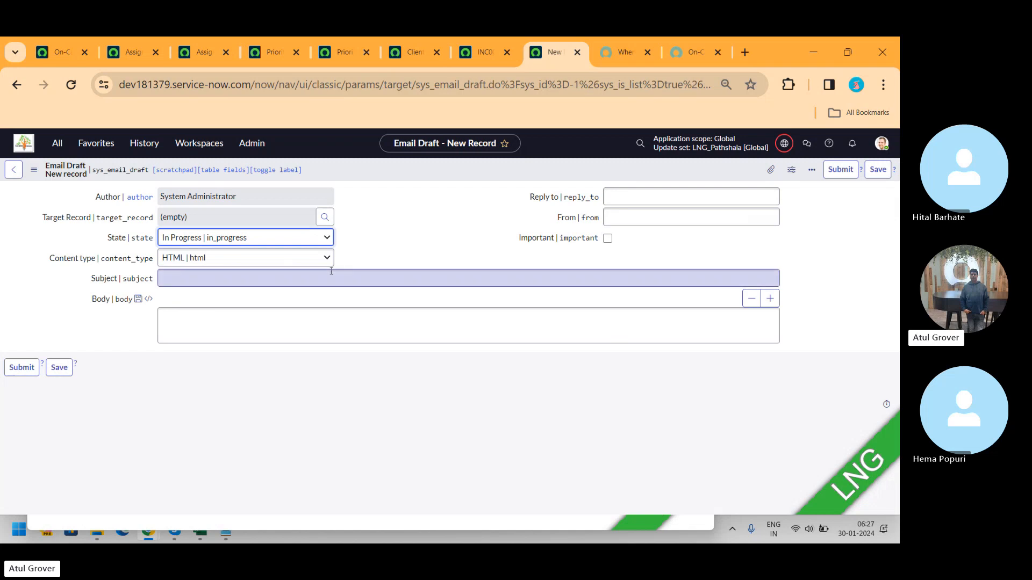
click(223, 324)
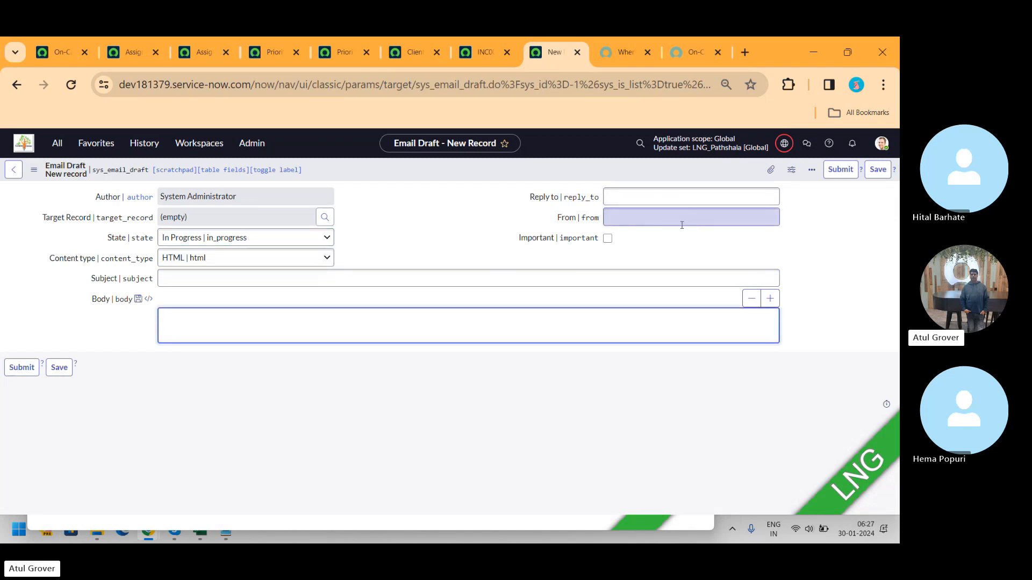
click(607, 239)
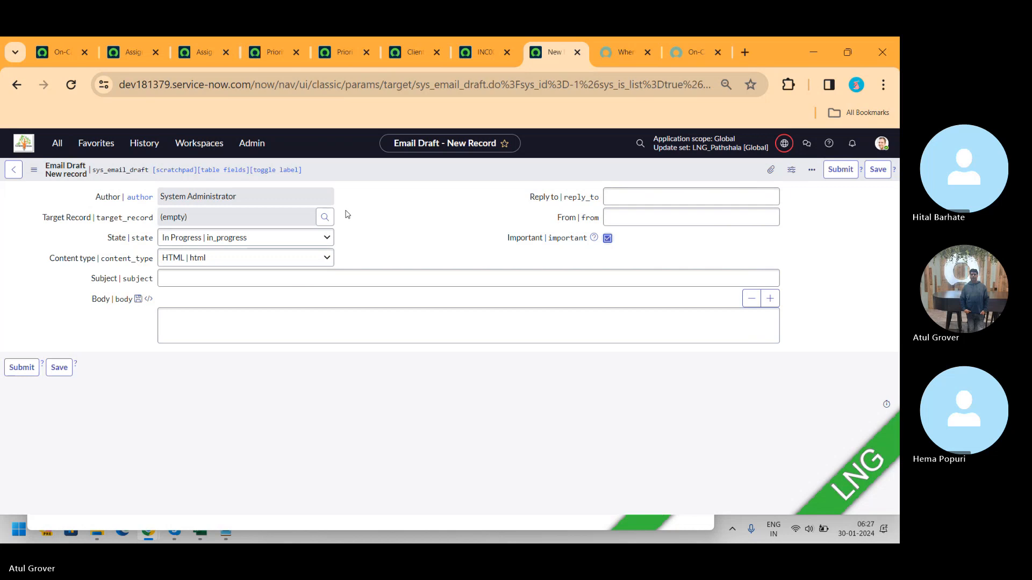
click(279, 278)
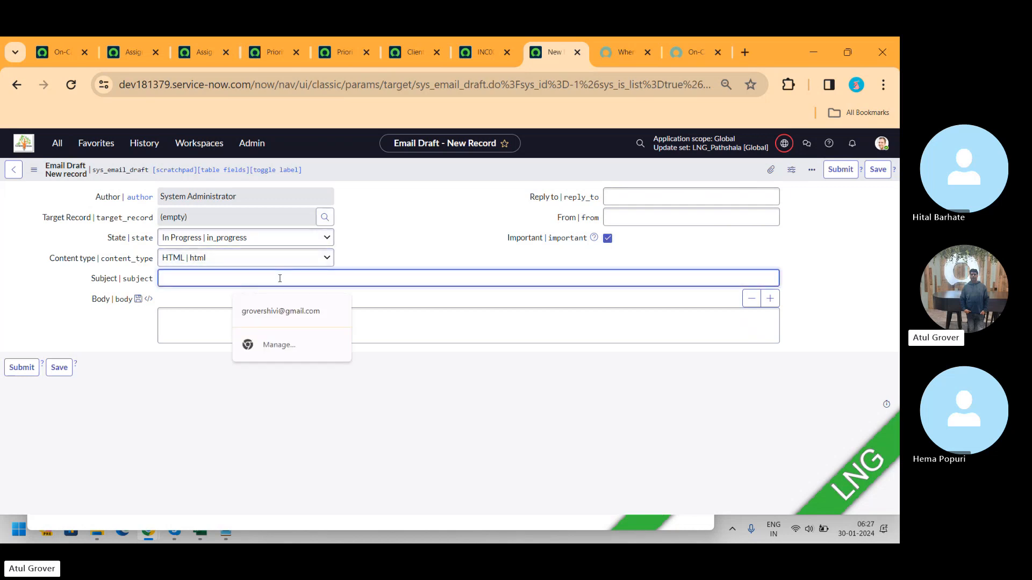
text(LNG Helo)
key(Tab)
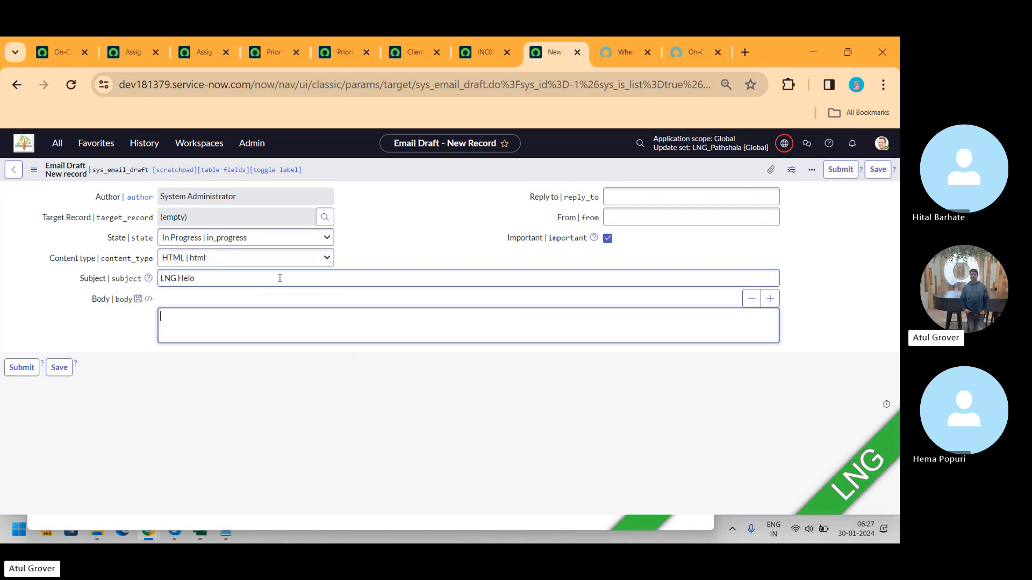
text(LNG Hel)
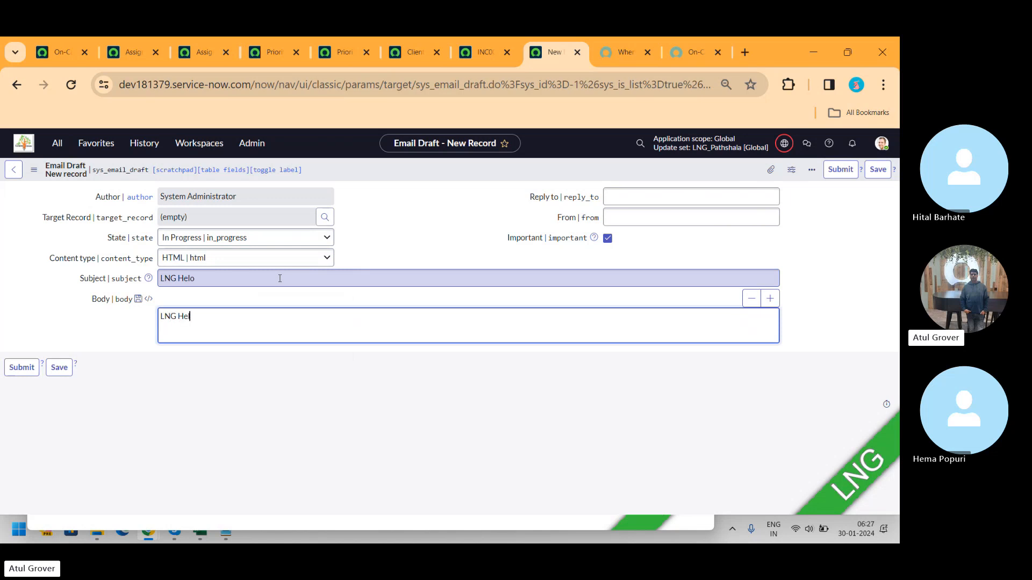
text(o)
click(21, 368)
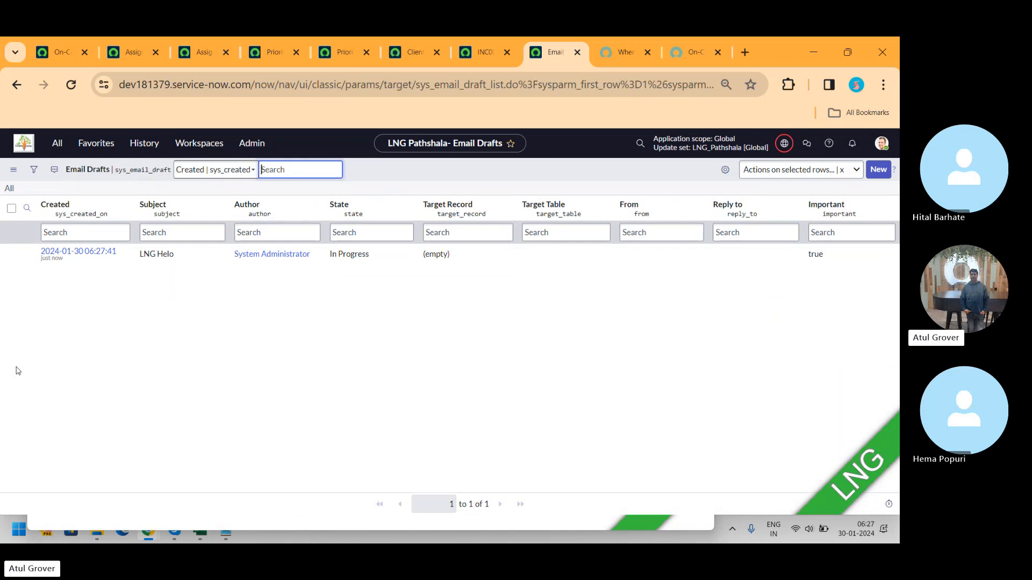
Step: Open an email from the incident, open and close its attachments dialog, and minimise the compose window
click(461, 57)
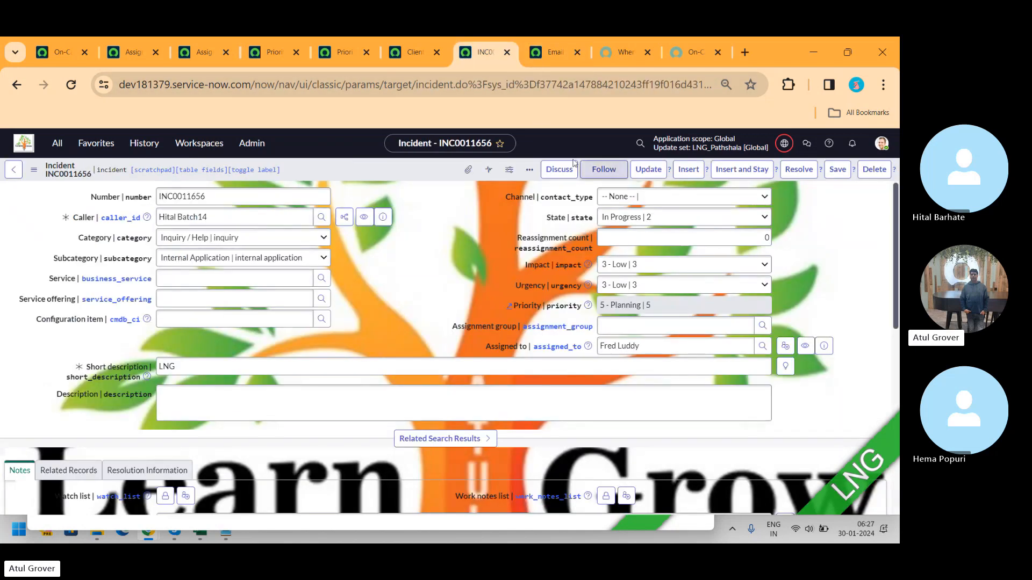
click(530, 169)
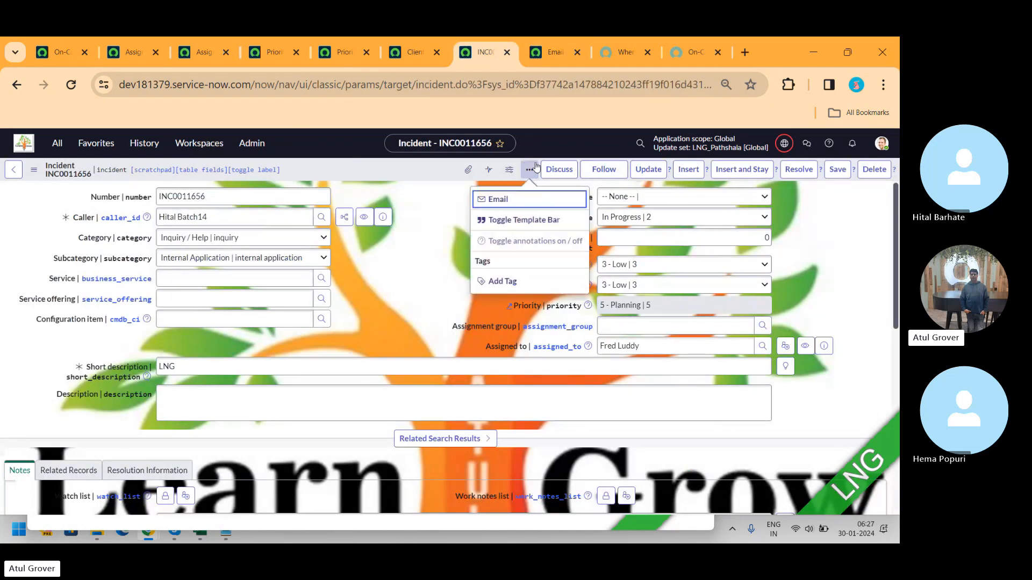
click(498, 200)
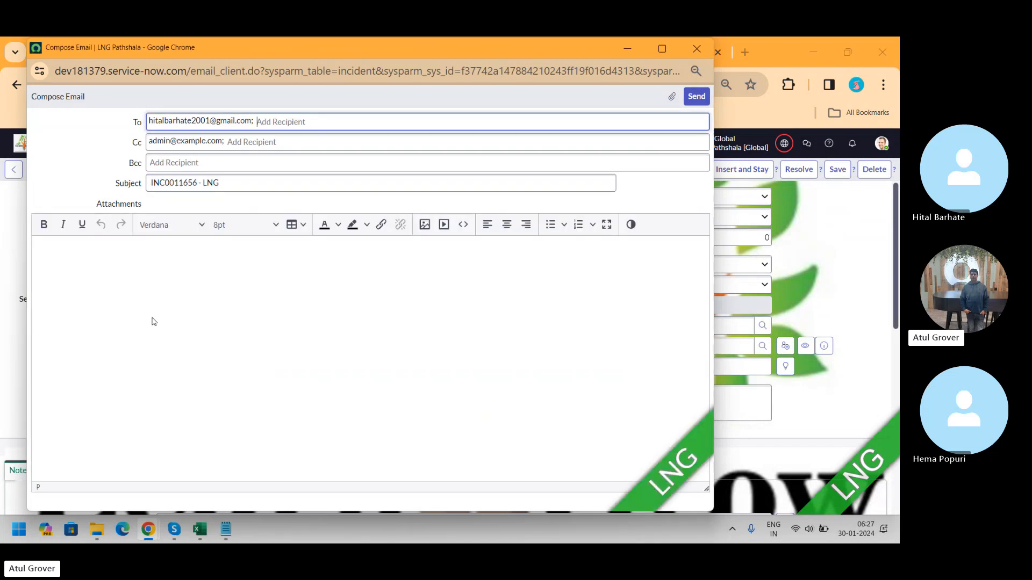
click(671, 97)
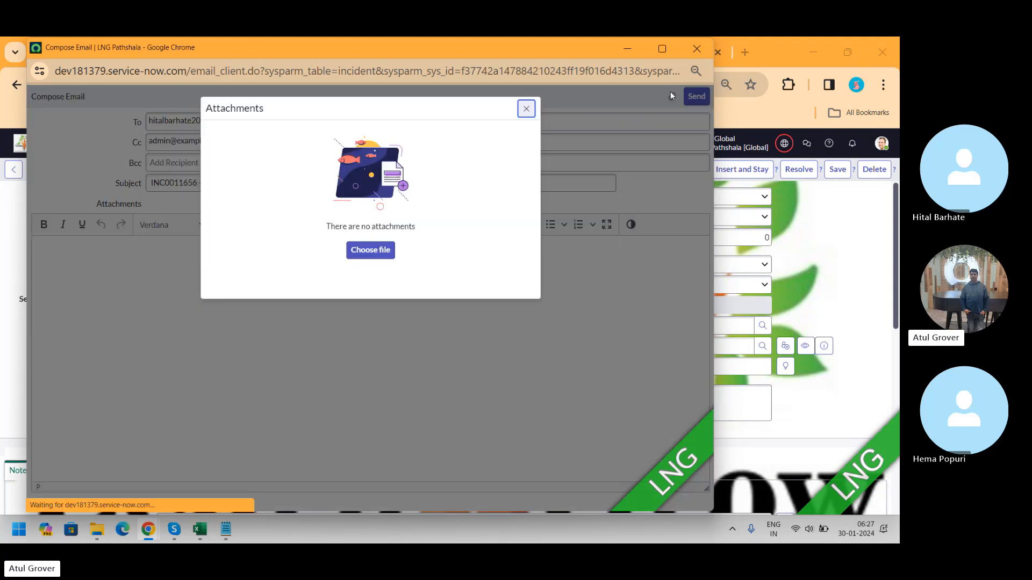
click(526, 109)
click(623, 47)
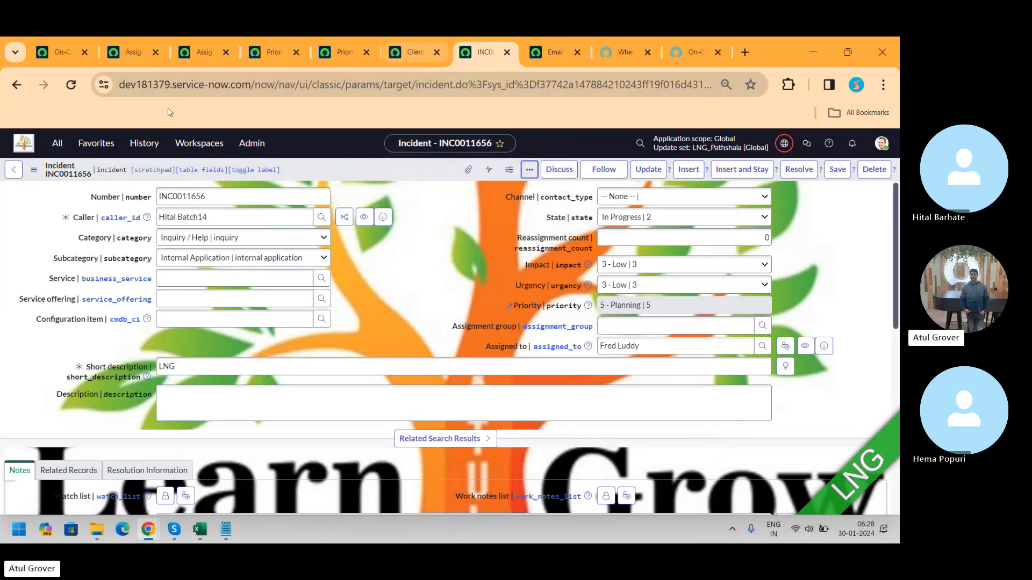
Step: Open the Quick Messages module and start a new quick message record
click(58, 144)
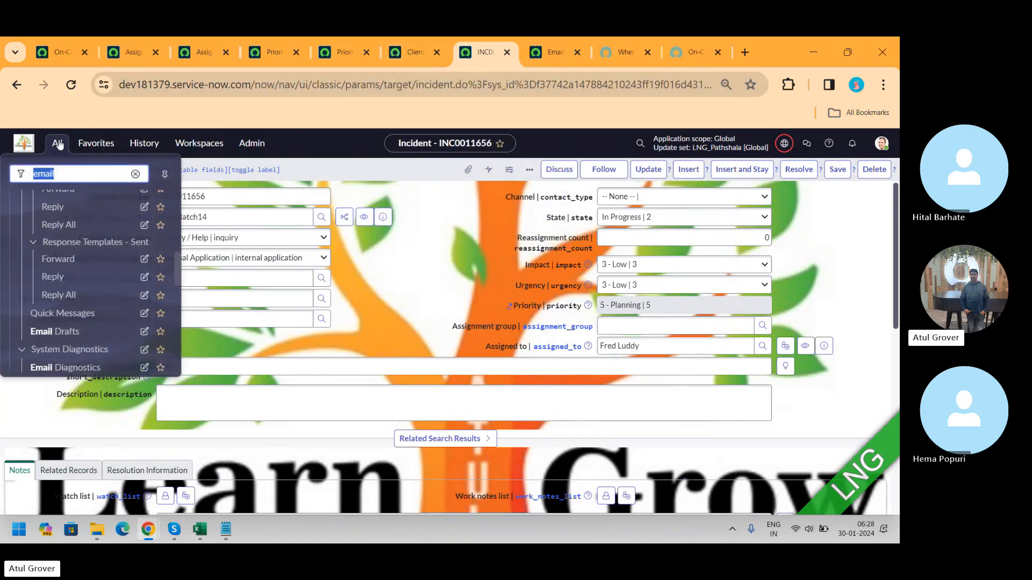
drag(178, 268, 180, 280)
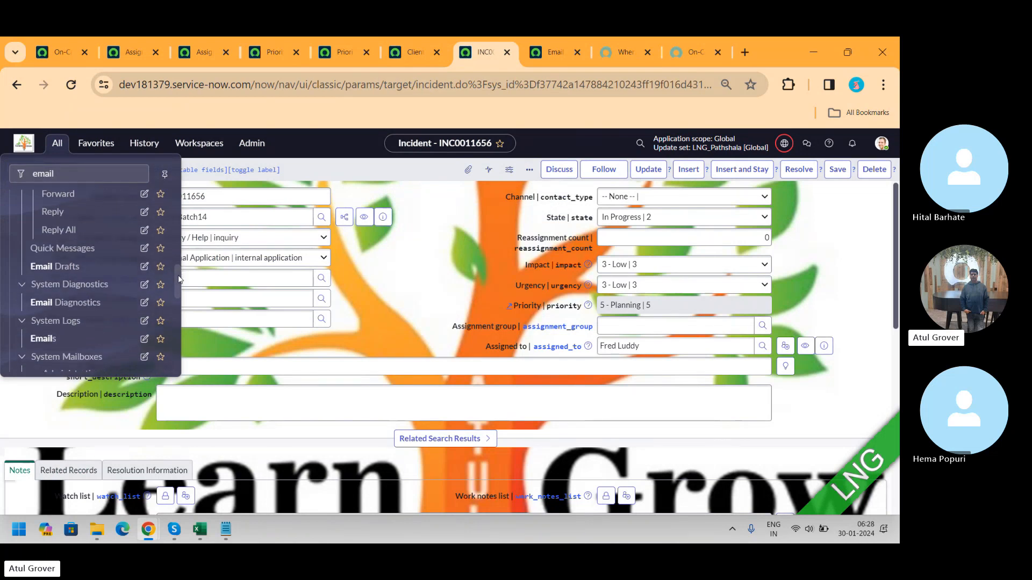
click(58, 252)
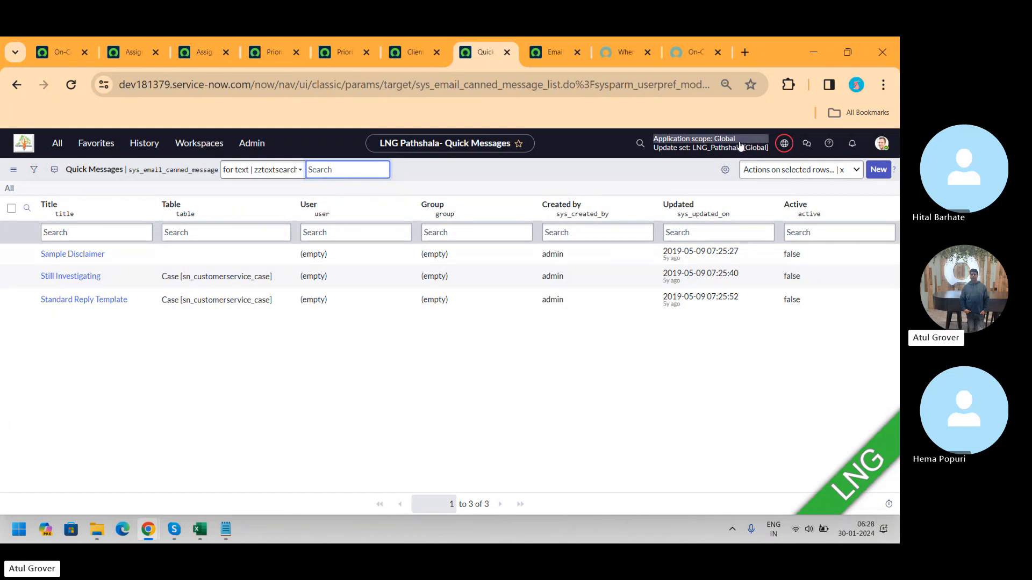
click(880, 170)
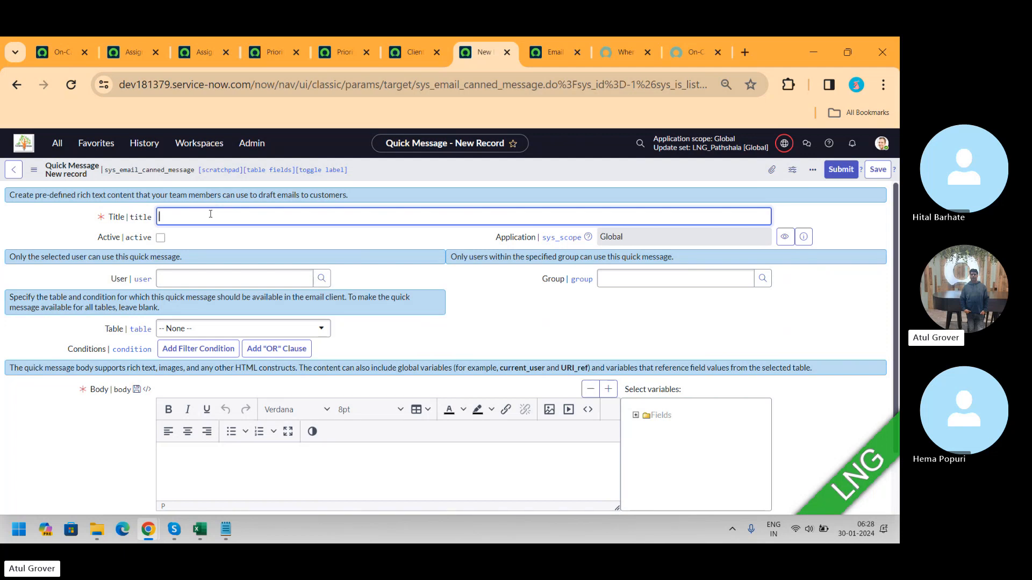
click(411, 52)
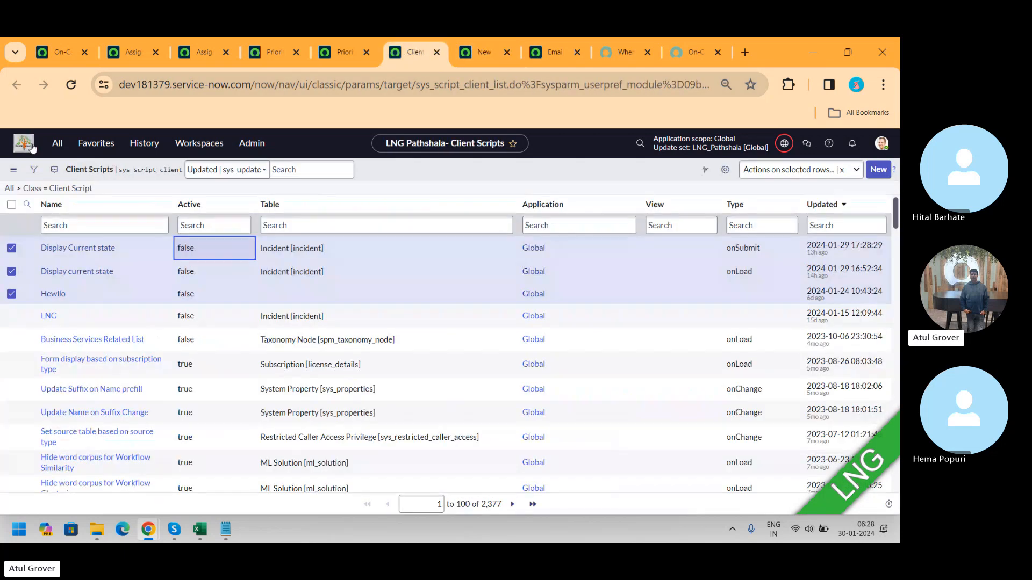
click(483, 54)
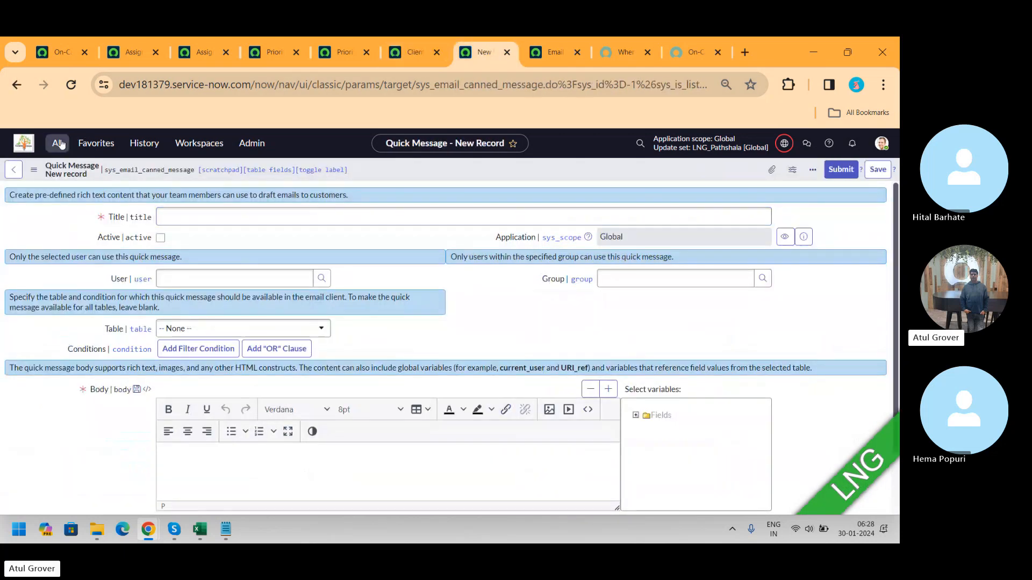
Step: Open the reply-received email client response template and review its Recipients and Sender Configuration tabs
click(57, 143)
drag(178, 286, 178, 260)
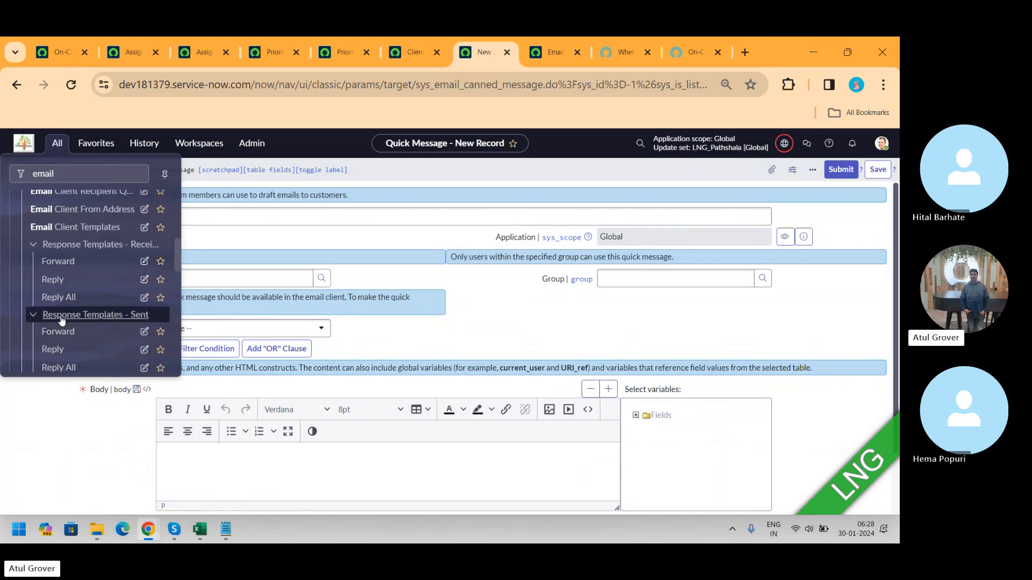
click(54, 280)
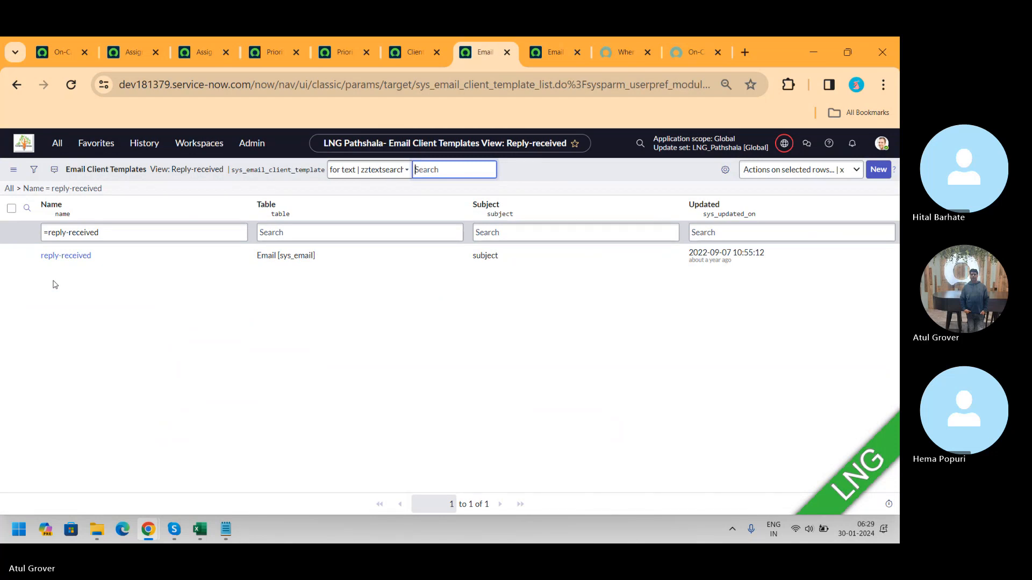
click(66, 256)
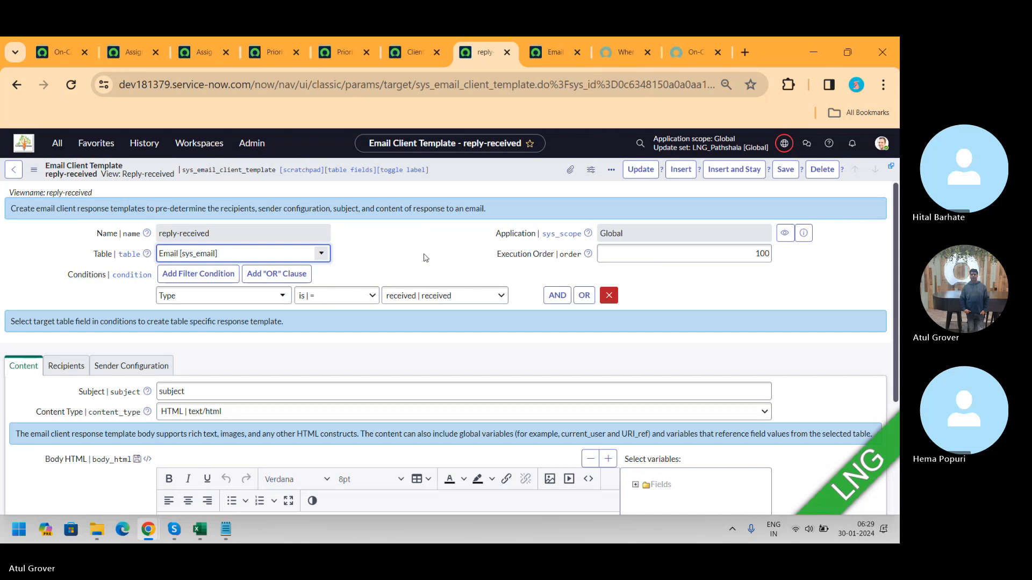
click(61, 367)
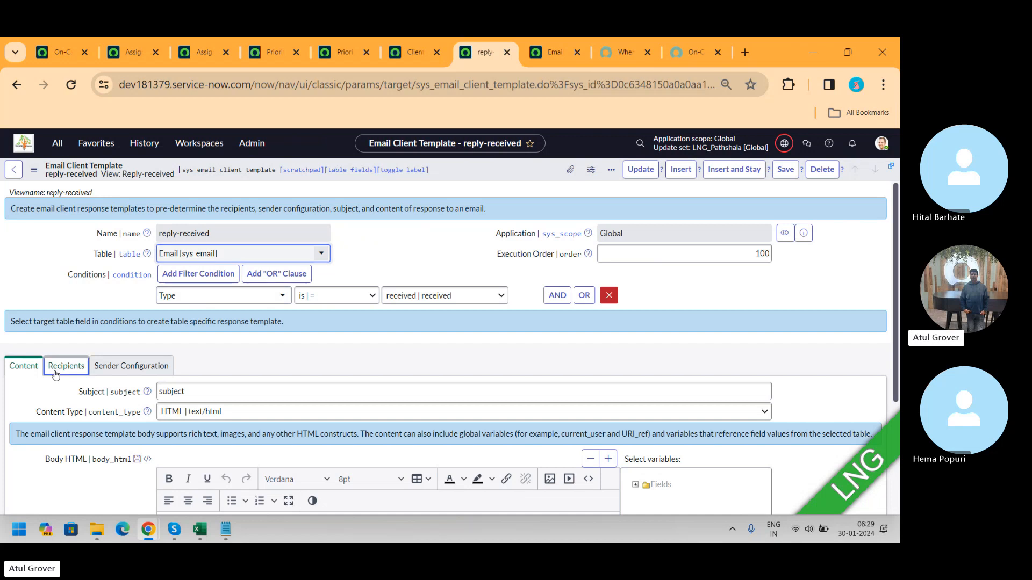
click(142, 367)
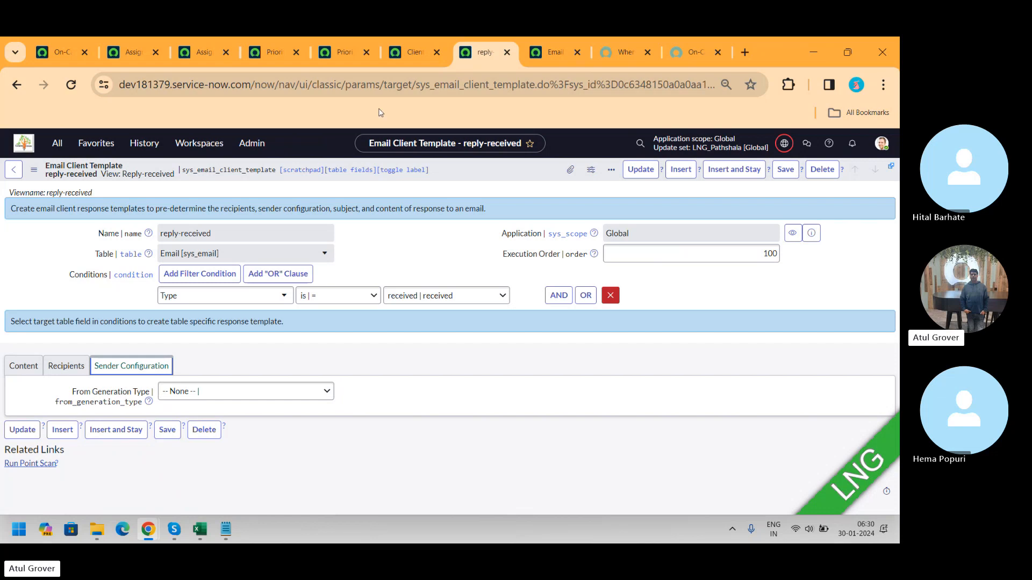
Step: Return to the Email Drafts tab and go back to the new email draft form
click(64, 142)
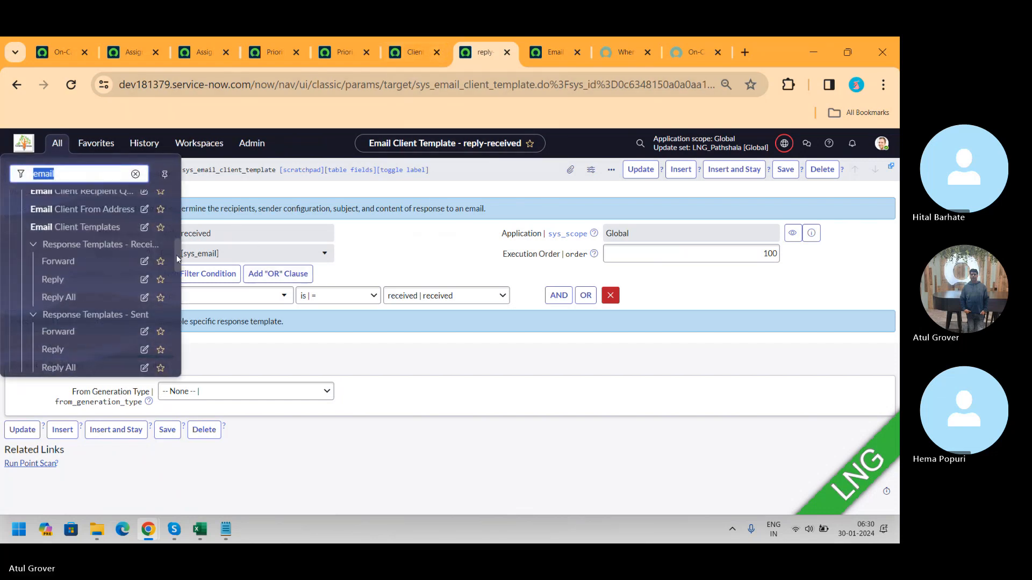
drag(177, 259, 175, 236)
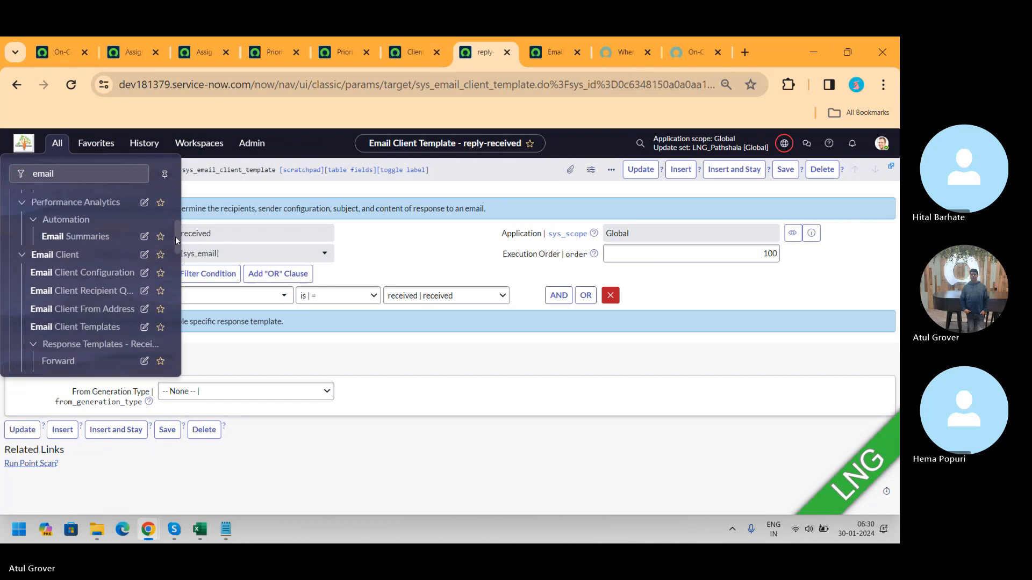
click(559, 63)
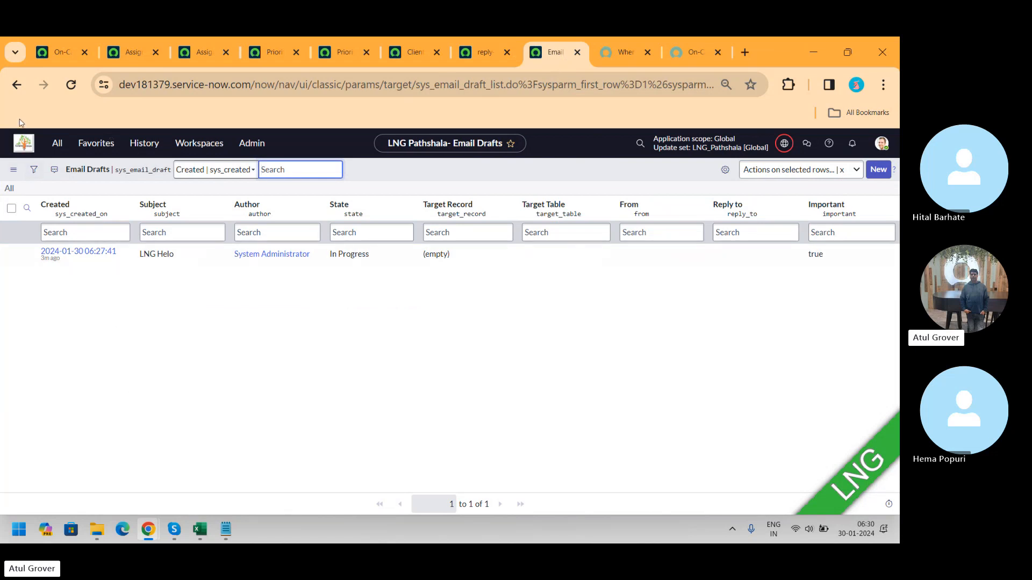
click(17, 85)
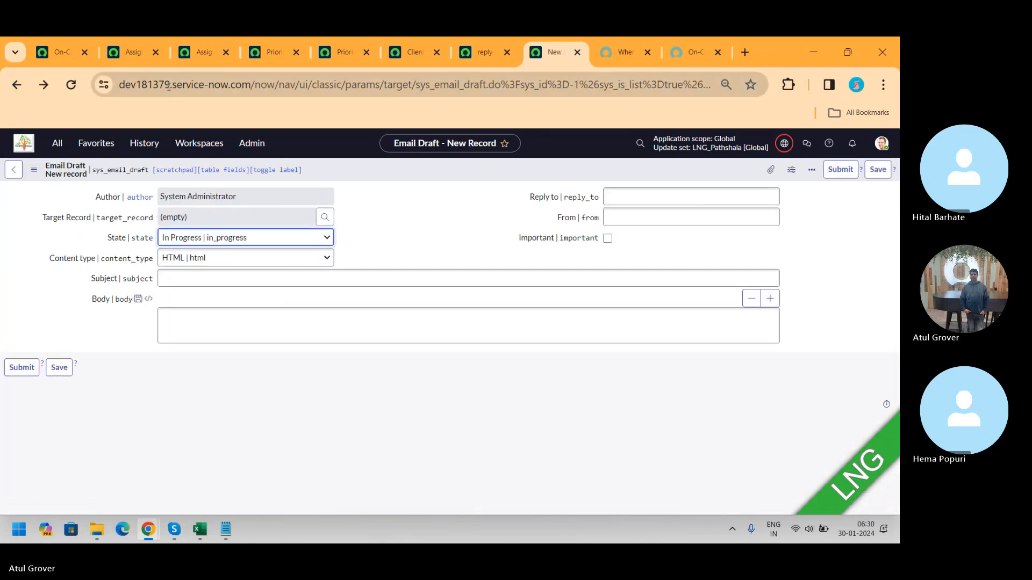
Step: Return to the Email Drafts list, then switch back to the reply-received email client template tab
click(16, 85)
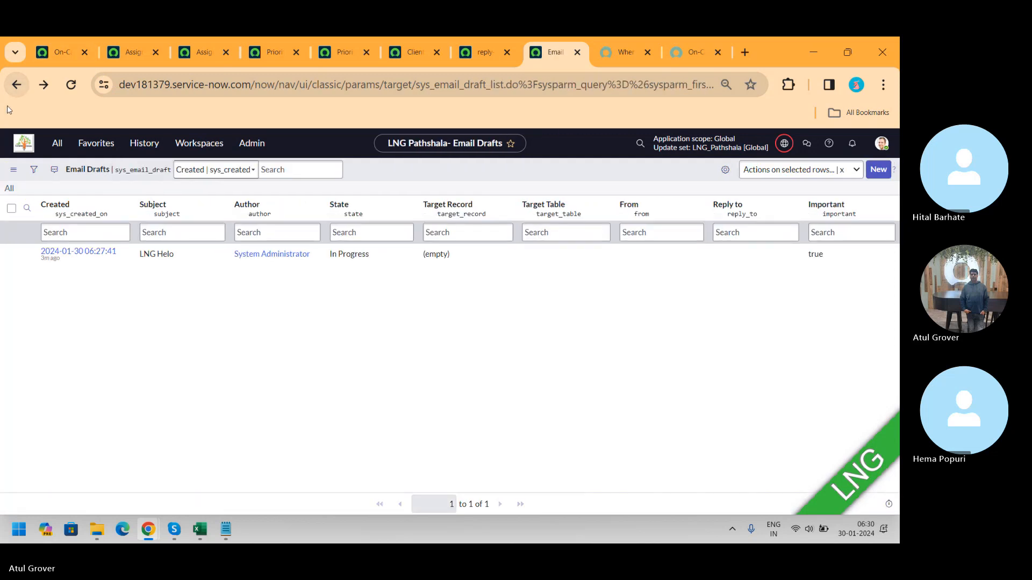
click(13, 87)
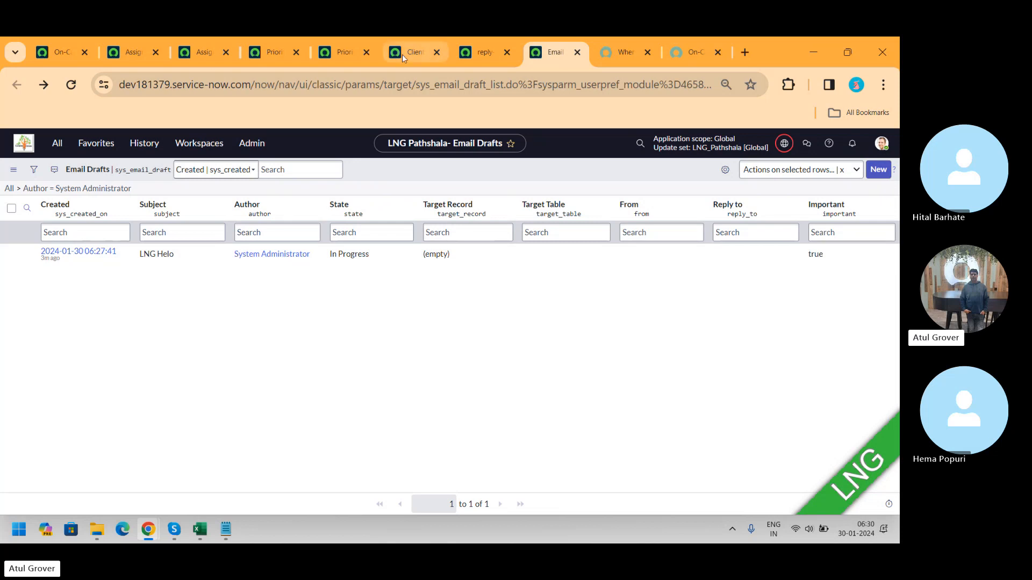
click(482, 52)
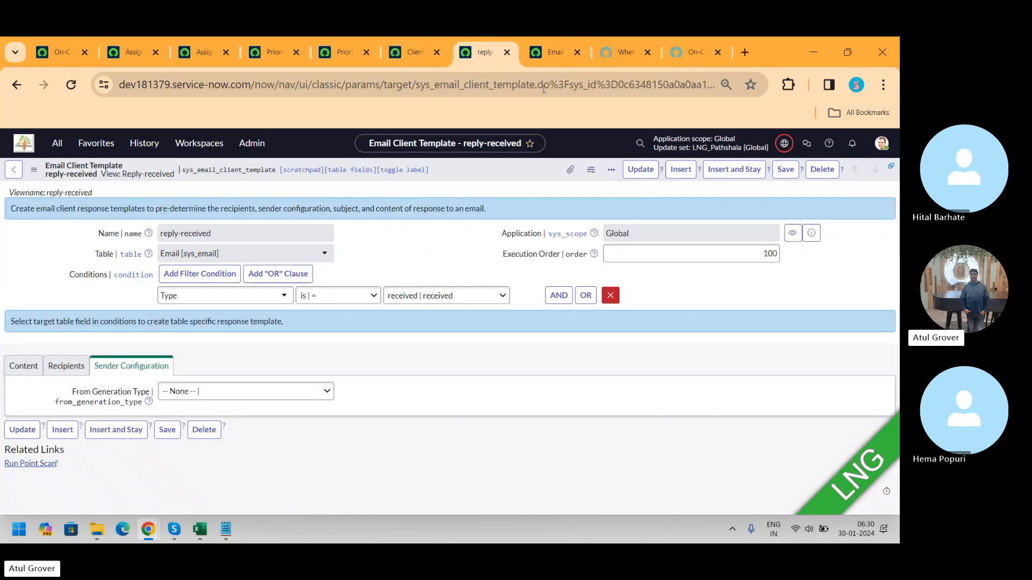
click(611, 169)
click(472, 174)
Step: Open a new incident form and enter caller cab approver and short description "LNg"
drag(255, 86, 899, 98)
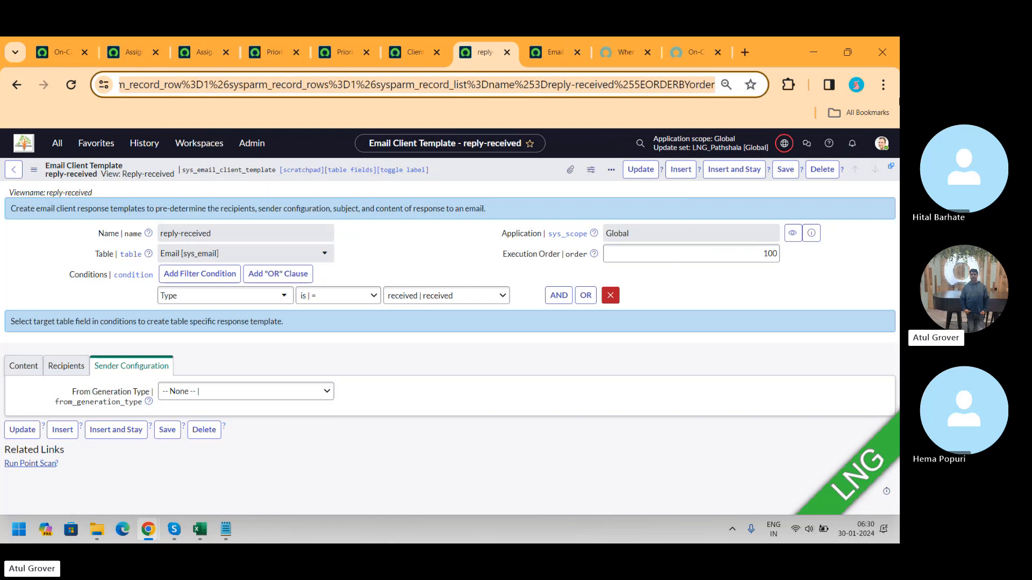
key(BackSpace)
text(incident.do)
key(Return)
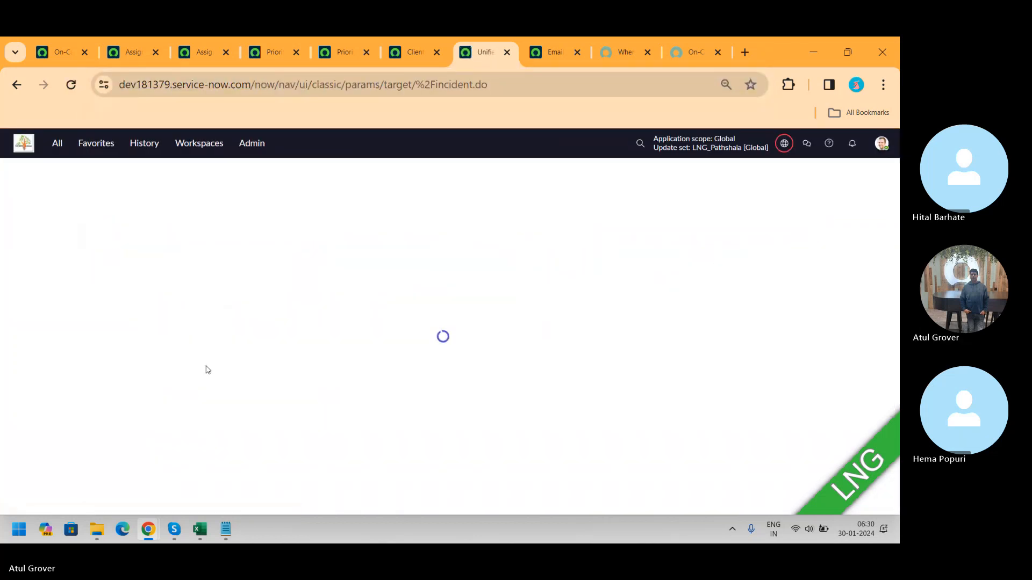
click(190, 215)
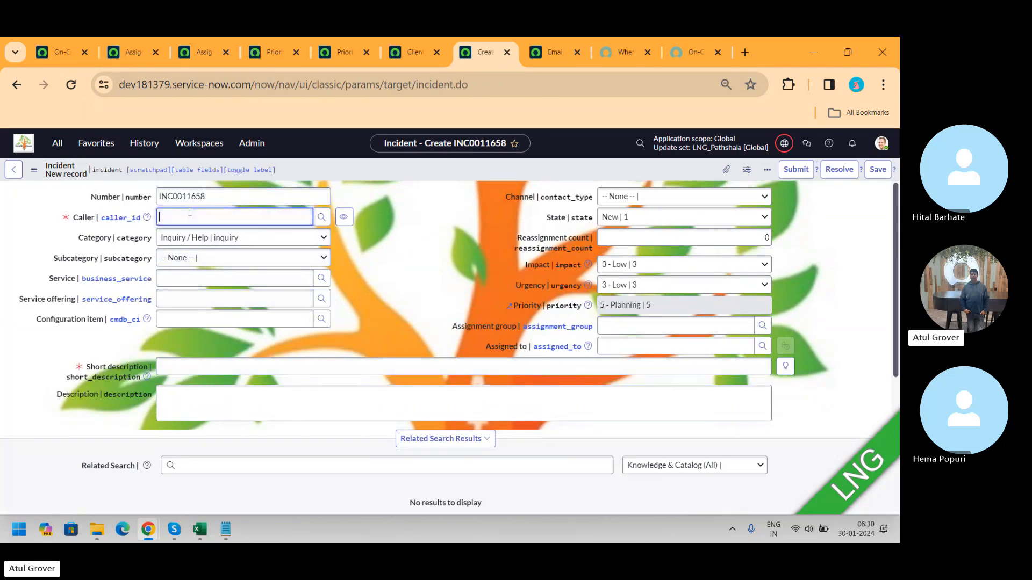
click(180, 249)
click(242, 367)
text(LNg)
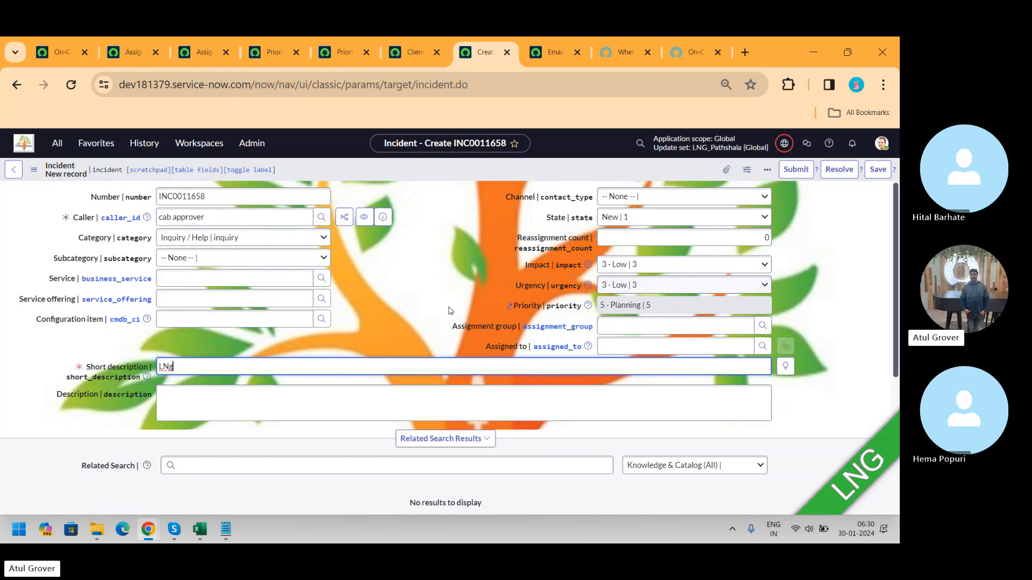
Step: Save the incident and open a new email from it
click(876, 169)
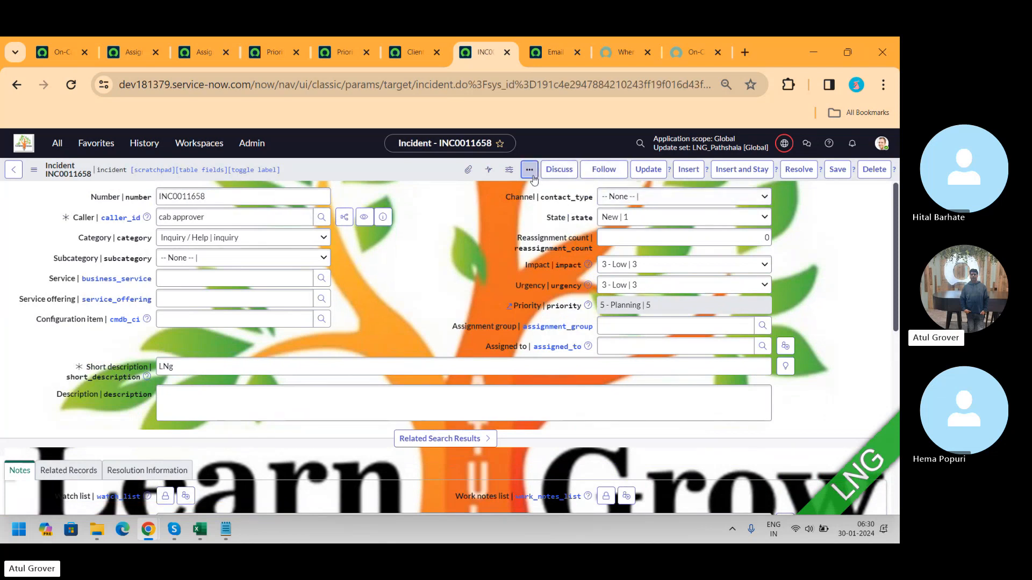
click(530, 169)
click(497, 200)
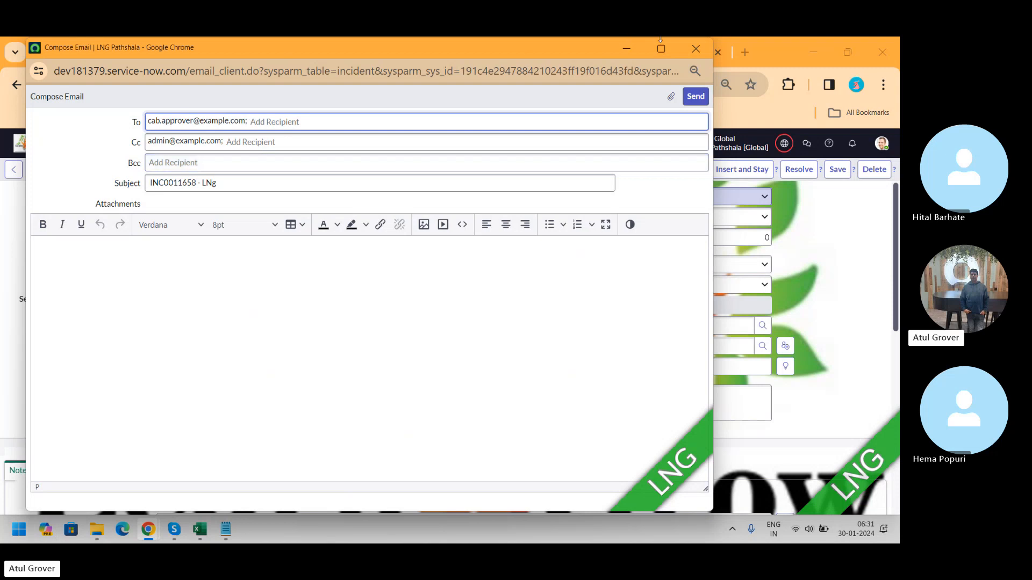
Step: Close the compose email window and switch to the Skype call
click(708, 53)
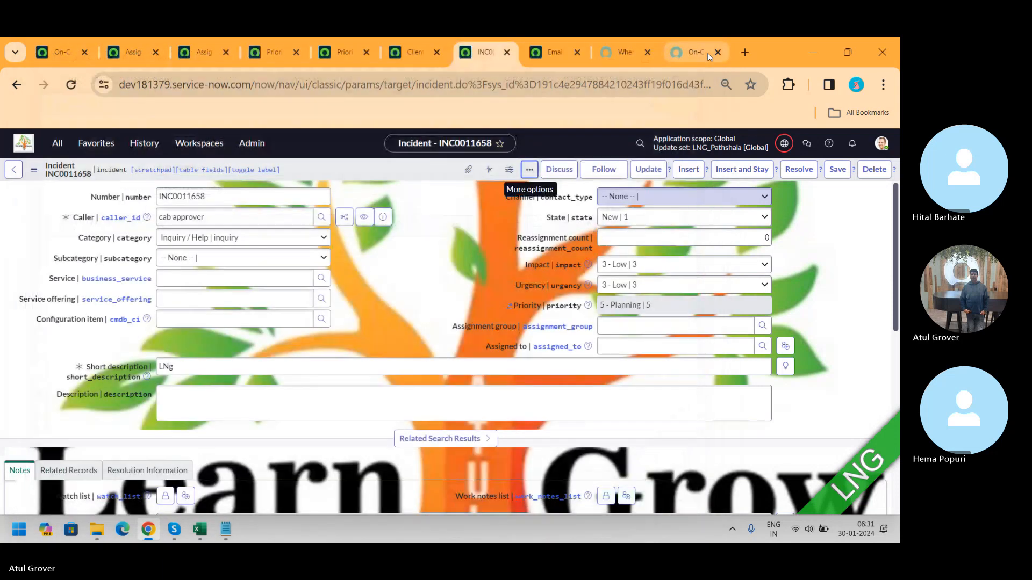
key(alt+Tab)
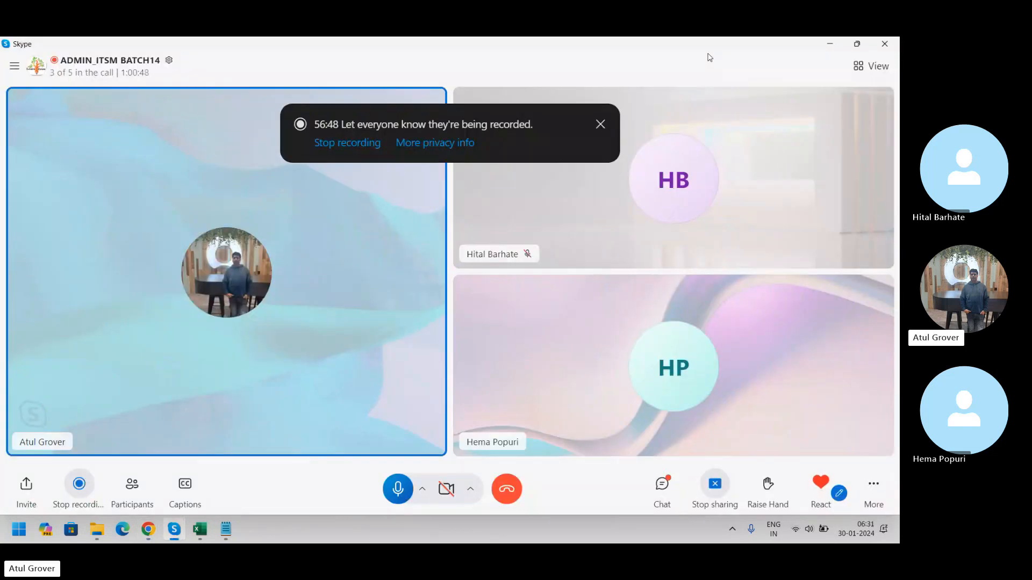